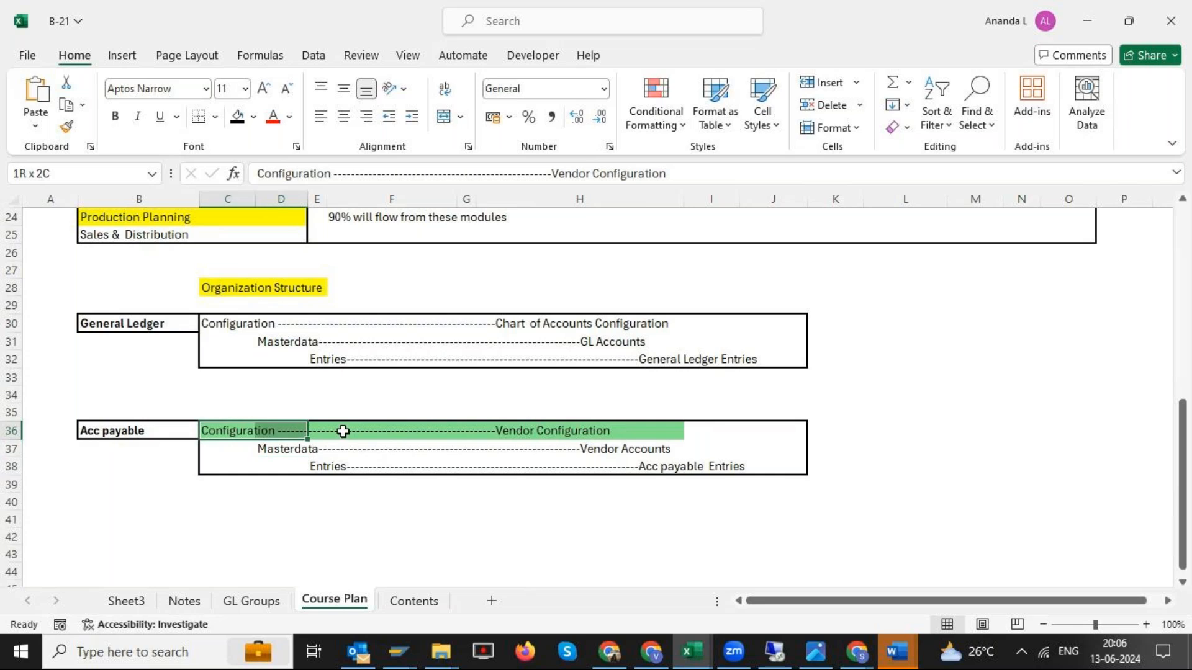
# - Shade the Masterdata row for Vendor Accounts in the Acc payable block with a fill color
pyautogui.moveTo(301, 450); pyautogui.dragTo(631, 450)
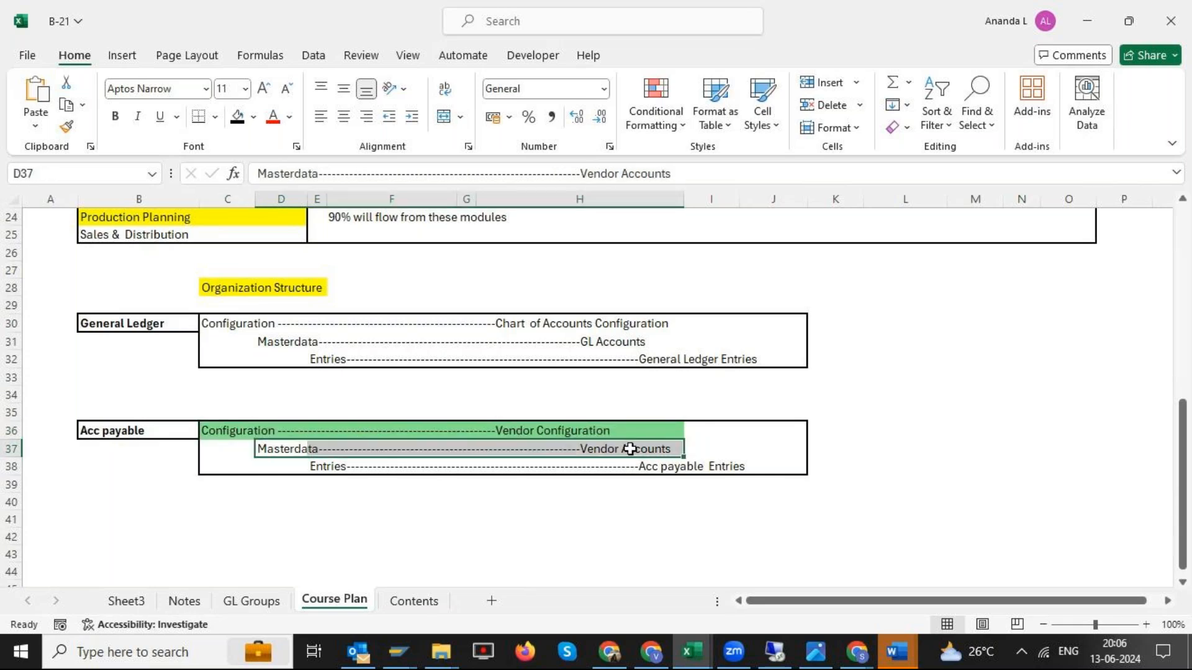
pyautogui.click(253, 117)
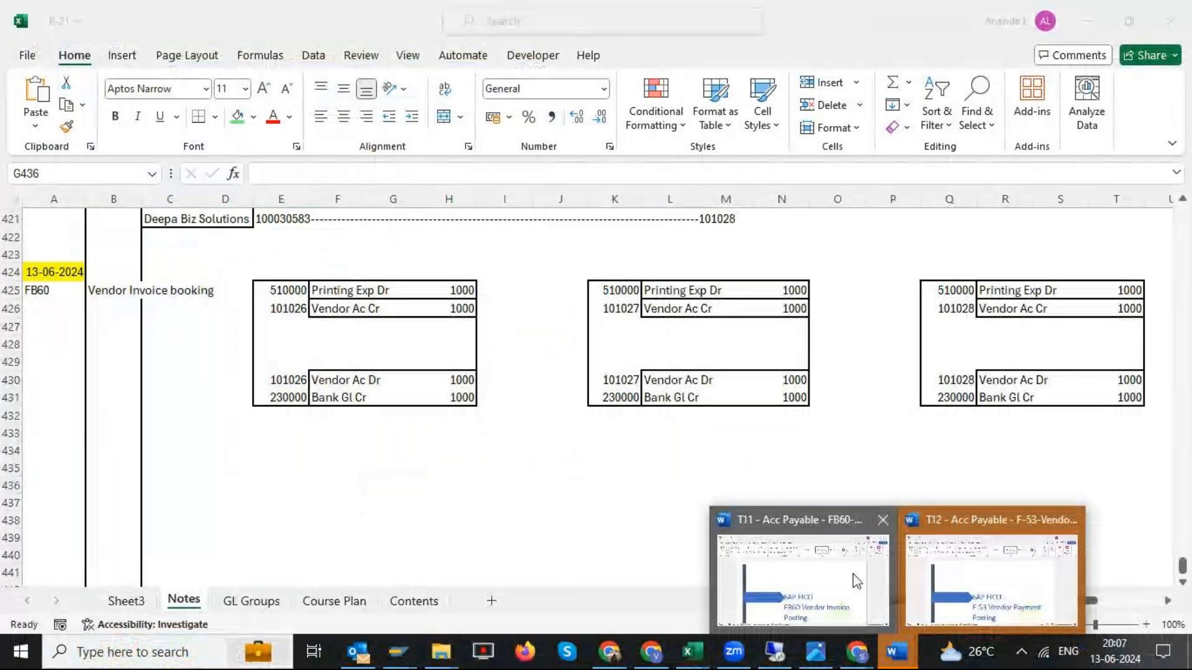
# - Switch to the Word document on FB60 vendor invoice posting, review its path and required invoice fields, and close it
pyautogui.click(855, 580)
pyautogui.scroll(-10, 666, 289)
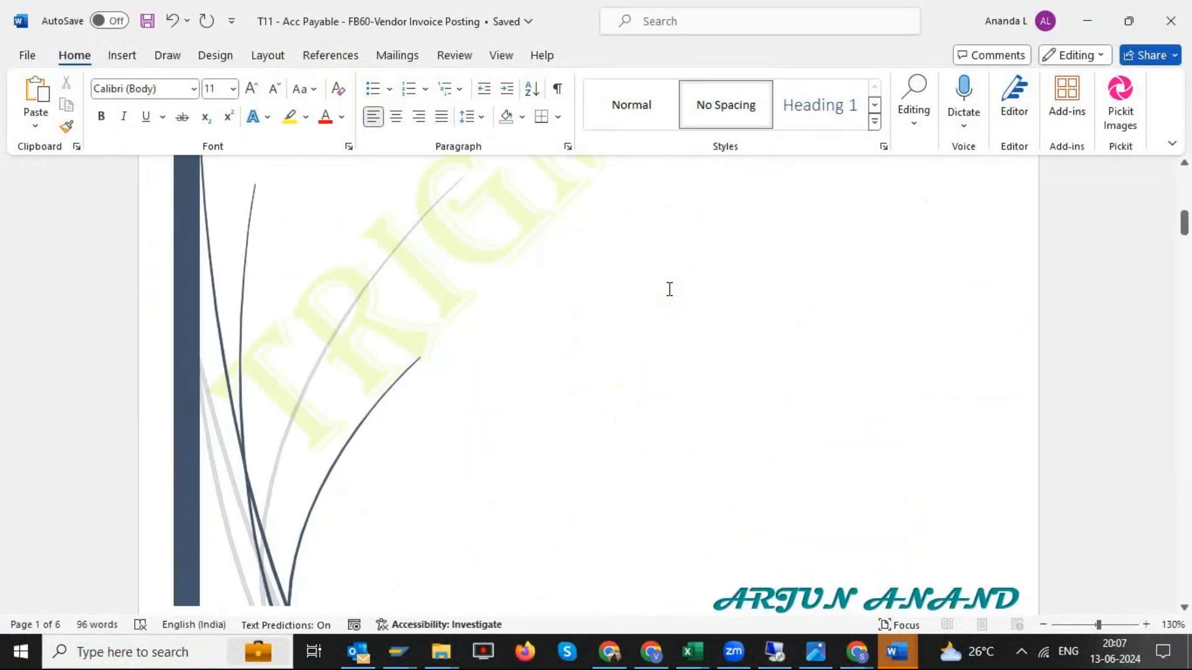
pyautogui.scroll(7, 668, 290)
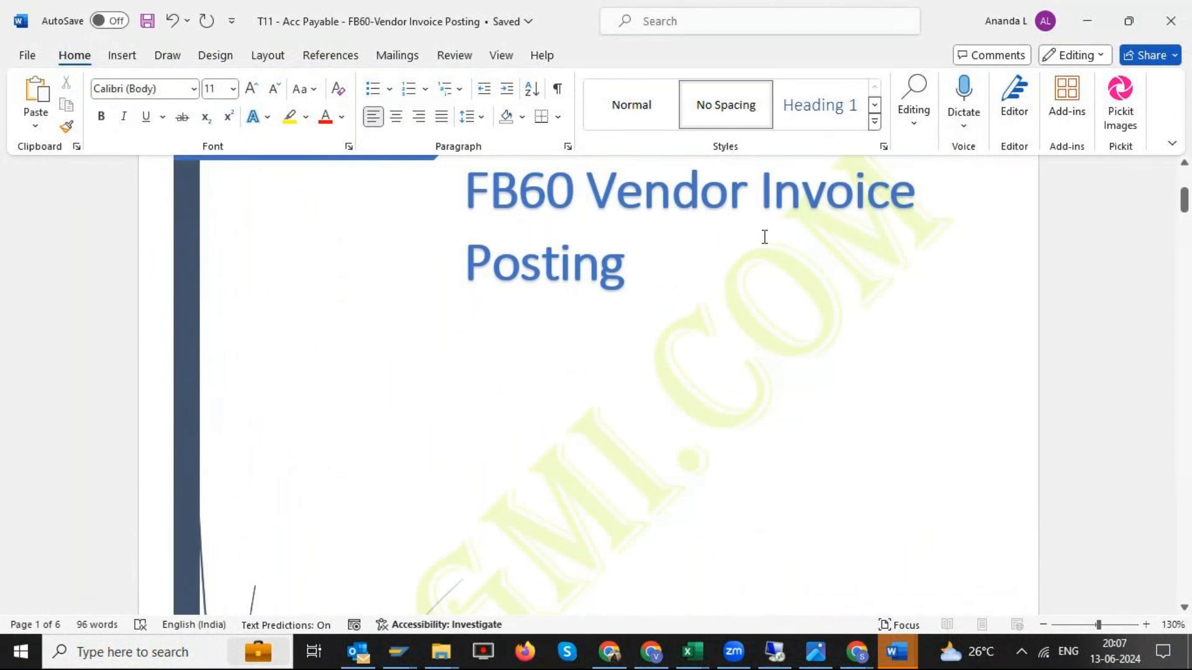
pyautogui.scroll(3, 763, 239)
pyautogui.scroll(-5, 760, 254)
pyautogui.scroll(-10, 767, 279)
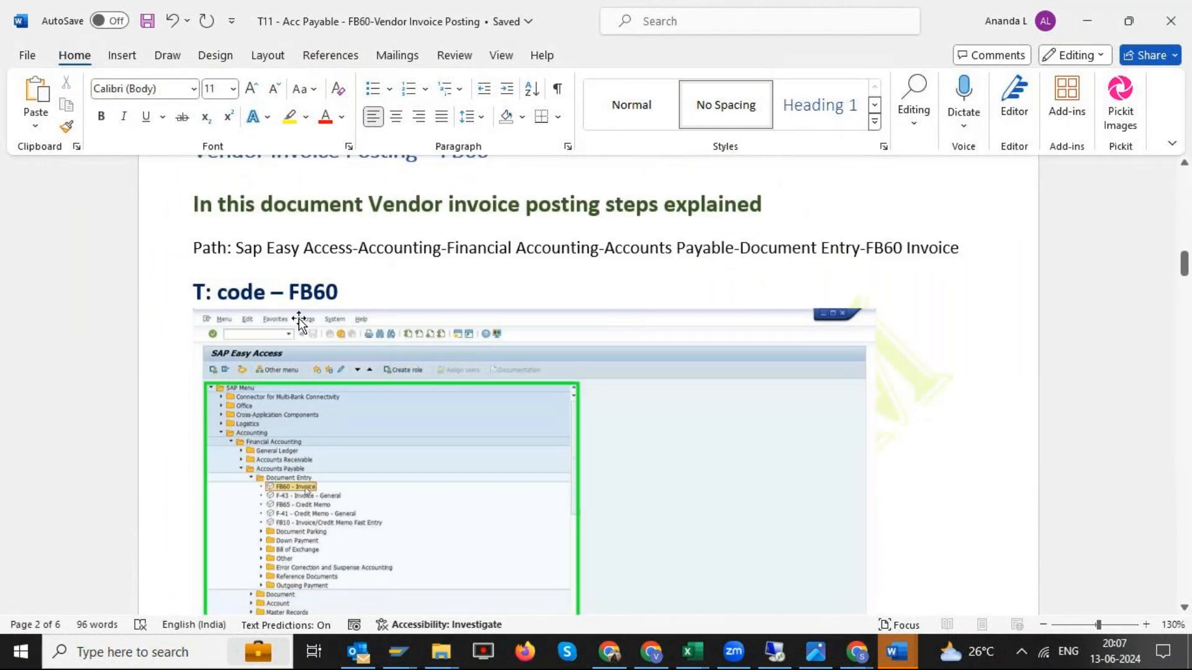
pyautogui.scroll(-12, 410, 328)
pyautogui.scroll(-11, 415, 330)
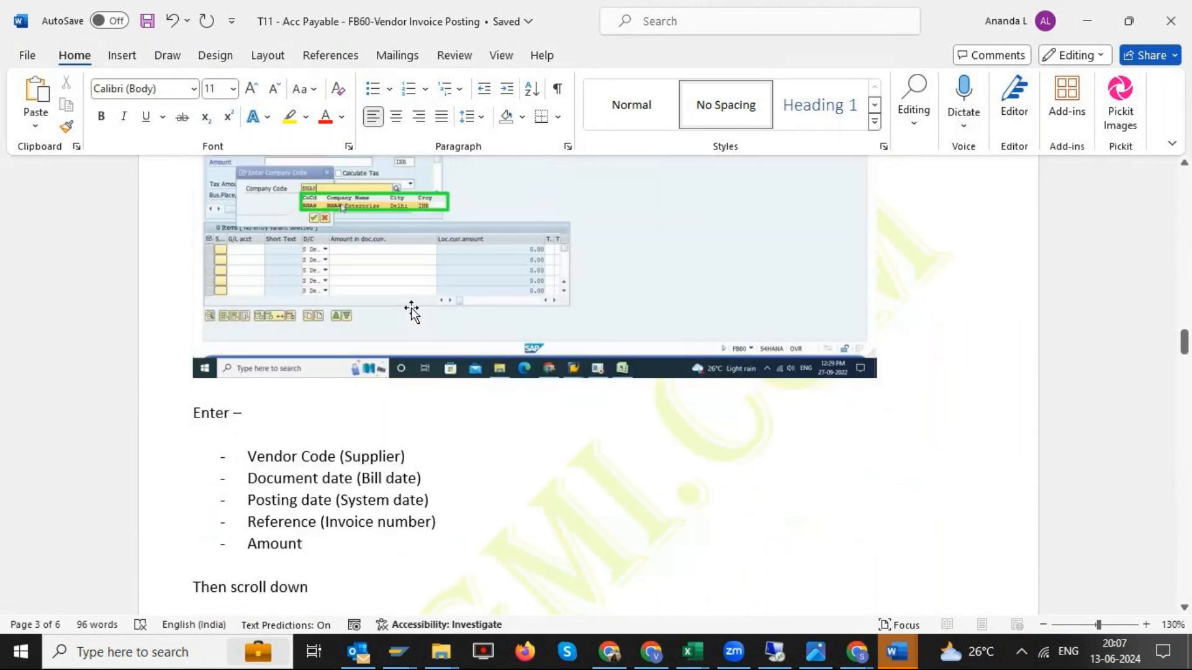
pyautogui.scroll(-10, 413, 312)
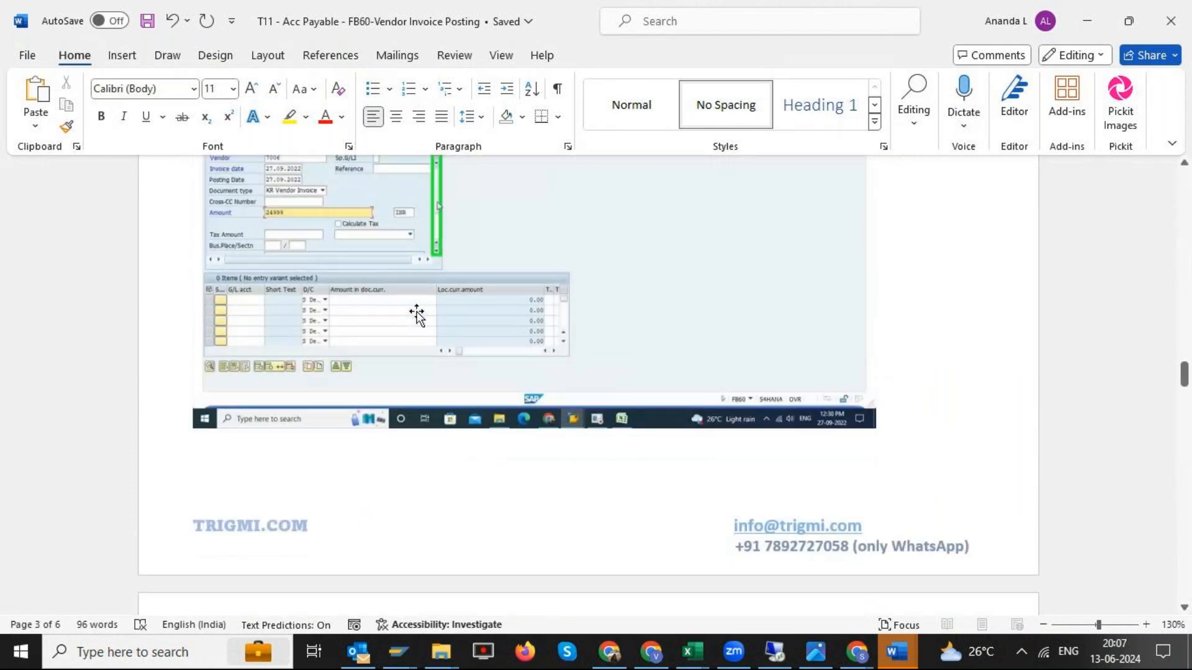
pyautogui.scroll(-10, 418, 317)
pyautogui.click(1170, 25)
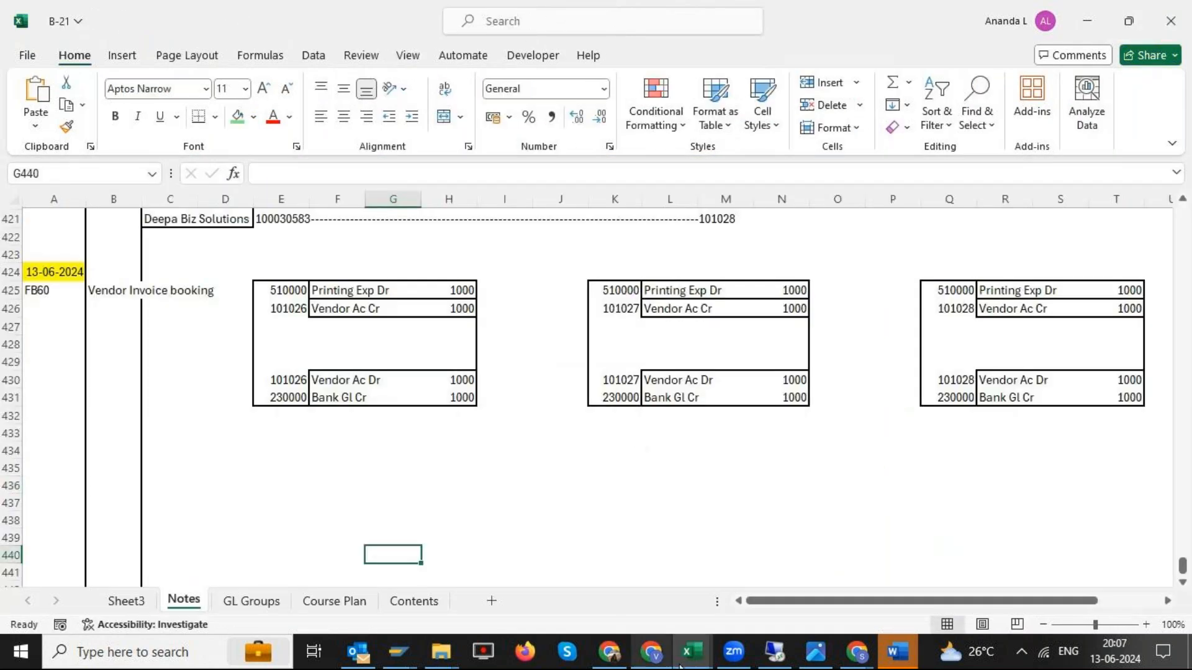
# - Switch to the remote desktop and log on to the s4hana system with the saved user name and account password
pyautogui.click(816, 652)
pyautogui.doubleClick(336, 140)
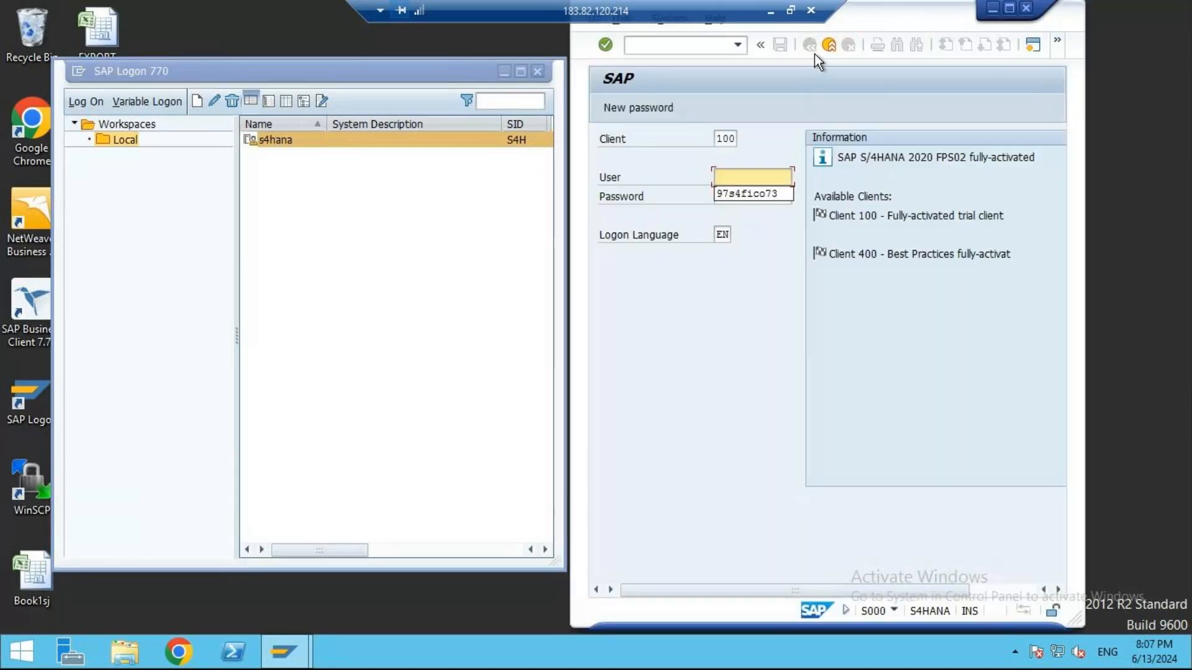
pyautogui.press('Down')
pyautogui.press('Tab')
pyautogui.write('********')
pyautogui.press('Return')
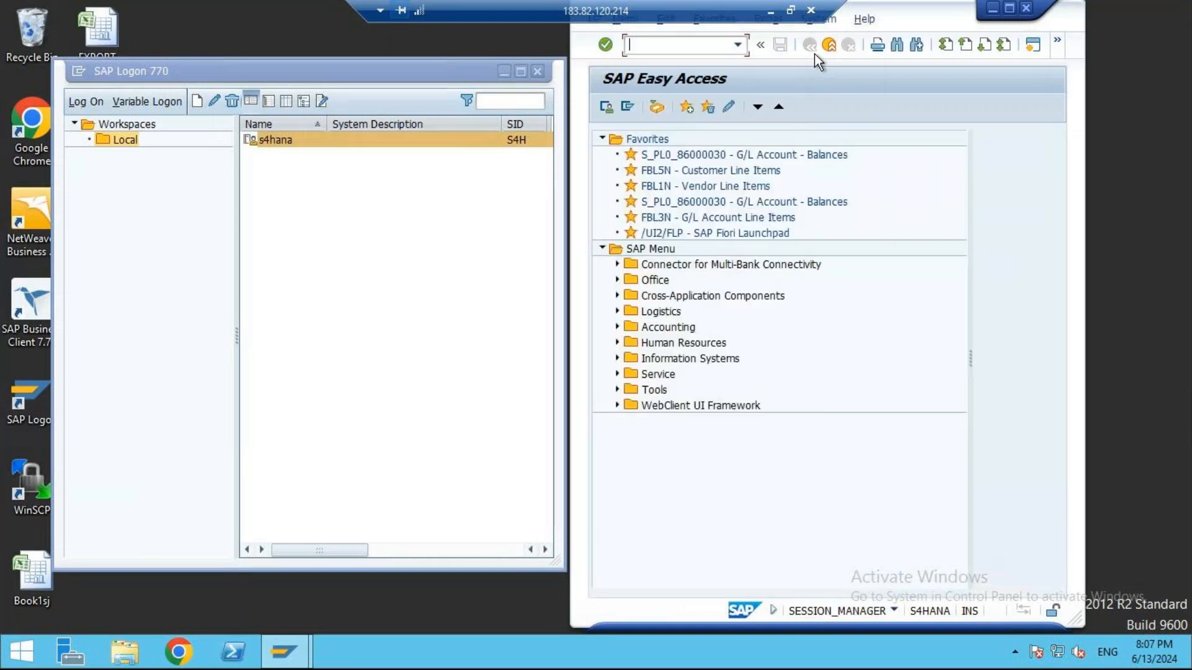
# - Arrange the remote session beside the workbook with SAP Easy Access widened, and collapse the Favorites folder
pyautogui.click(790, 10)
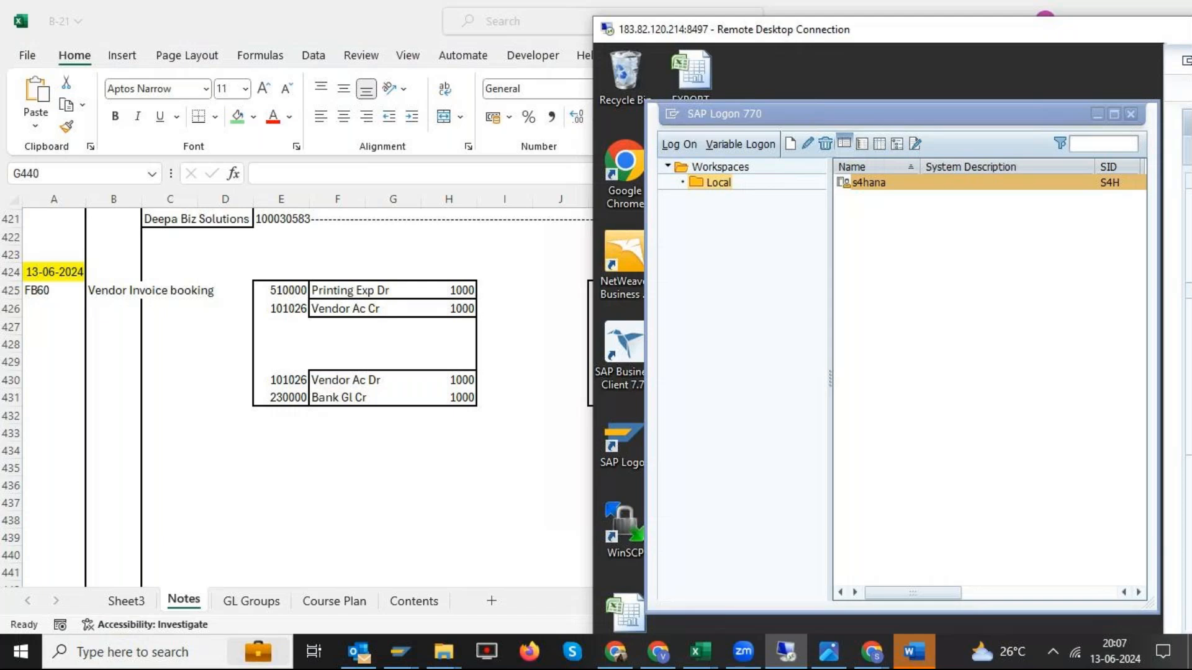
pyautogui.moveTo(1182, 73); pyautogui.dragTo(982, 90)
pyautogui.moveTo(1097, 61); pyautogui.dragTo(786, 58)
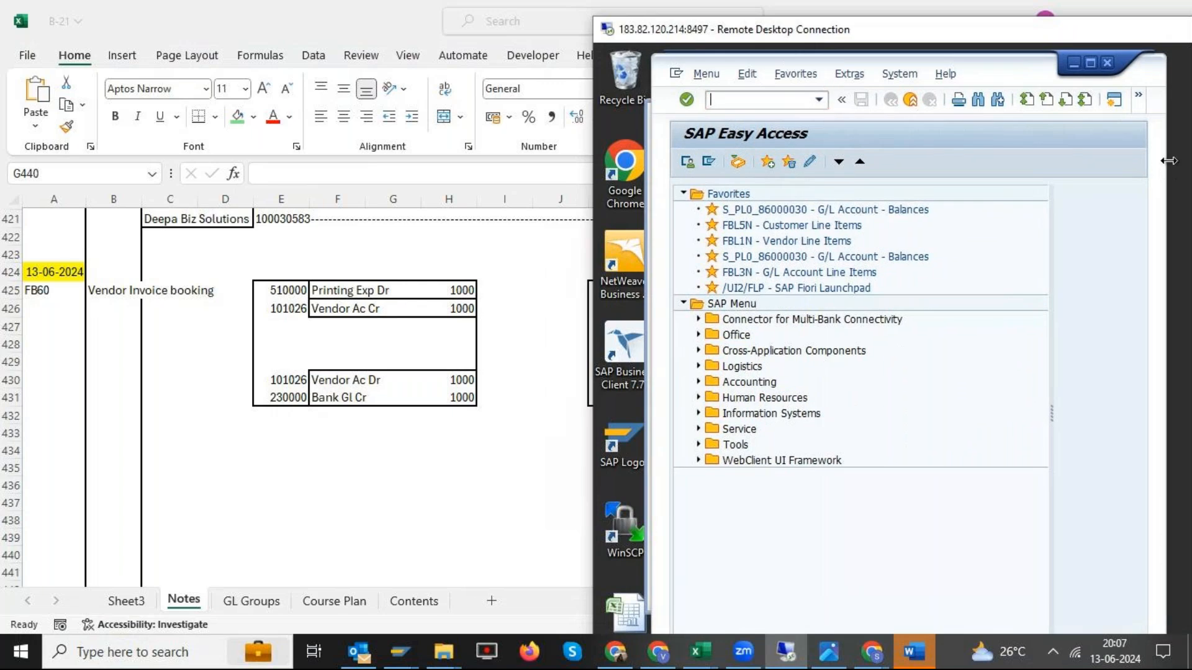
pyautogui.moveTo(1170, 169); pyautogui.dragTo(1190, 169)
pyautogui.click(684, 196)
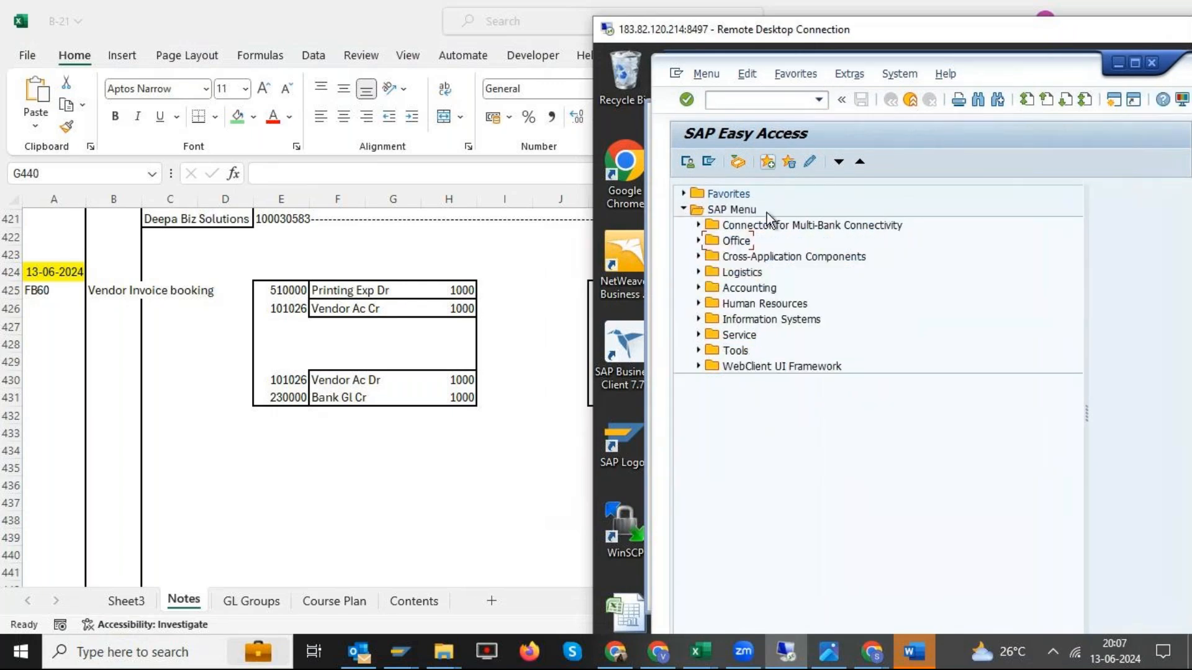
# - Open transaction FB60 to enter a vendor invoice
pyautogui.click(724, 99)
pyautogui.write('FB60')
pyautogui.press('Return')
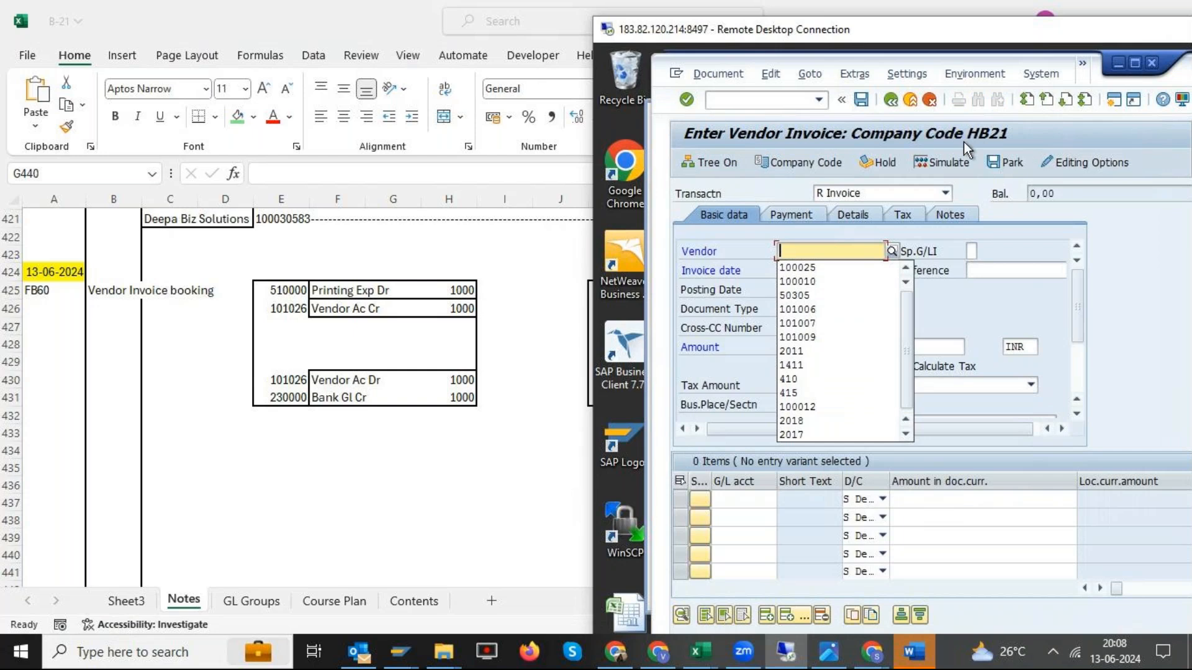
# - Change the company code for the vendor invoice to B-21
pyautogui.click(799, 167)
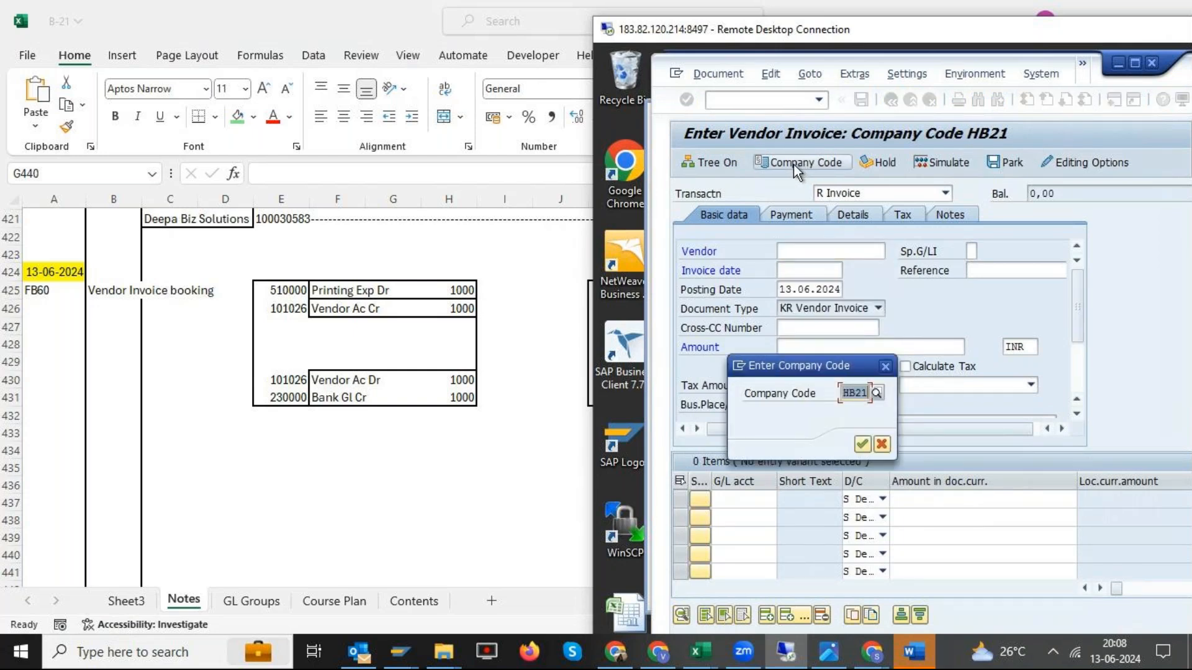
pyautogui.write('b-21')
pyautogui.press('Return')
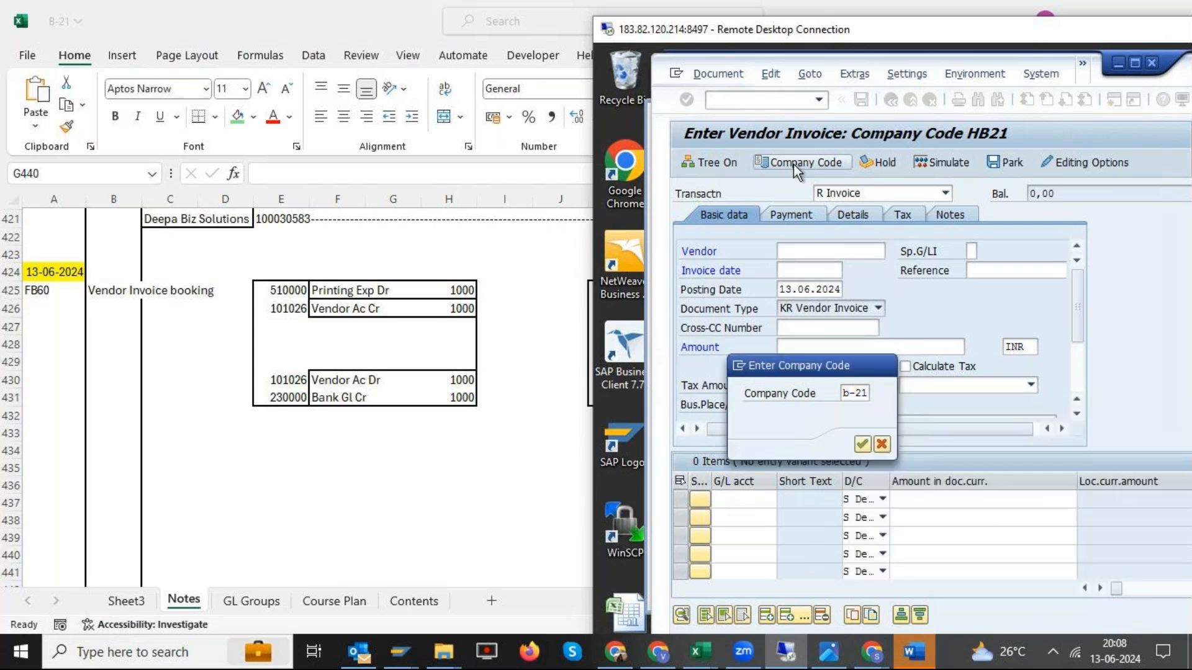
pyautogui.click(994, 321)
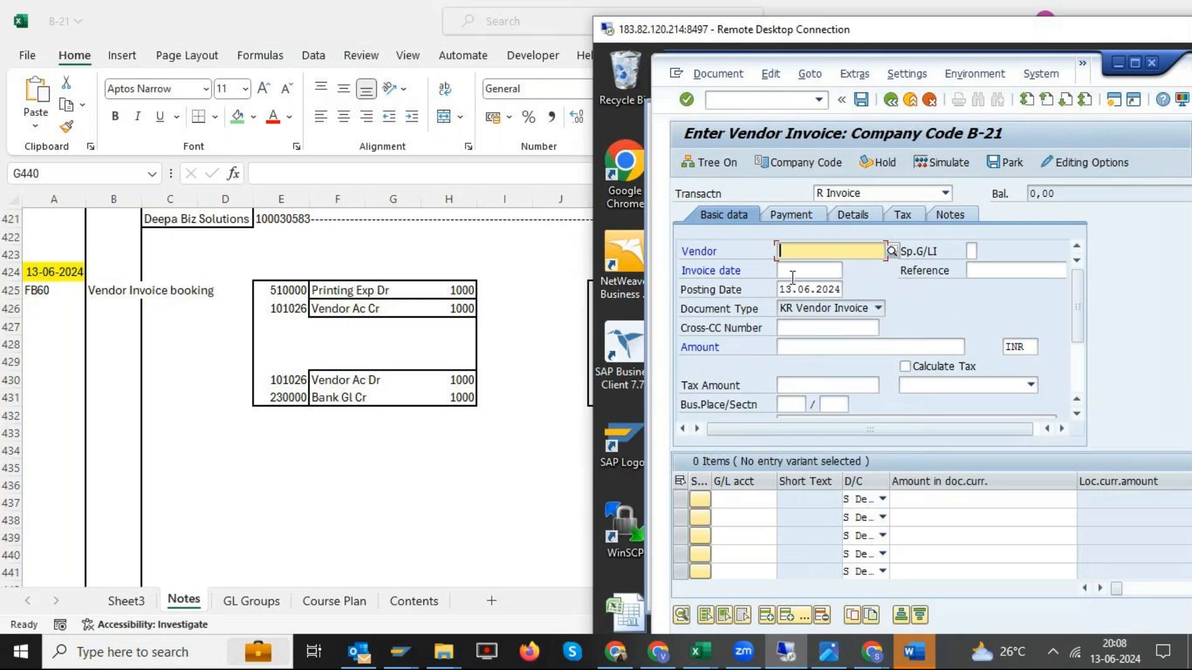
# - Look up the suppliers of company code B-21 and choose Harshitha Suppliers as the invoice's vendor
pyautogui.click(892, 250)
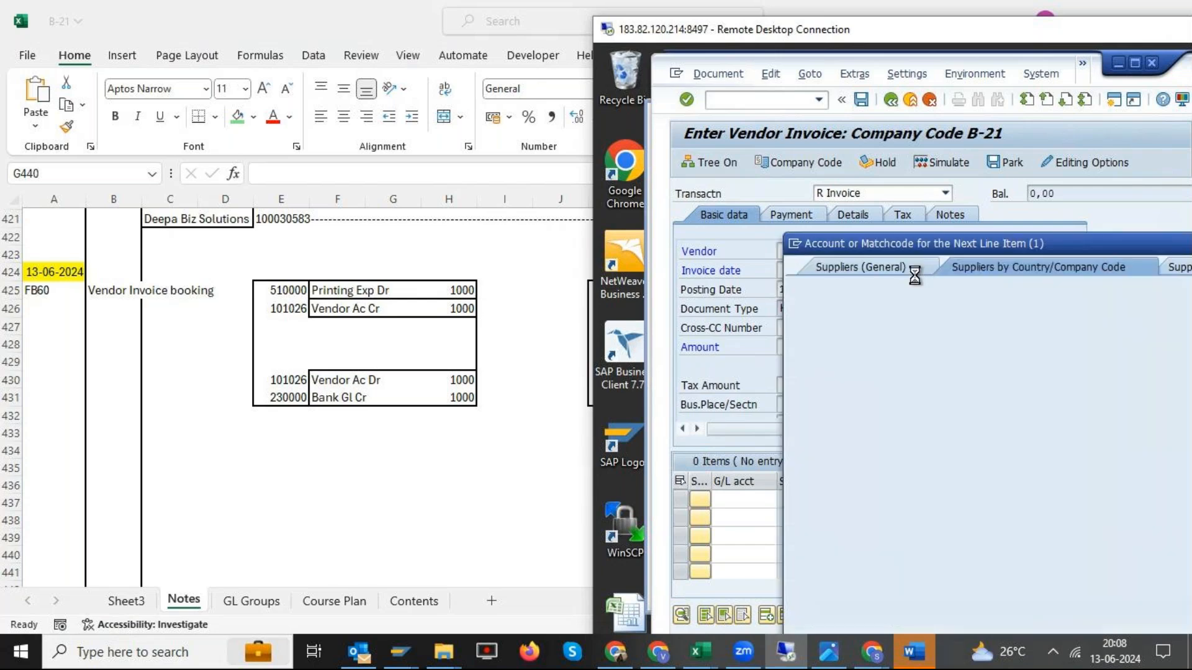
pyautogui.moveTo(946, 237); pyautogui.dragTo(800, 180)
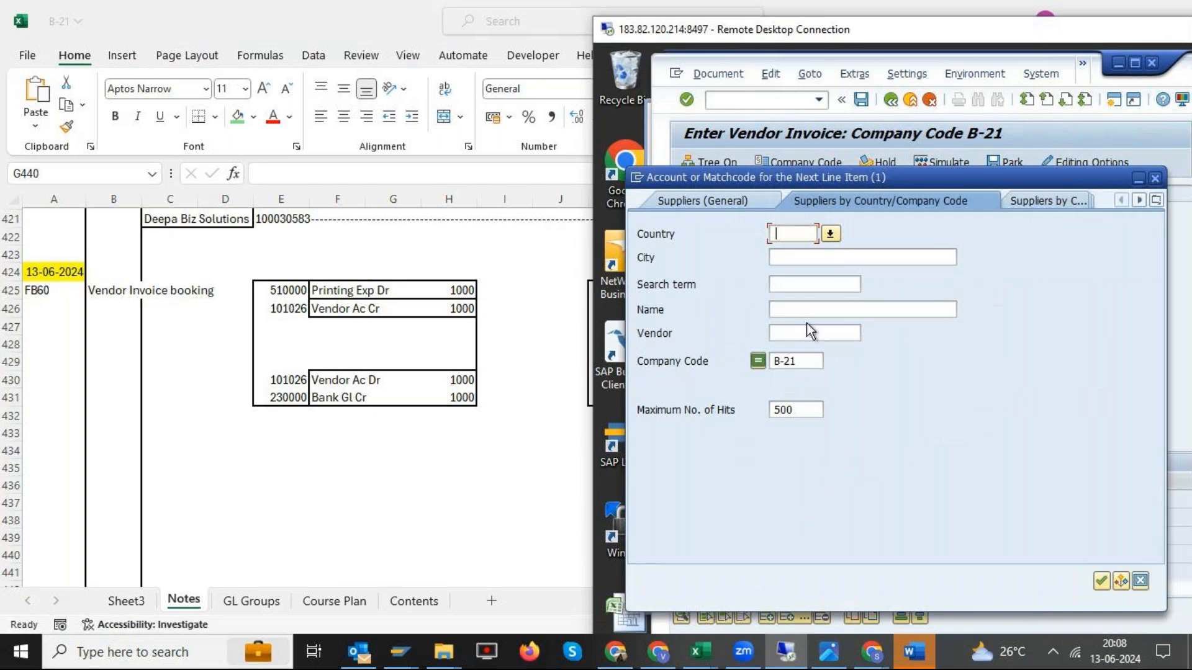
pyautogui.click(1101, 581)
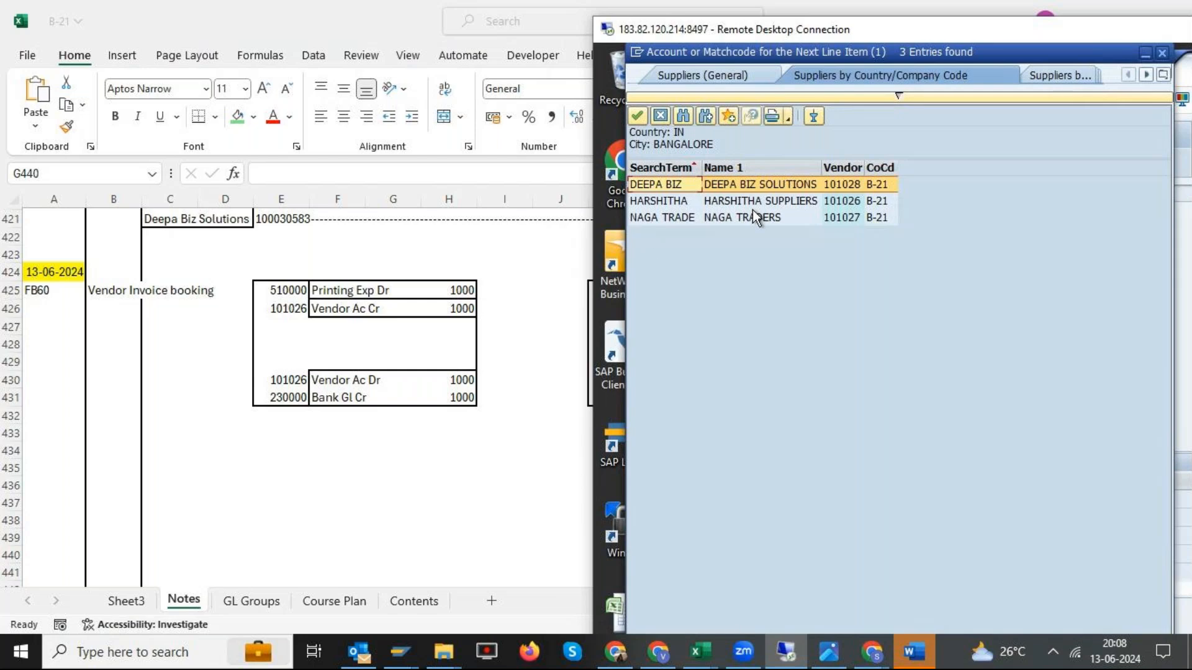
pyautogui.click(854, 202)
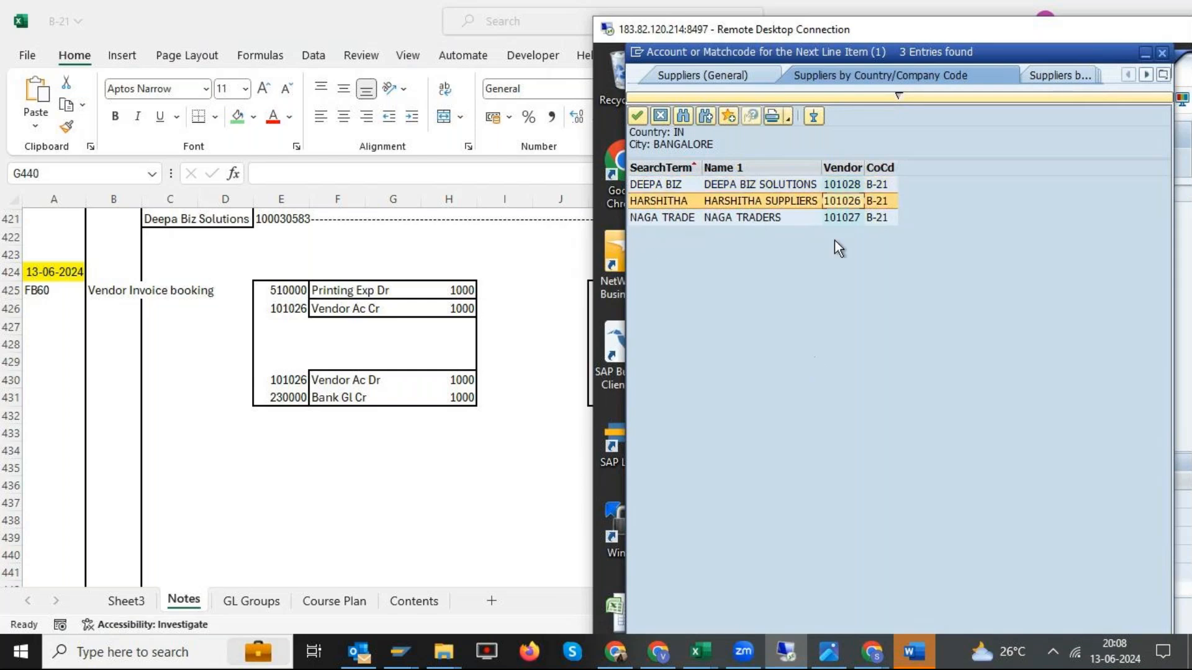
pyautogui.press('Return')
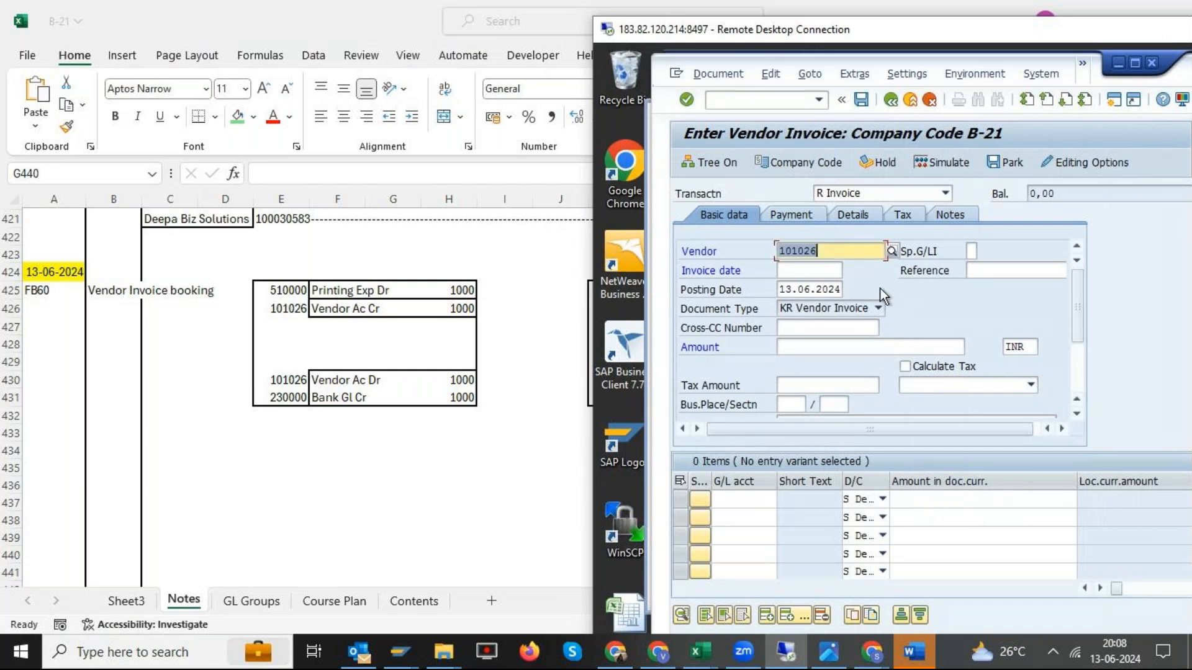
# - Set the invoice date to 13.06.2024 by copying the posting date
pyautogui.click(817, 290)
pyautogui.moveTo(817, 290); pyautogui.dragTo(845, 291)
pyautogui.hotkey('ctrl', 'c')
pyautogui.click(813, 269)
pyautogui.hotkey('ctrl', 'v')
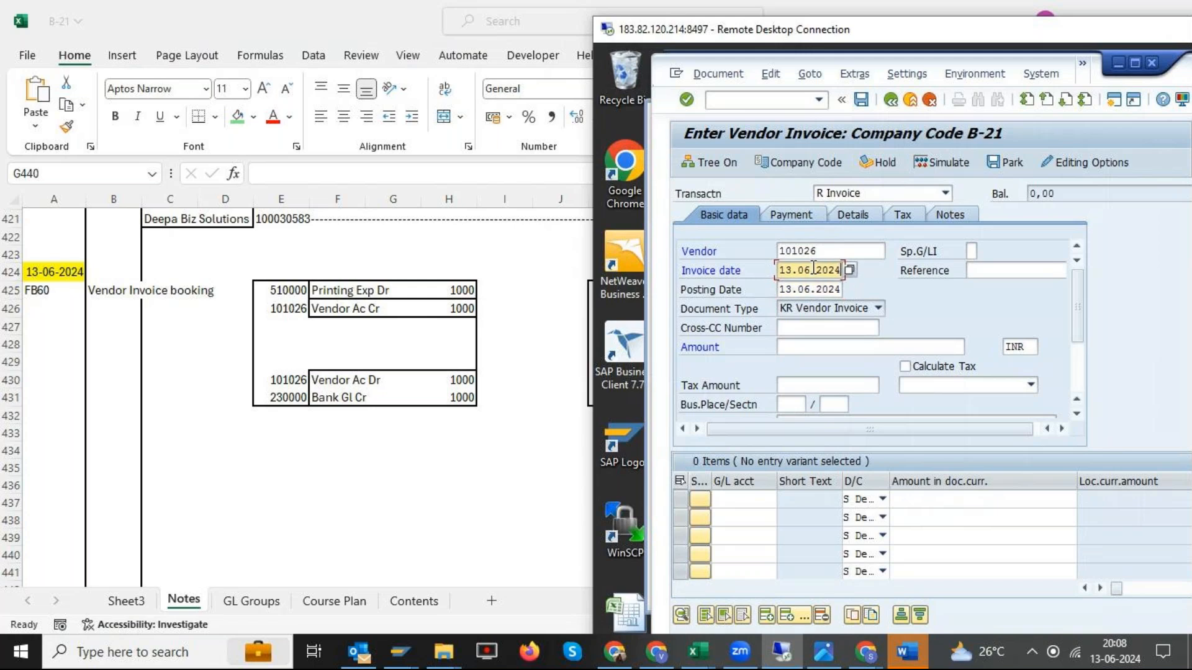
# - Enter B-21-V-001 as the invoice reference and 1000 as the invoice amount
pyautogui.click(985, 271)
pyautogui.click(985, 271)
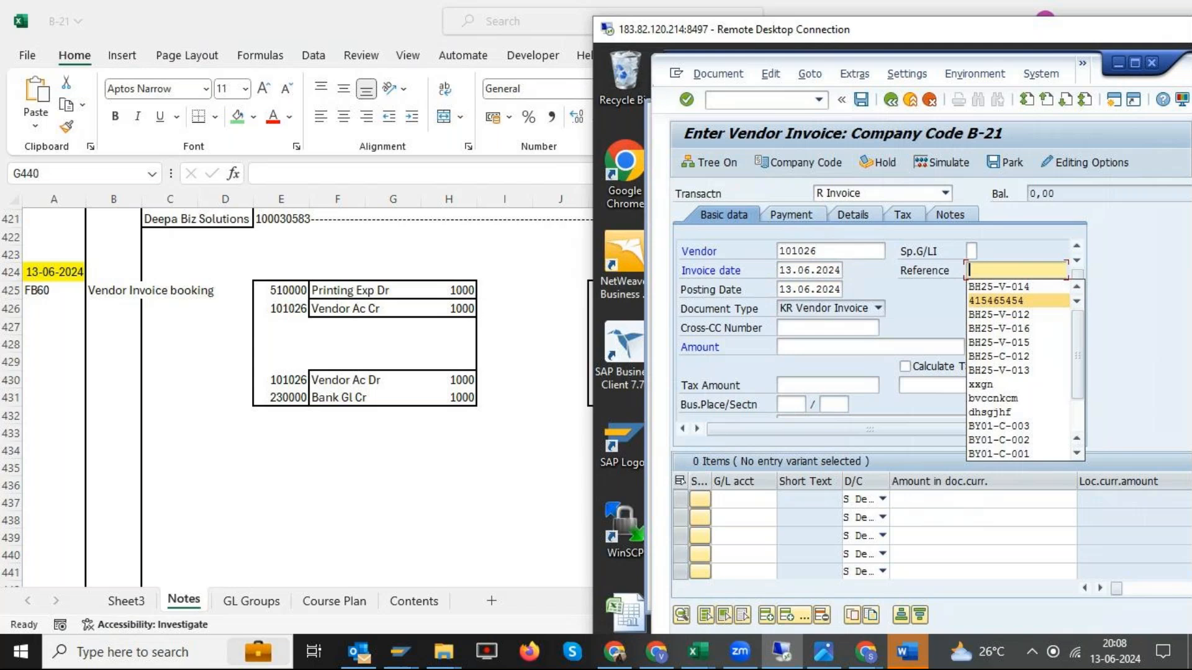
pyautogui.write('B-')
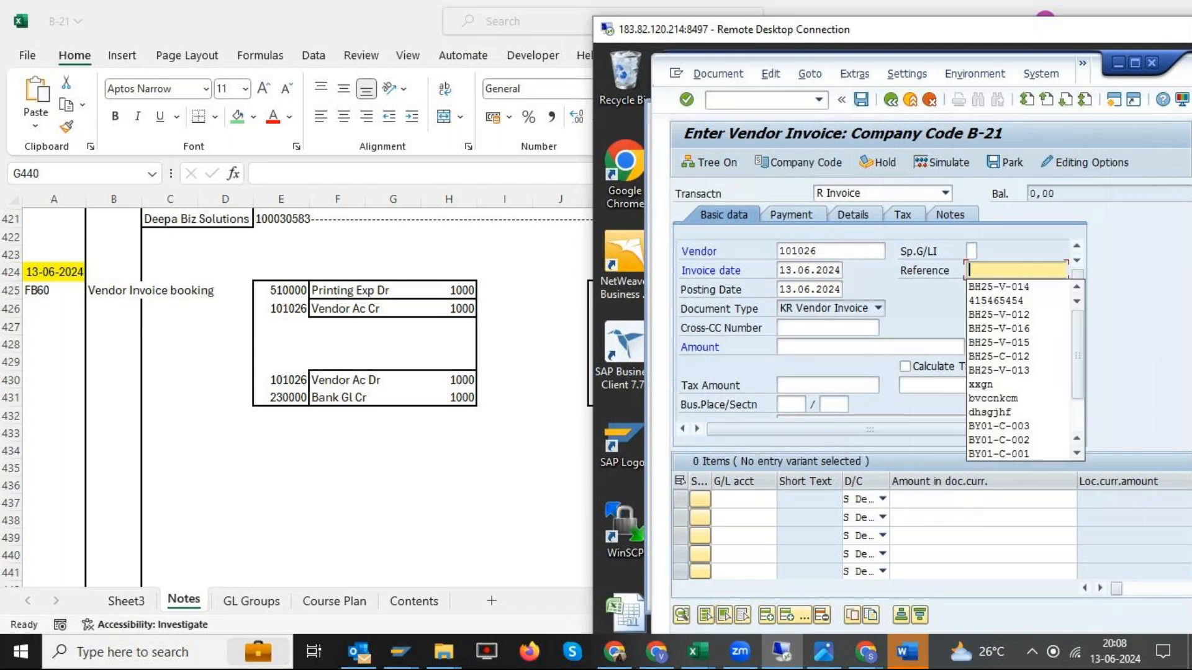
pyautogui.write('21')
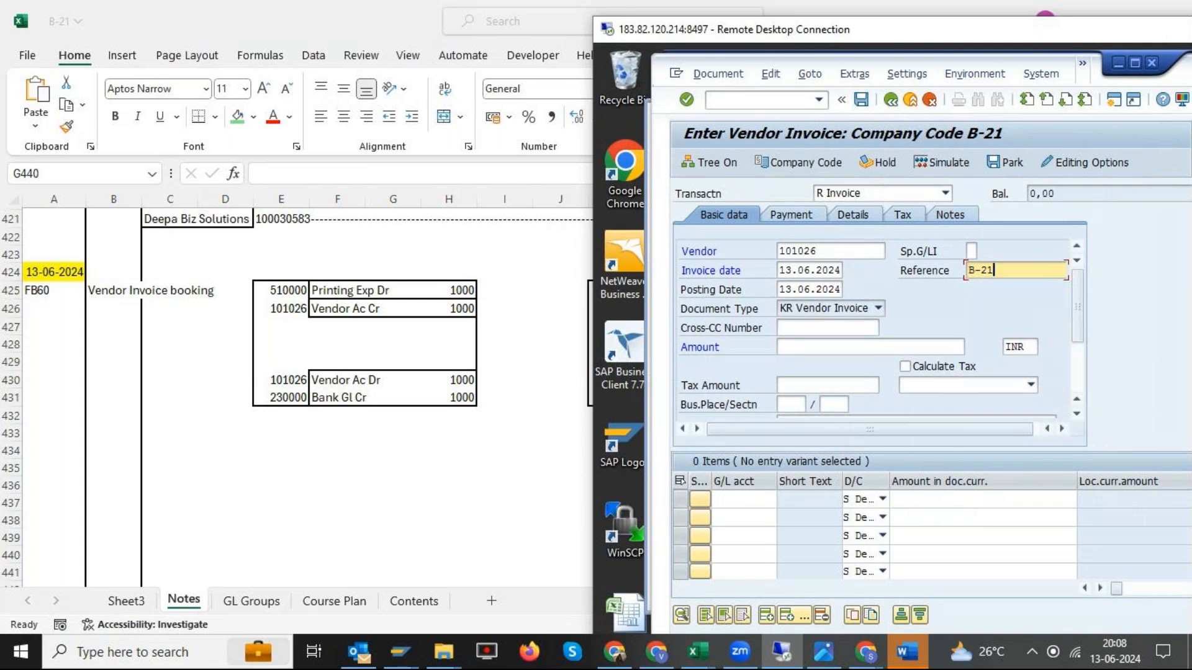
pyautogui.write('-V-001')
pyautogui.click(808, 347)
pyautogui.write('1000')
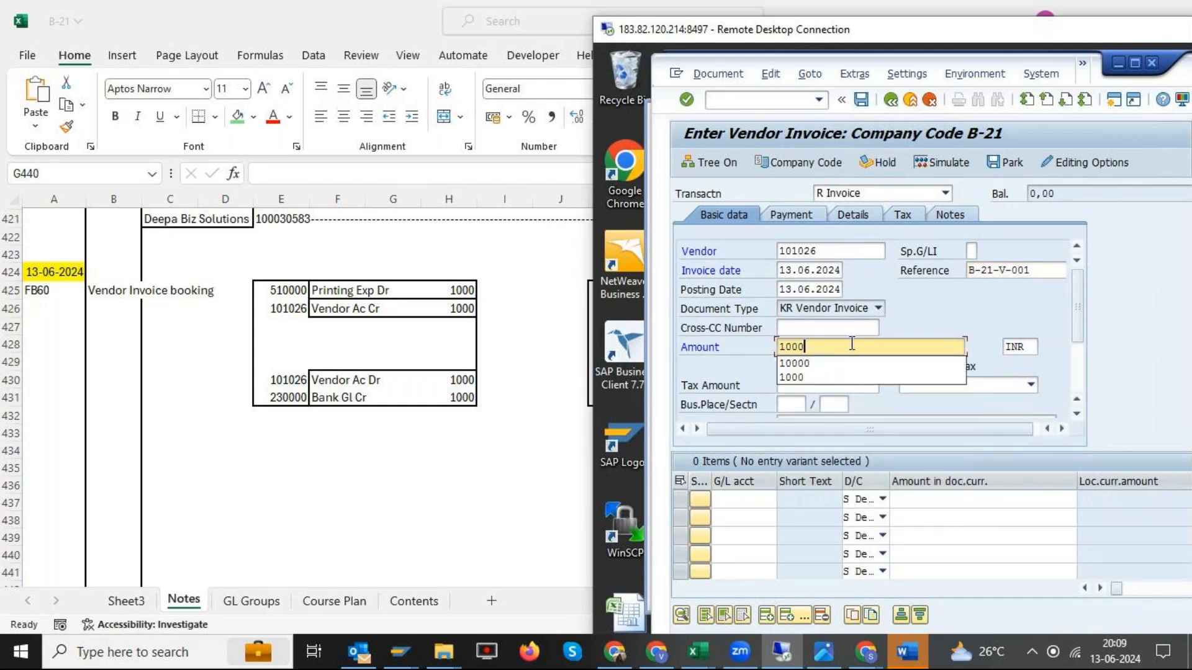
pyautogui.click(955, 304)
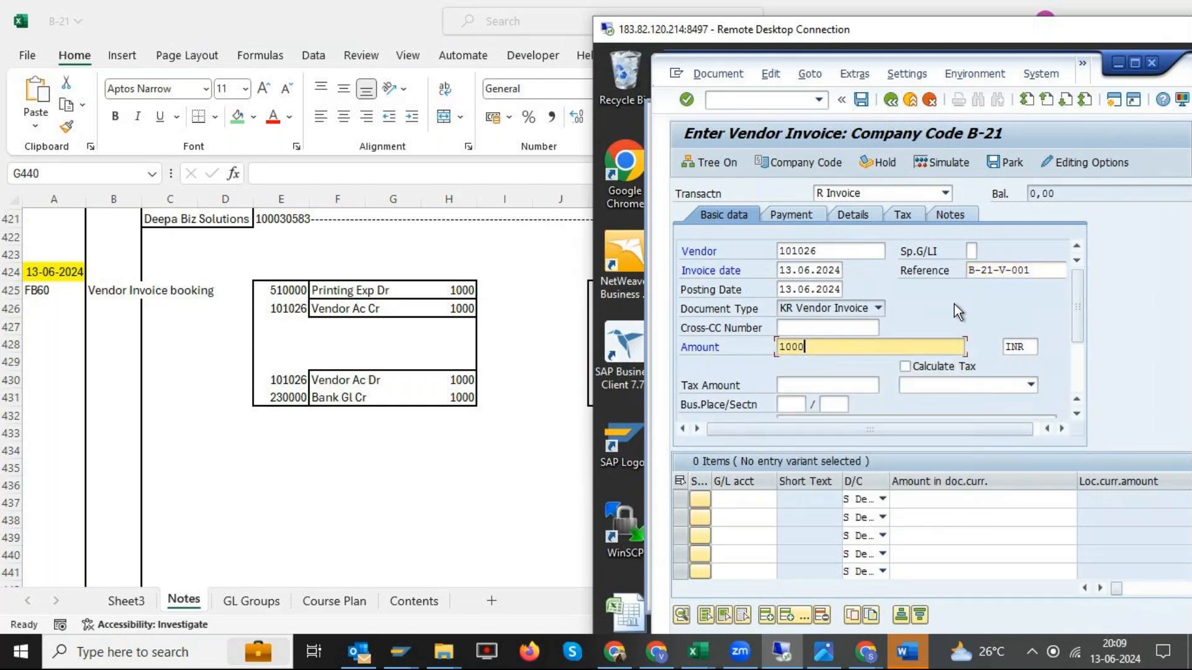
# - Look up the G/L accounts in chart B-21 and assign Printing Exp GL to the first line item
pyautogui.click(742, 500)
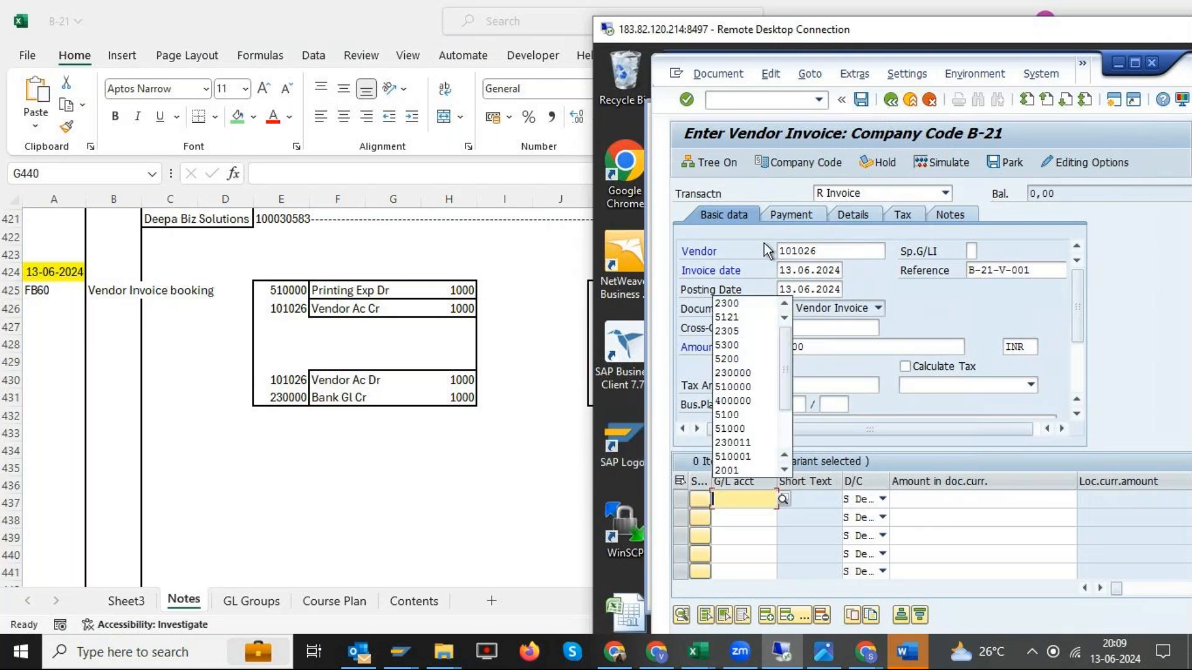
pyautogui.click(782, 500)
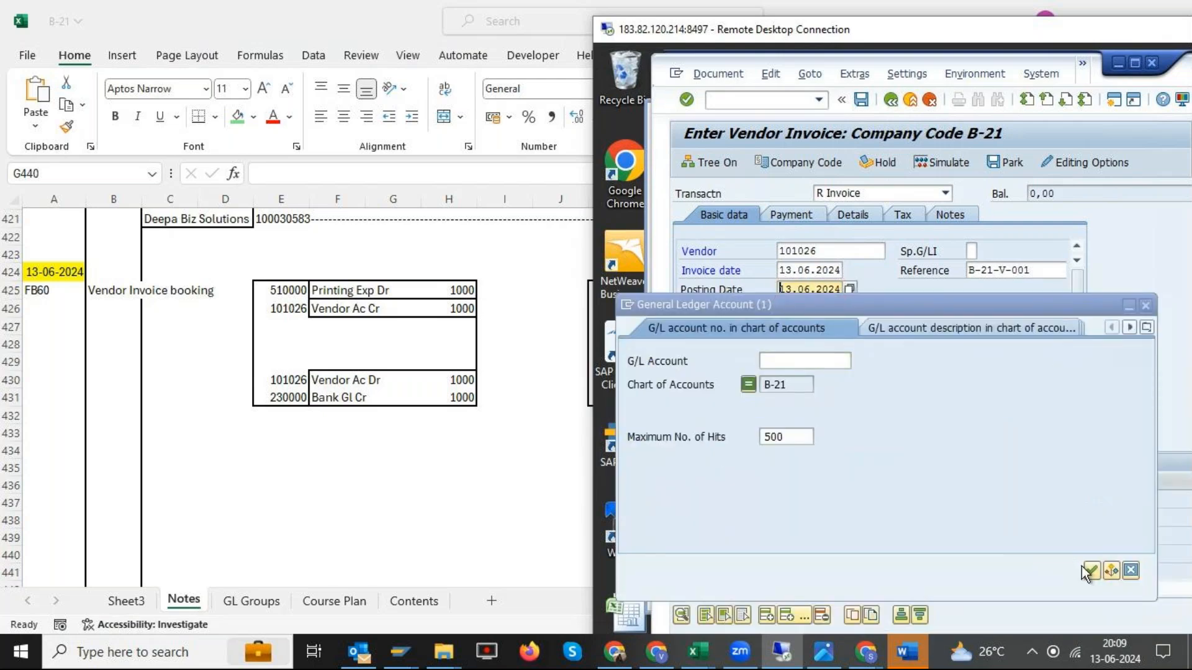
pyautogui.click(1091, 569)
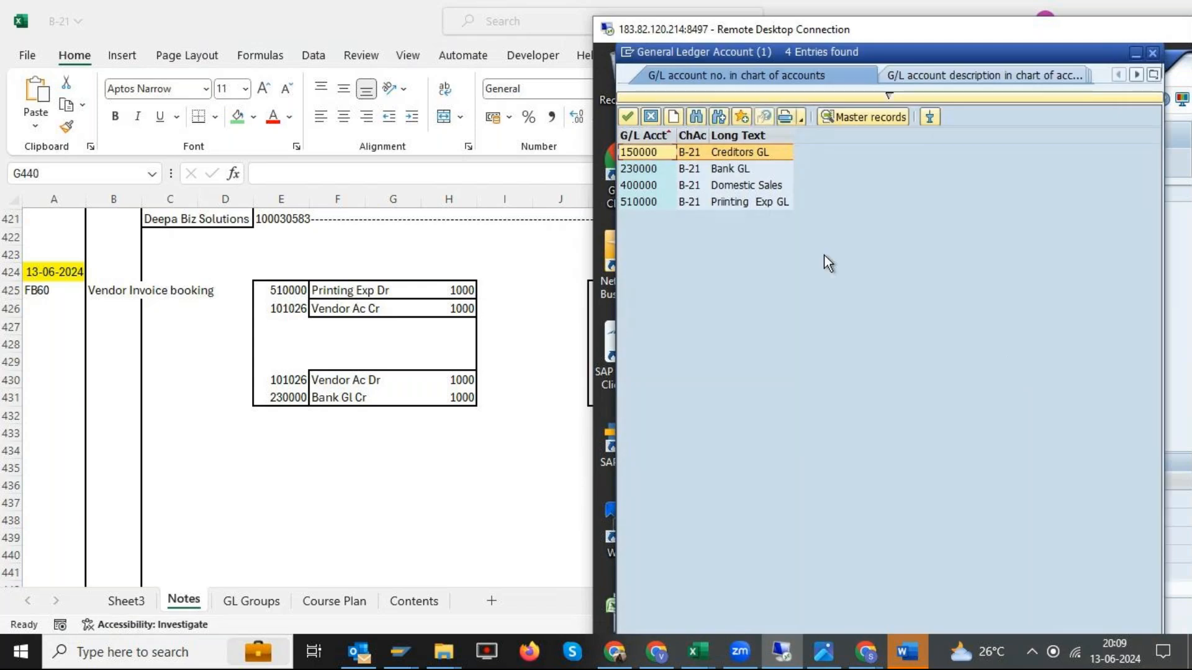
pyautogui.click(750, 204)
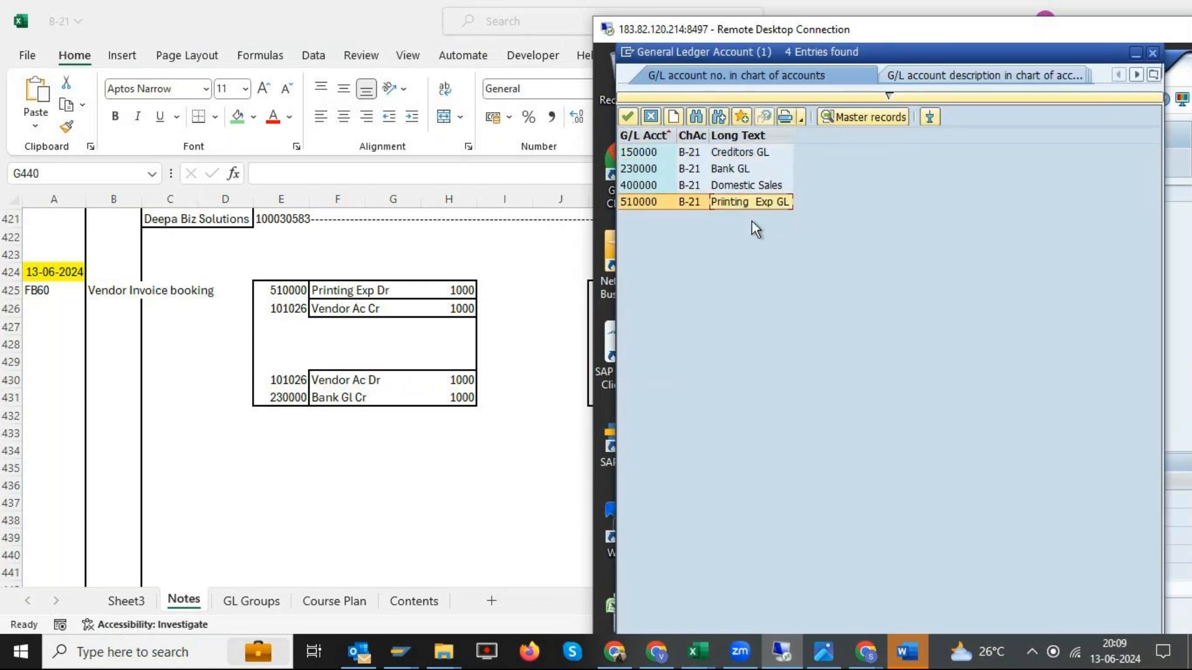
pyautogui.doubleClick(654, 202)
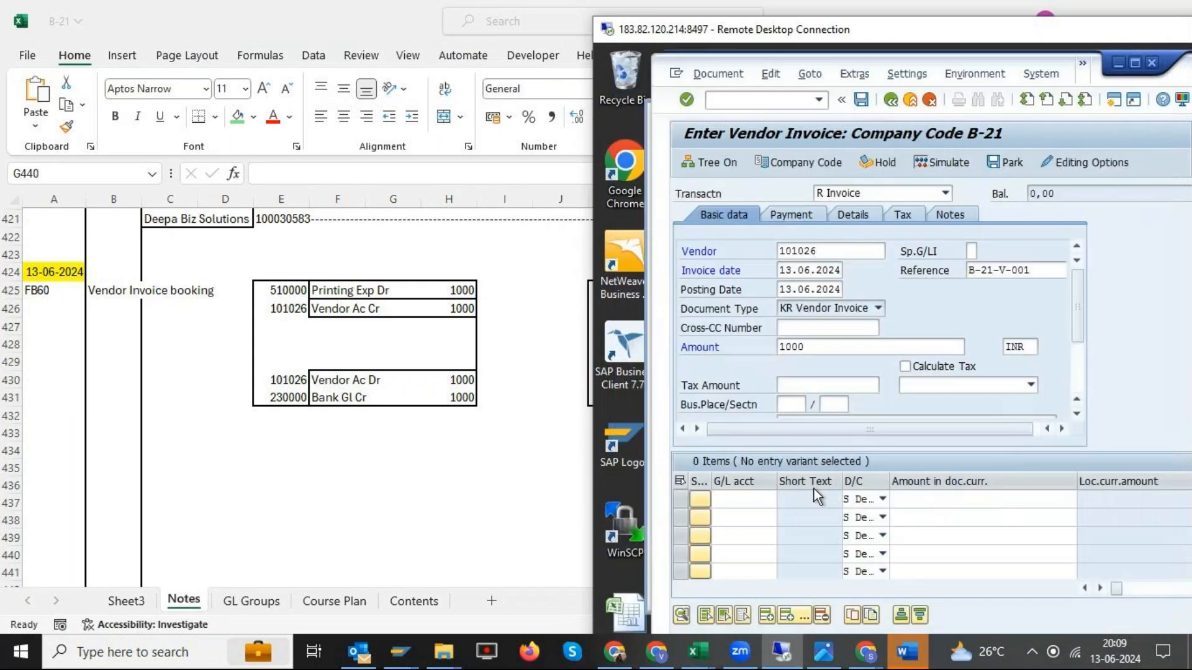
# - Set the printing expense line's document currency amount to 1000 and validate the entry
pyautogui.click(939, 497)
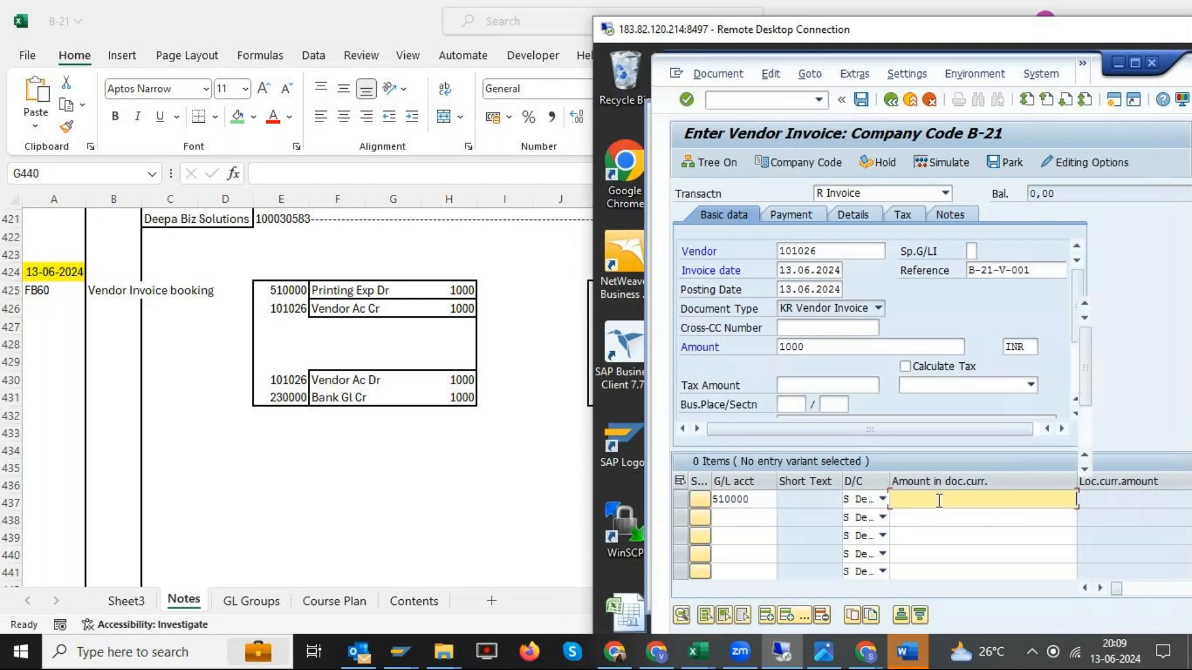
pyautogui.write('1000')
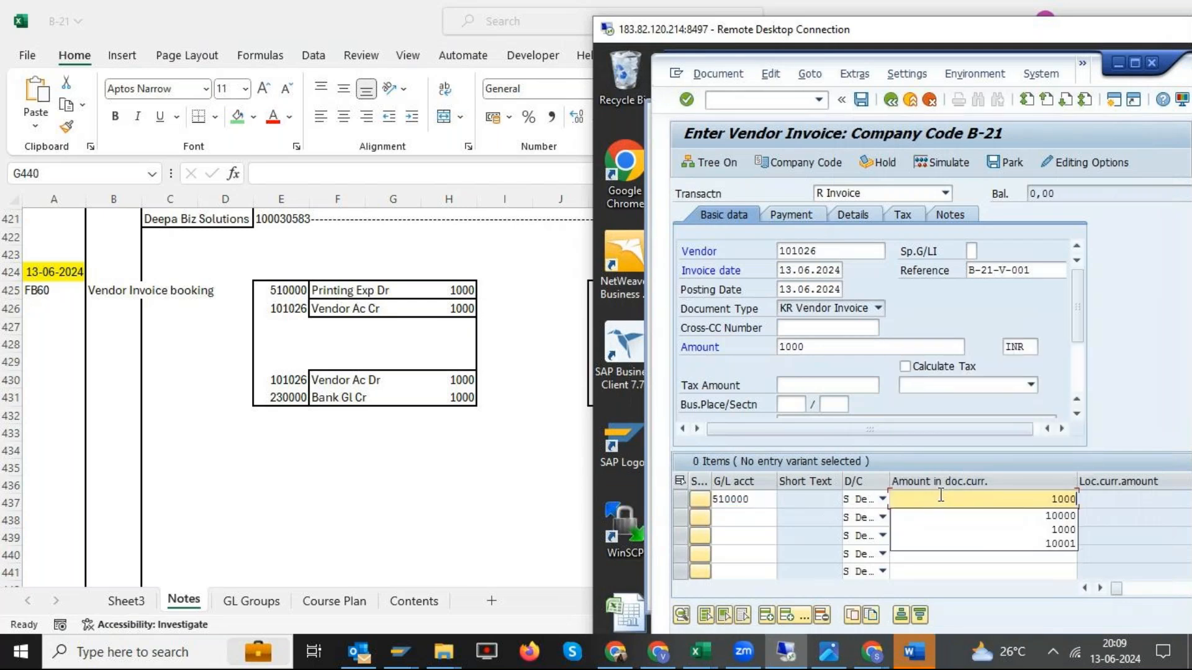
pyautogui.press('Return')
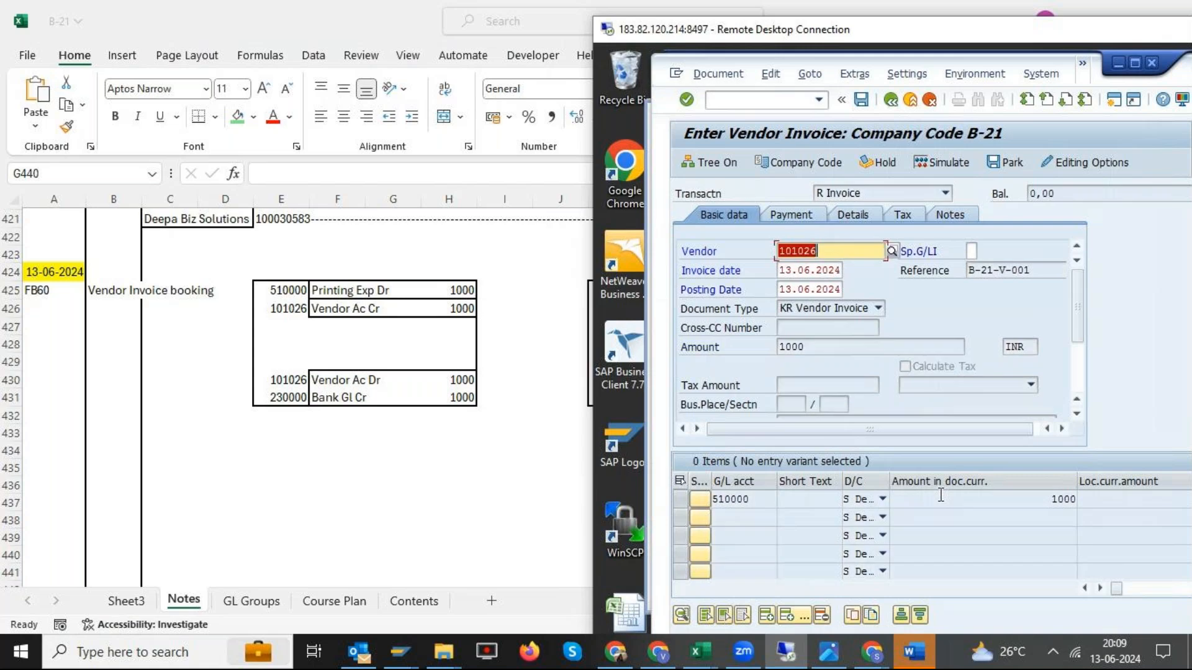
# - Open the detailed text of the posting key error message and read its diagnosis and procedure
pyautogui.doubleClick(849, 29)
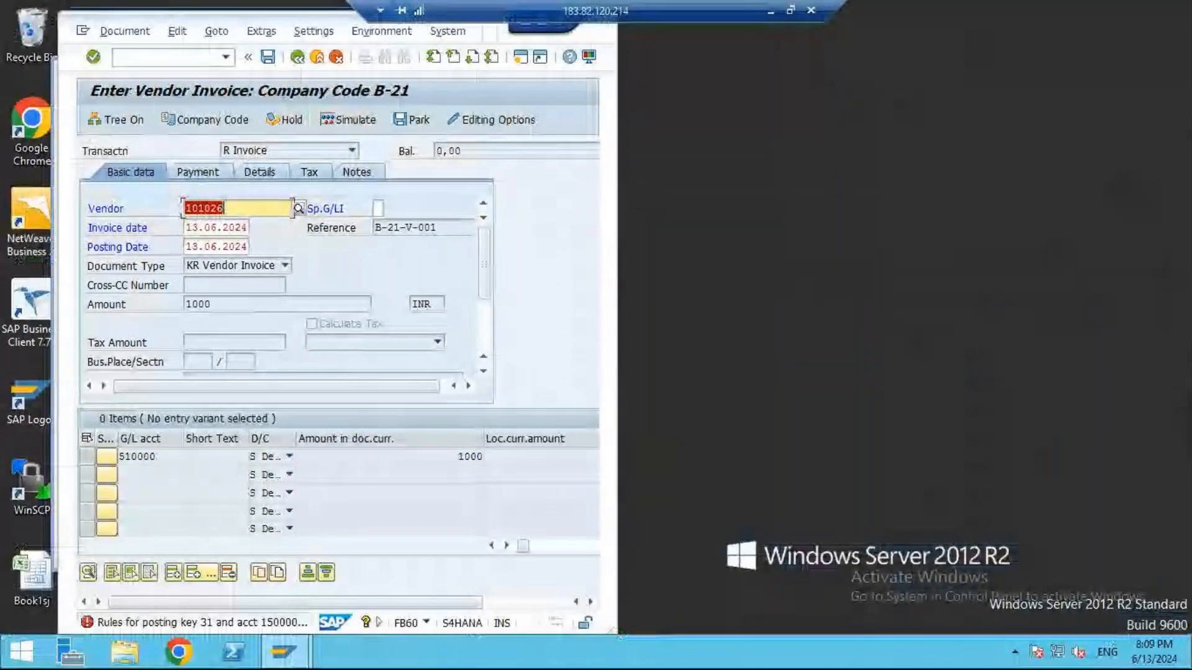
pyautogui.click(236, 630)
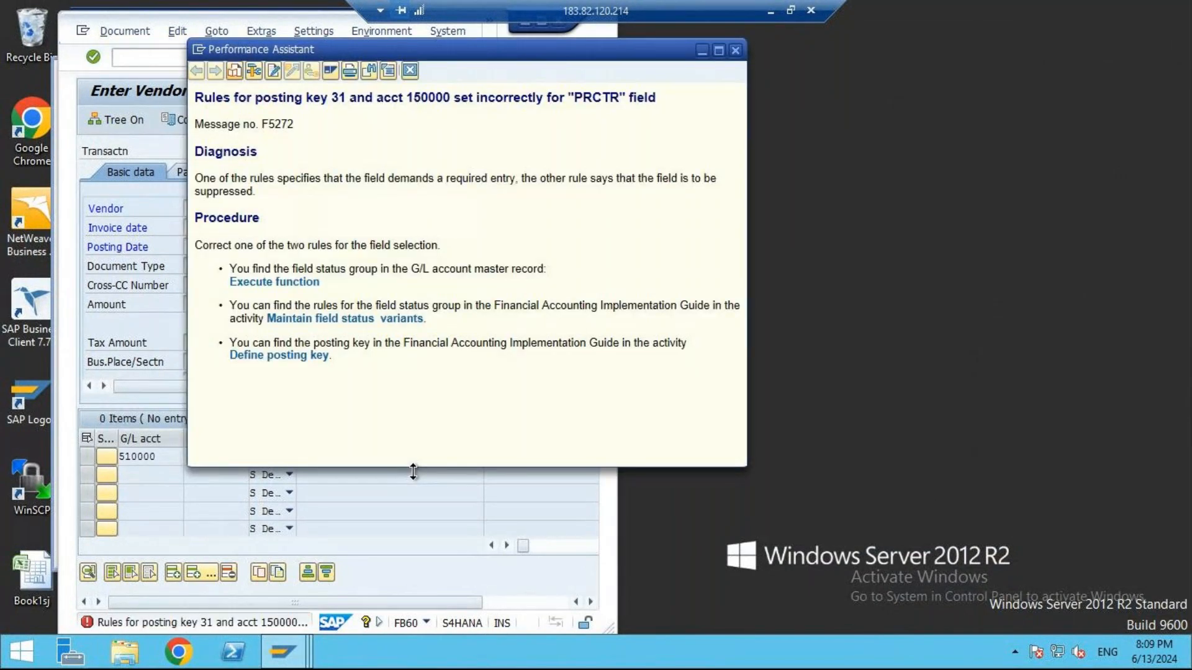
pyautogui.click(735, 50)
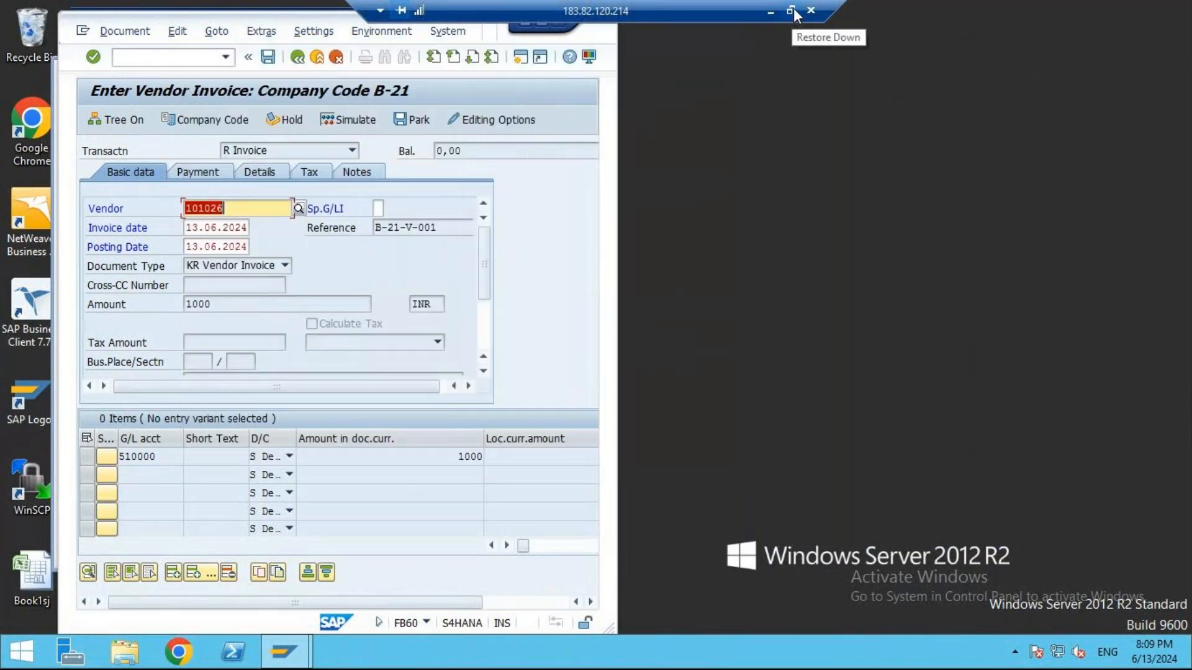
pyautogui.click(771, 10)
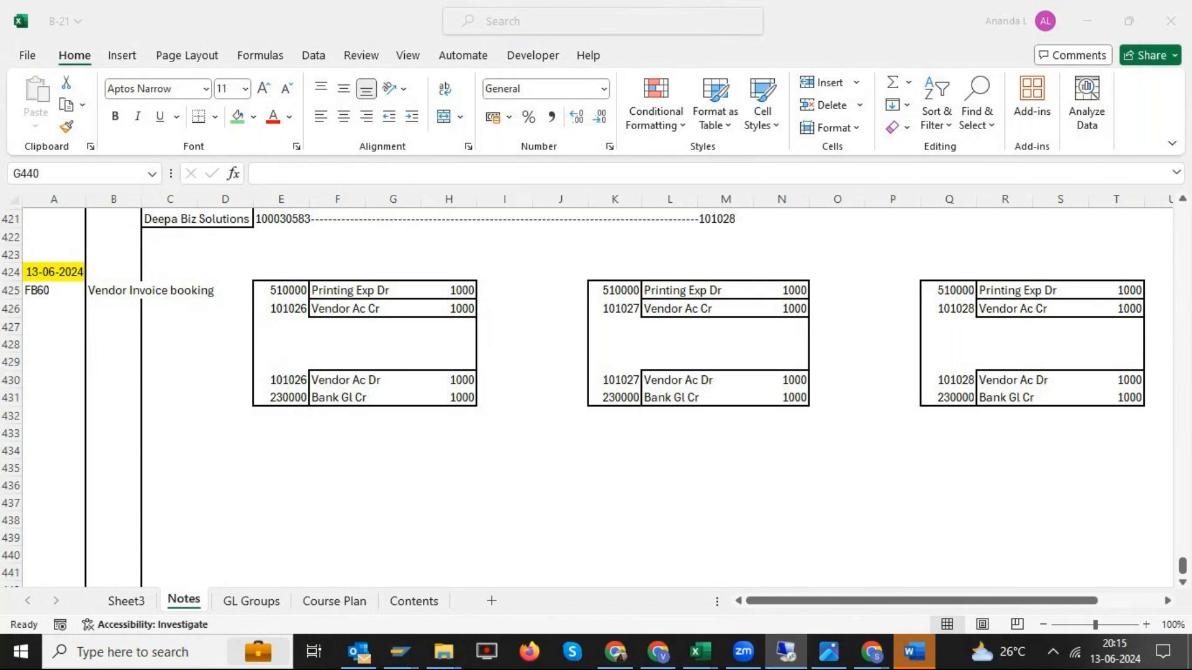
# - Return to the remote SAP session and restart transaction FB60 with a blank, maximized vendor invoice form
pyautogui.hotkey('alt', 'Tab')
pyautogui.moveTo(1191, 62); pyautogui.dragTo(712, 52)
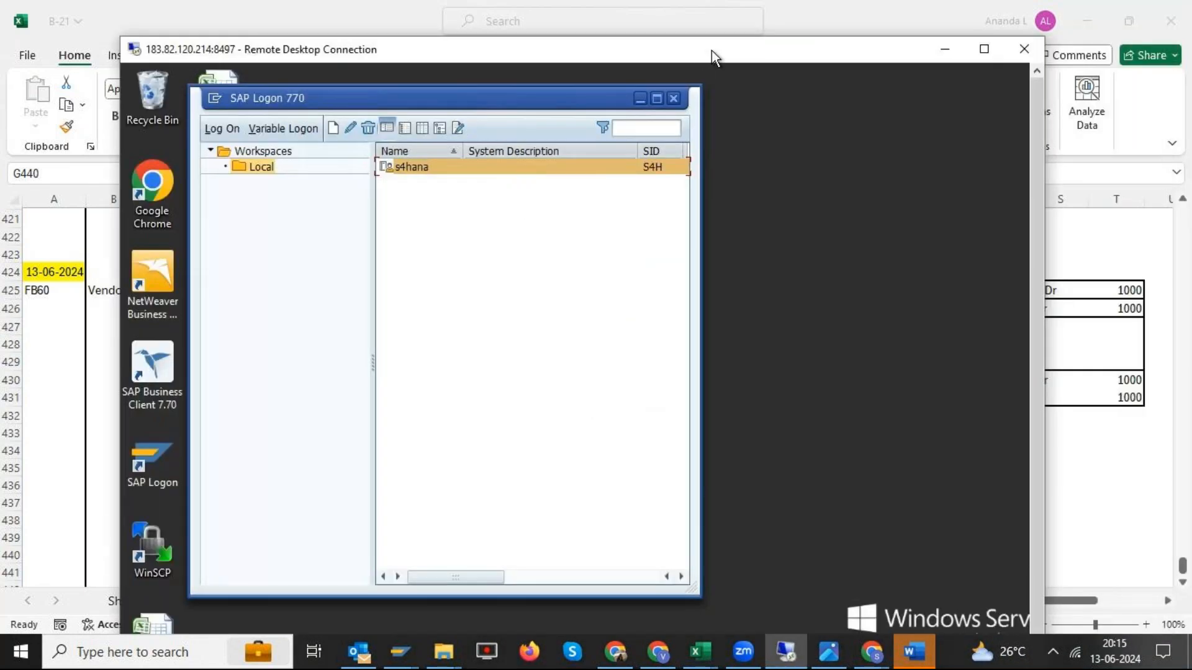
pyautogui.doubleClick(712, 52)
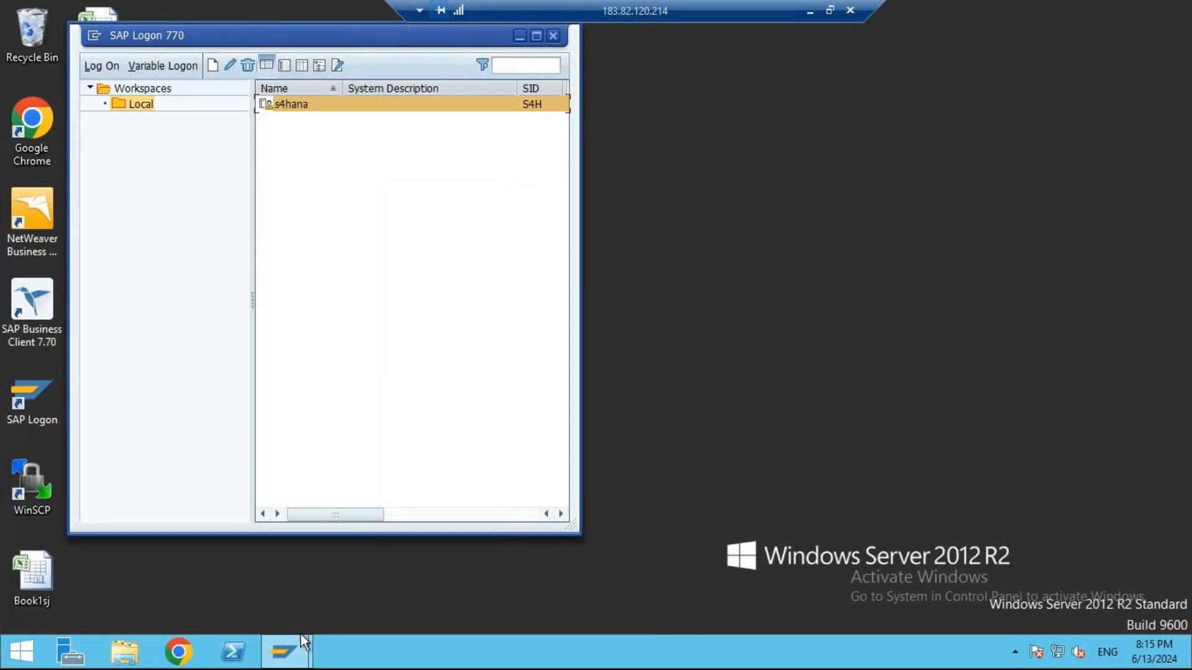
pyautogui.moveTo(300, 634)
pyautogui.click(382, 579)
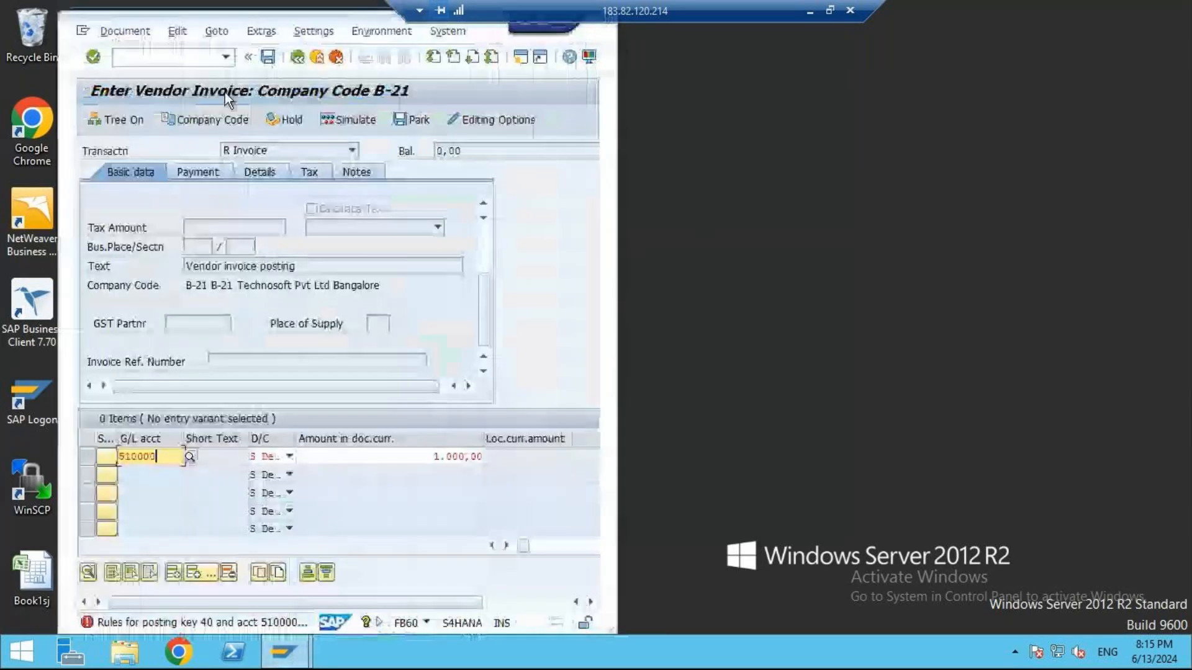
pyautogui.click(161, 60)
pyautogui.write('/nfb60')
pyautogui.press('Return')
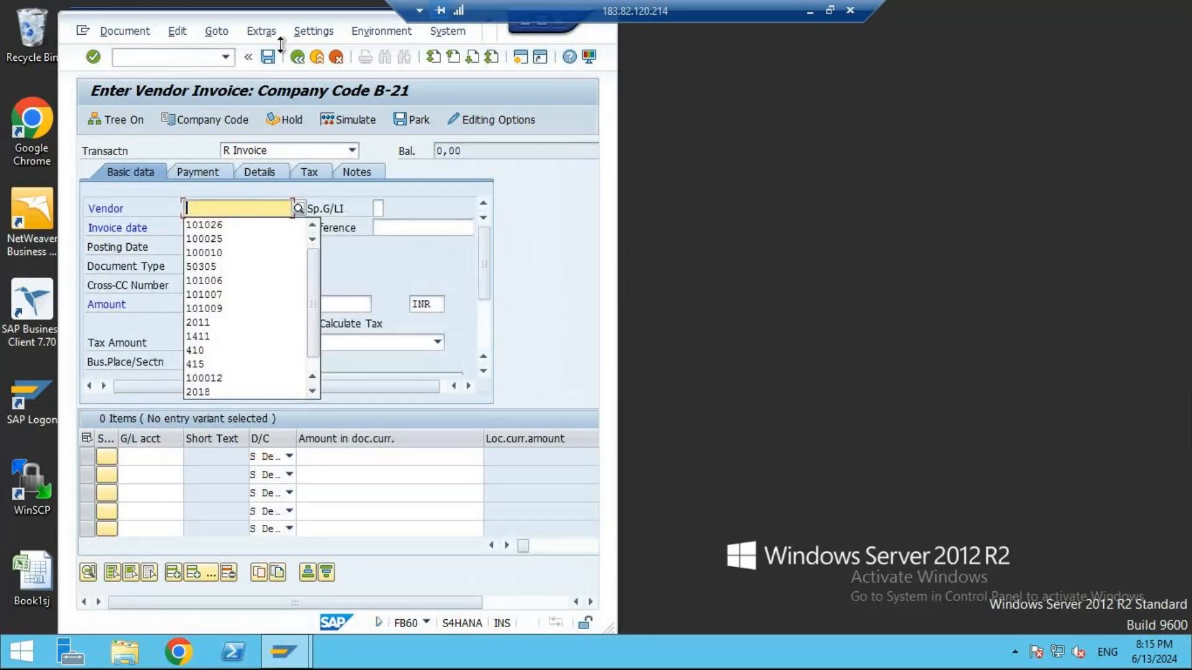
pyautogui.doubleClick(342, 21)
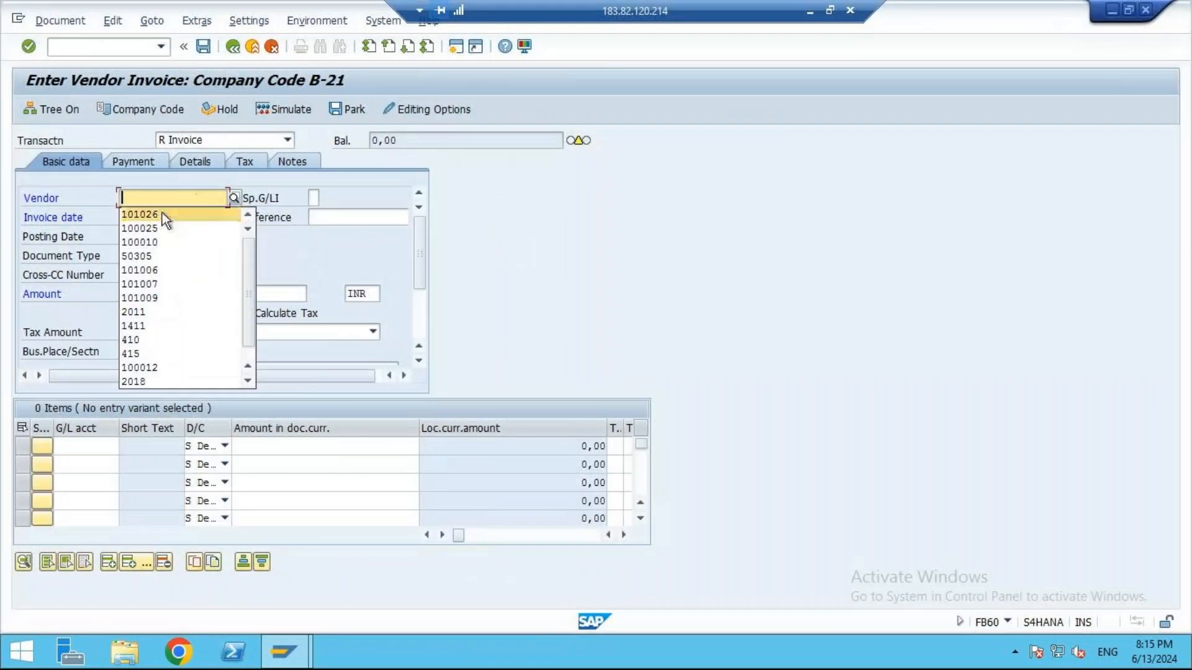
# - Fill the invoice header with vendor Harshitha Suppliers, invoice date 13.06.2024, reference B-21-V-001 and amount 1000
pyautogui.click(162, 214)
pyautogui.click(161, 217)
pyautogui.click(161, 234)
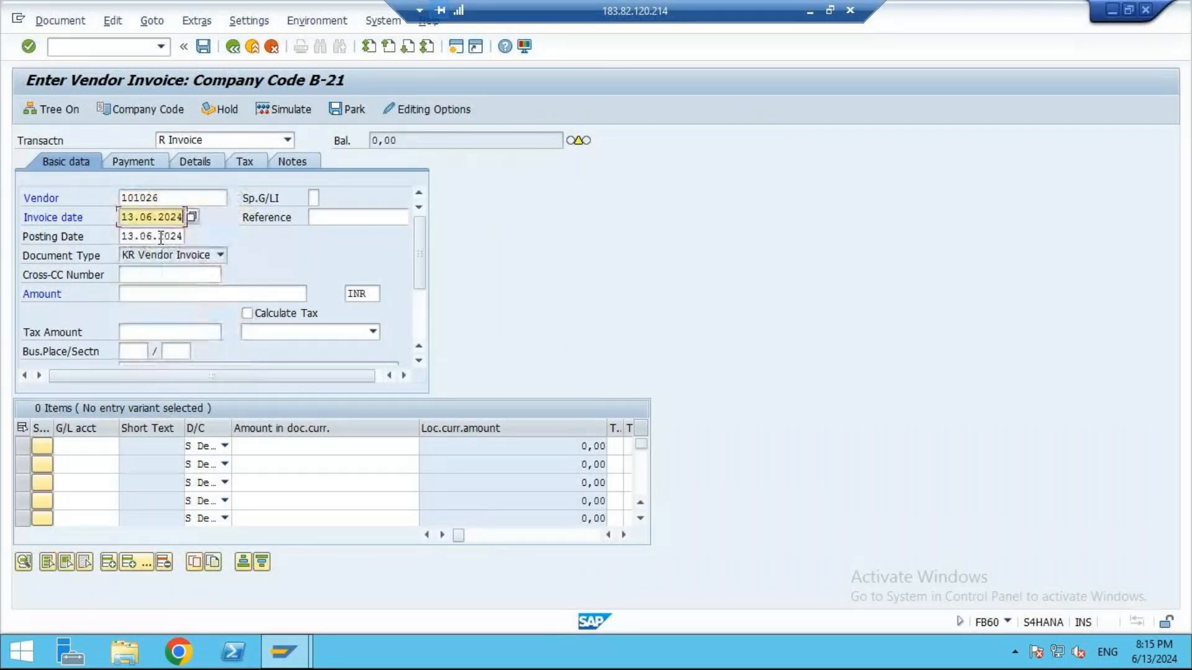
pyautogui.click(337, 218)
pyautogui.click(340, 230)
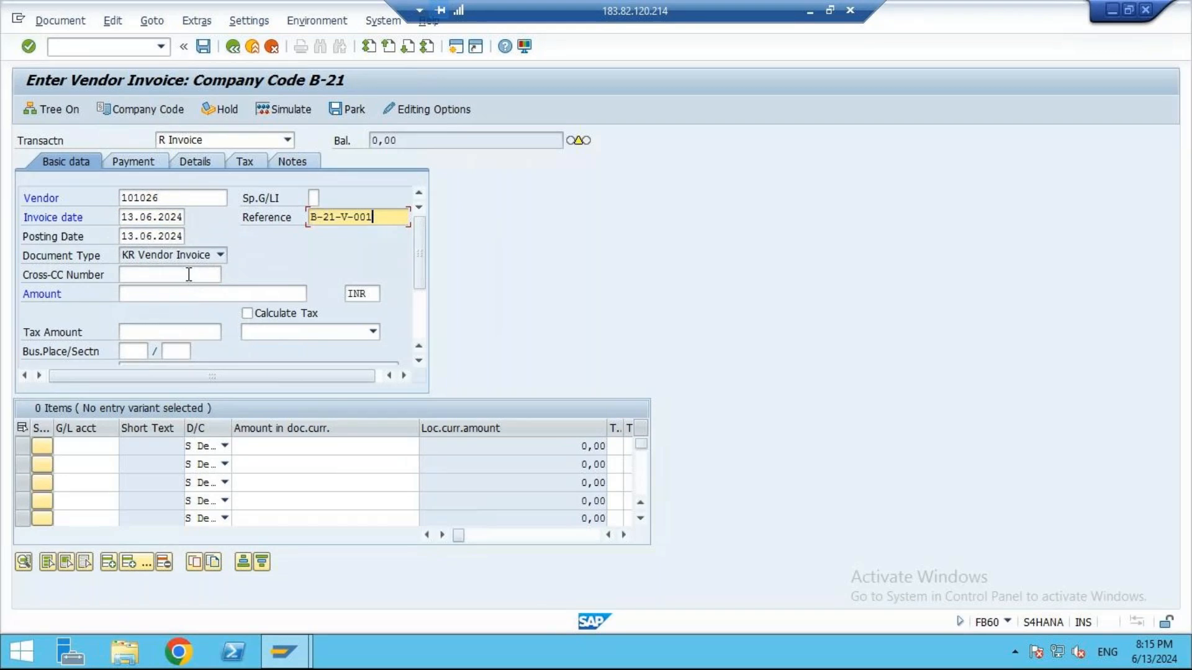
pyautogui.click(148, 294)
pyautogui.click(154, 307)
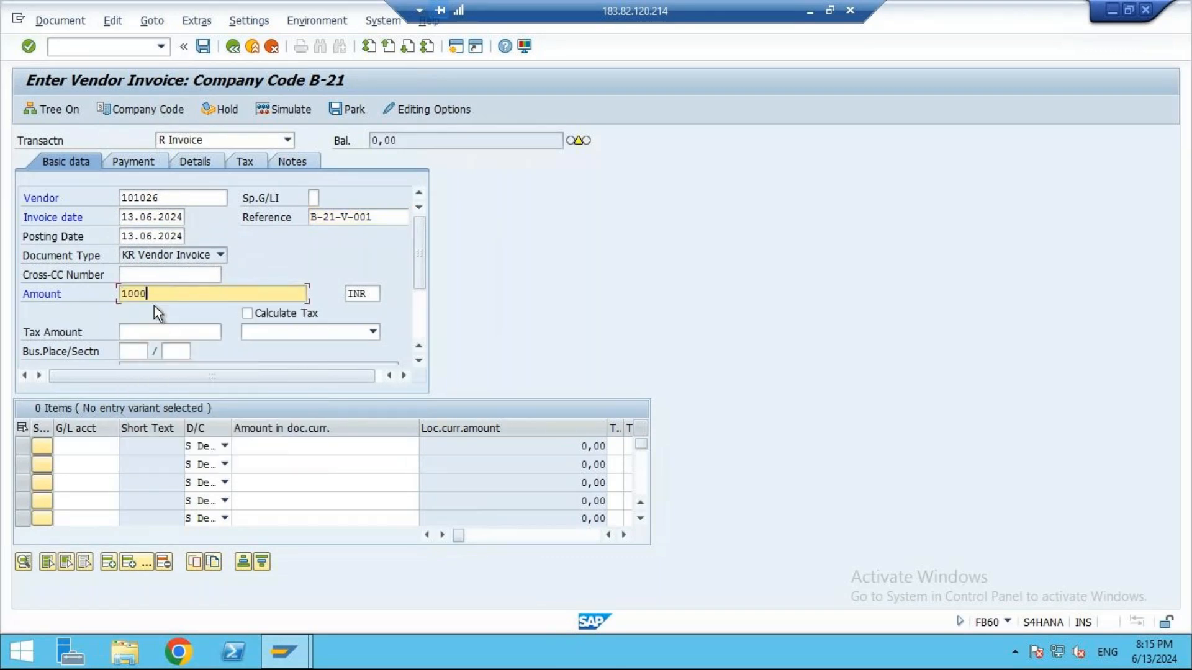
# - Assign the Printing Exp GL to the first line item with a document currency amount of 1000 and validate the entry
pyautogui.click(106, 452)
pyautogui.click(85, 255)
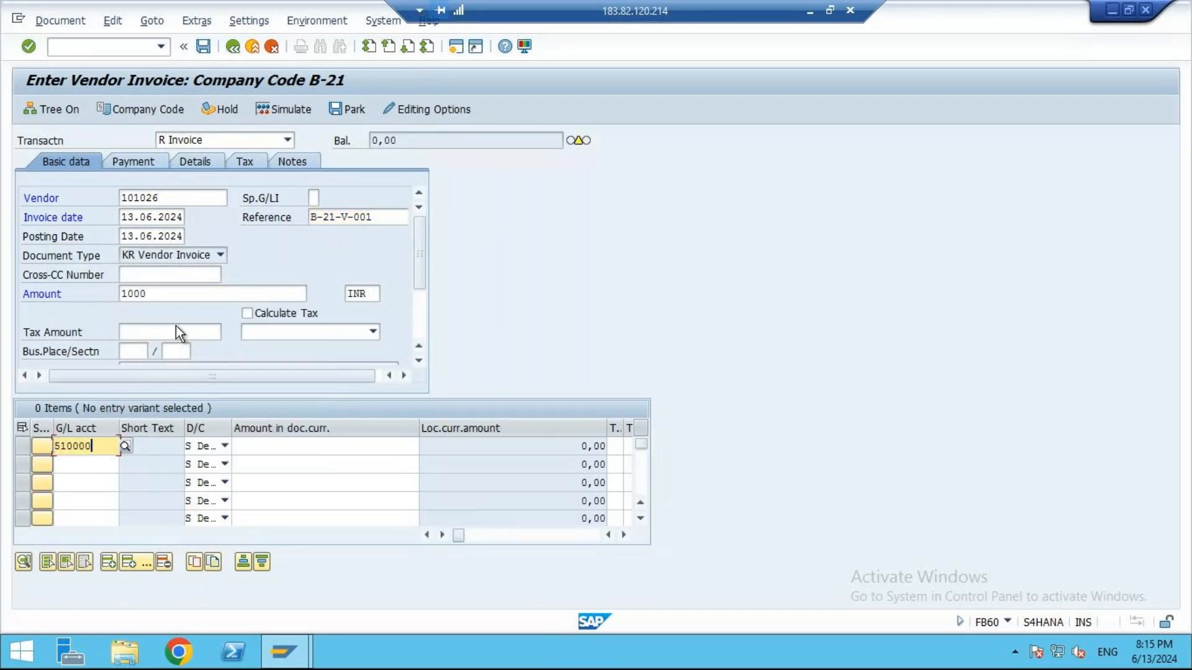
pyautogui.click(309, 444)
pyautogui.click(391, 251)
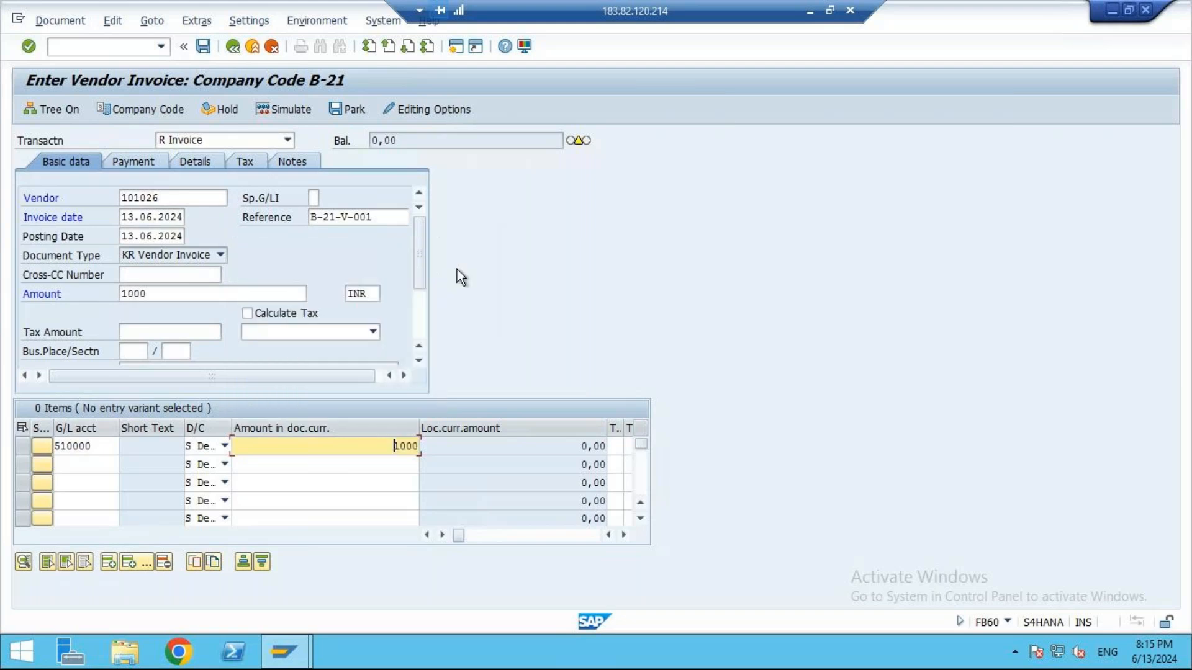
pyautogui.press('Return')
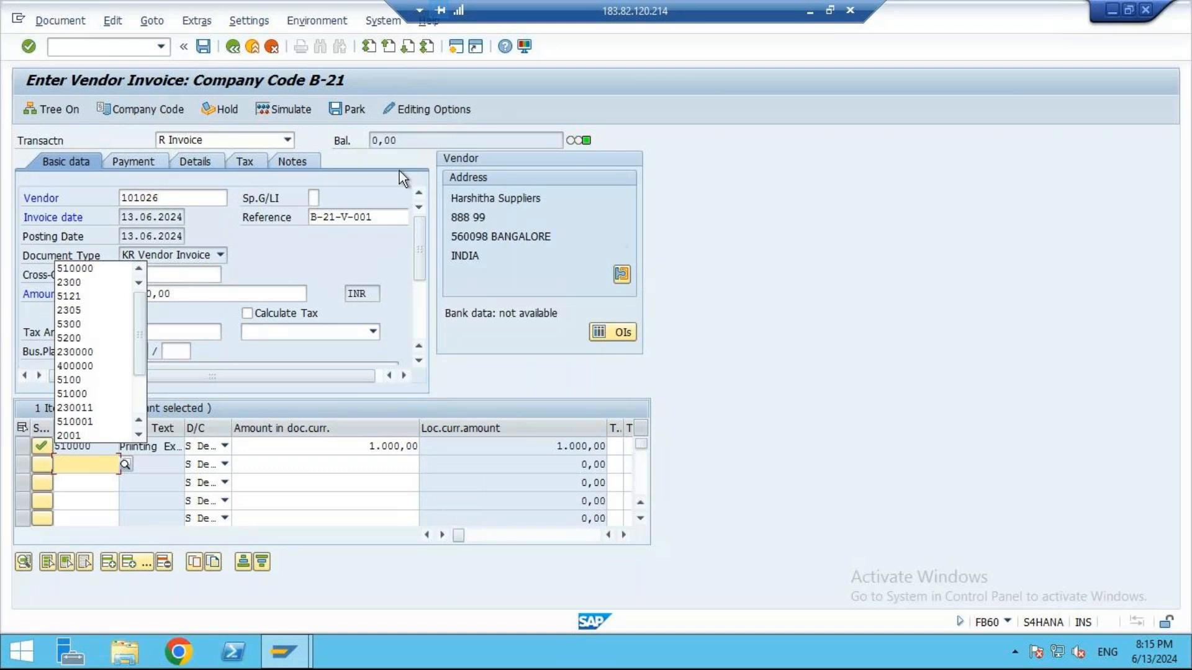
# - Simulate the vendor invoice and examine the document type and both line items' accounts and amounts
pyautogui.click(277, 109)
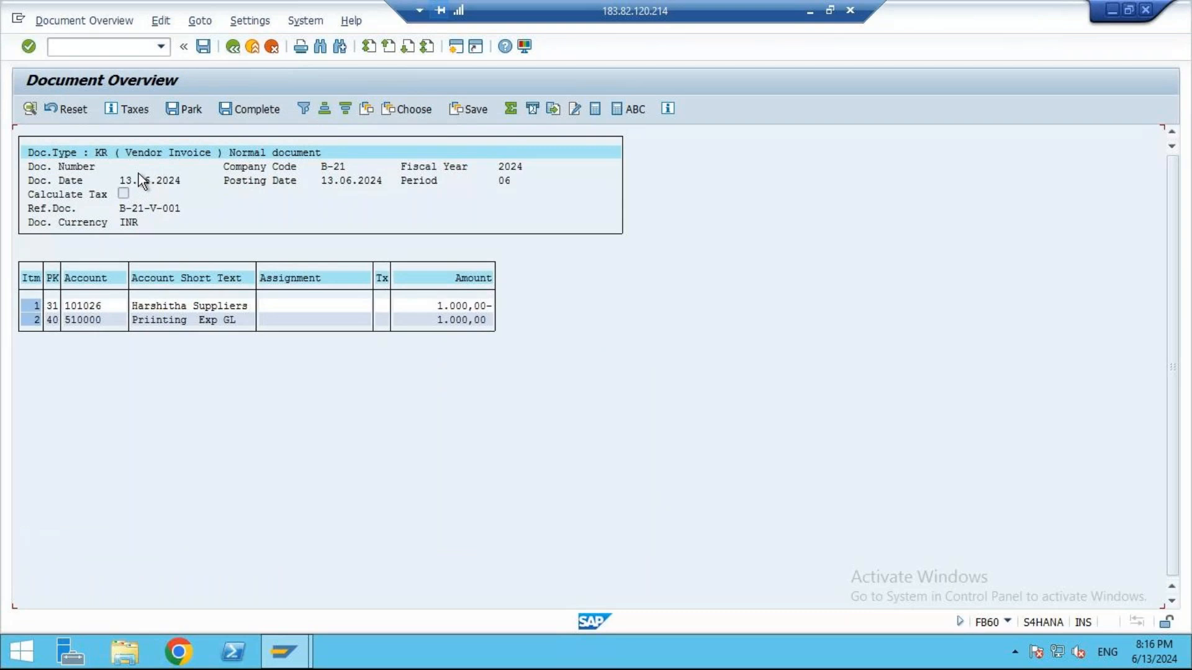
pyautogui.moveTo(95, 153); pyautogui.dragTo(112, 157)
pyautogui.click(422, 306)
pyautogui.moveTo(135, 306); pyautogui.dragTo(227, 309)
pyautogui.moveTo(434, 306); pyautogui.dragTo(494, 310)
pyautogui.moveTo(119, 318); pyautogui.dragTo(237, 323)
pyautogui.moveTo(428, 319); pyautogui.dragTo(487, 318)
# - Post the simulated vendor invoice and check the document number in the detailed posting message
pyautogui.click(247, 108)
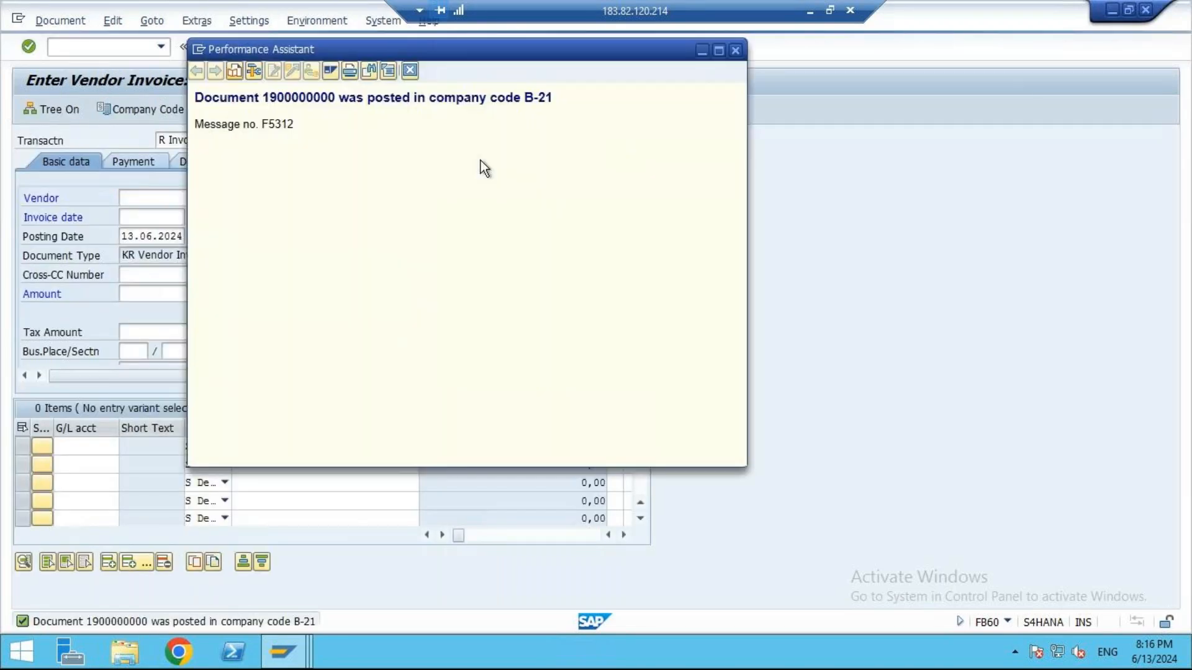
pyautogui.doubleClick(296, 100)
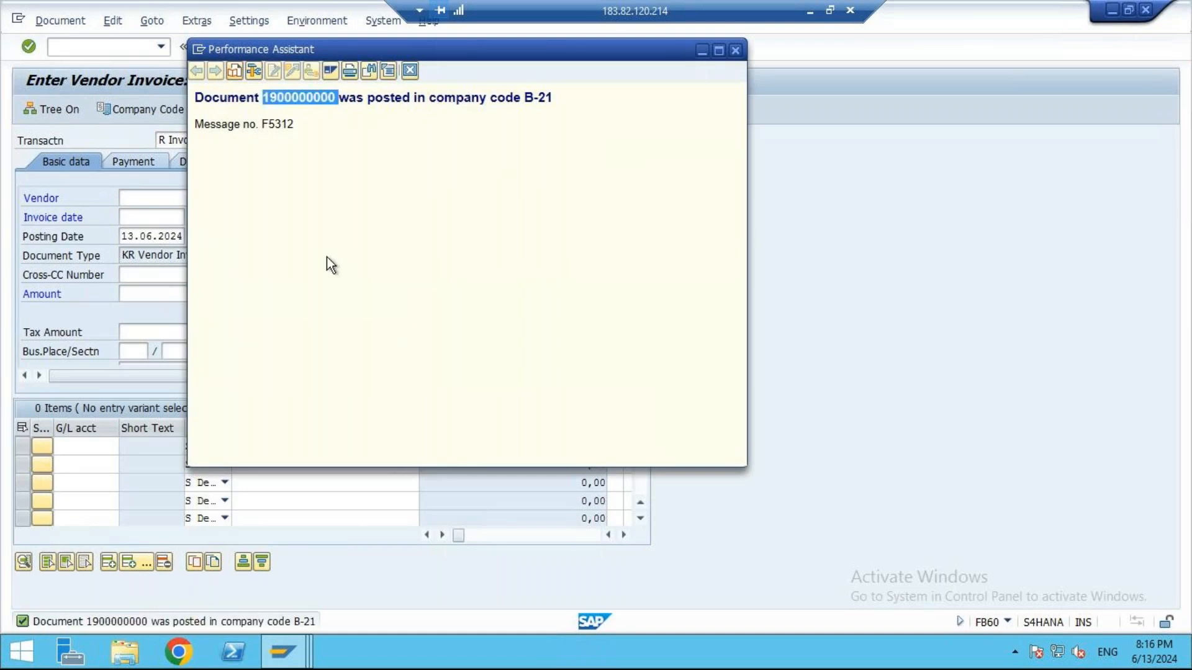
pyautogui.click(703, 51)
# - Switch to the Excel notes and set the second vendor's Printing Exp Dr and Vendor Ac Cr amounts to 2000
pyautogui.click(810, 10)
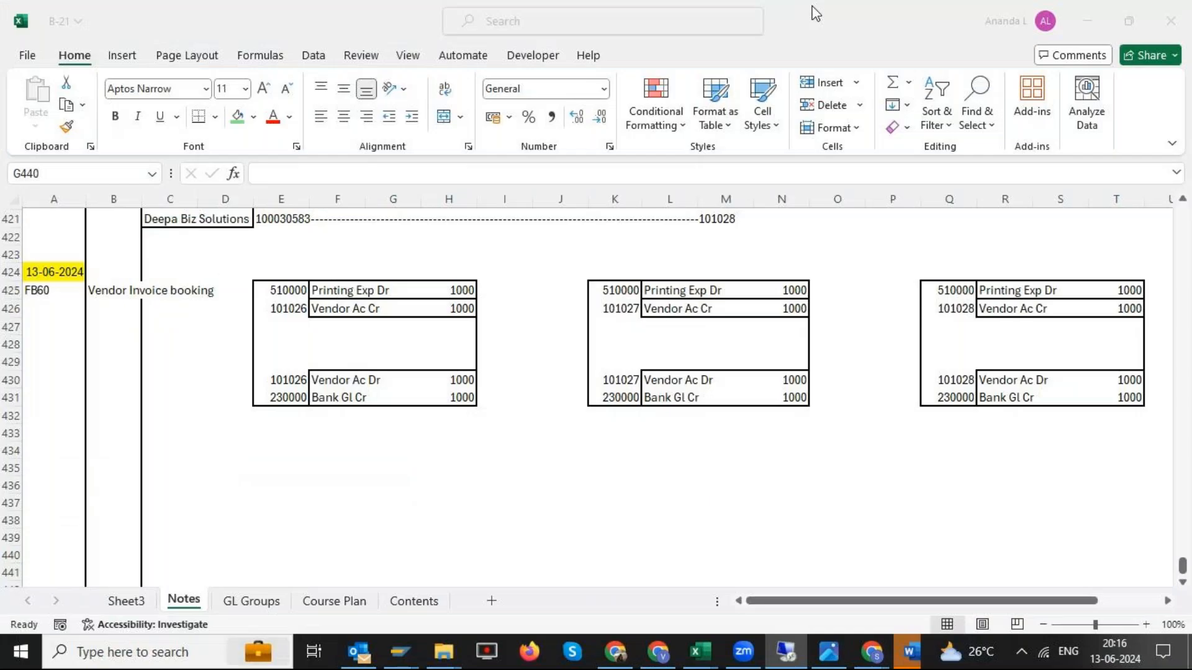
pyautogui.click(670, 272)
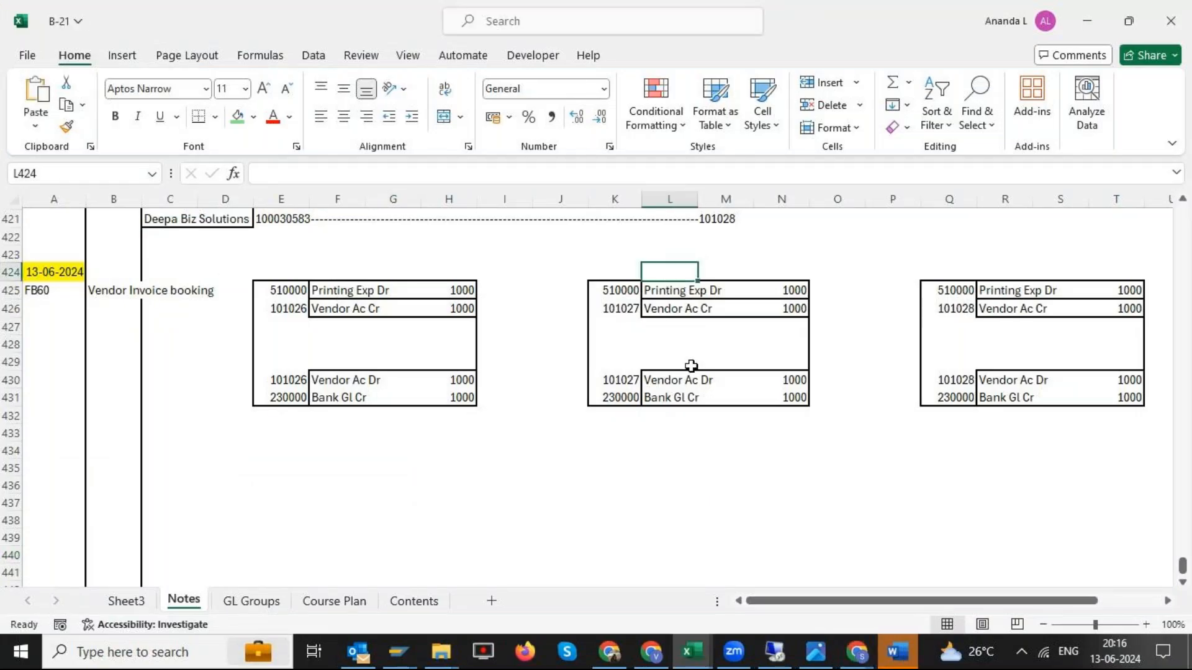
pyautogui.moveTo(282, 284); pyautogui.dragTo(424, 317)
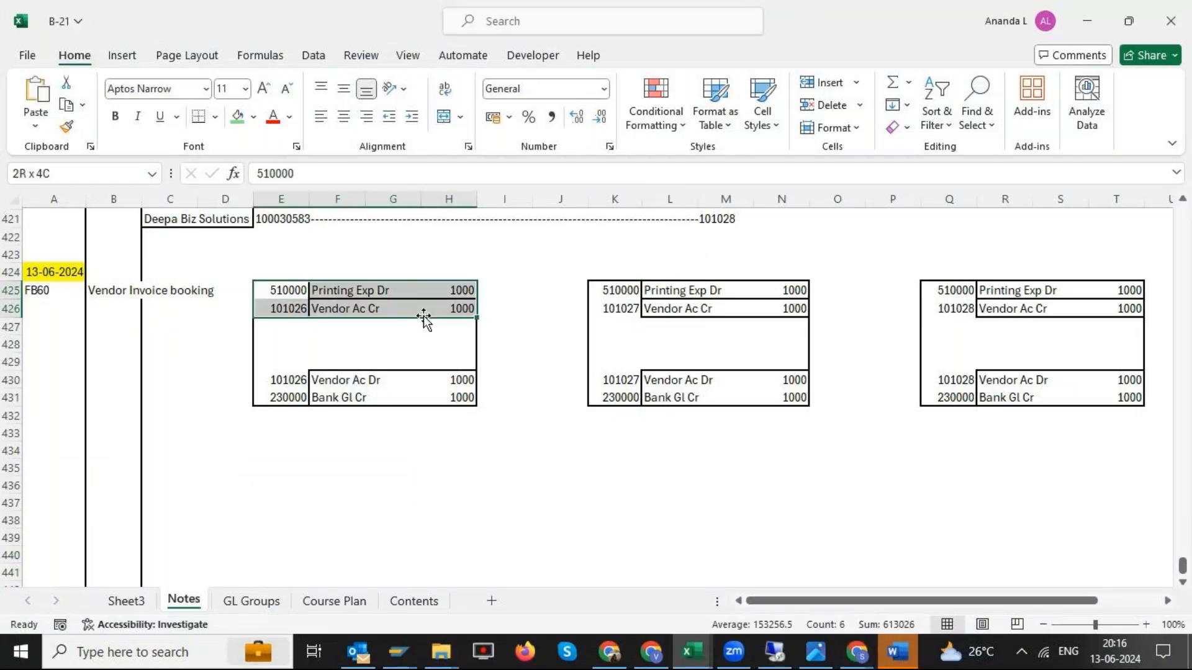
pyautogui.click(793, 290)
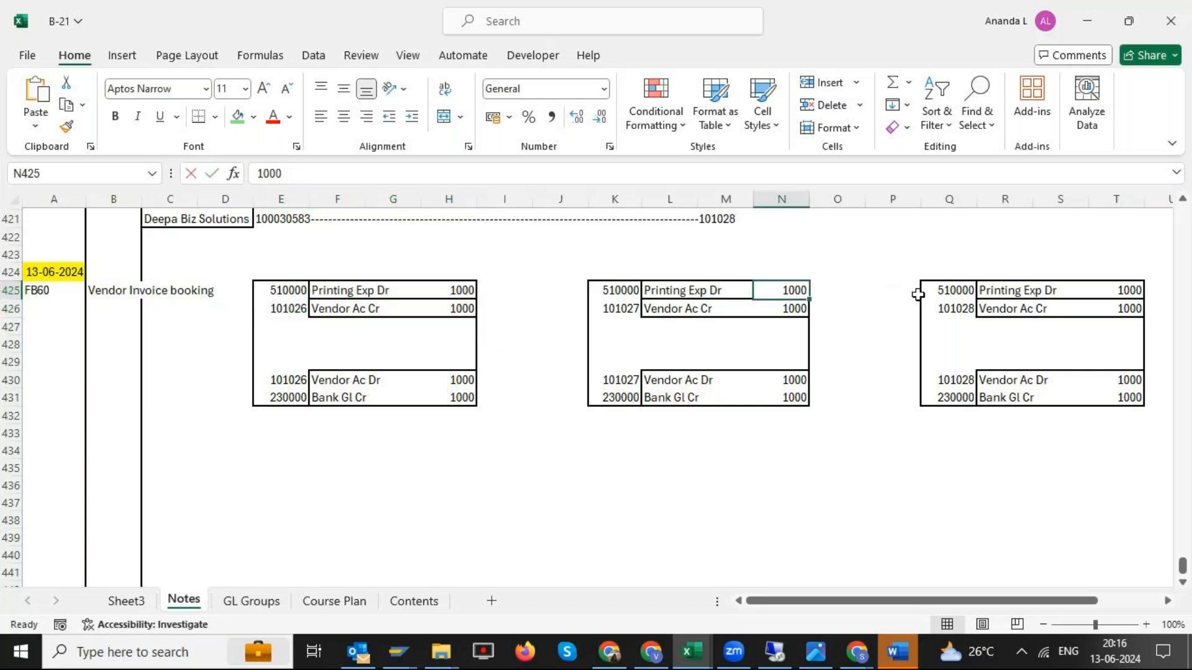
pyautogui.write('2000')
pyautogui.press('Return')
pyautogui.write('2')
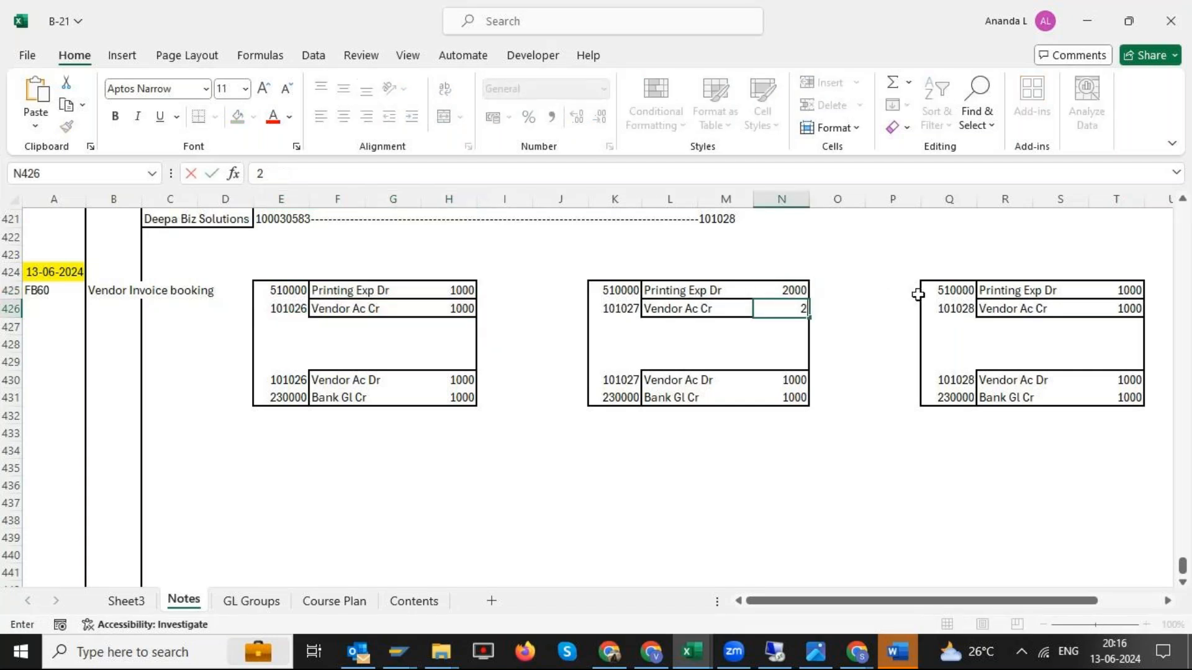
pyautogui.write('000')
# - Set the Vendor Ac Dr and Bank Gl Cr amounts in the second vendor's payment entry to 2000
pyautogui.press('Down')
pyautogui.press('Down')
pyautogui.press('Down')
pyautogui.press('Down')
pyautogui.write('2000')
pyautogui.press('Return')
pyautogui.write('2000')
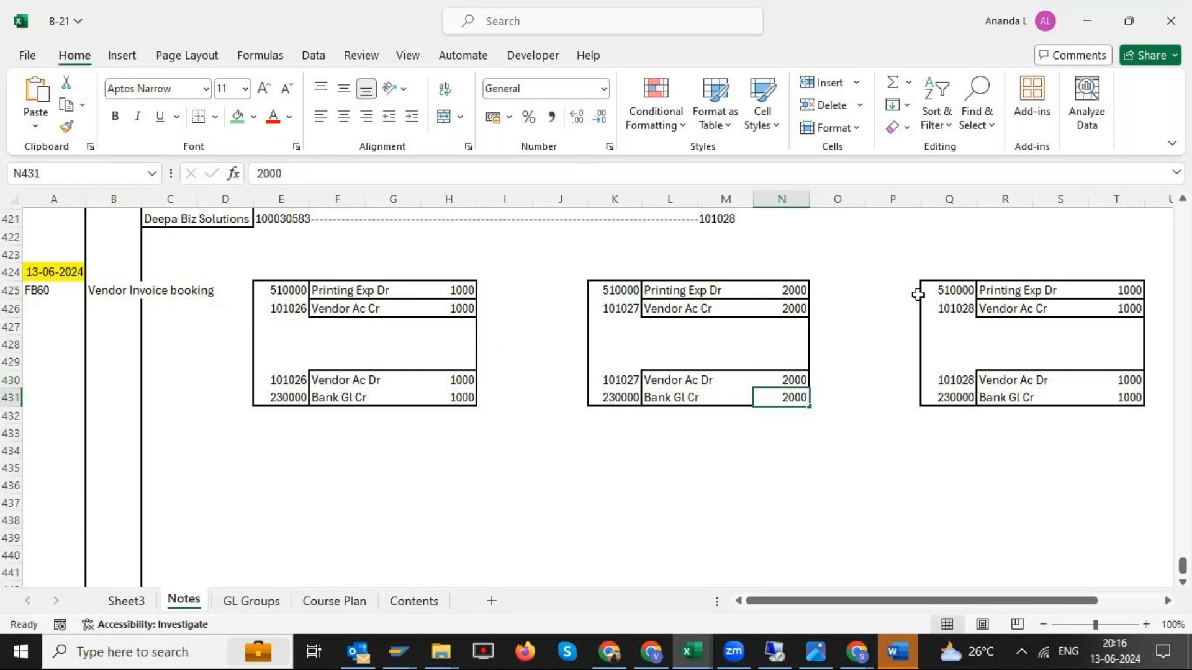
pyautogui.press('Return')
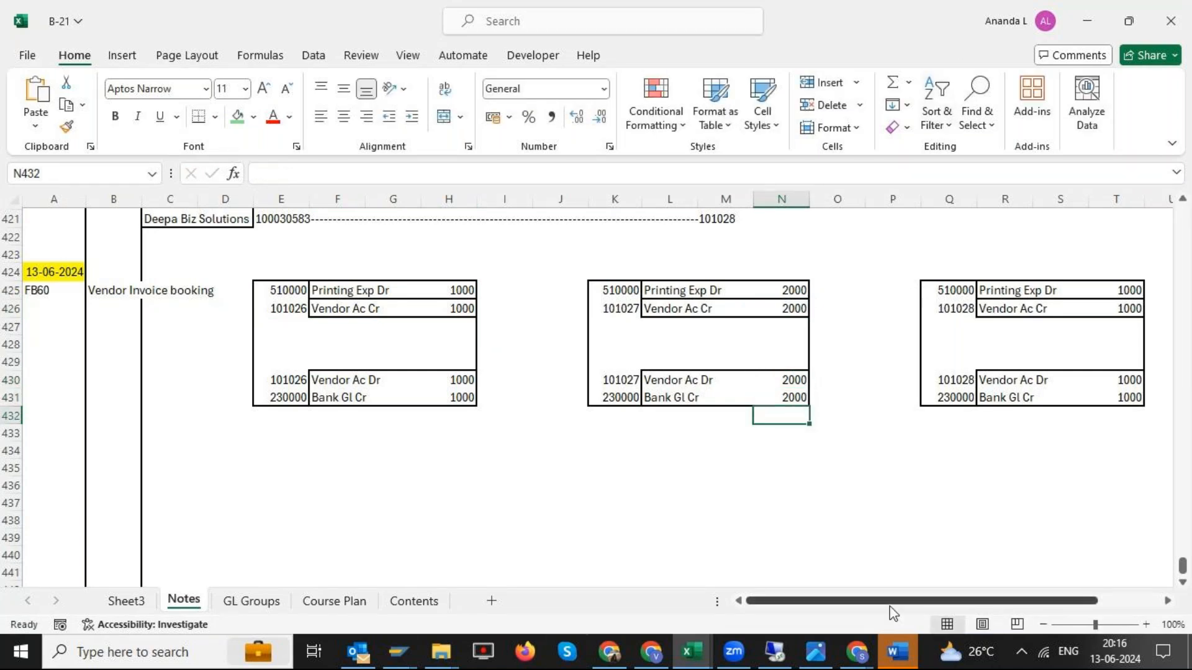
# - Check the second vendor in the Excel notes and select Naga Traders through the supplier lookup in the SAP invoice form
pyautogui.click(780, 658)
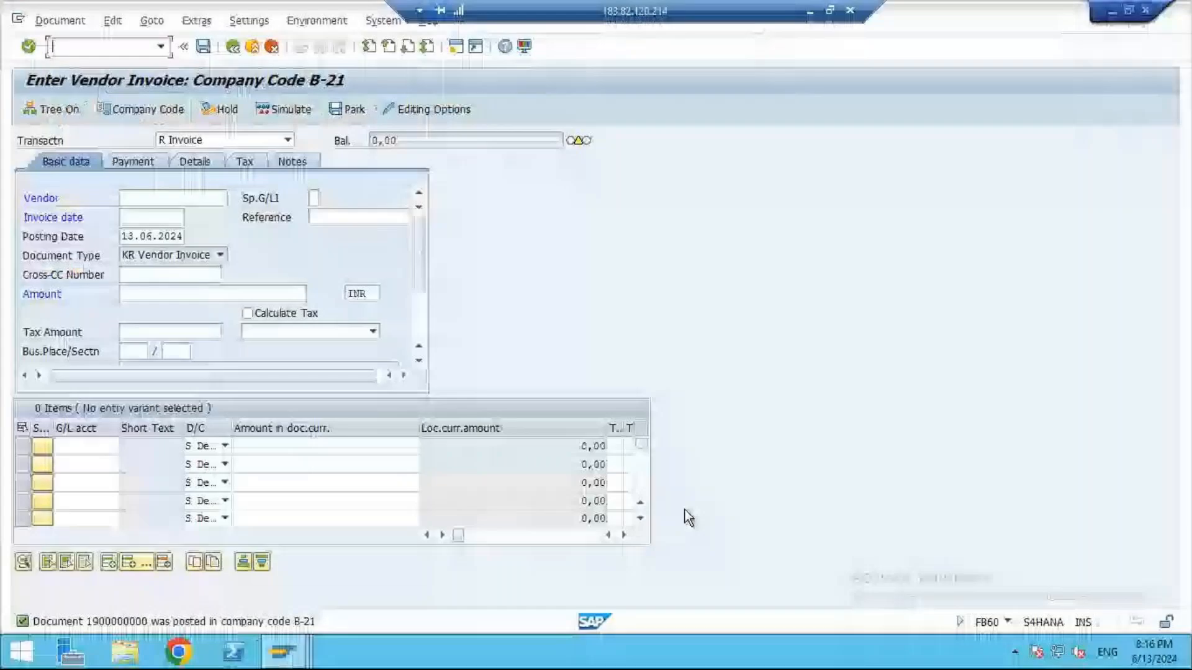
pyautogui.click(172, 197)
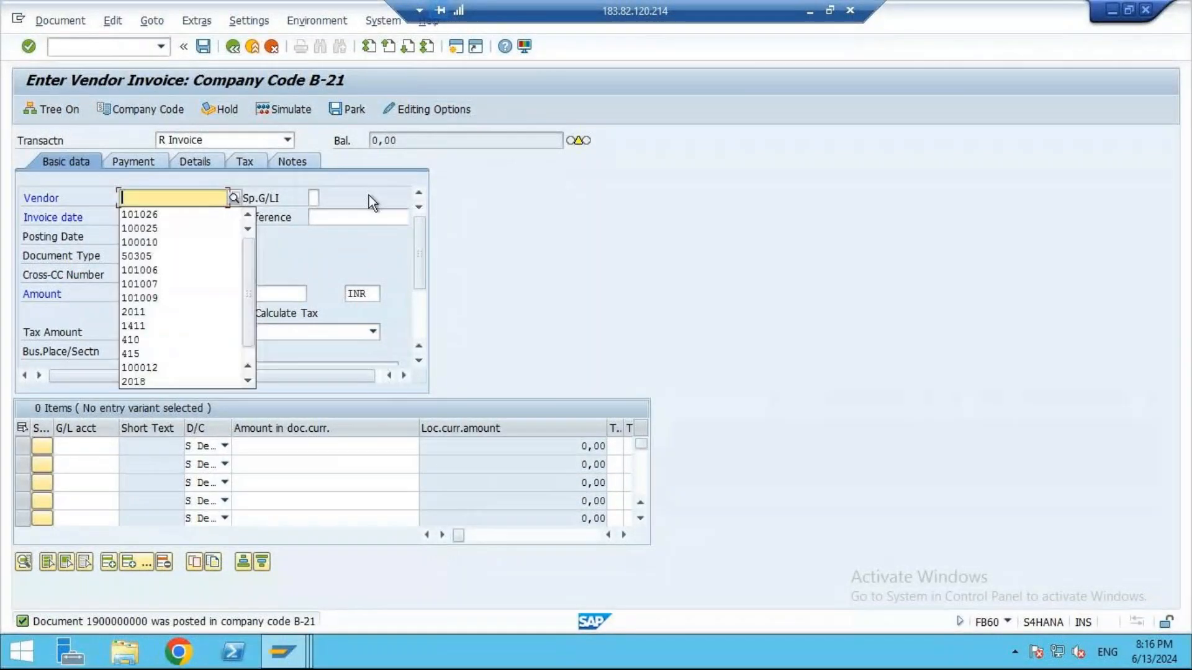
pyautogui.click(810, 11)
pyautogui.click(617, 309)
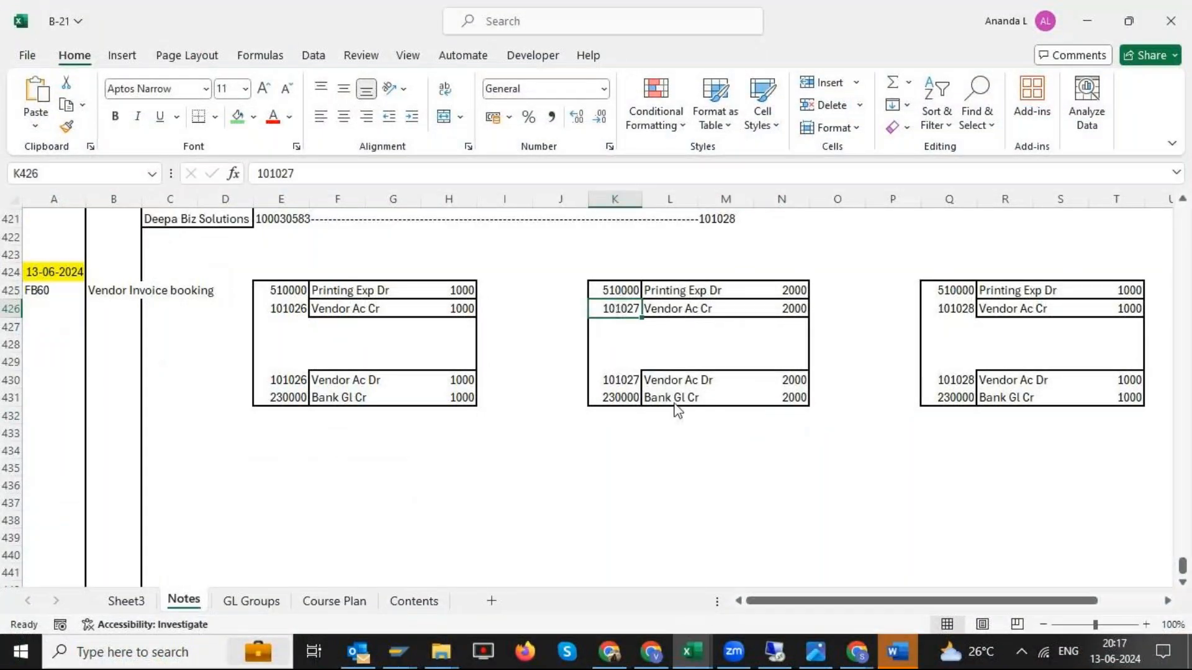
pyautogui.click(776, 653)
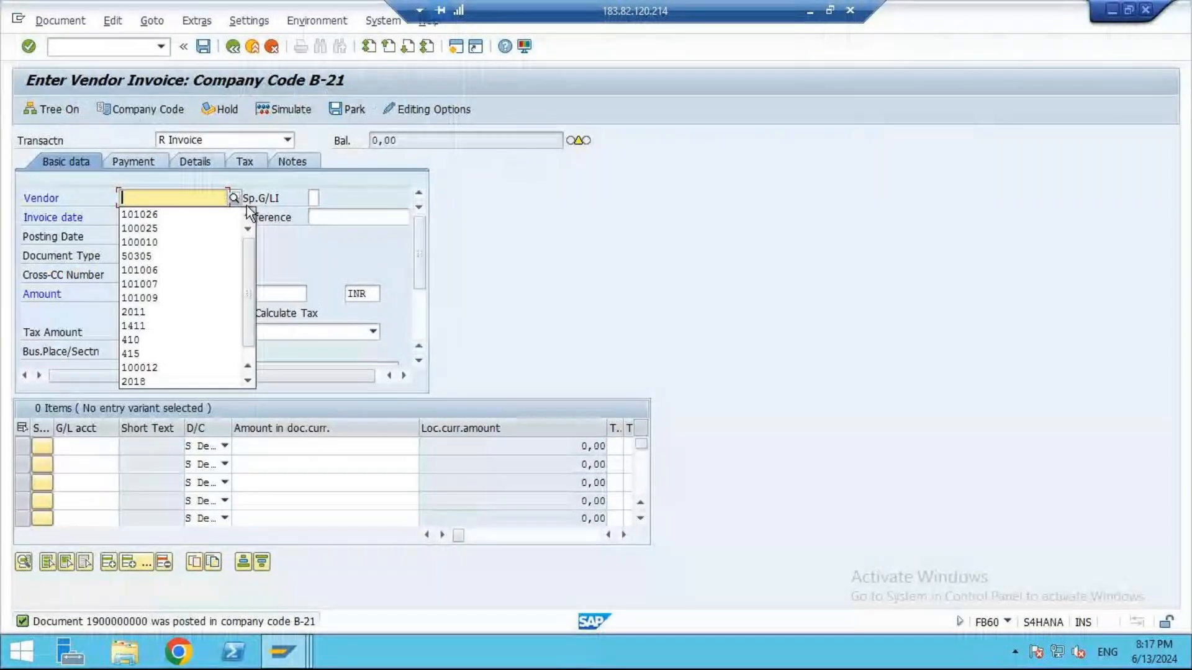
pyautogui.click(234, 196)
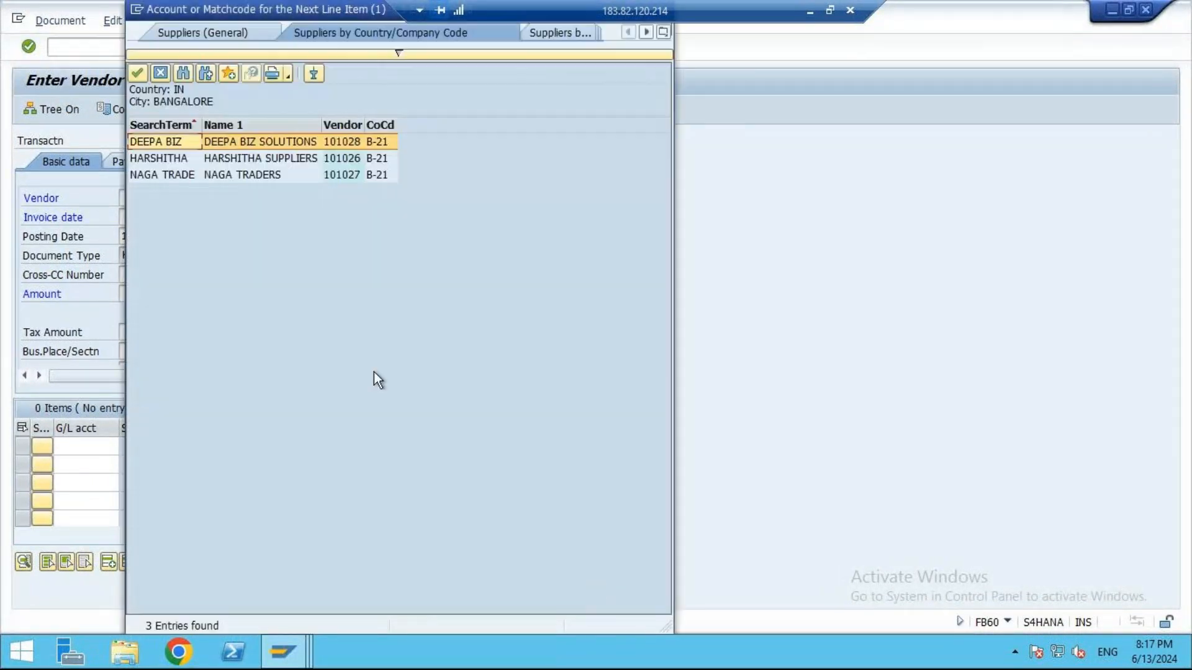
pyautogui.doubleClick(287, 177)
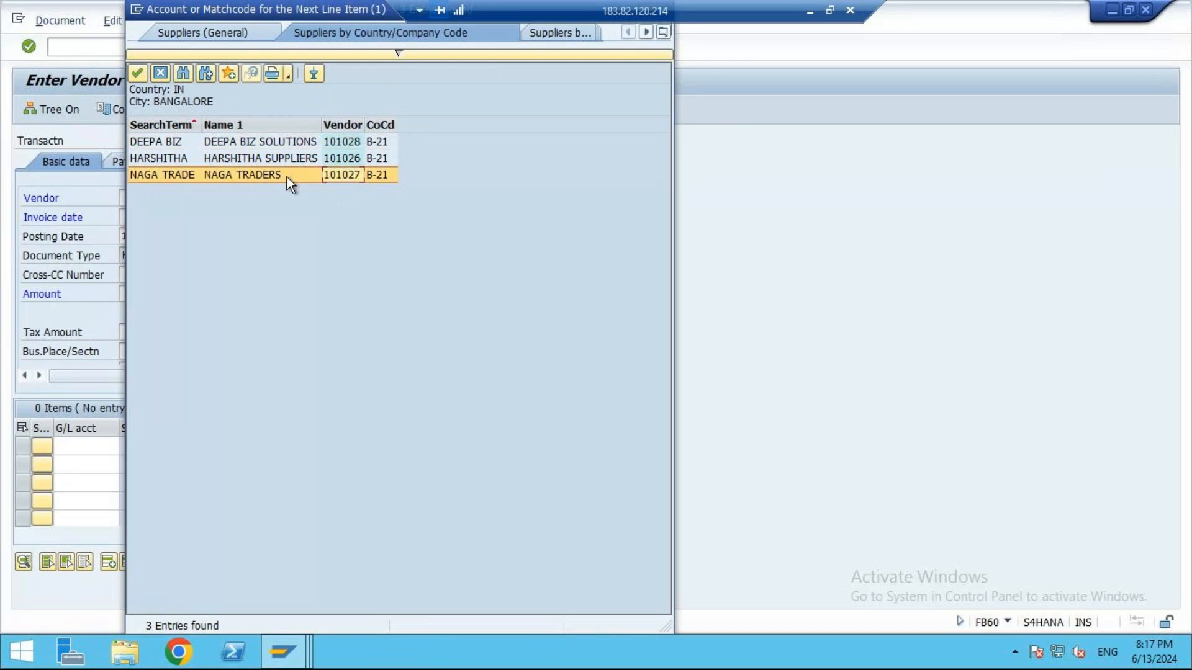
# - Set the Naga Traders invoice date to 13.06.2024 and the reference to B-21-V-002
pyautogui.click(152, 217)
pyautogui.click(152, 231)
pyautogui.click(331, 220)
pyautogui.click(332, 231)
pyautogui.press('BackSpace')
pyautogui.write('21-V-002')
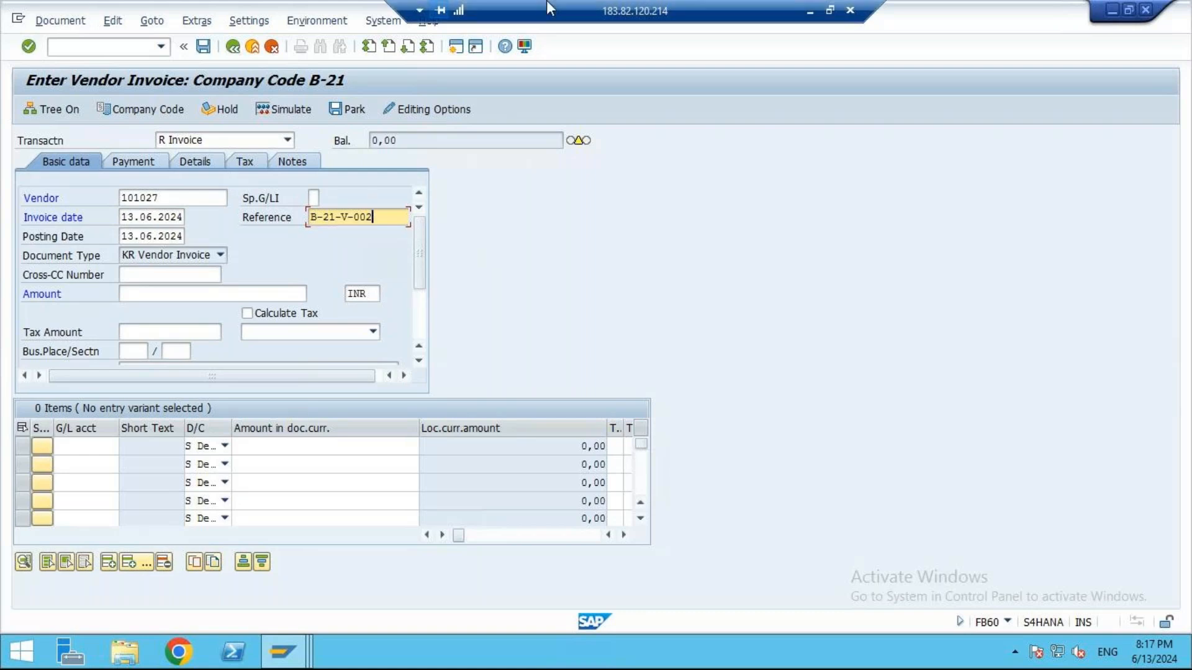
# - Set the Naga Traders invoice amount to 2000 INR
pyautogui.click(144, 295)
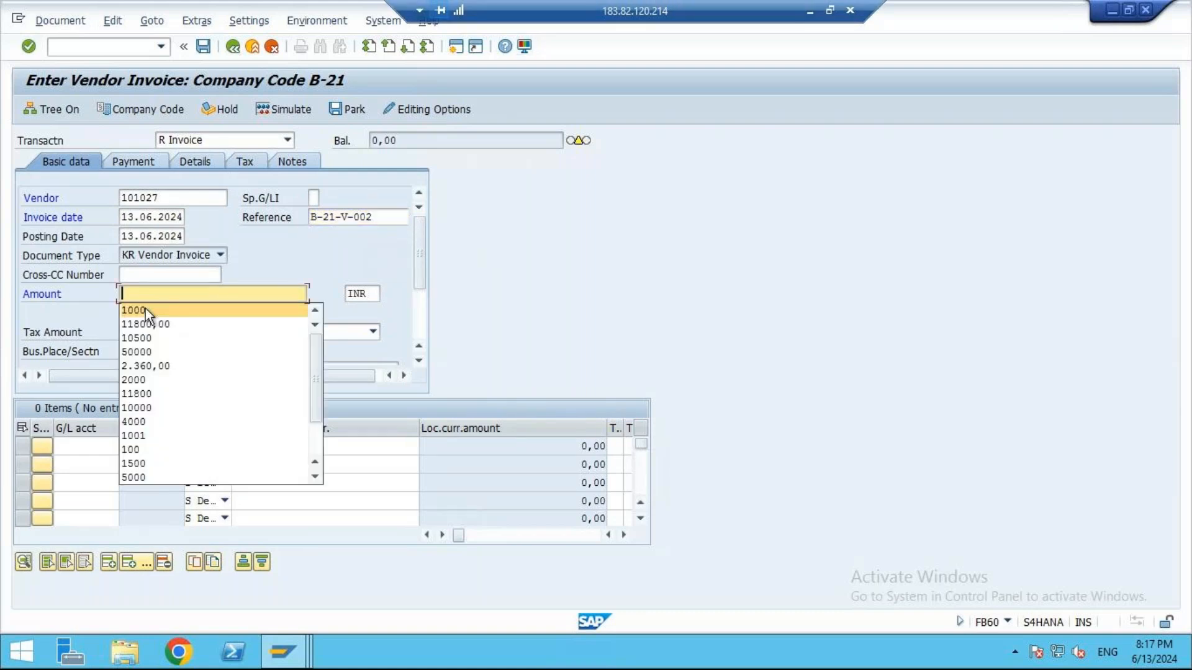
pyautogui.write('200')
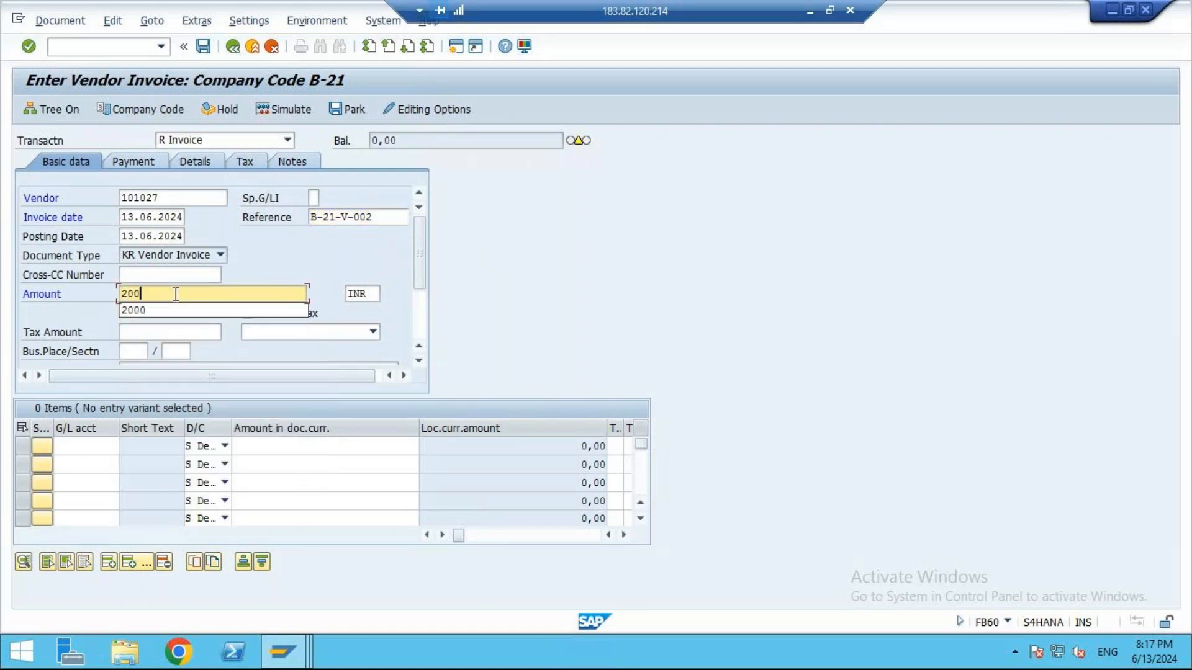
pyautogui.write('0')
# - Enter a debit line item for printing expenses G/L account 510000, picked through the account lookup, with an amount of 2000
pyautogui.click(100, 448)
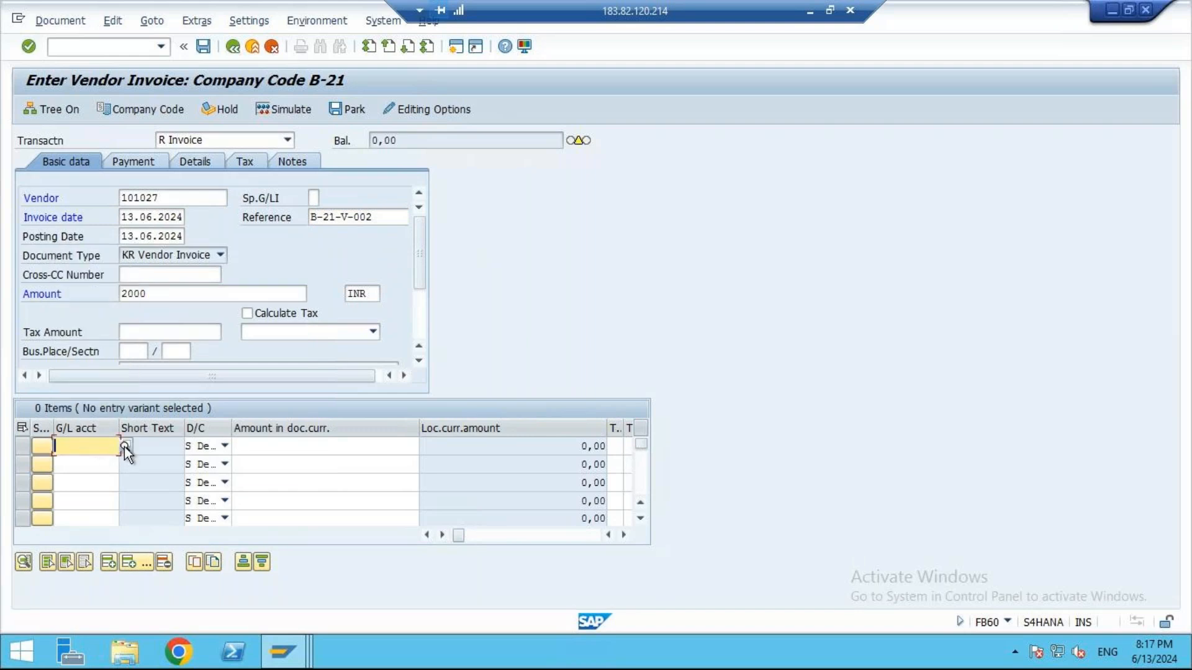
pyautogui.click(125, 446)
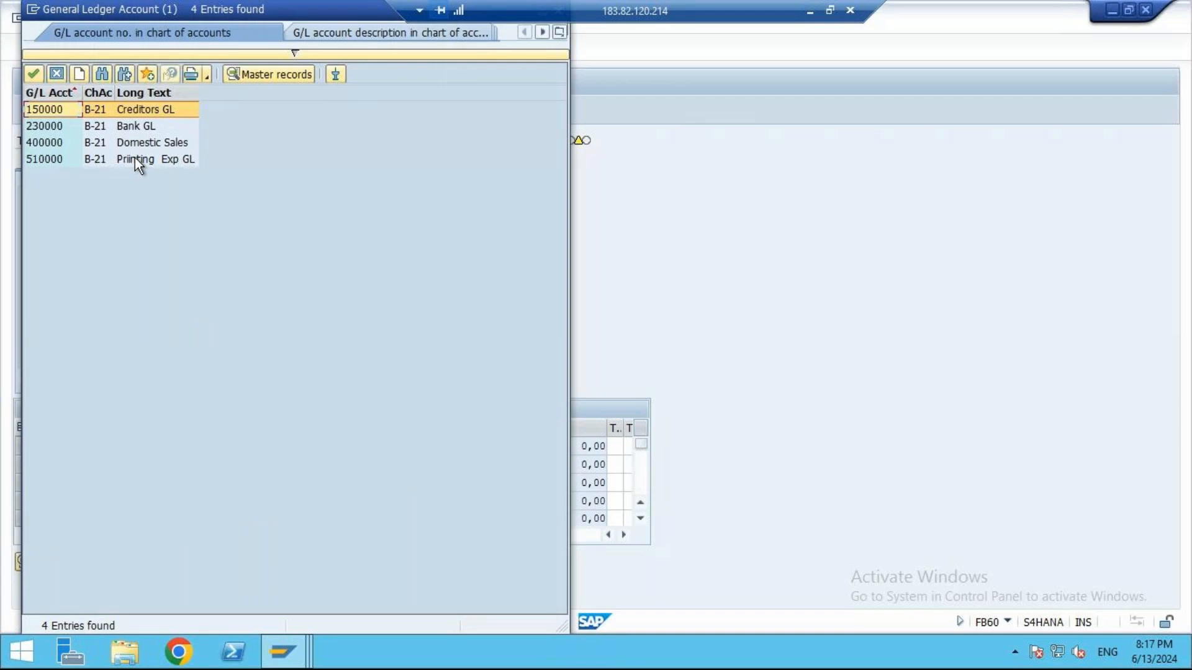
pyautogui.click(136, 158)
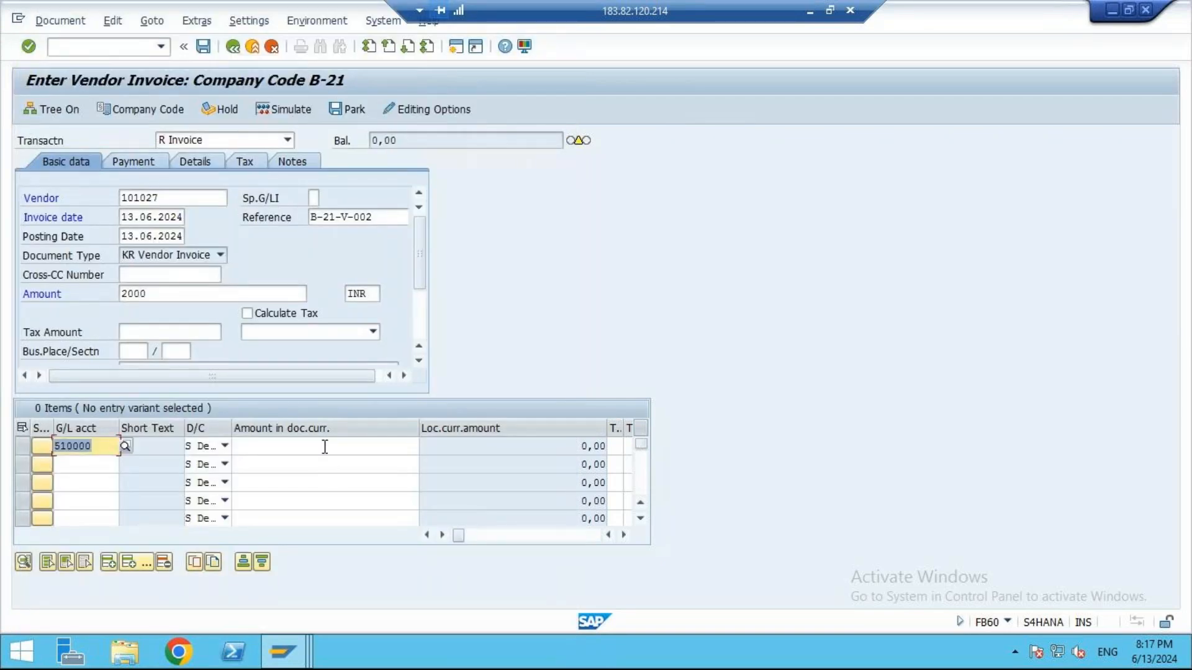
pyautogui.click(322, 447)
pyautogui.write('2000')
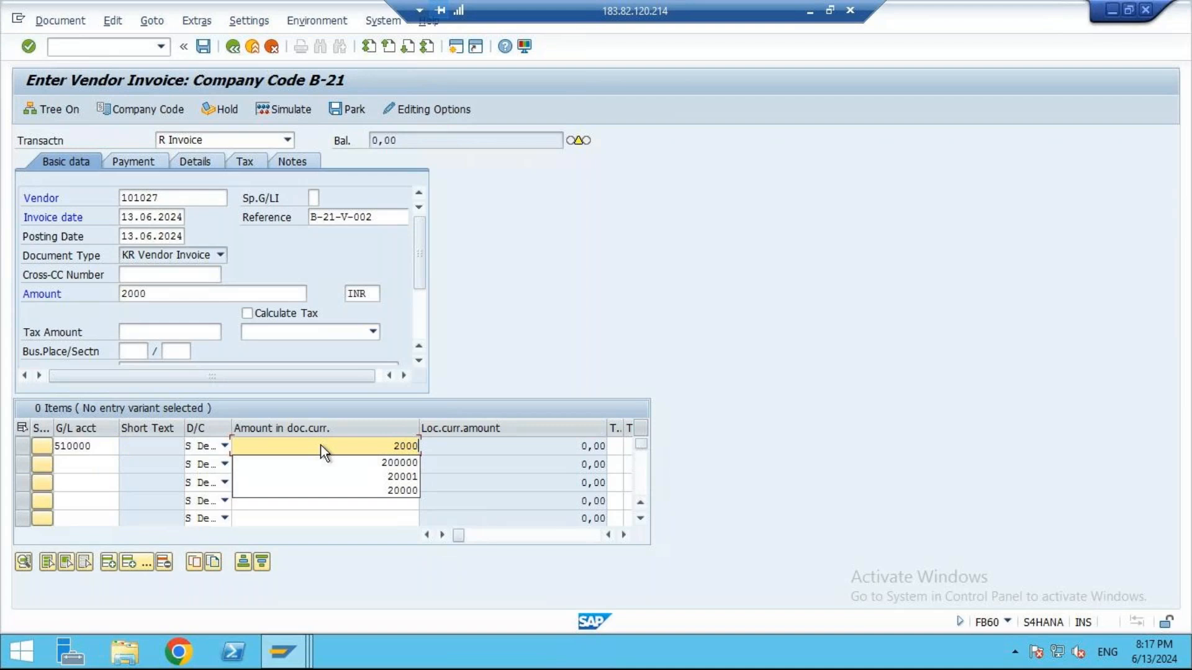
# - Simulate the completed Naga Traders invoice and post it
pyautogui.press('Return')
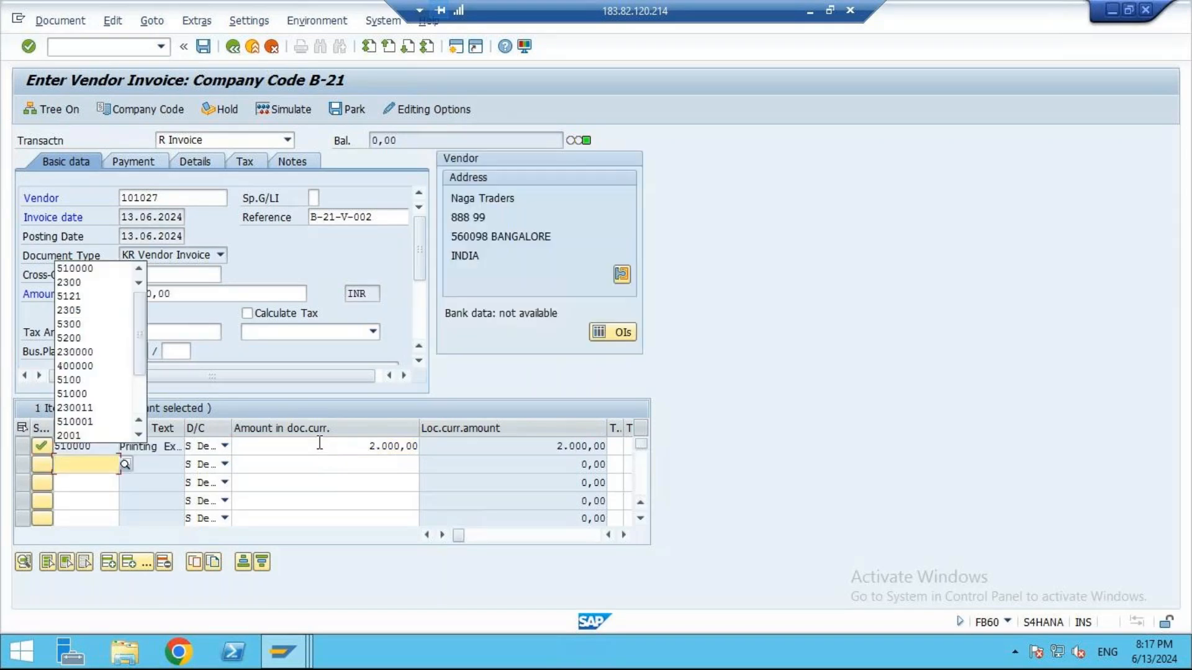
pyautogui.click(284, 112)
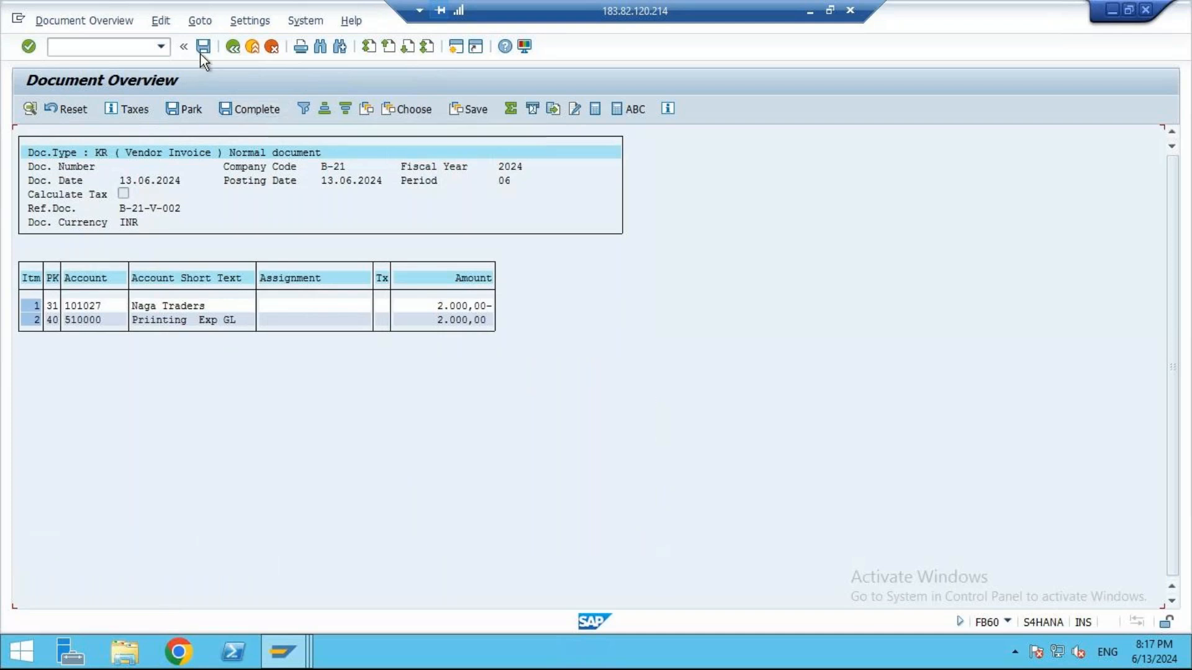
pyautogui.click(203, 47)
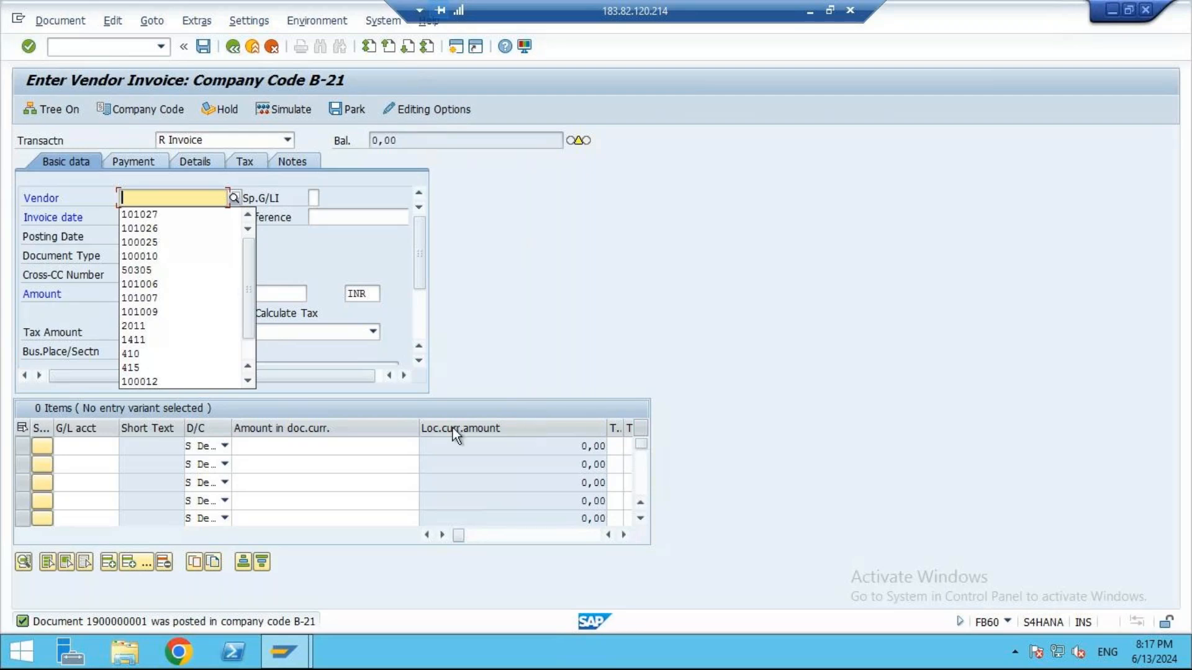
# - Switch to the Excel notes and enter the transaction code FBL1N in cell A436
pyautogui.click(810, 11)
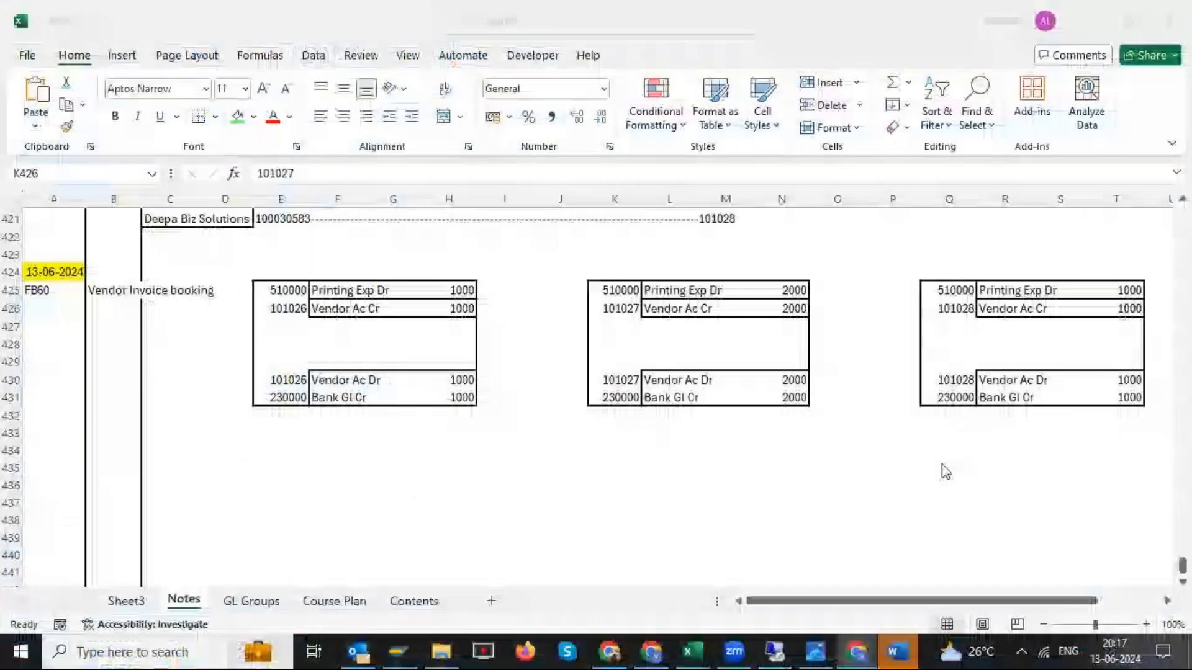
pyautogui.click(894, 290)
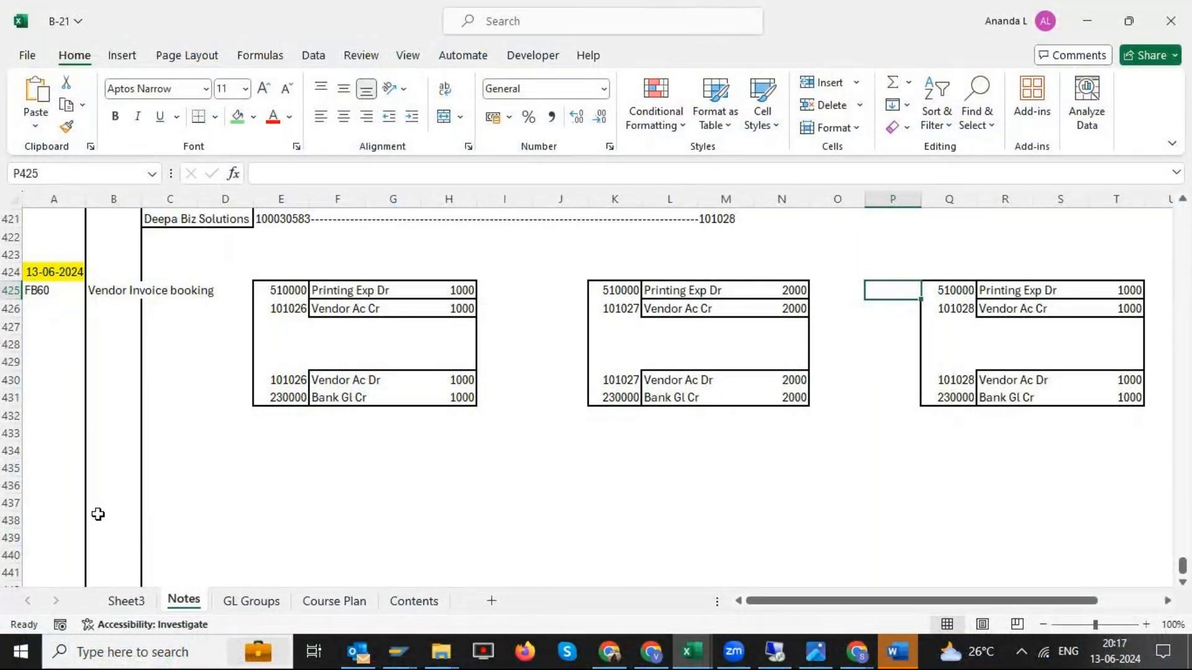
pyautogui.click(40, 484)
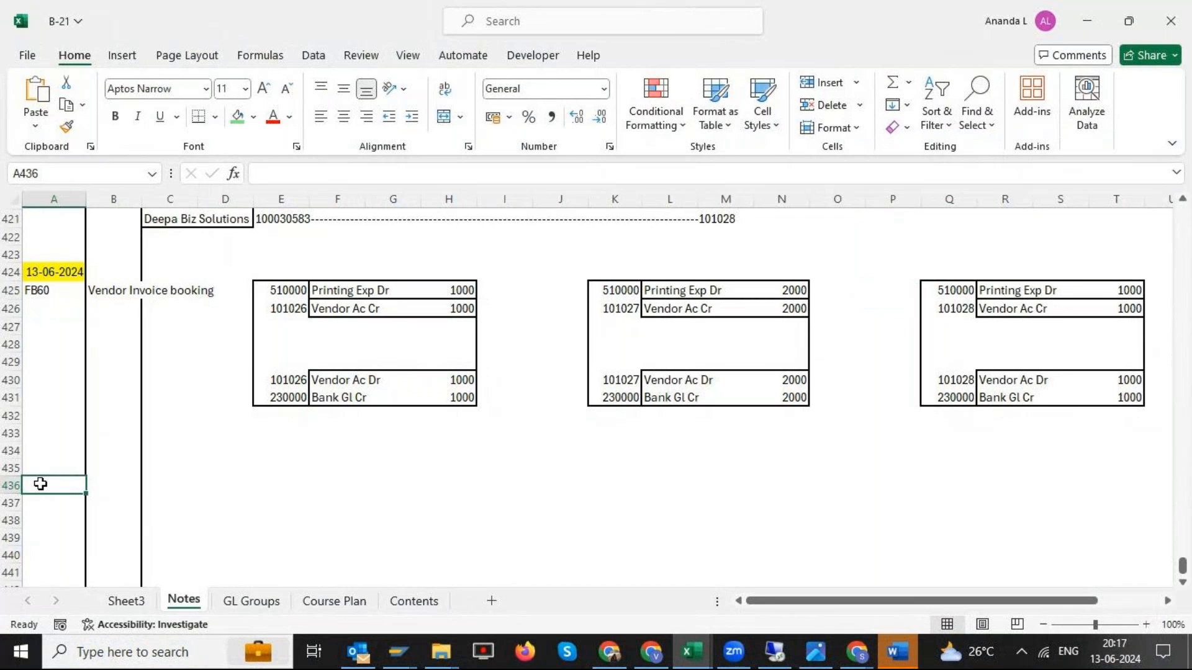
pyautogui.write('F')
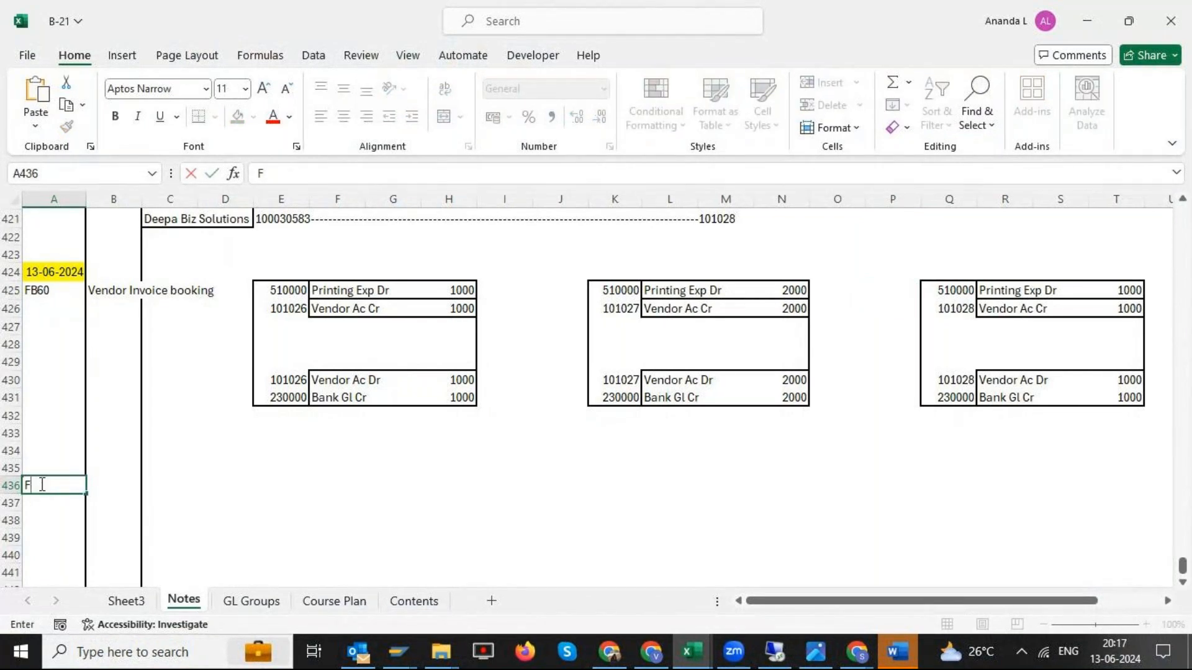
pyautogui.write('BL1n')
pyautogui.press('Tab')
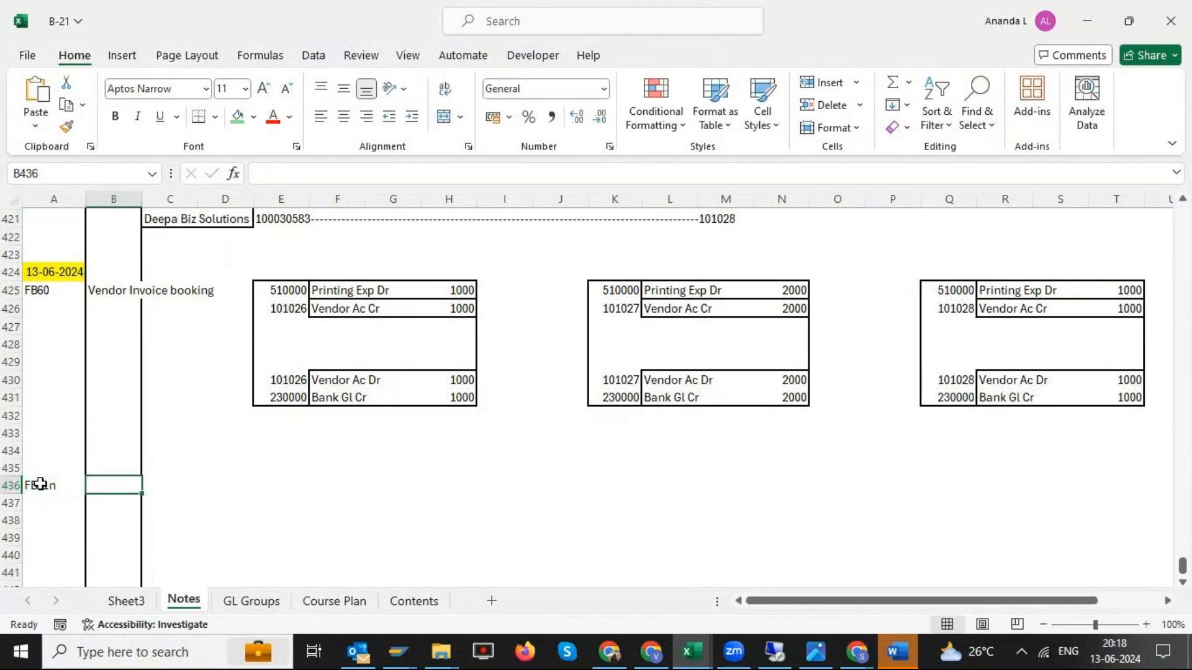
pyautogui.doubleClick(41, 484)
pyautogui.press('BackSpace')
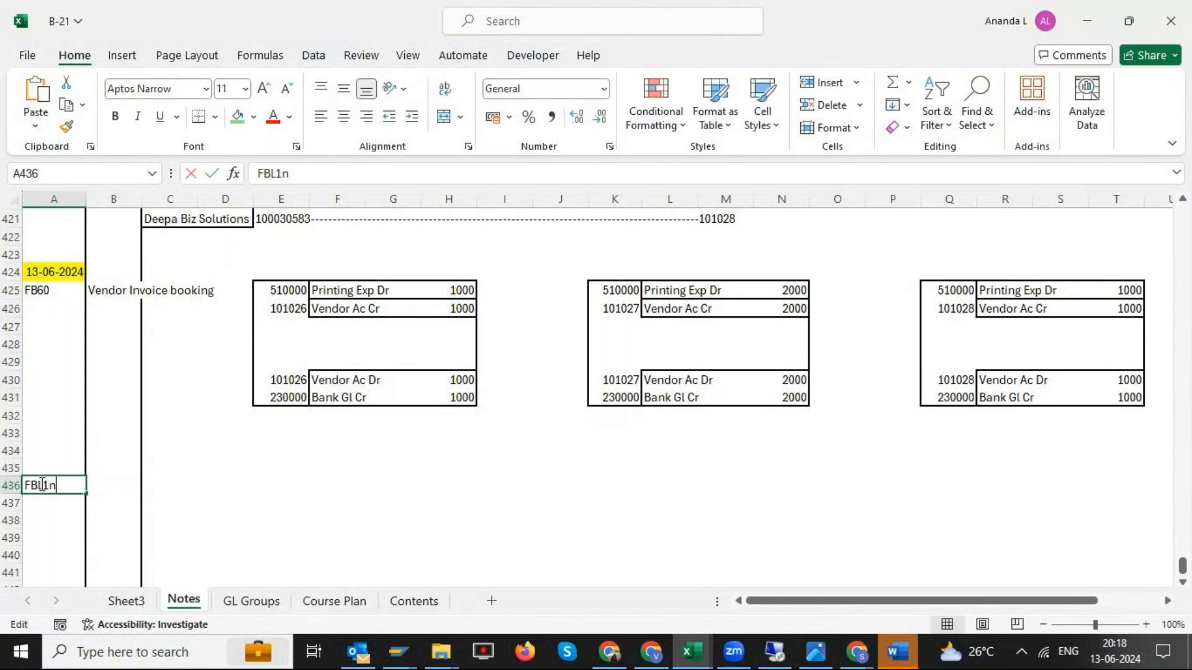
pyautogui.write('N')
pyautogui.press('Tab')
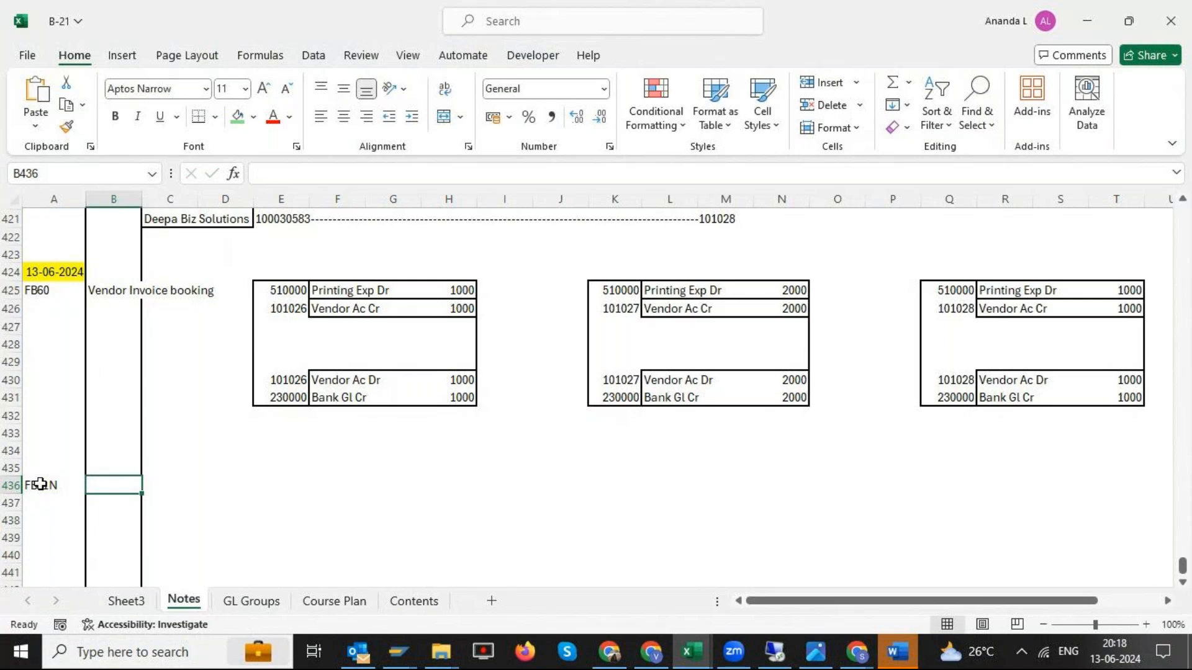
# - Enter the description Vendor Ledgers in cell B436, beside the FBL1N code
pyautogui.write('Vendor')
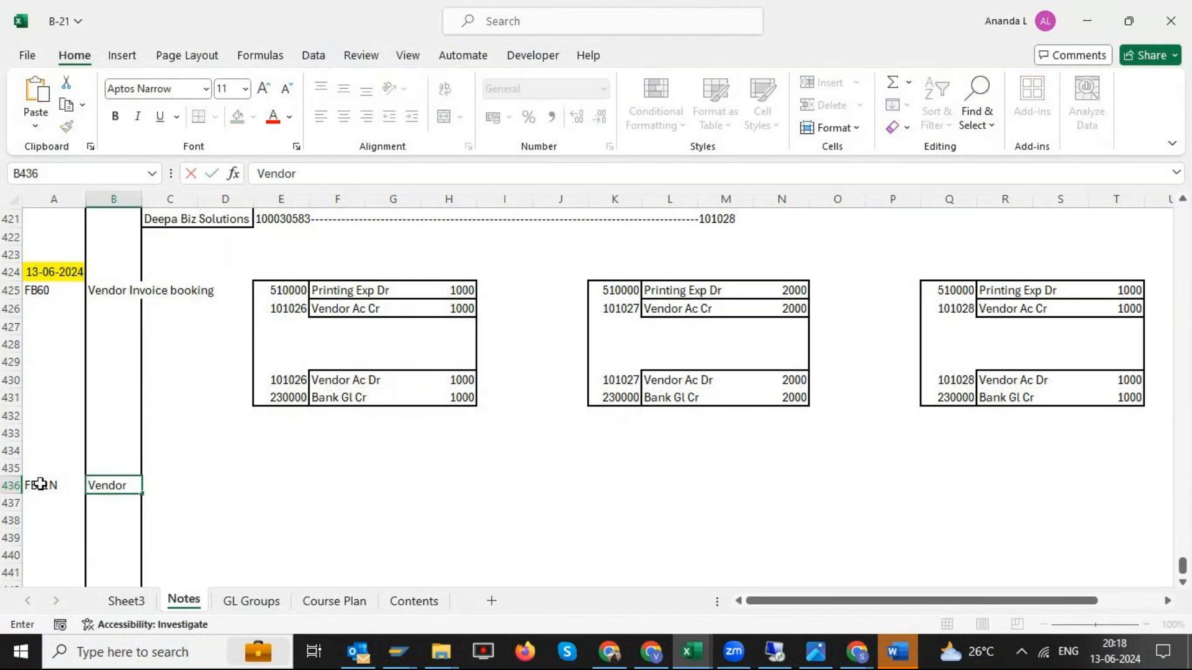
pyautogui.write(' Ledgers')
pyautogui.press('BackSpace')
pyautogui.press('BackSpace')
pyautogui.press('BackSpace')
pyautogui.write('ers')
pyautogui.press('Return')
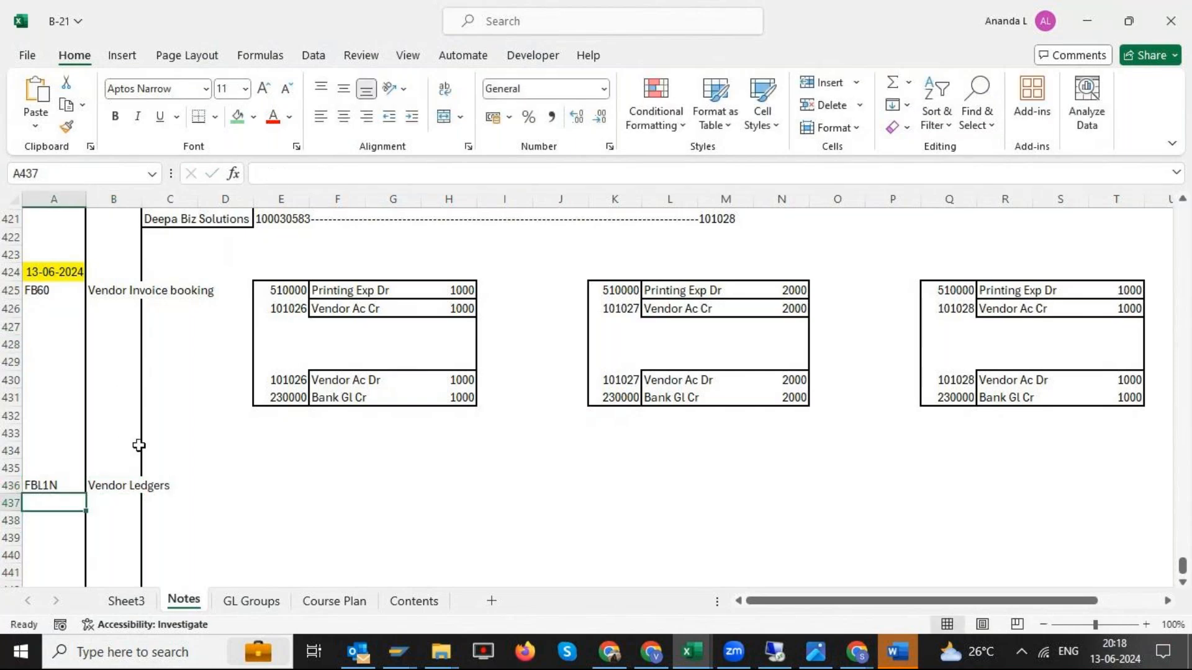
# - Switch back to the SAP remote session, reduce its windows and place the remote desktop beside the Excel notes
pyautogui.click(776, 652)
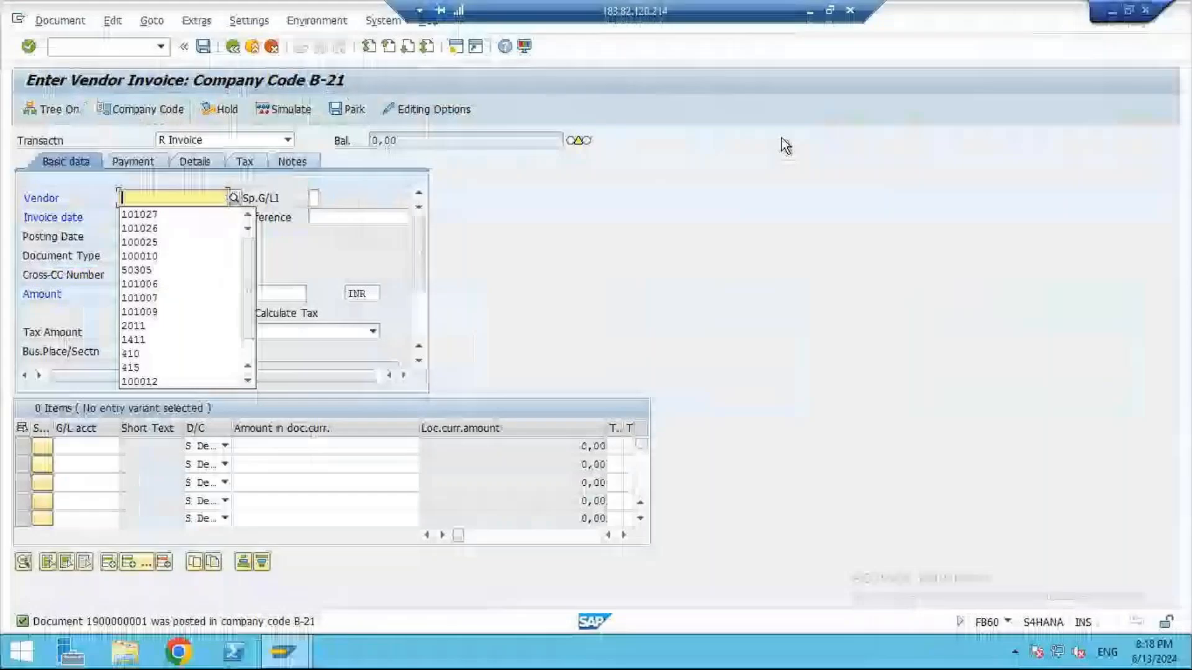
pyautogui.click(831, 12)
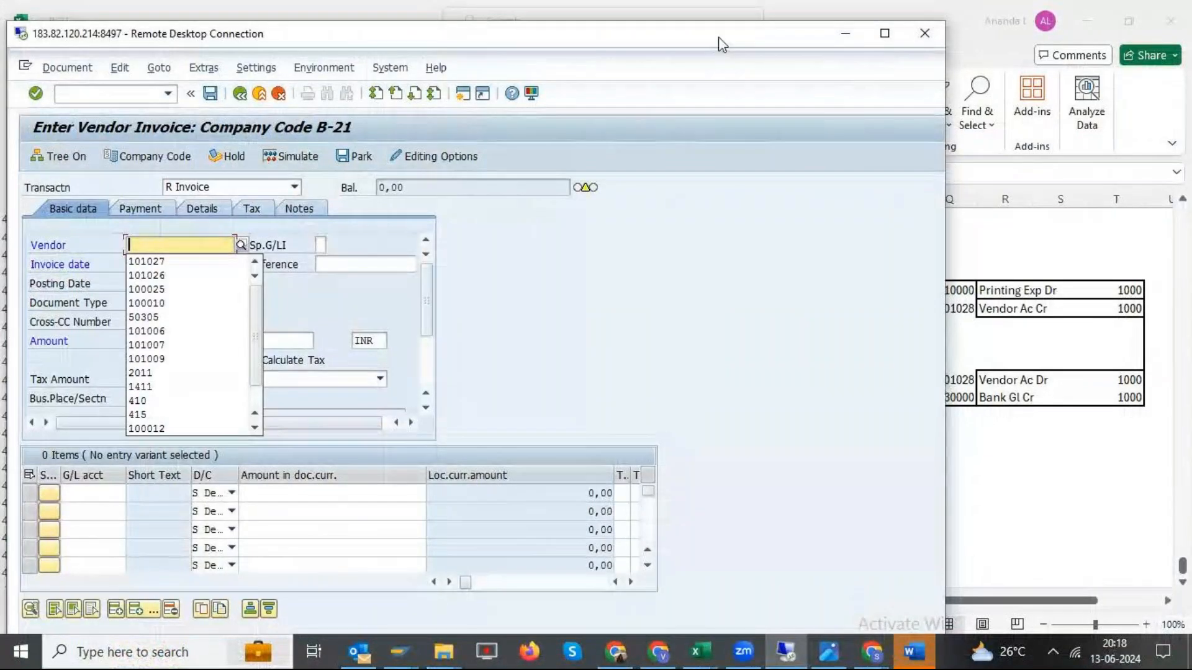
pyautogui.click(885, 33)
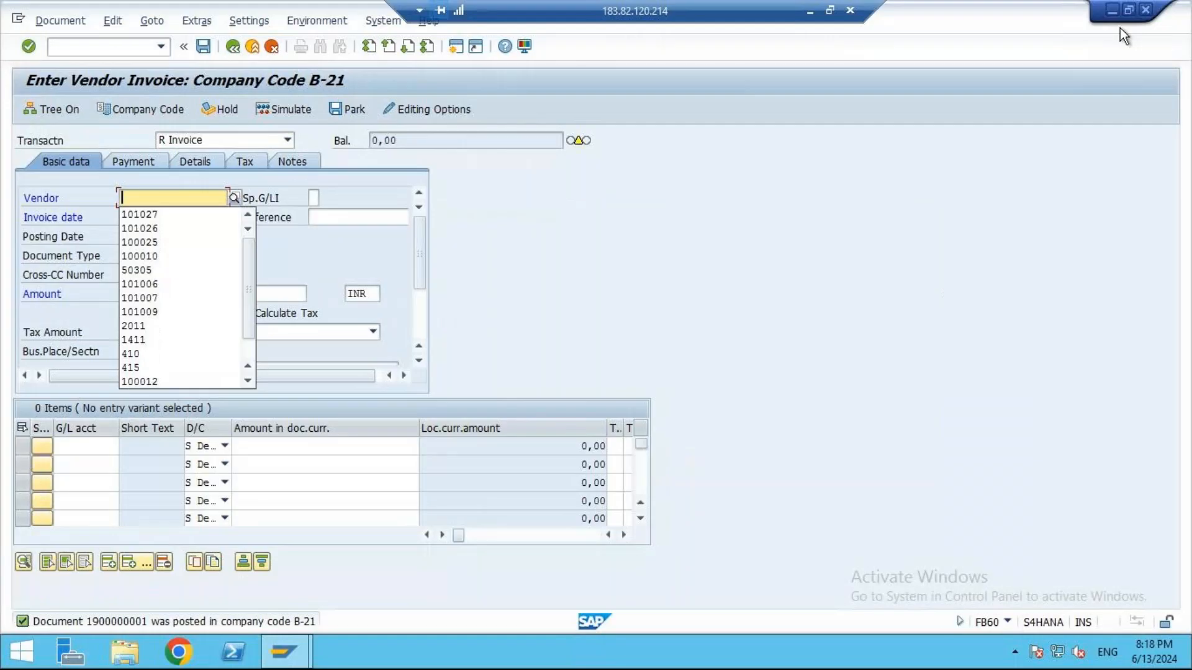
pyautogui.click(1126, 11)
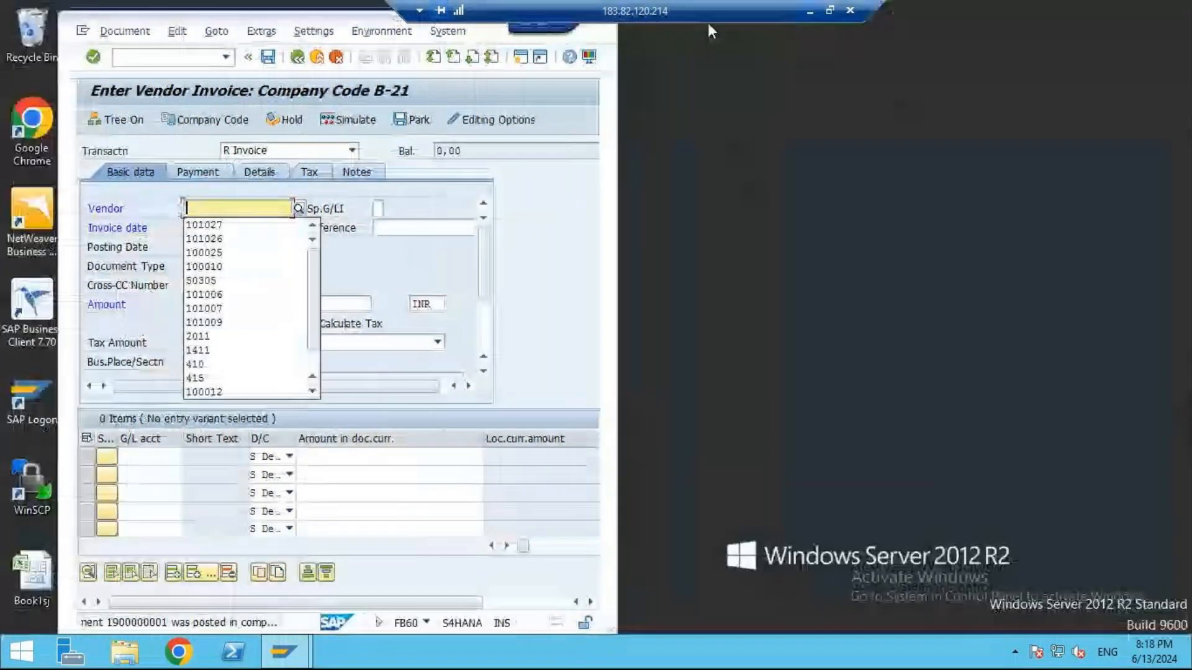
pyautogui.click(830, 10)
pyautogui.moveTo(759, 24); pyautogui.dragTo(1191, 74)
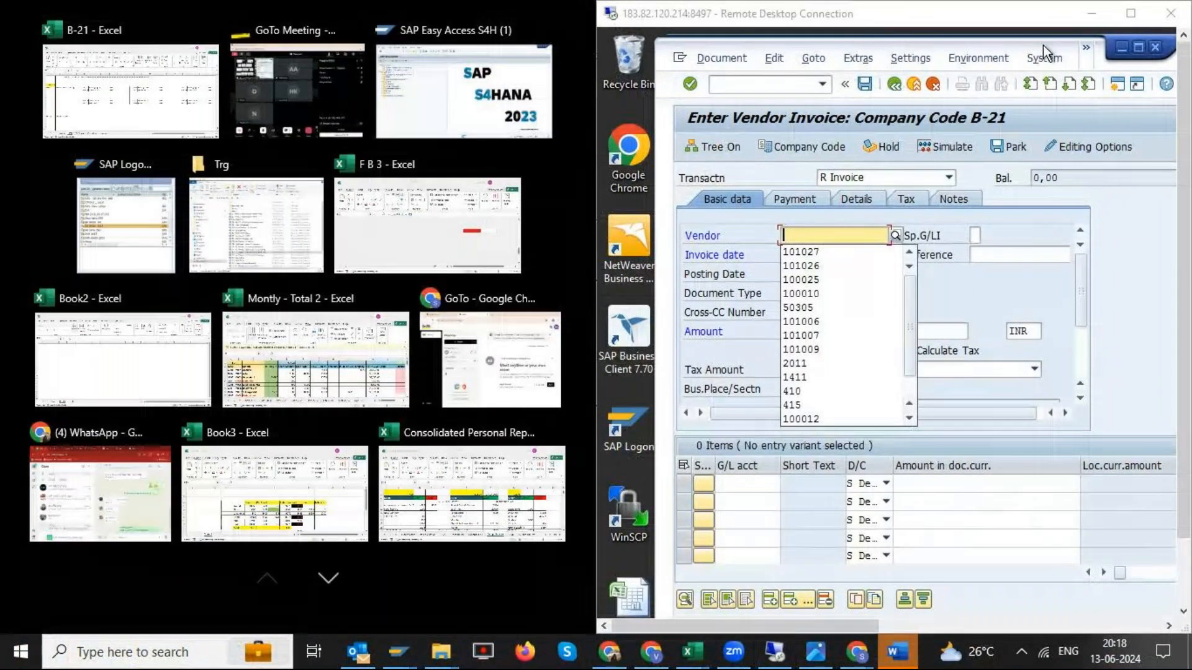
# - Open an additional SAP session and start transaction FBL1N for the vendor line item display
pyautogui.click(1116, 86)
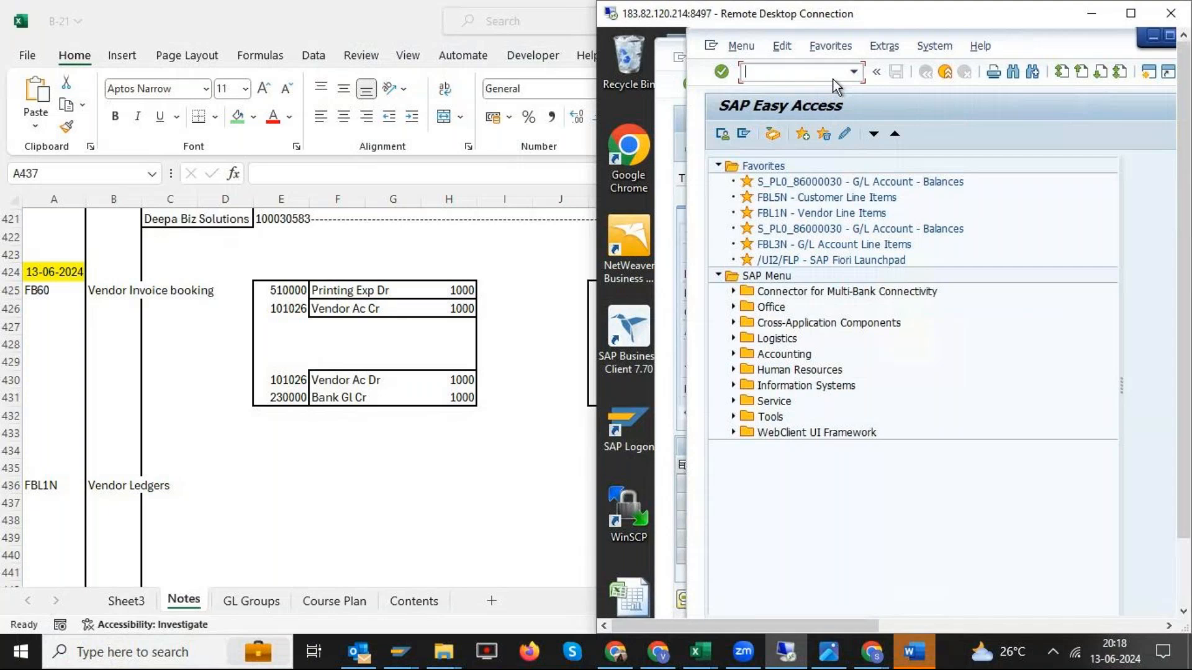
pyautogui.write('FBL1n')
pyautogui.press('Return')
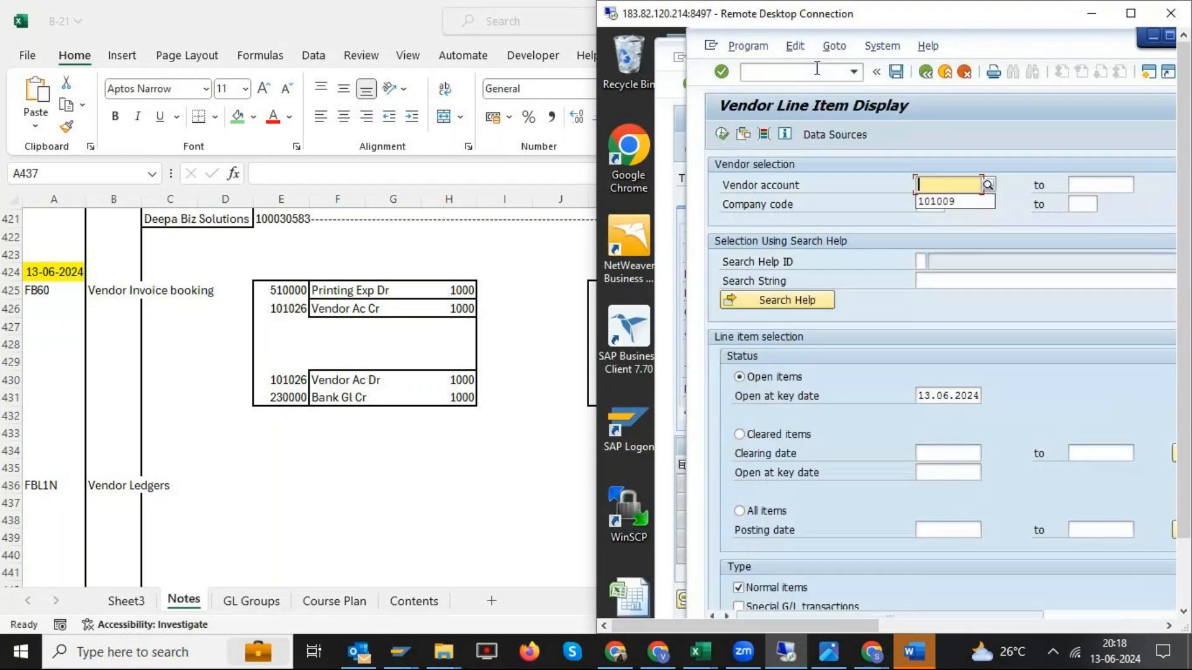
# - Widen the remote desktop window, set the company code to B-21 and select Harshitha Suppliers through the vendor account lookup
pyautogui.moveTo(994, 28); pyautogui.dragTo(873, 28)
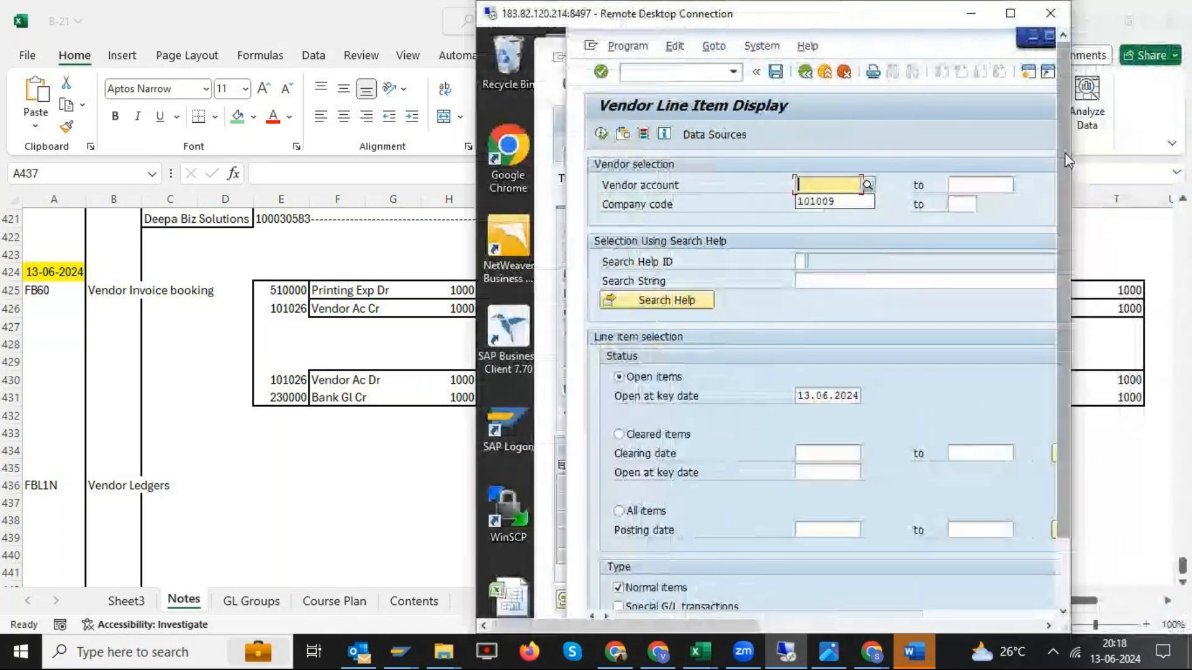
pyautogui.moveTo(1069, 160); pyautogui.dragTo(1183, 177)
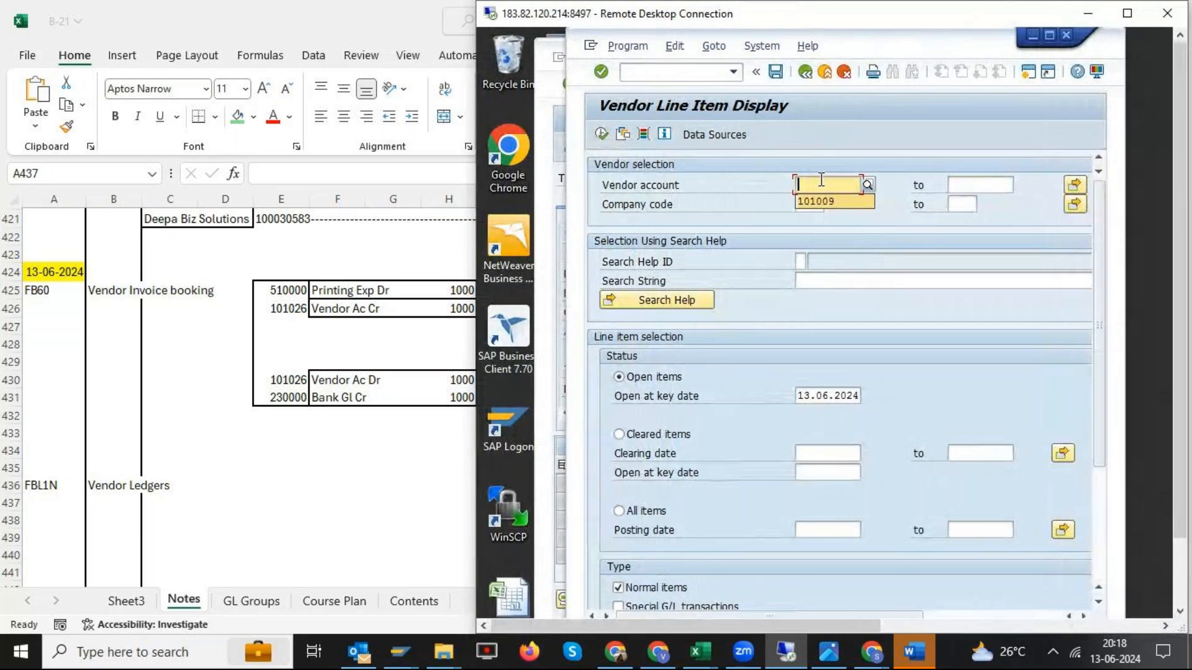
pyautogui.click(821, 210)
pyautogui.click(819, 207)
pyautogui.click(846, 184)
pyautogui.press('F4')
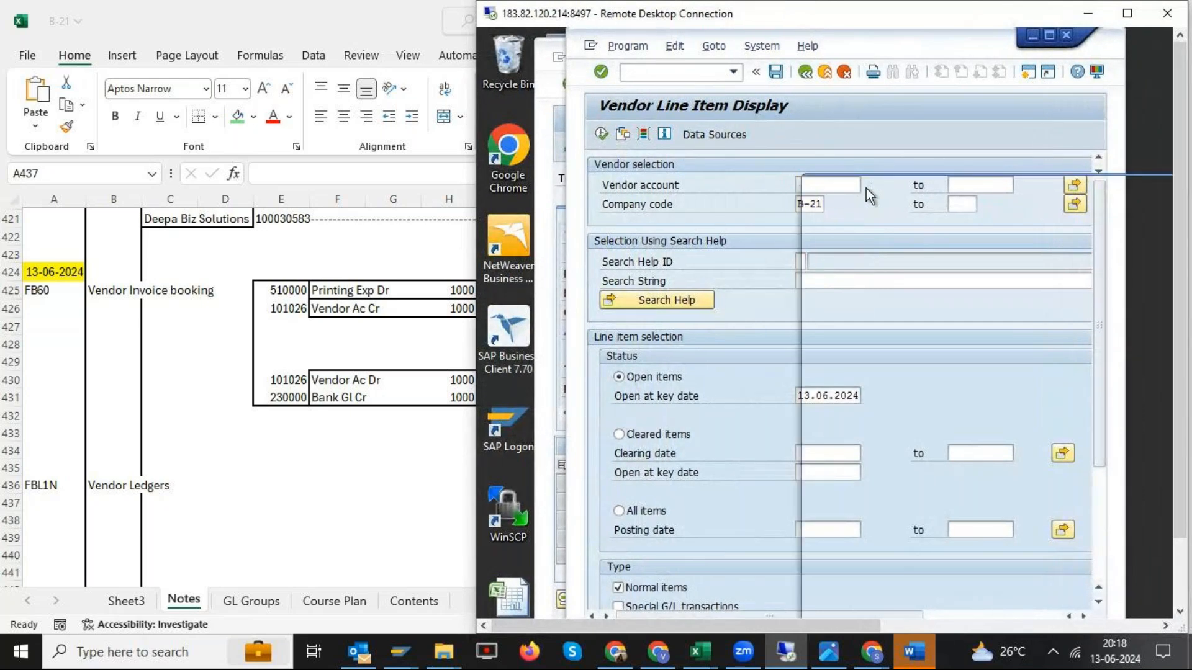
pyautogui.click(1142, 522)
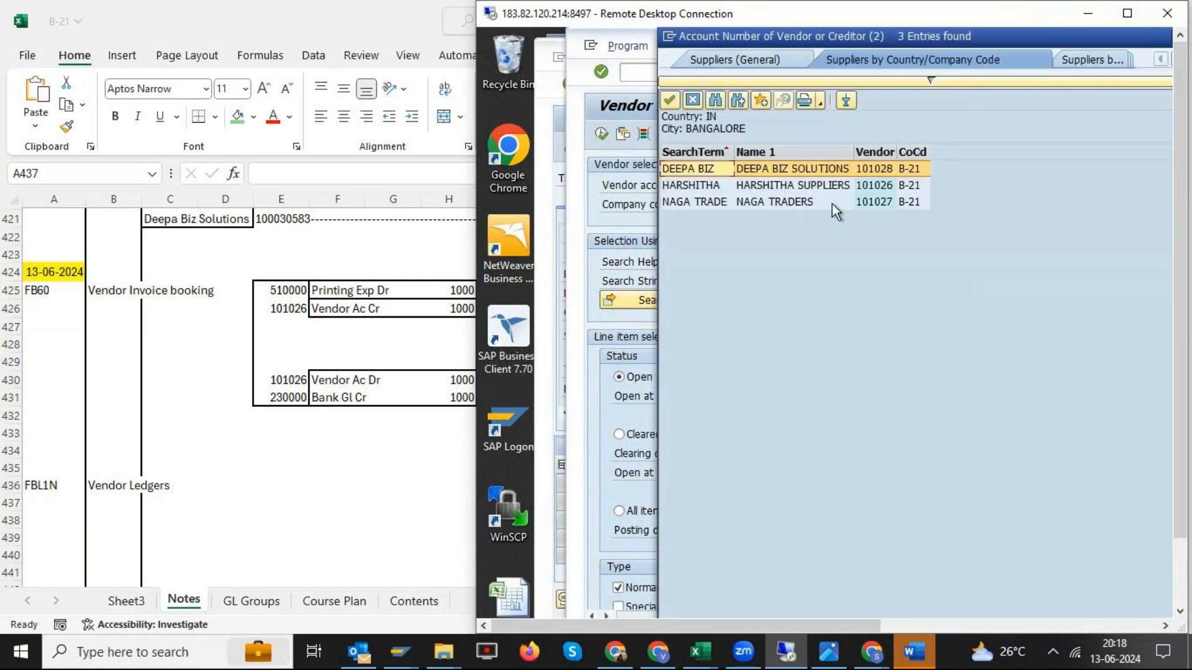
pyautogui.click(799, 191)
pyautogui.doubleClick(798, 192)
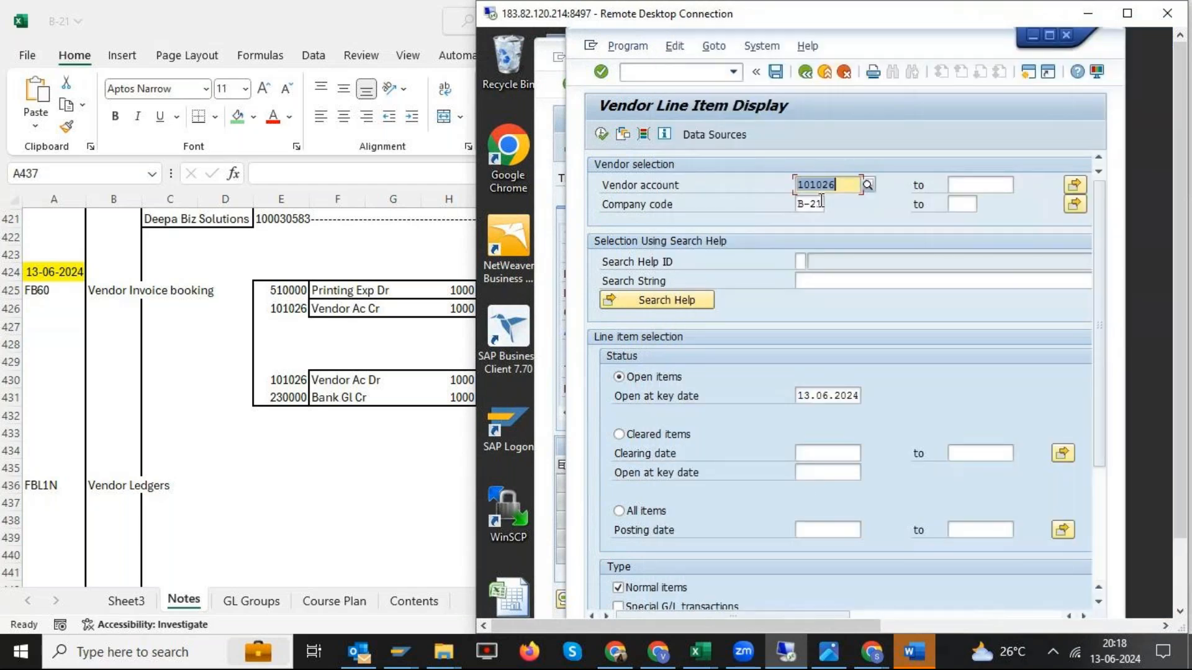
# - Try the Cleared items and All items statuses for the vendor line items and return the selection to Open items
pyautogui.moveTo(894, 19); pyautogui.dragTo(759, 18)
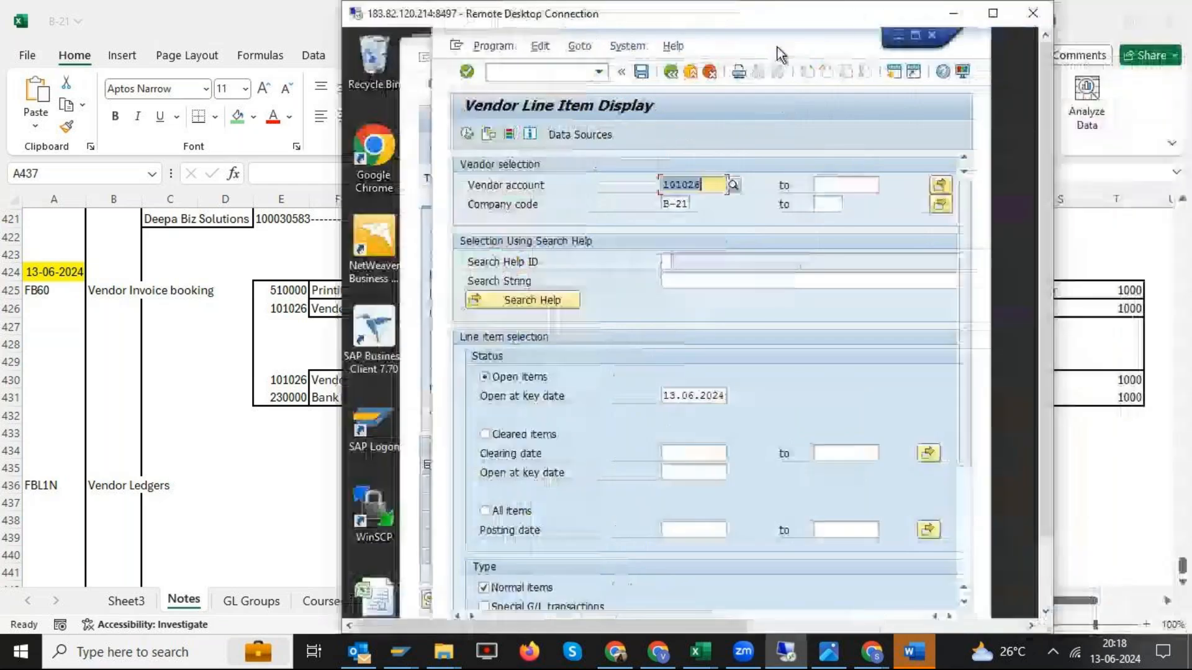
pyautogui.moveTo(995, 246); pyautogui.dragTo(1035, 246)
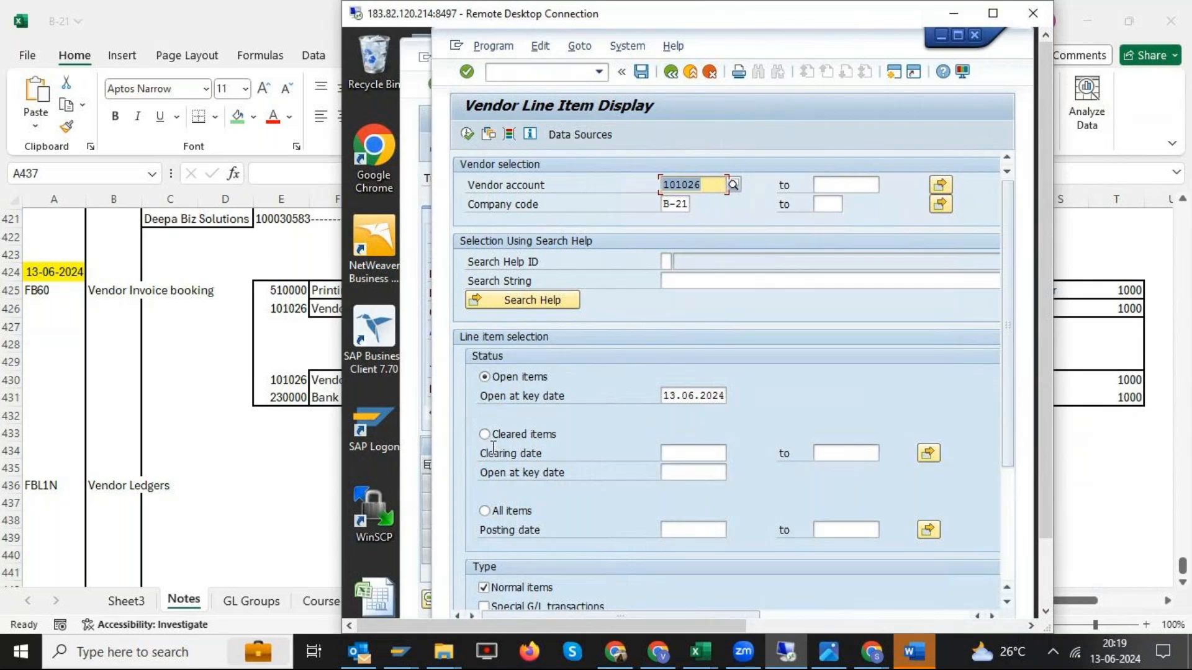
pyautogui.click(514, 453)
pyautogui.click(484, 435)
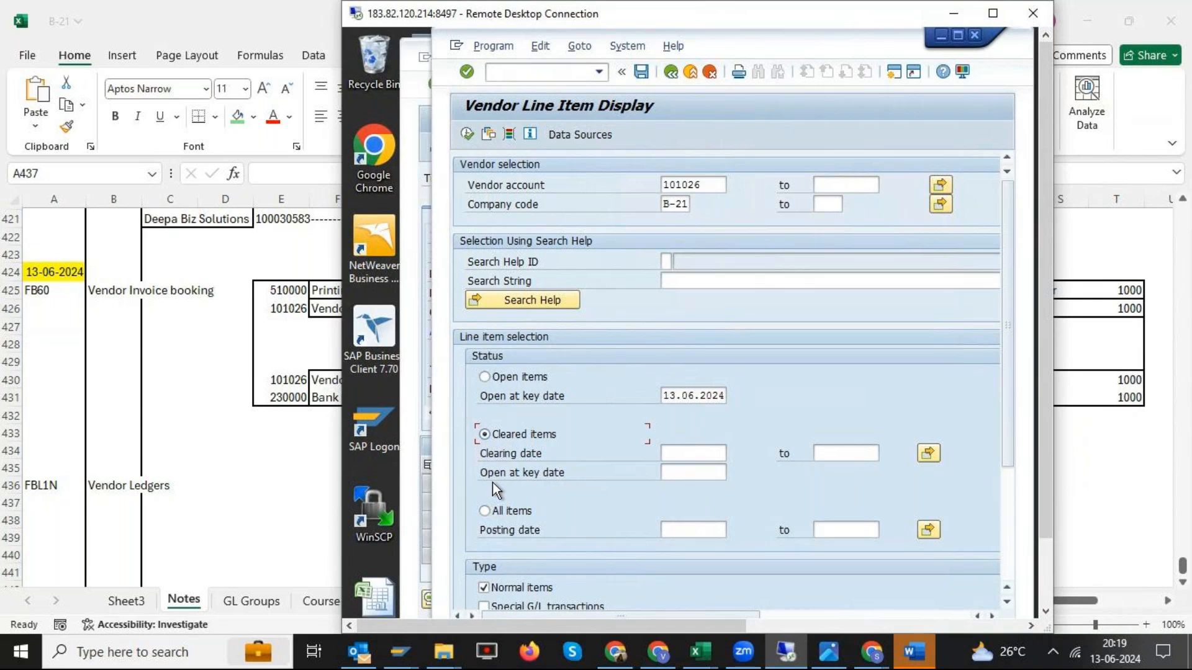
pyautogui.click(483, 514)
pyautogui.click(493, 379)
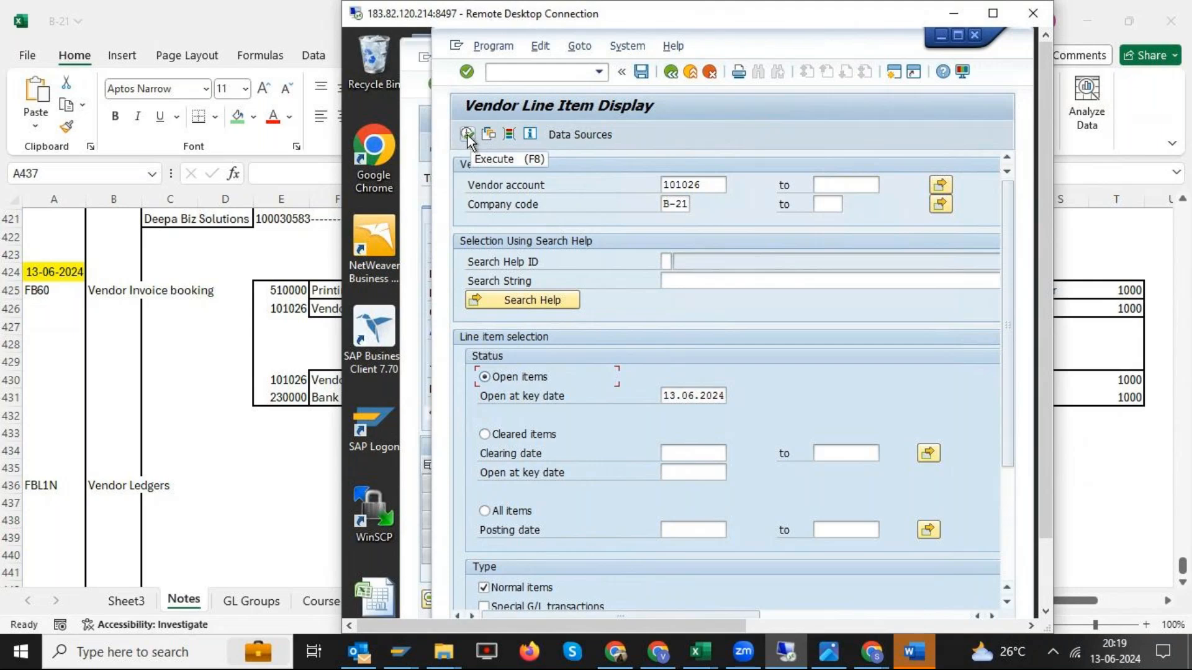
pyautogui.click(698, 184)
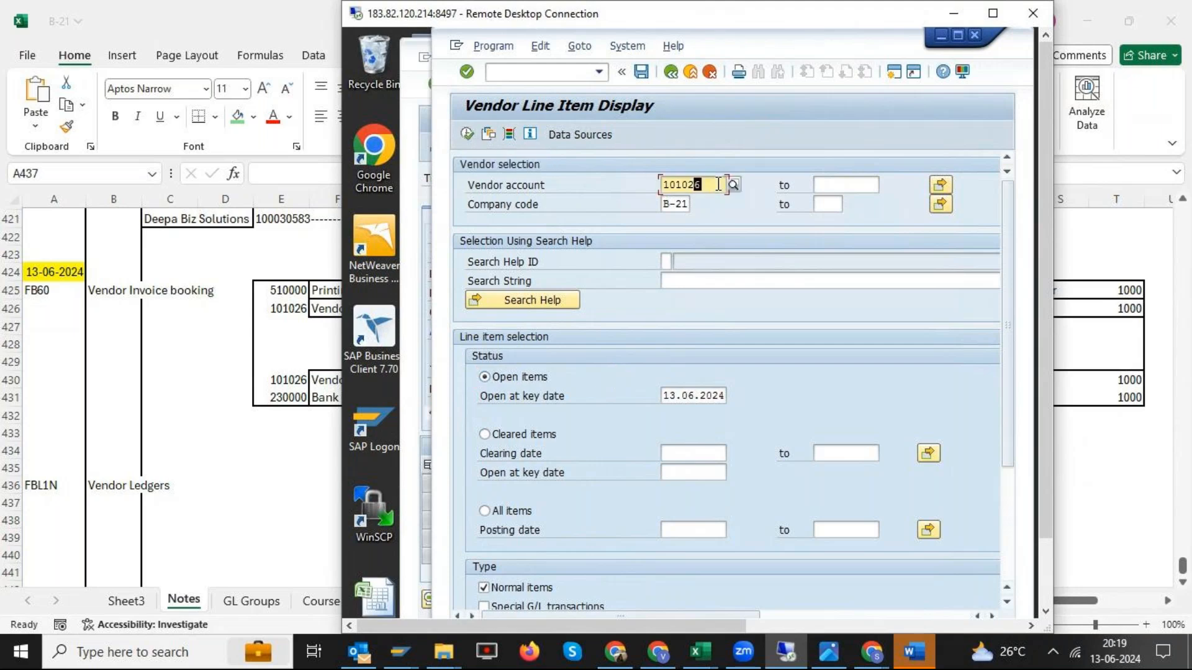
# - Display the open items of Harshitha Suppliers in company code B-21 and open the 13.06.2024 invoice line
pyautogui.click(467, 135)
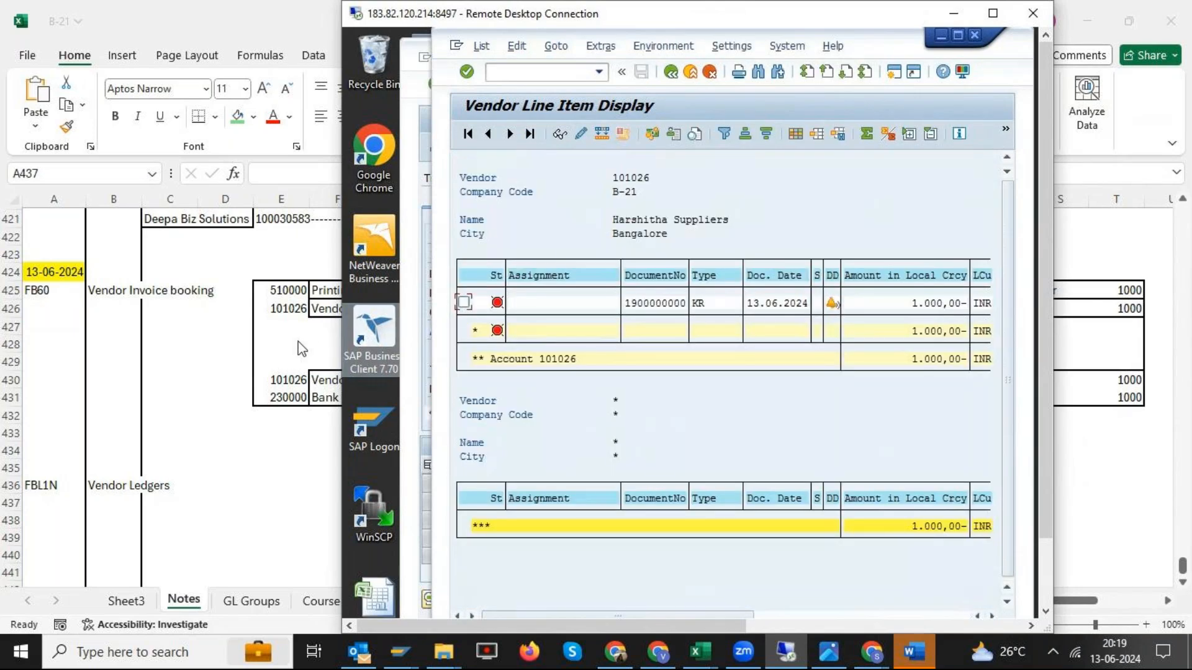
pyautogui.click(641, 304)
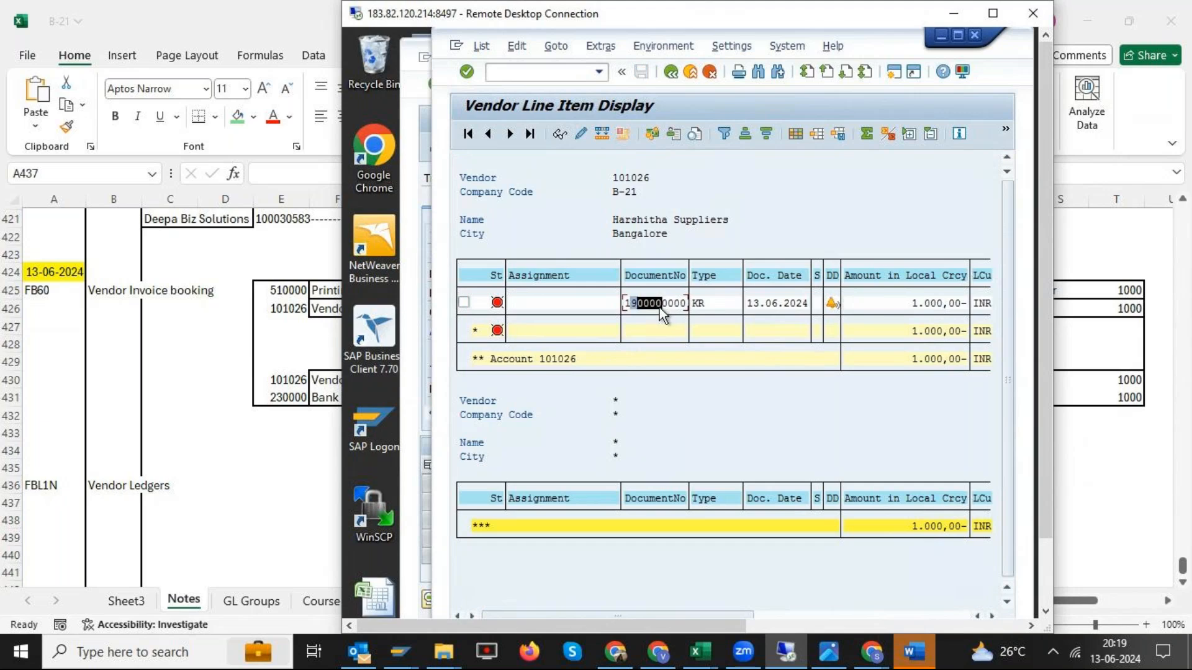
pyautogui.click(709, 302)
pyautogui.click(919, 308)
pyautogui.moveTo(951, 312); pyautogui.dragTo(884, 313)
pyautogui.doubleClick(671, 304)
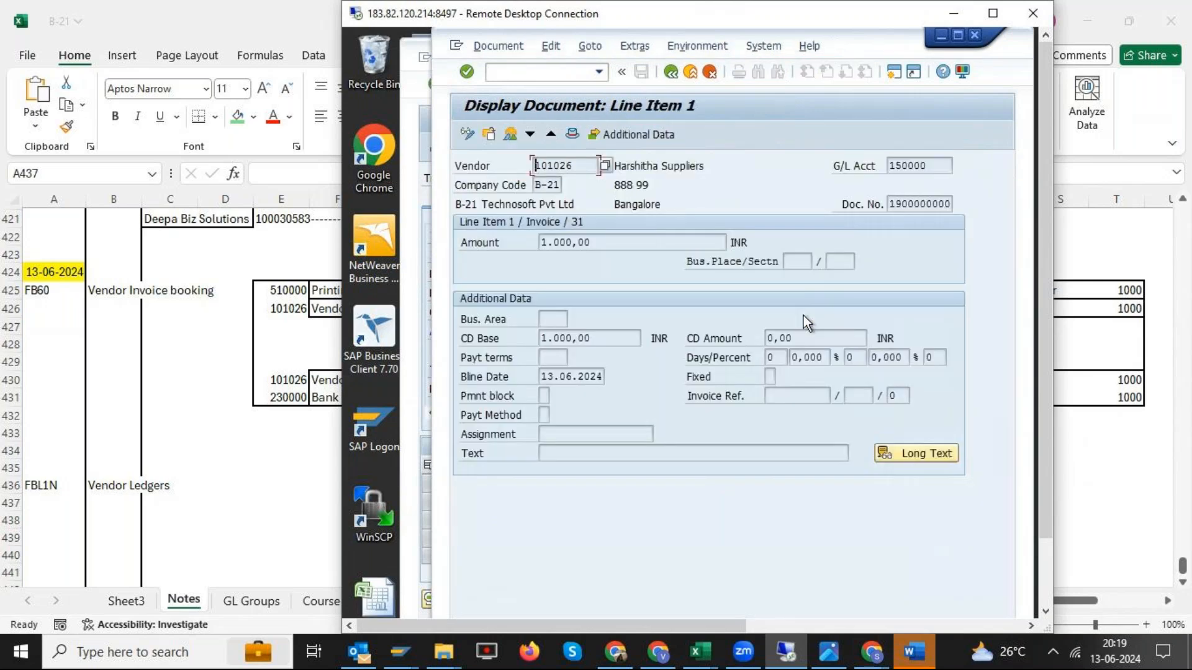
# - Check the vendor and Printing Exp GL postings in the invoice's document overview, and return to the vendor selection screen
pyautogui.click(511, 135)
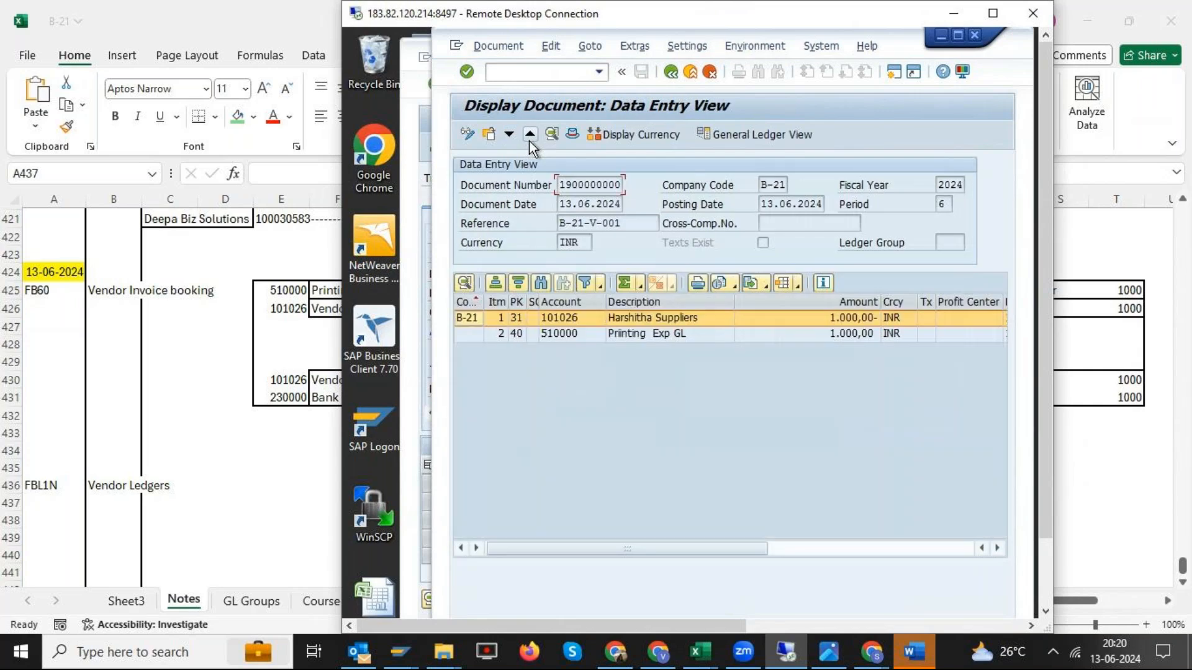
pyautogui.click(711, 319)
pyautogui.click(695, 335)
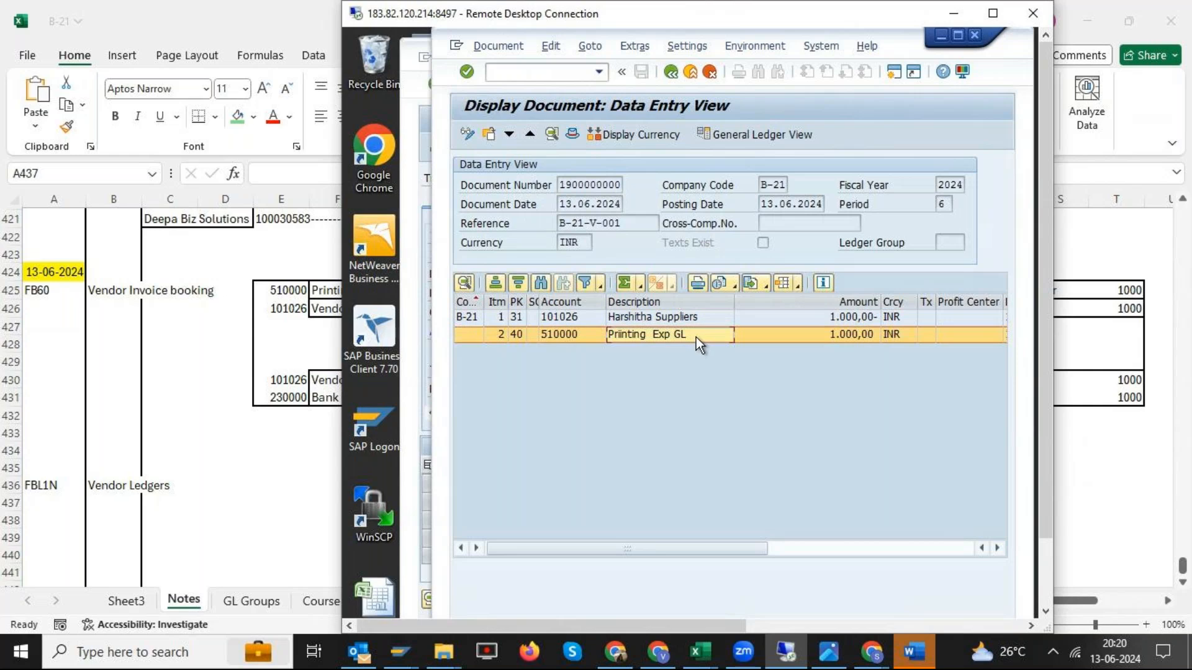
pyautogui.click(676, 73)
pyautogui.click(679, 73)
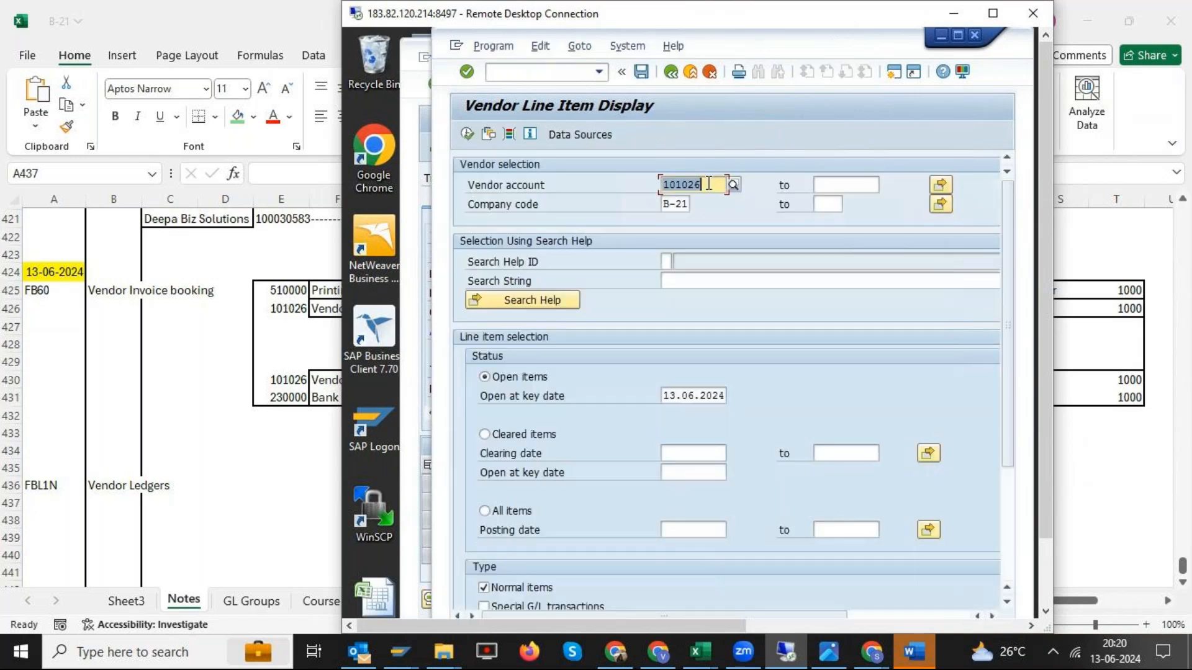
# - Select Naga Traders through the vendor account lookup for company code B-21 and display its open items
pyautogui.click(732, 182)
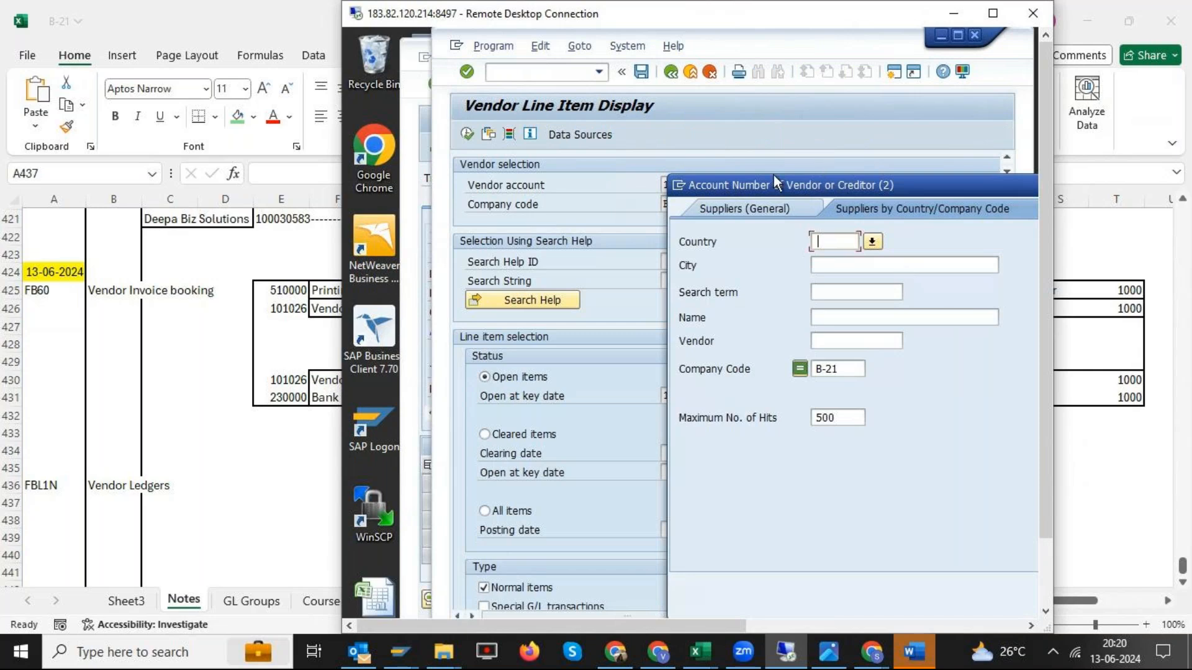
pyautogui.moveTo(823, 182); pyautogui.dragTo(647, 133)
pyautogui.click(964, 538)
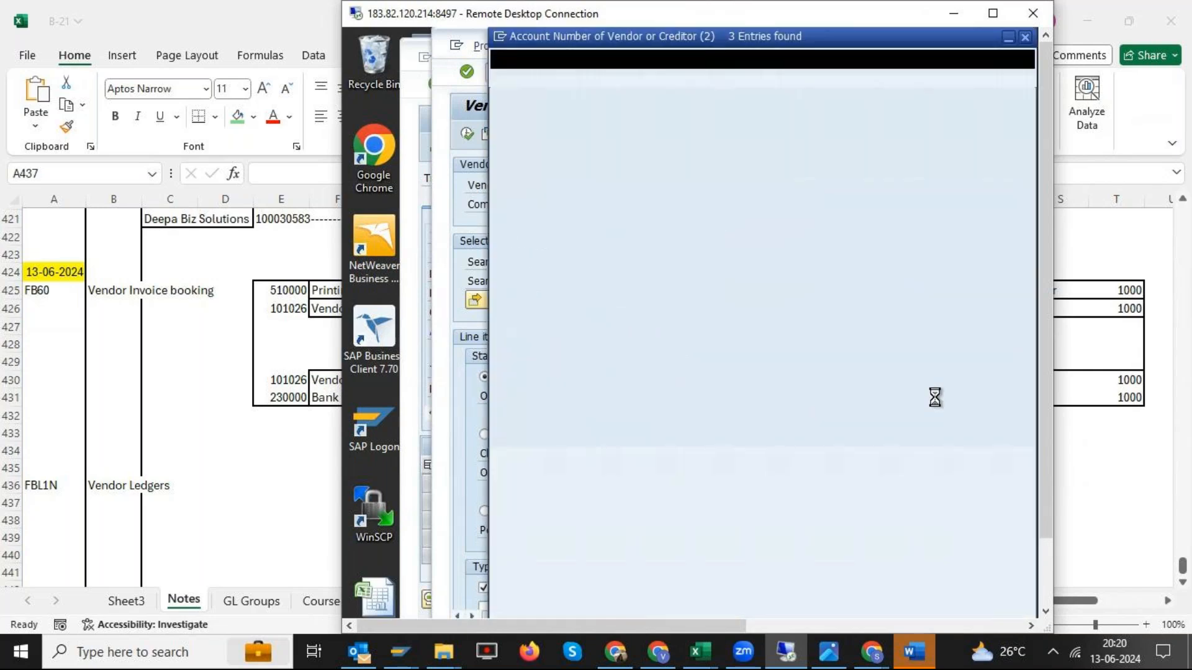
pyautogui.doubleClick(623, 206)
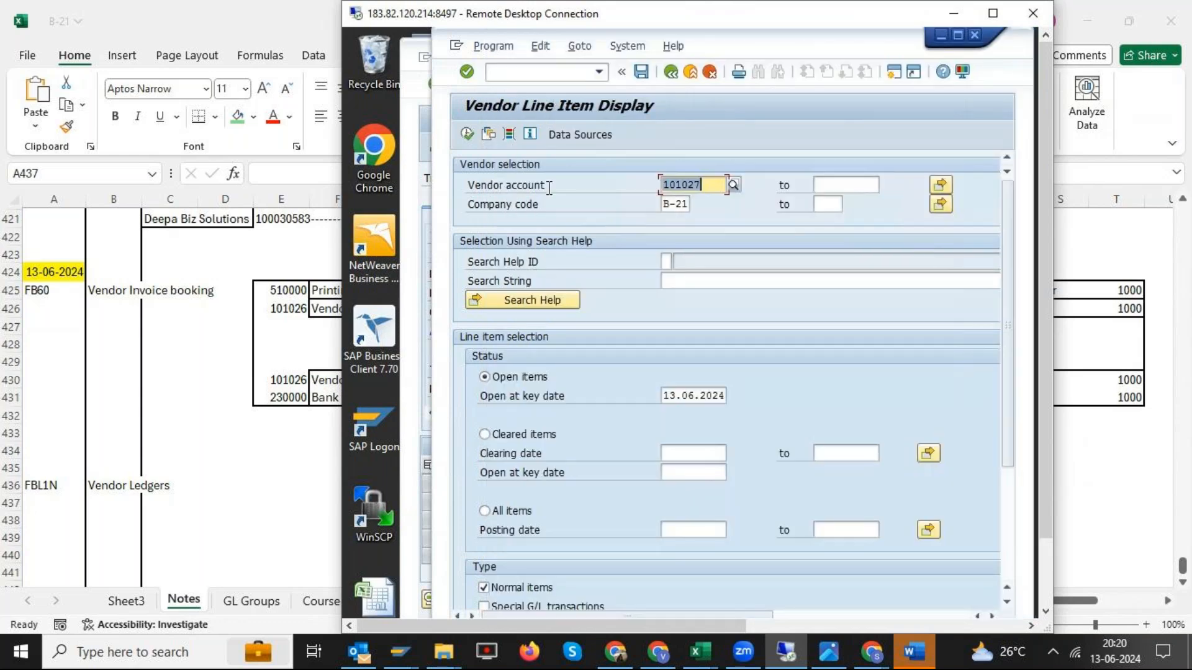
pyautogui.click(468, 136)
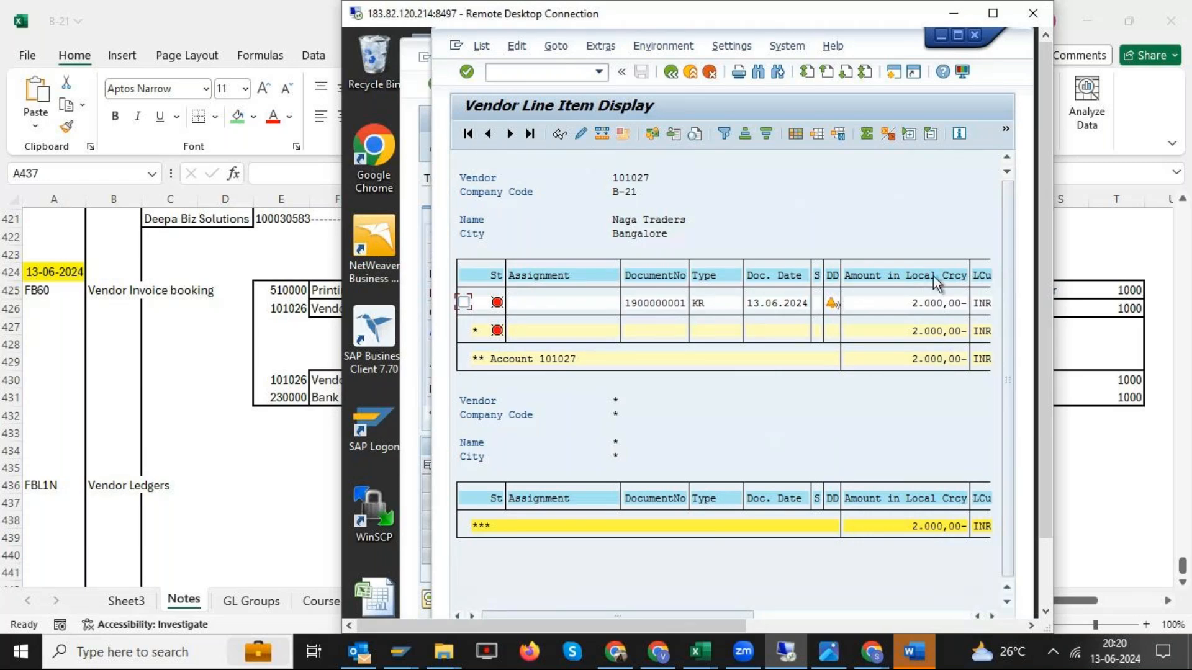
# - Maximize the remote desktop, clear the vendor account and display the open items of all vendors in company code B-21
pyautogui.click(992, 13)
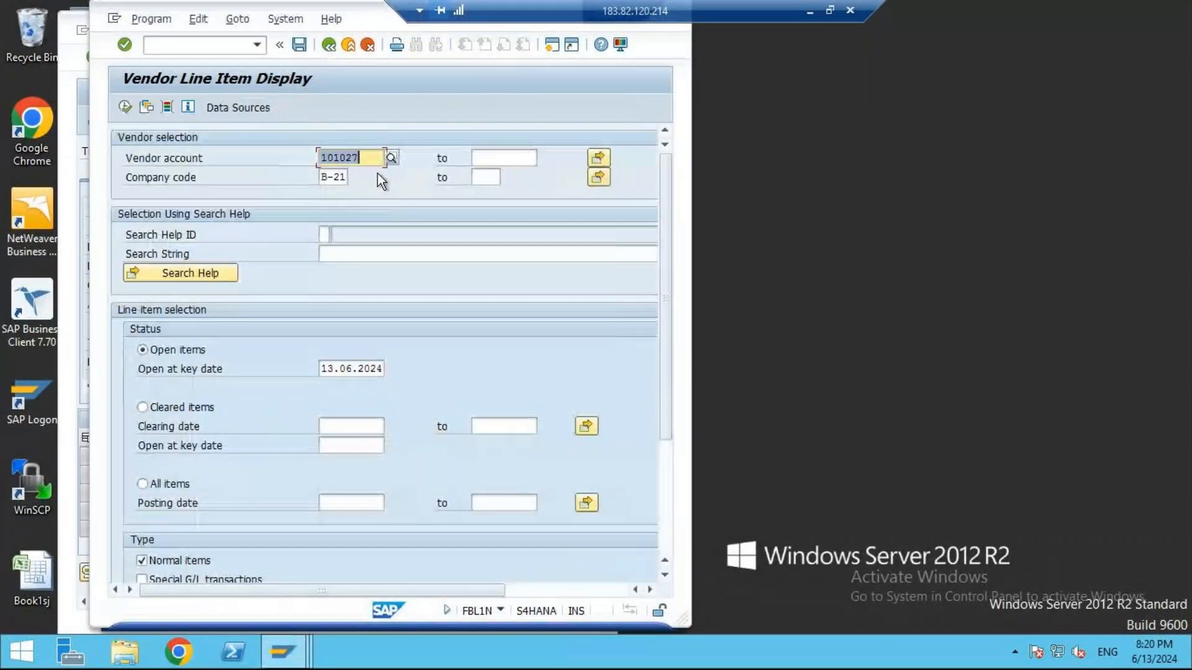
pyautogui.press('BackSpace')
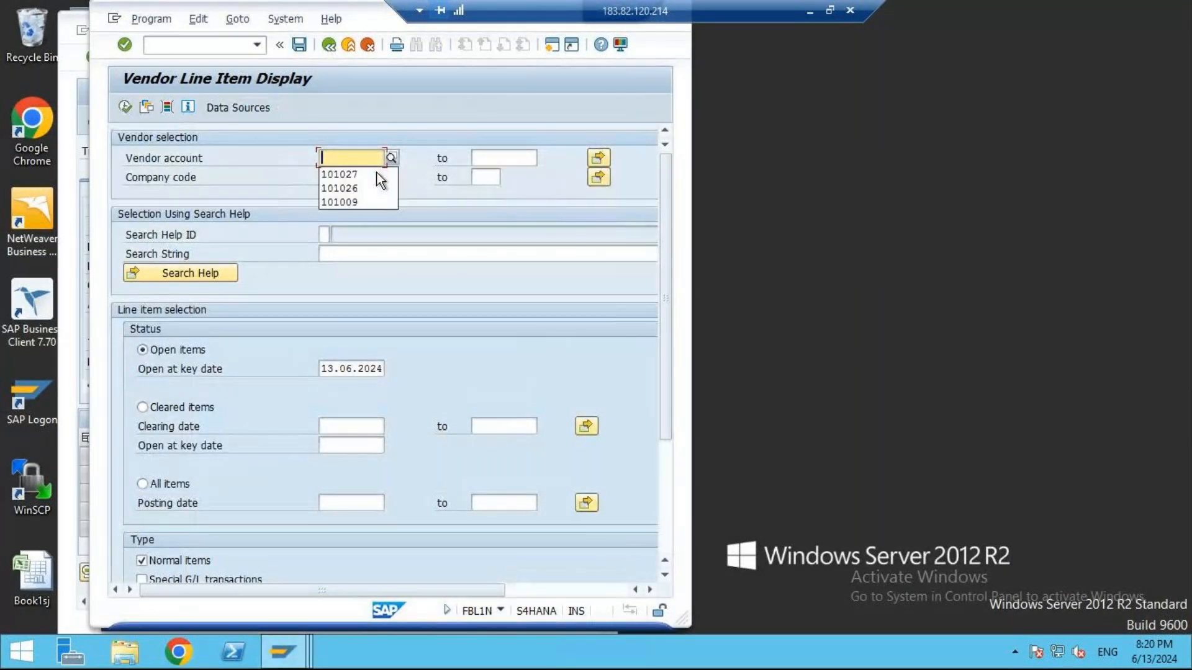
pyautogui.click(437, 128)
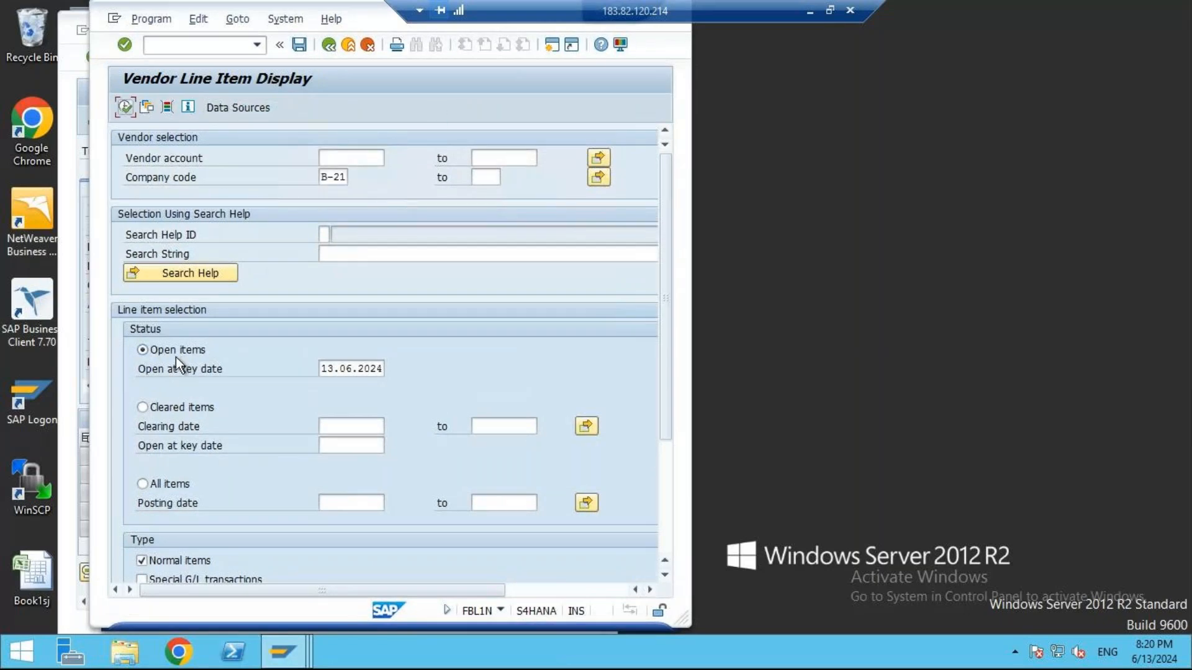
pyautogui.click(343, 176)
pyautogui.click(378, 160)
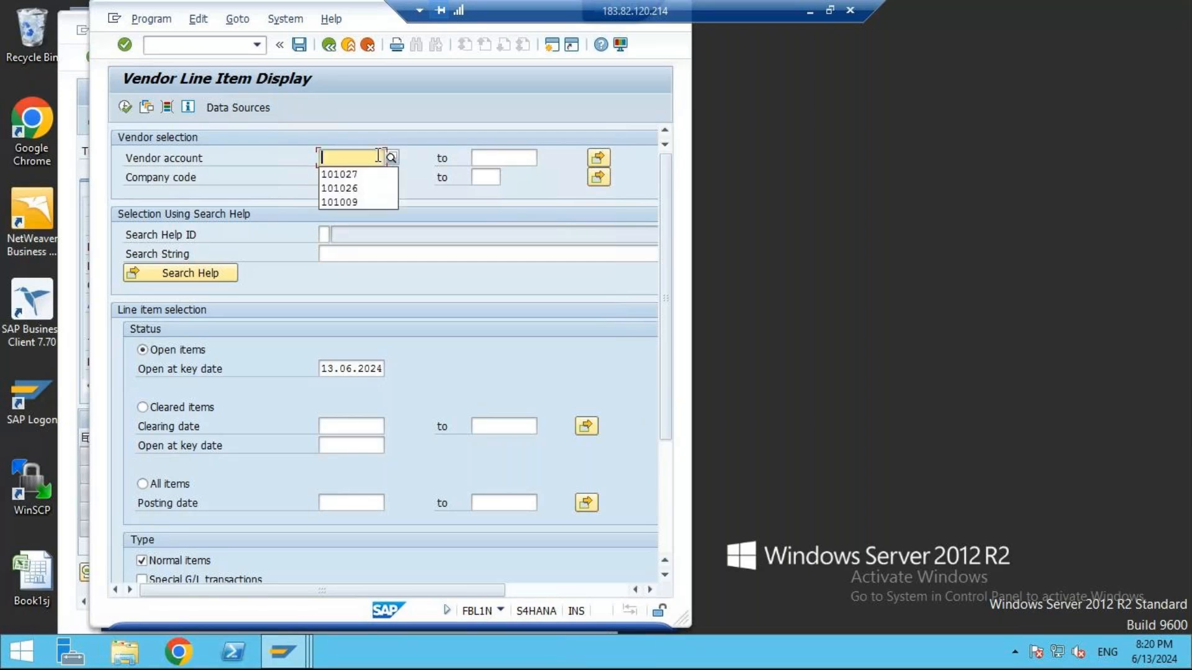
pyautogui.click(394, 235)
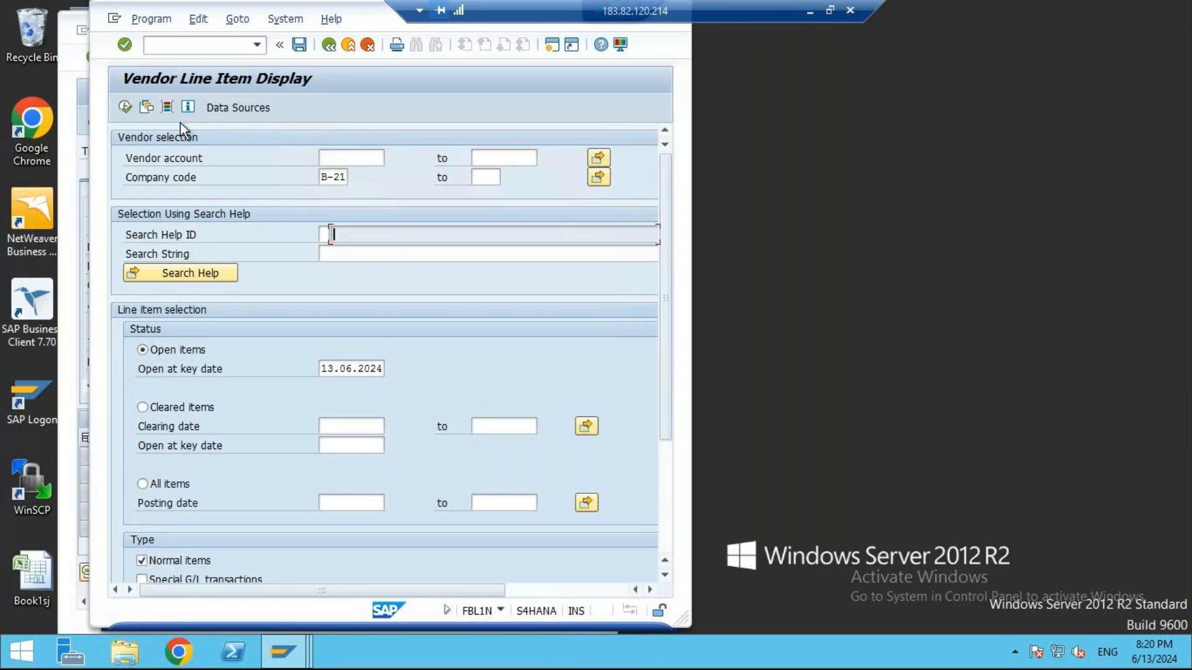
pyautogui.click(128, 108)
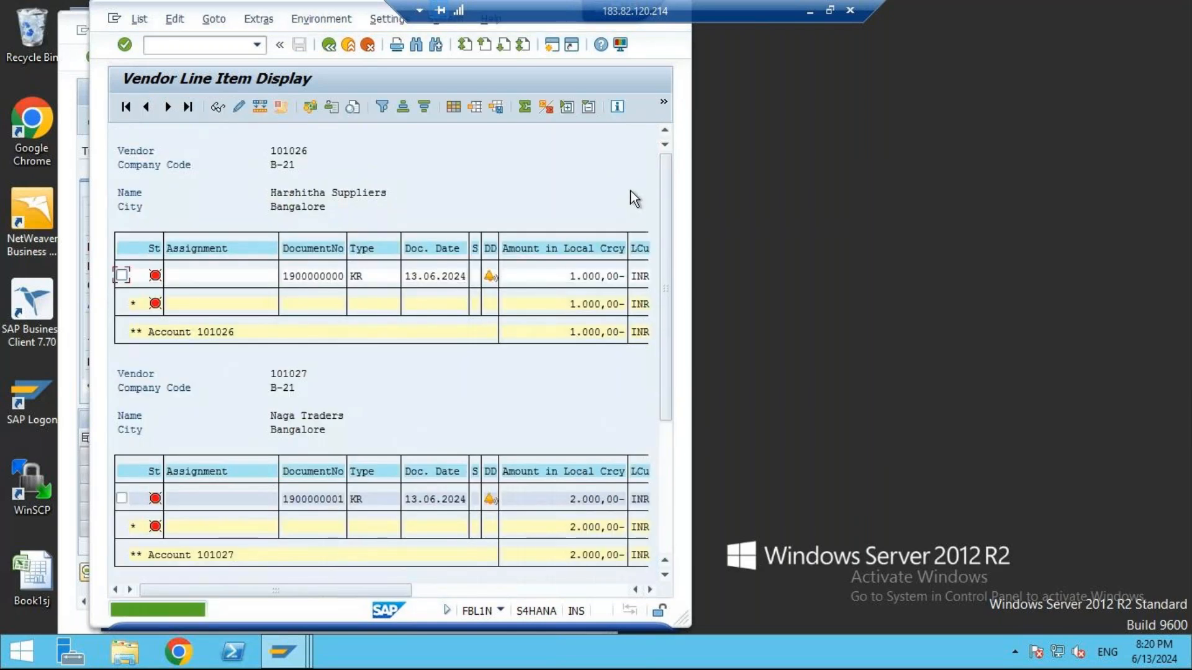
# - Enlarge the vendor line item list and examine each vendor's amount and the grand total
pyautogui.doubleClick(361, 15)
pyautogui.click(473, 276)
pyautogui.click(514, 500)
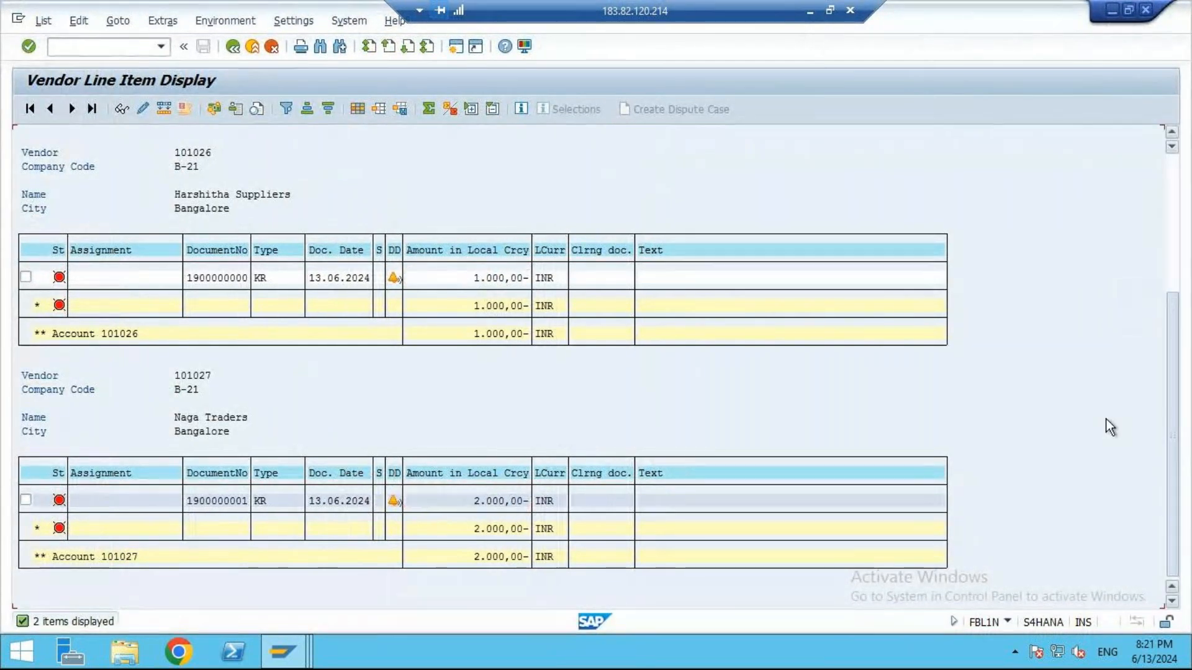
pyautogui.scroll(-3, 1178, 253)
pyautogui.moveTo(471, 588); pyautogui.dragTo(513, 588)
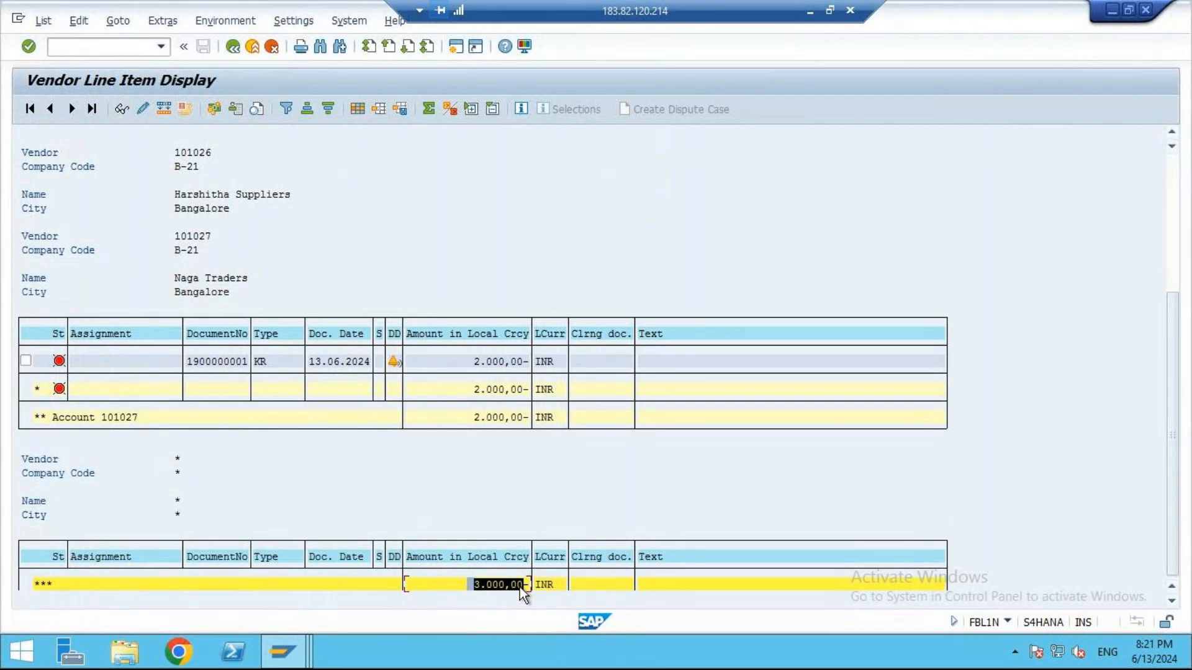
pyautogui.click(519, 587)
# - Restore the vendor list window, open another SAP session beside it and collapse its Favorites folder
pyautogui.click(1129, 9)
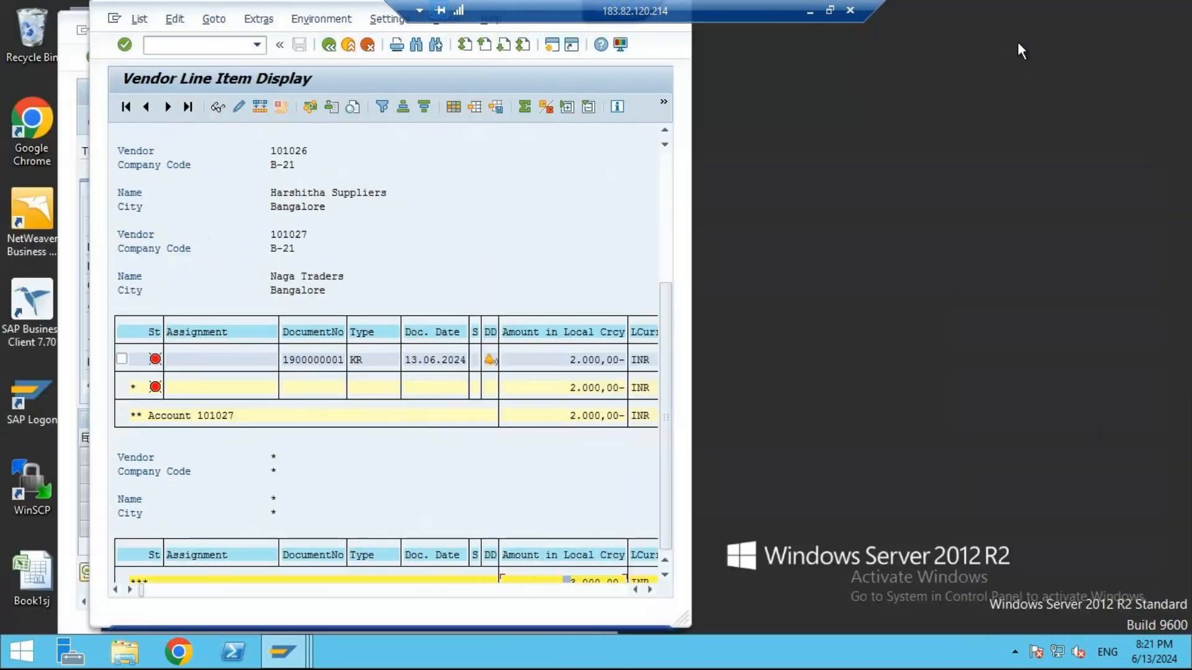
pyautogui.click(553, 47)
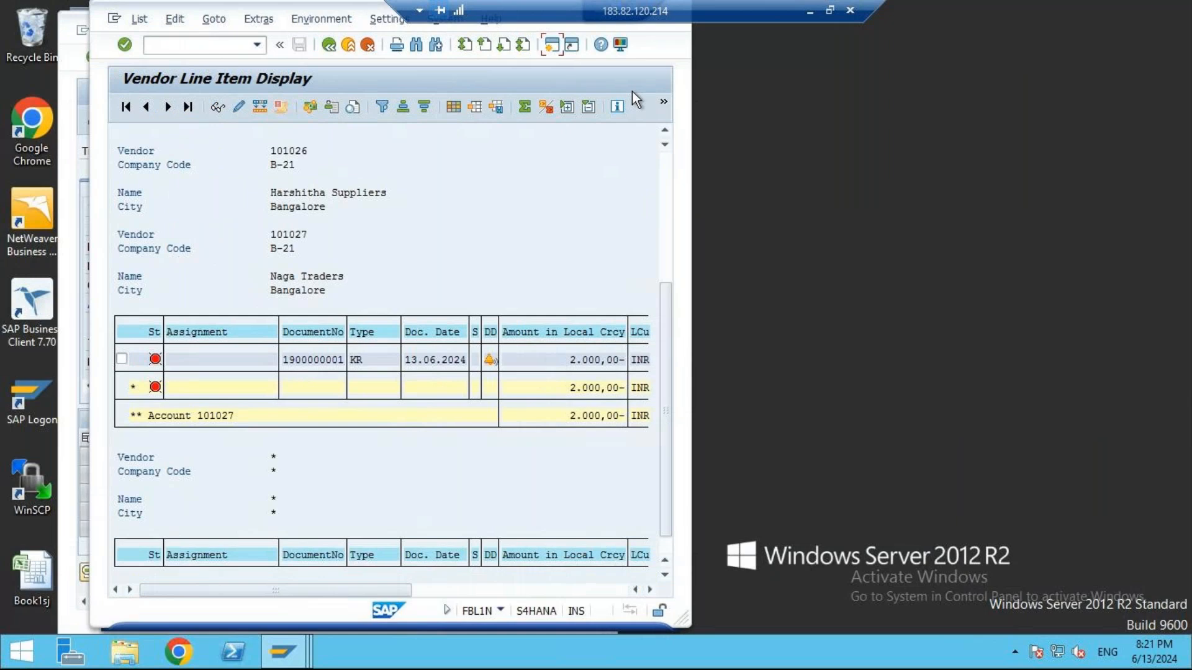
pyautogui.moveTo(359, 10); pyautogui.dragTo(862, 14)
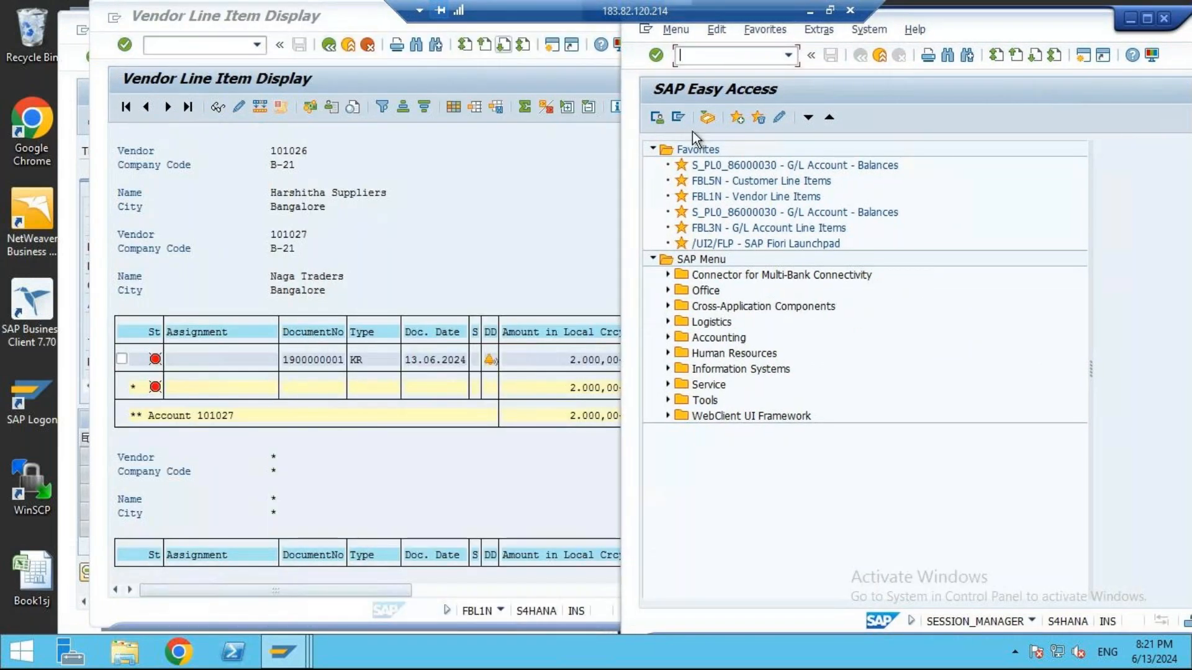
pyautogui.click(652, 149)
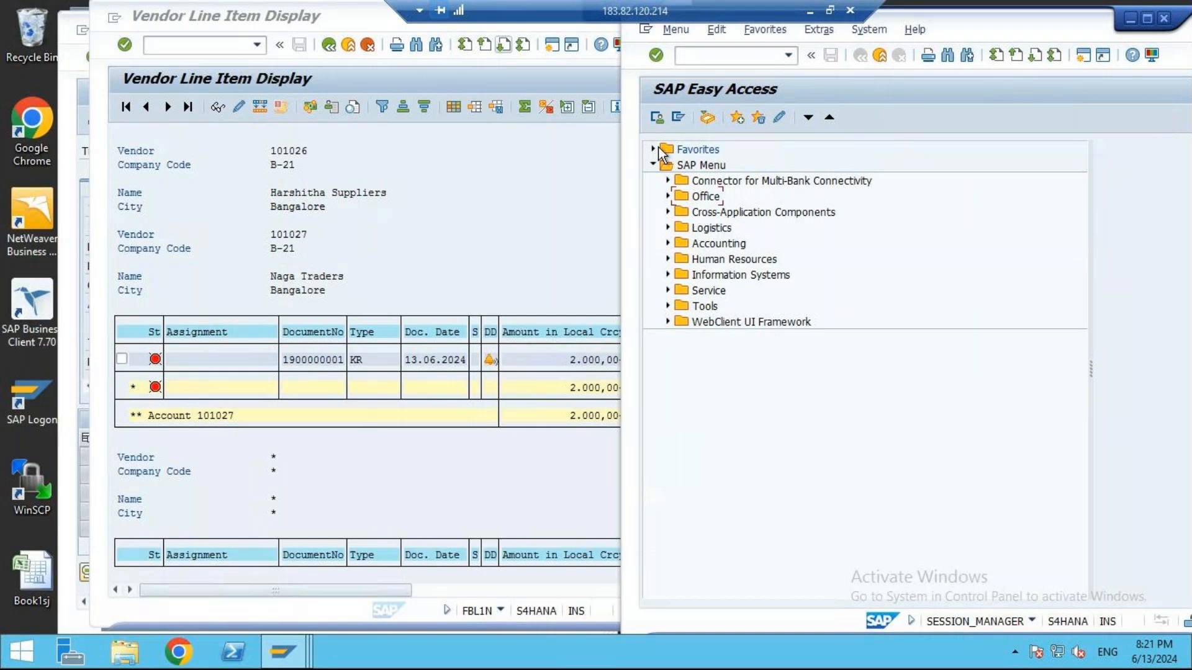
# - Switch to the Excel notes and review the Reconciliation GL and Creditors balance sheet GL explanations
pyautogui.click(812, 10)
pyautogui.scroll(10, 595, 360)
pyautogui.scroll(8, 599, 351)
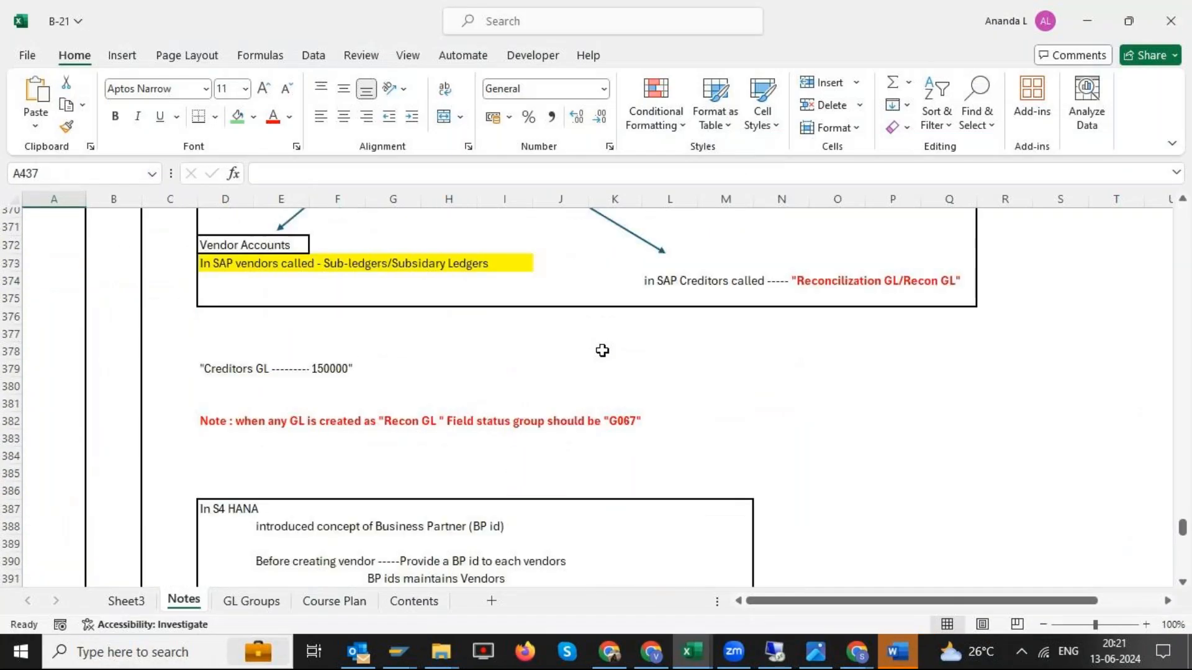
pyautogui.moveTo(671, 384); pyautogui.dragTo(919, 387)
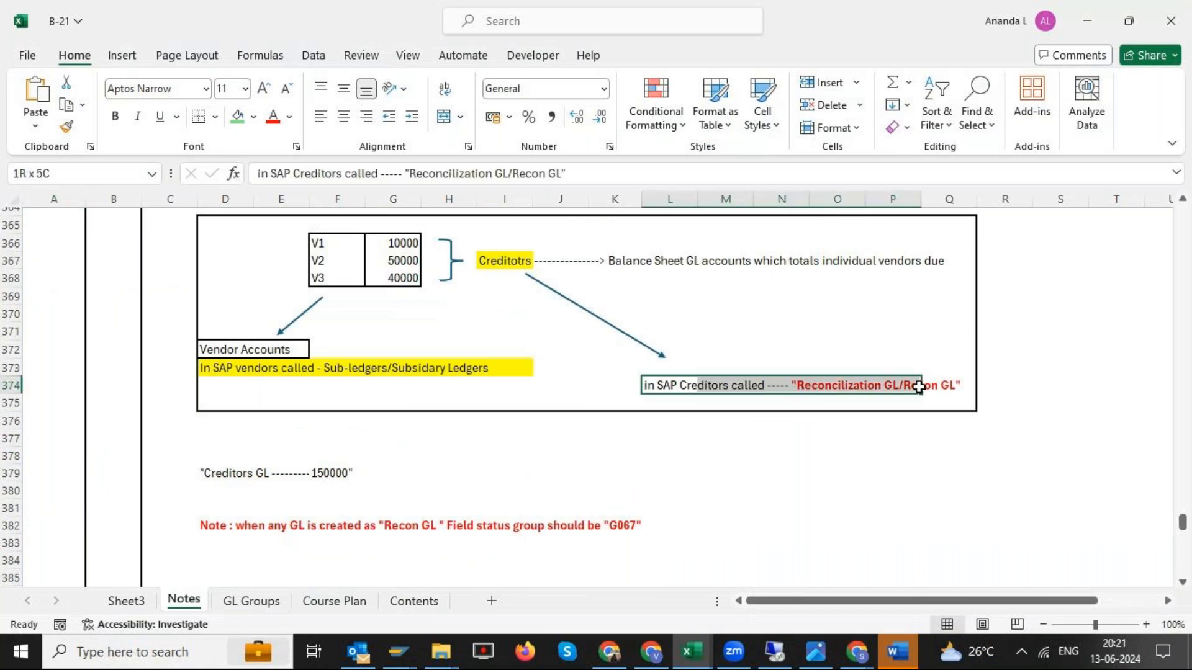
pyautogui.moveTo(620, 261); pyautogui.dragTo(946, 257)
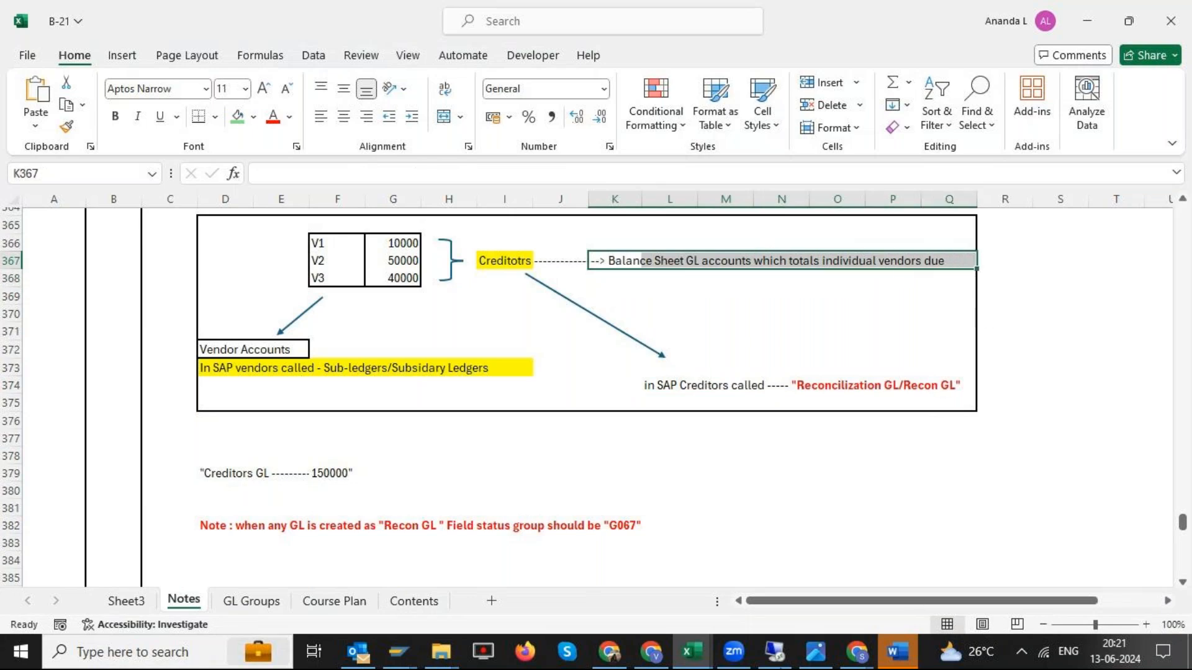
# - Switch back to the SAP remote session and start transaction FBL3N in the new session
pyautogui.click(775, 651)
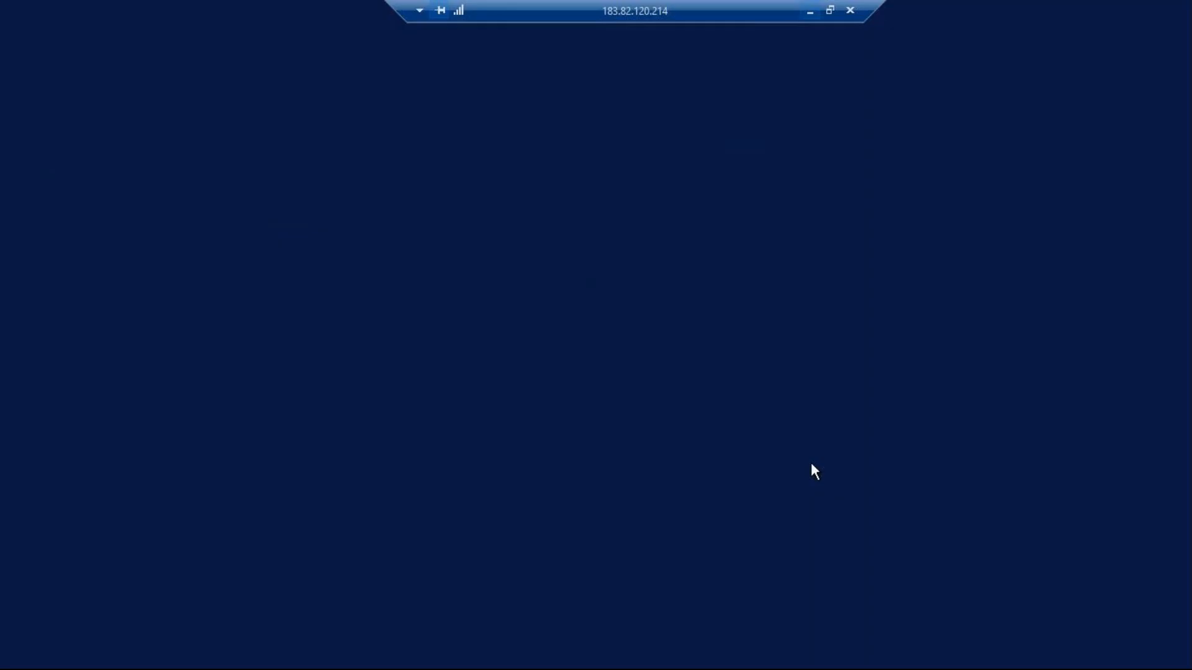
pyautogui.click(721, 54)
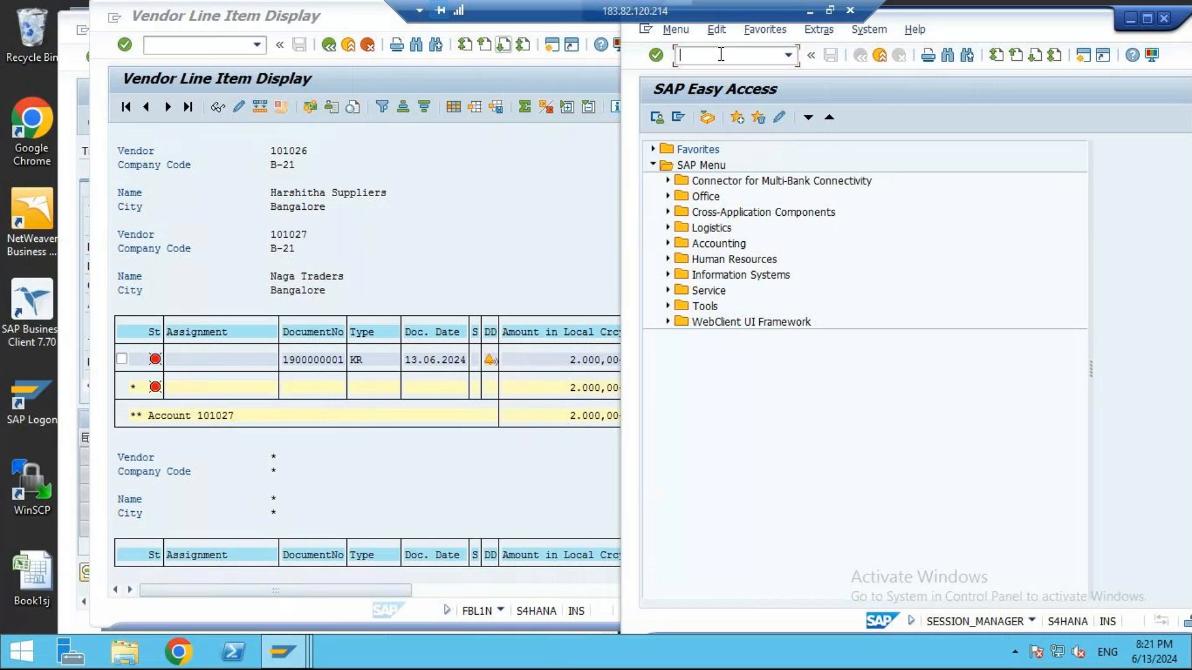
pyautogui.write('FBL3N')
pyautogui.press('Return')
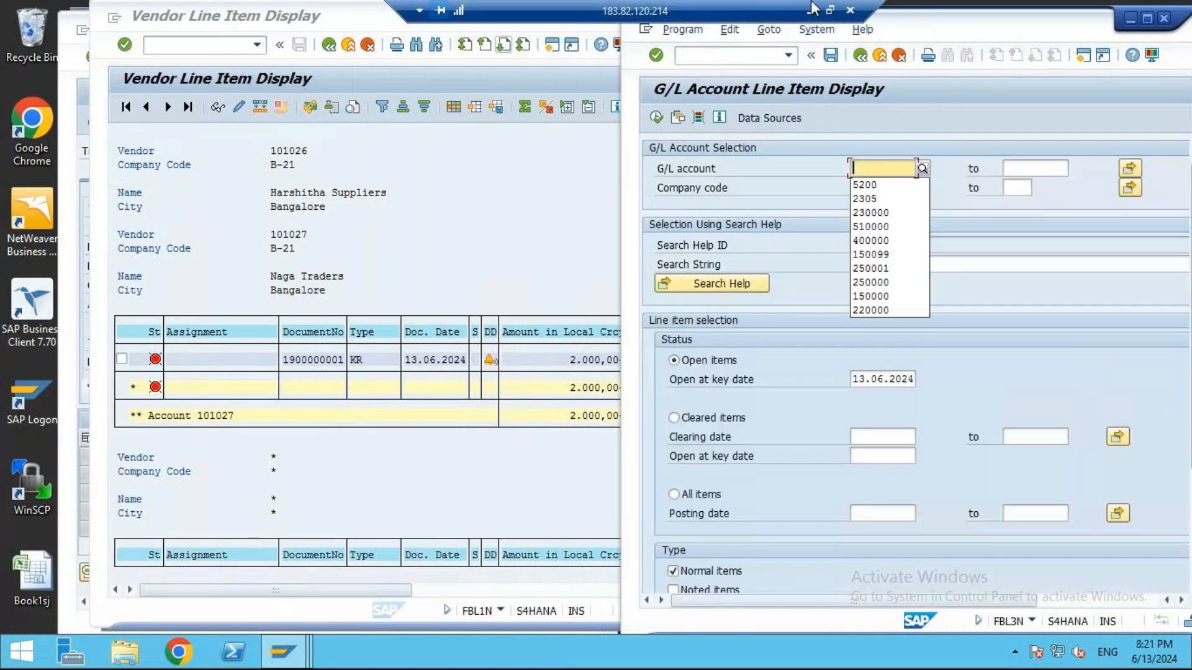
# - Look up the G/L accounts in chart of accounts B-21, select Creditors GL and display its open items
pyautogui.click(923, 169)
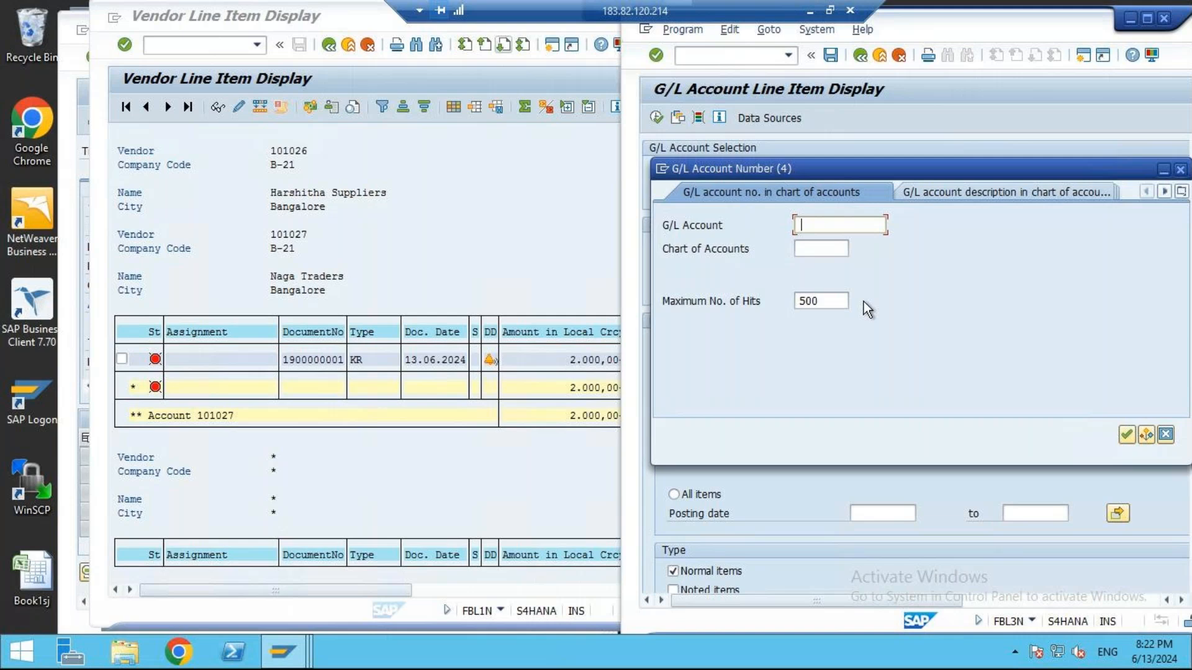
pyautogui.click(820, 252)
pyautogui.write('b-')
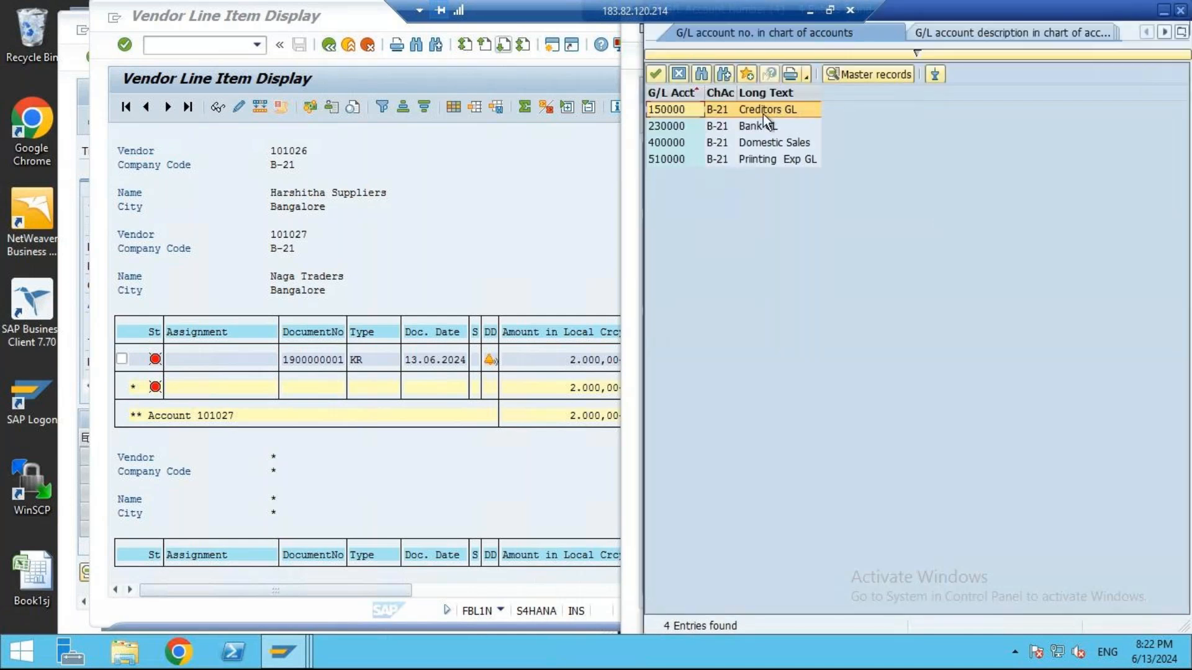
pyautogui.doubleClick(762, 113)
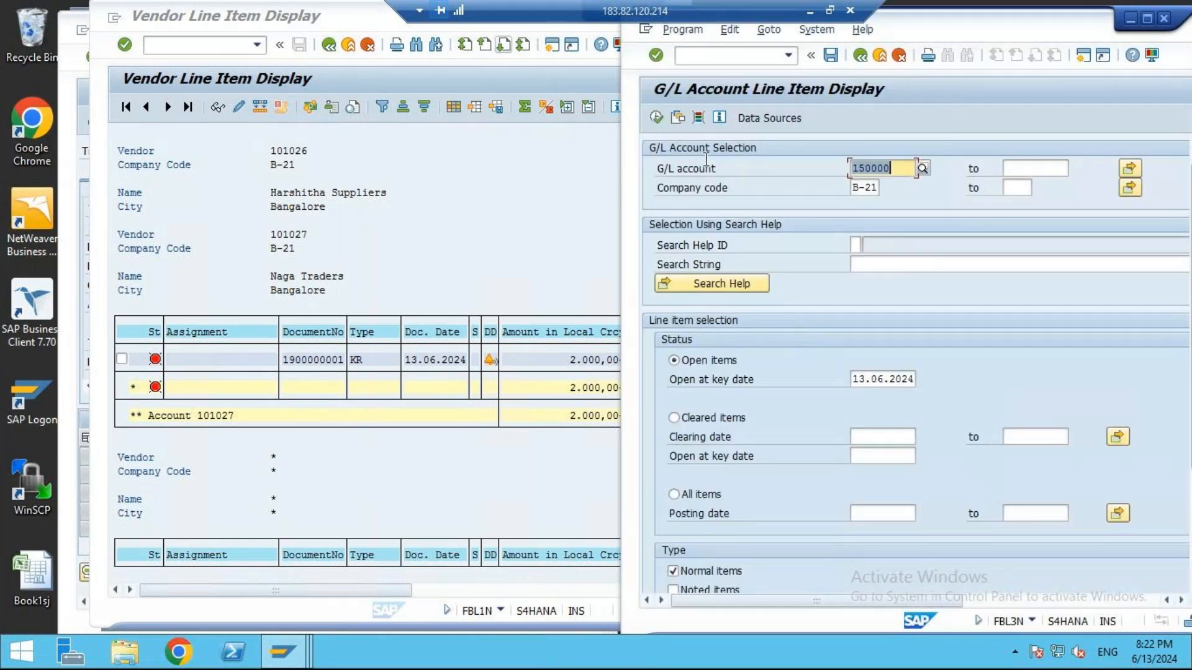
pyautogui.click(660, 122)
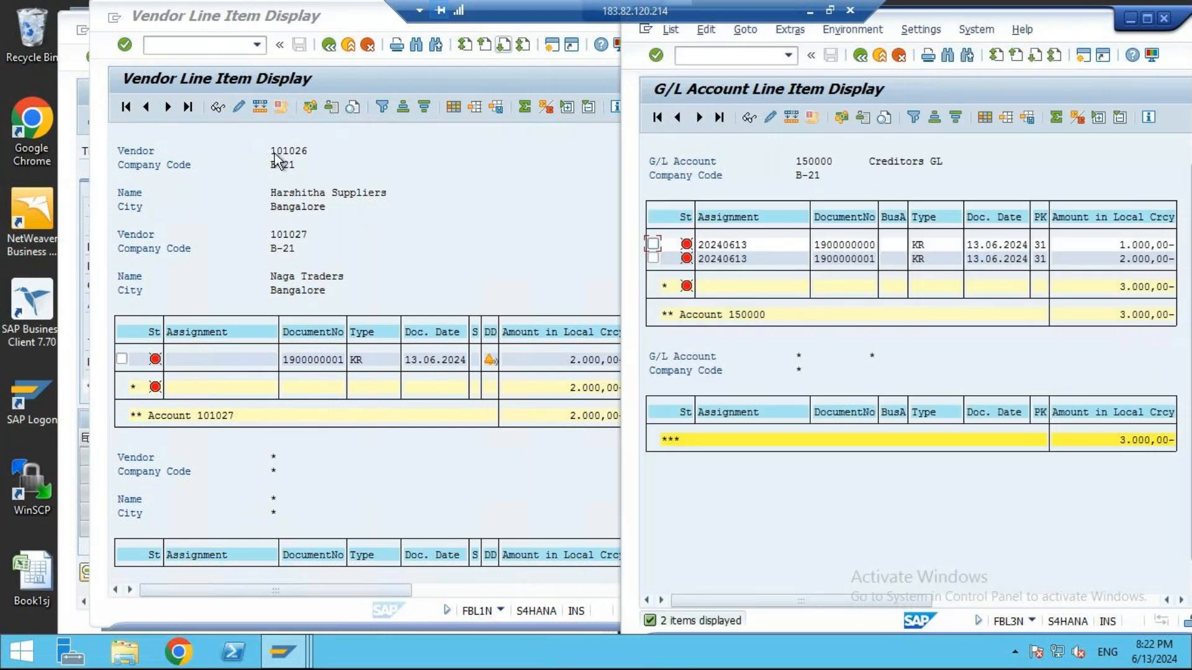
# - Compare the individual vendor balances in the vendor line item list with the Creditors GL total
pyautogui.click(474, 359)
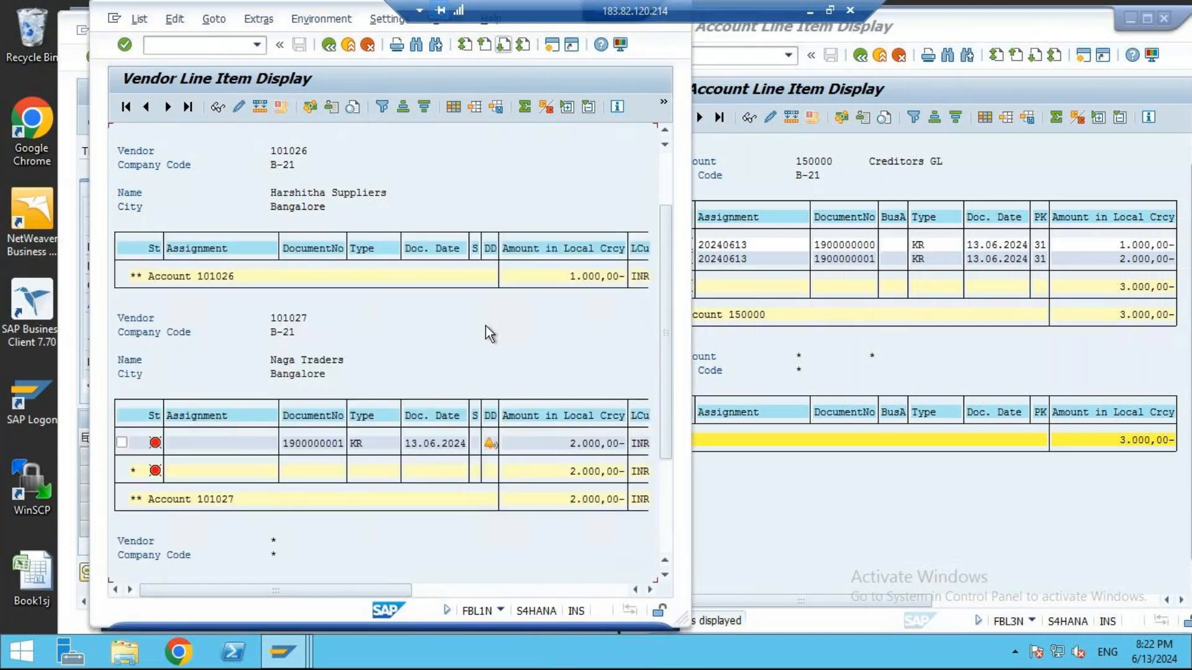
pyautogui.click(981, 308)
pyautogui.click(1127, 287)
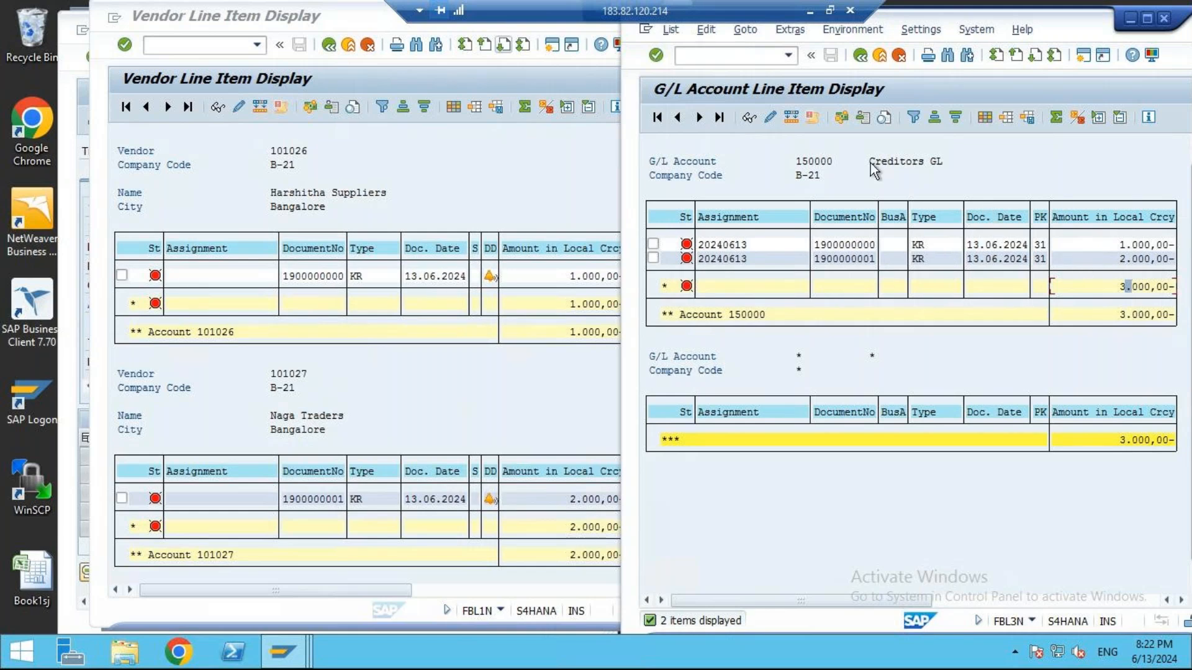
pyautogui.moveTo(871, 162); pyautogui.dragTo(908, 164)
pyautogui.click(940, 164)
pyautogui.click(1161, 288)
pyautogui.click(372, 356)
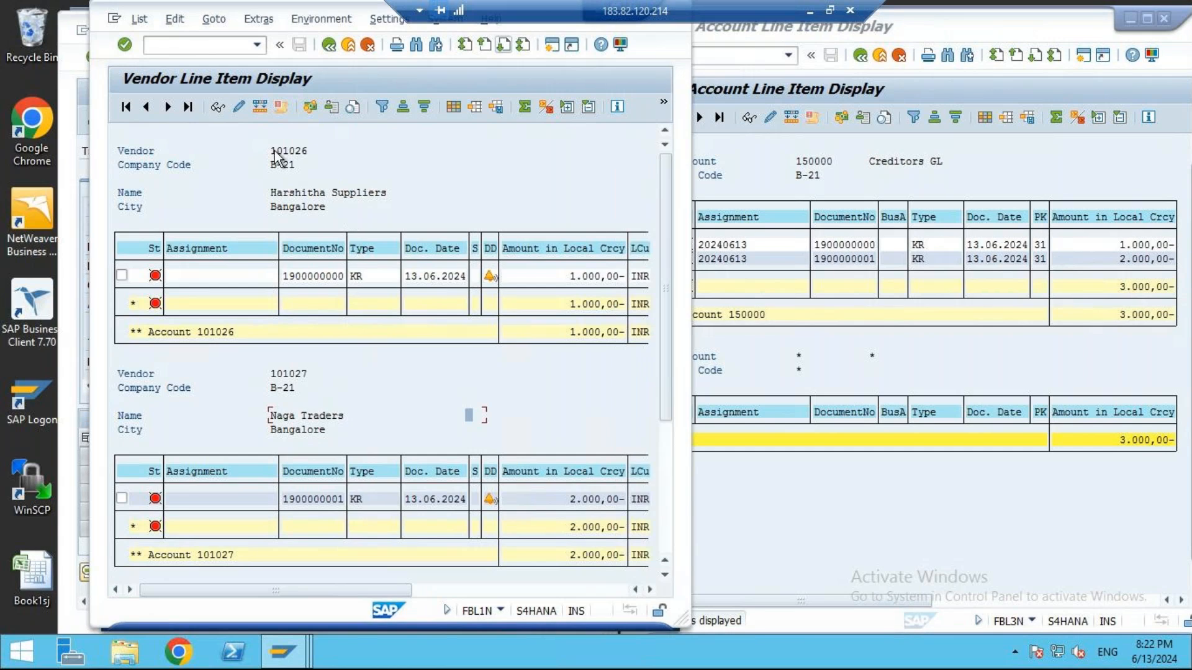
# - Switch to the FB60 vendor invoice entry, search the vendors of company code B-21 and select Deepa Biz Solutions
pyautogui.click(304, 151)
pyautogui.moveTo(557, 500); pyautogui.dragTo(614, 483)
pyautogui.moveTo(300, 663)
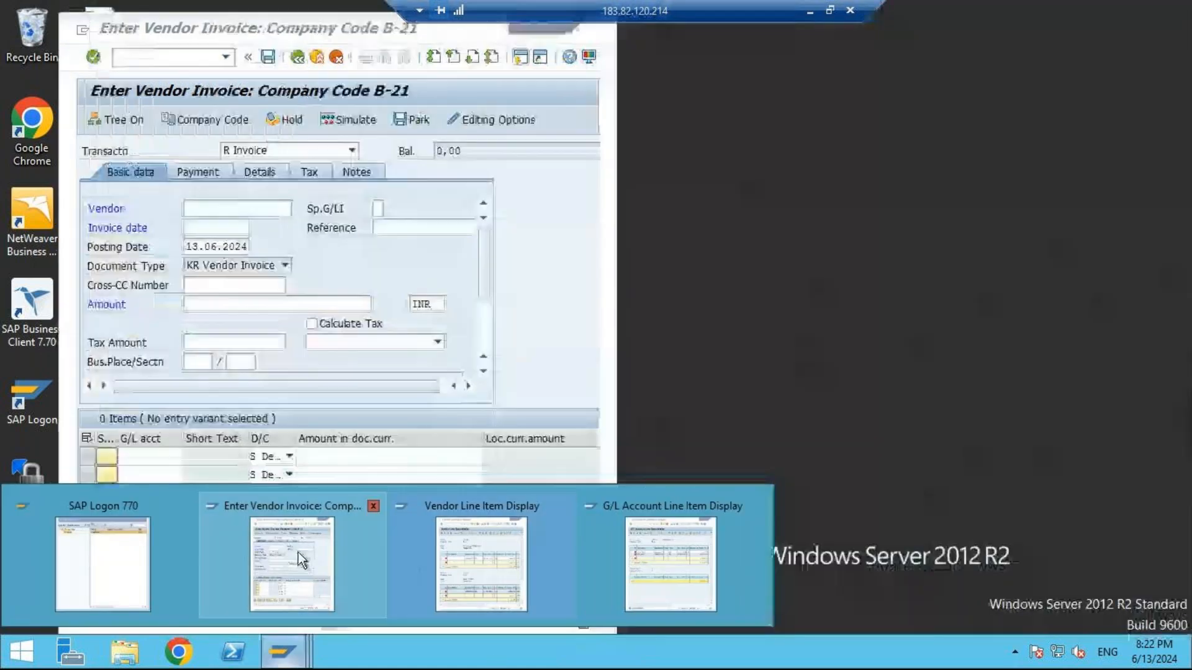
pyautogui.click(323, 556)
pyautogui.click(238, 208)
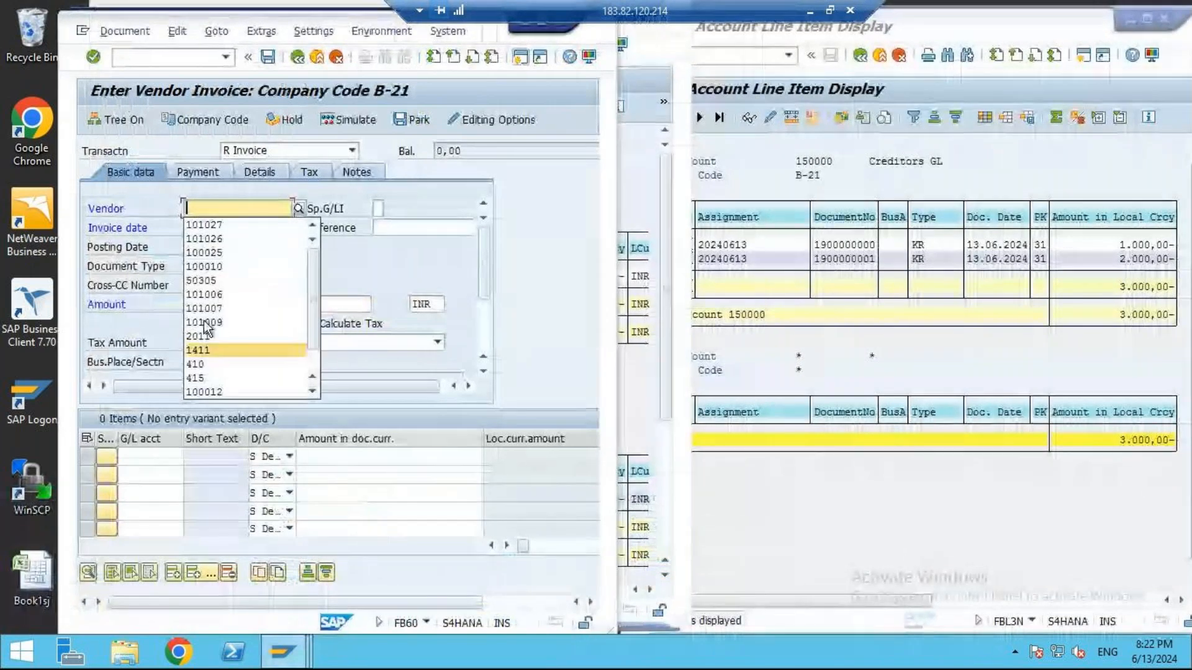
pyautogui.click(300, 210)
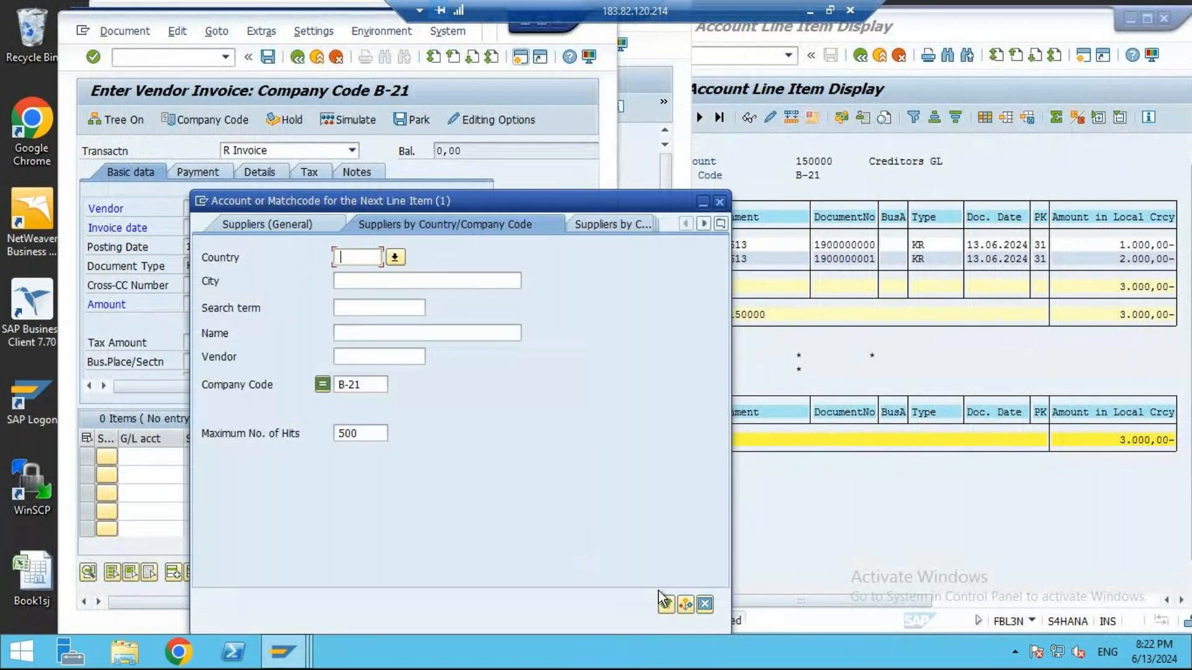
pyautogui.click(664, 603)
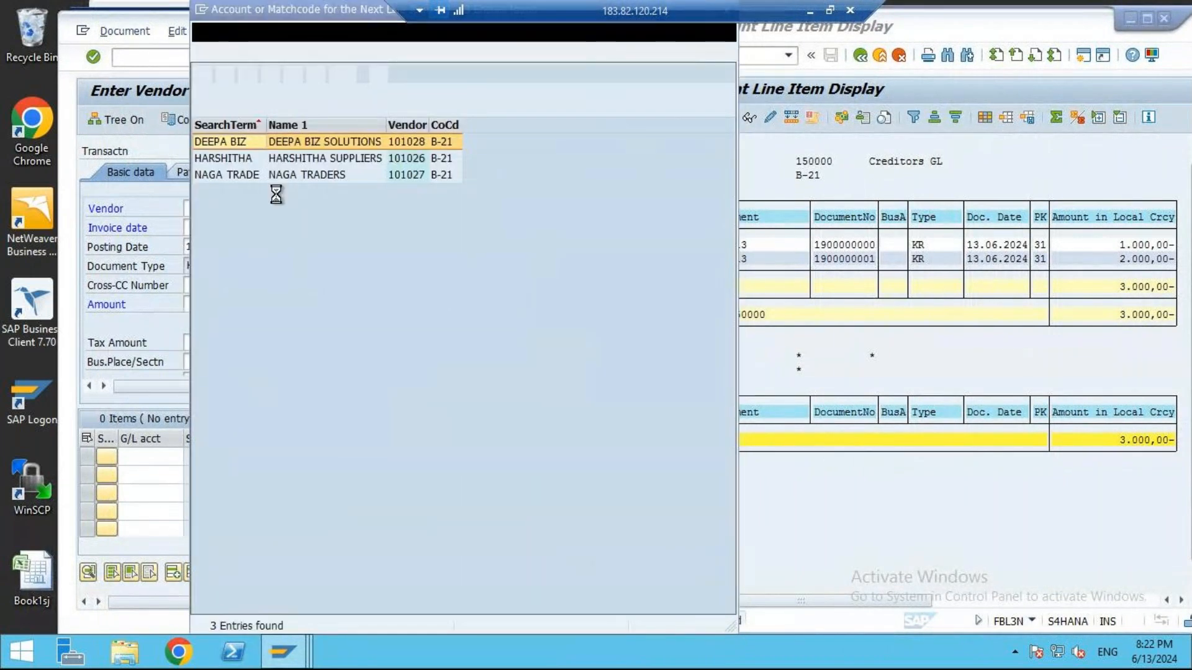
pyautogui.doubleClick(303, 143)
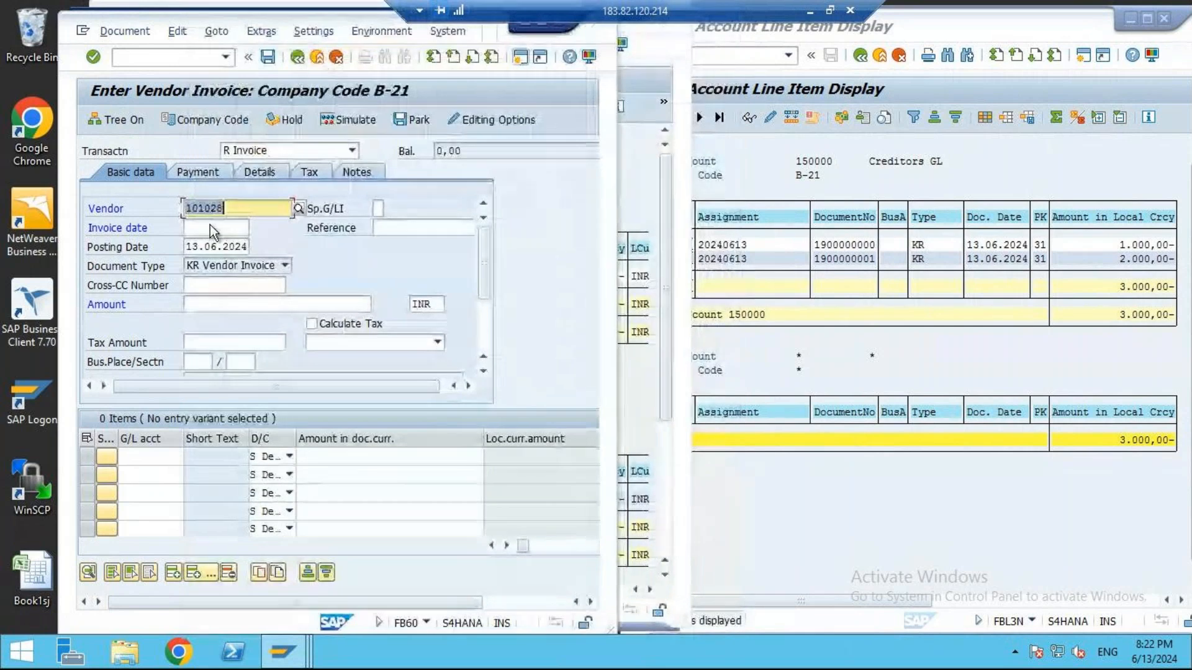
# - Set the invoice date to 13.06.2024, the reference to B-21-V-003 and the invoice amount to 3000 INR
pyautogui.click(210, 226)
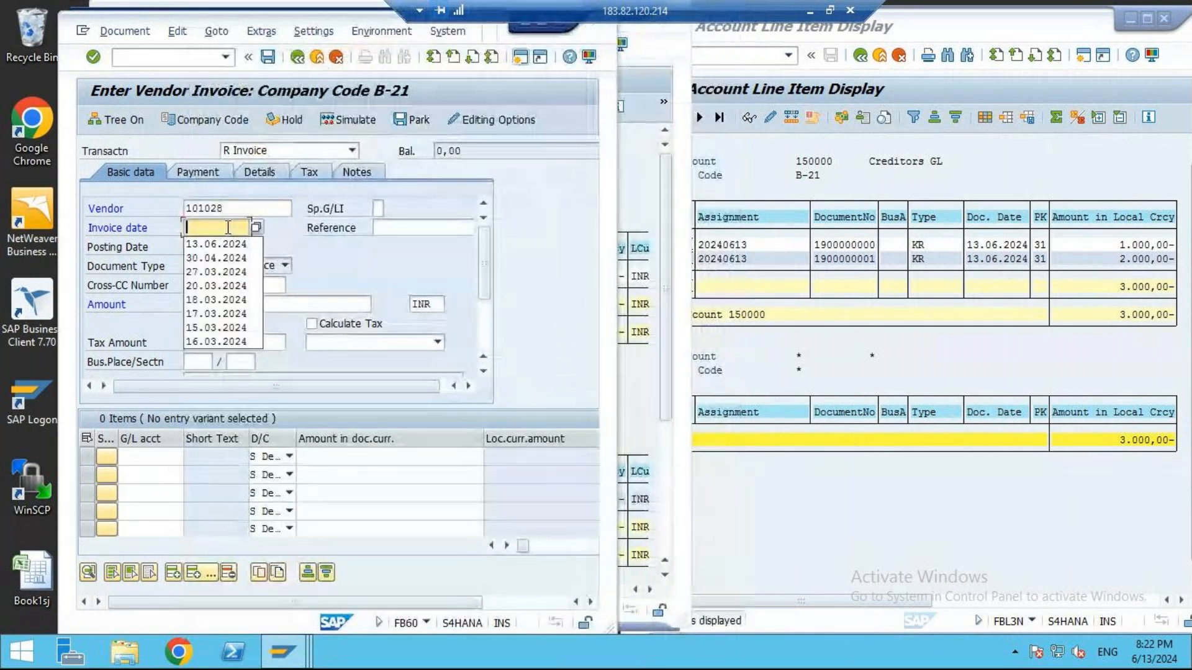
pyautogui.click(216, 244)
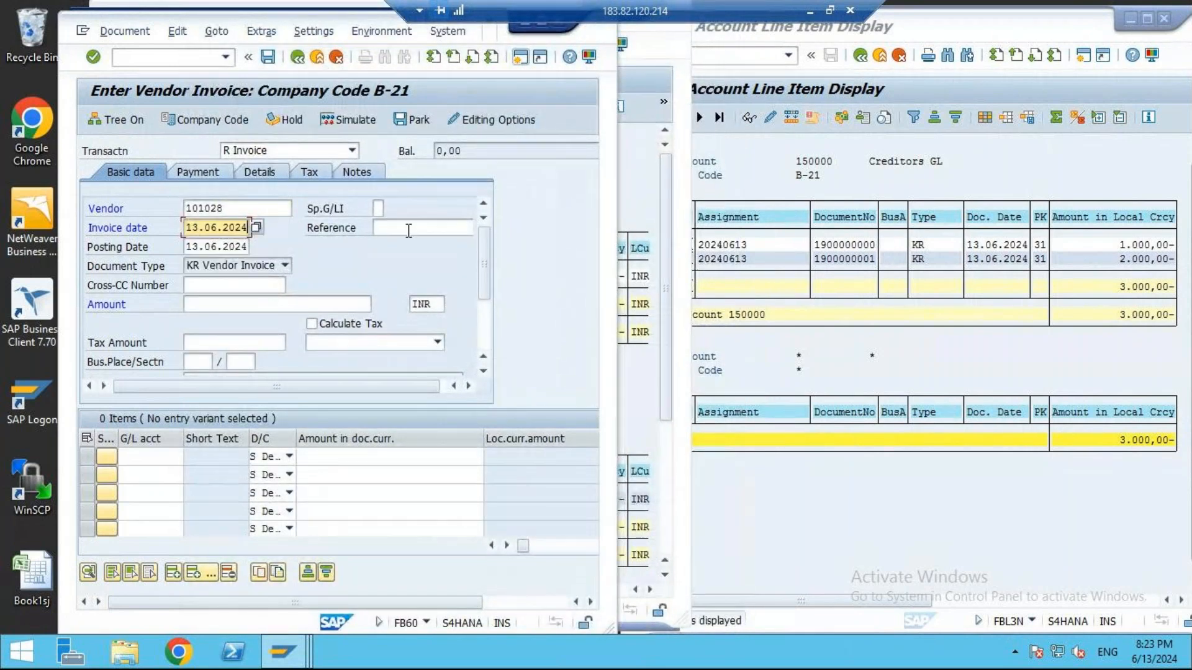
pyautogui.click(409, 230)
pyautogui.click(463, 264)
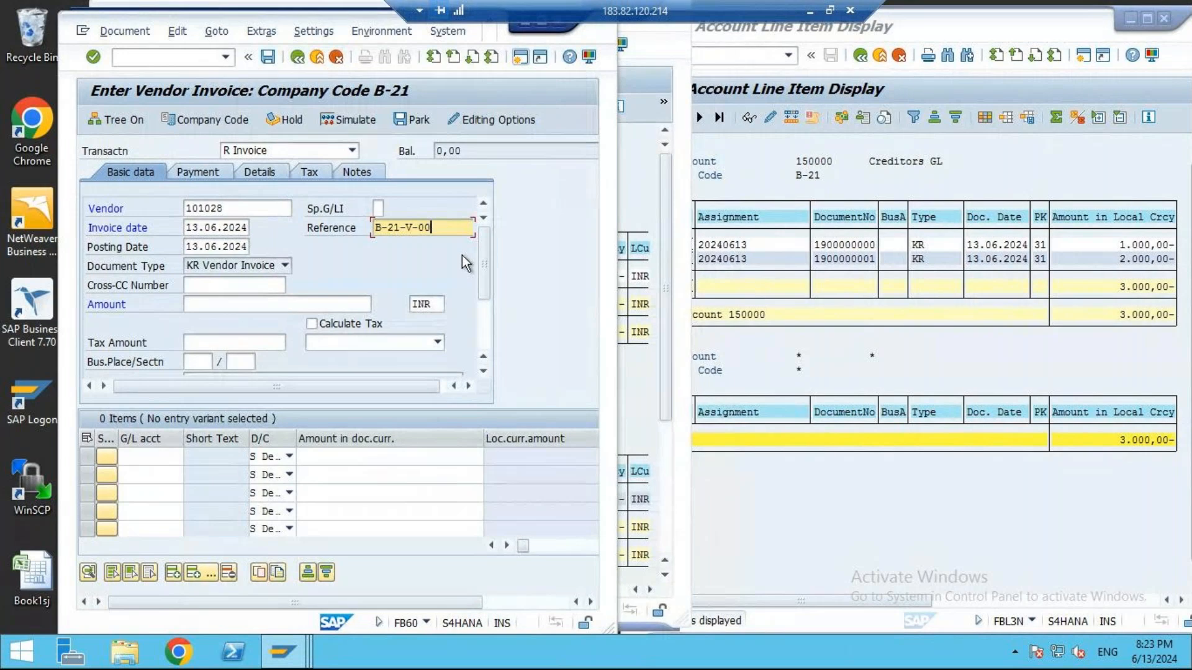
pyautogui.click(235, 303)
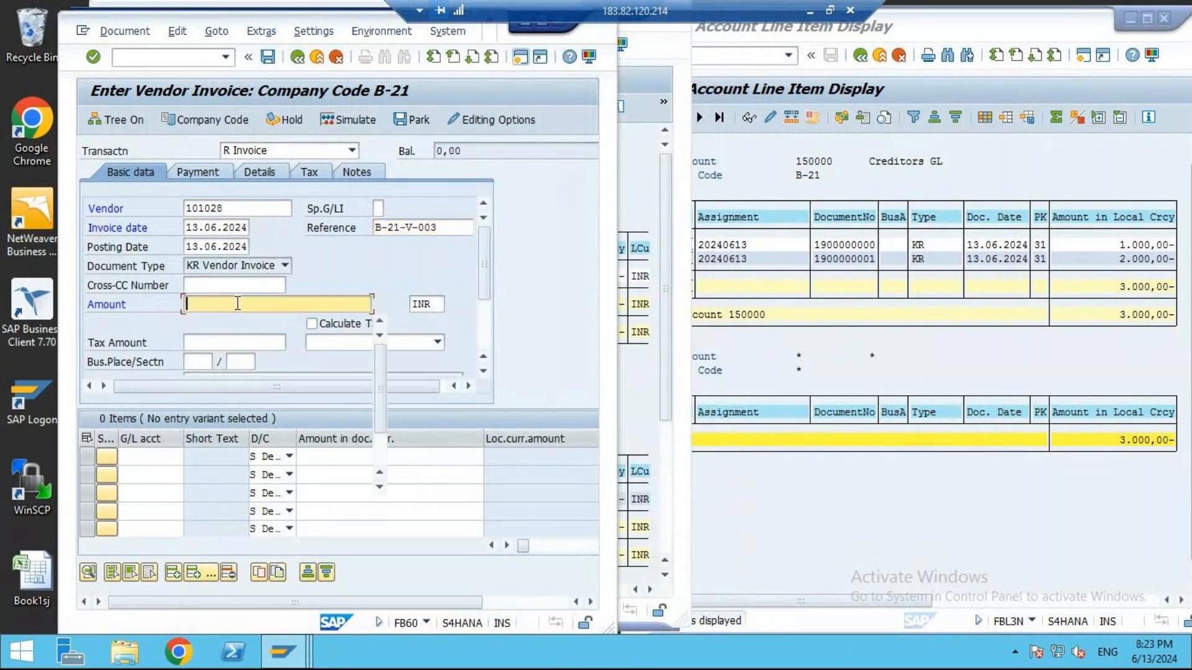
pyautogui.write('30')
pyautogui.click(205, 320)
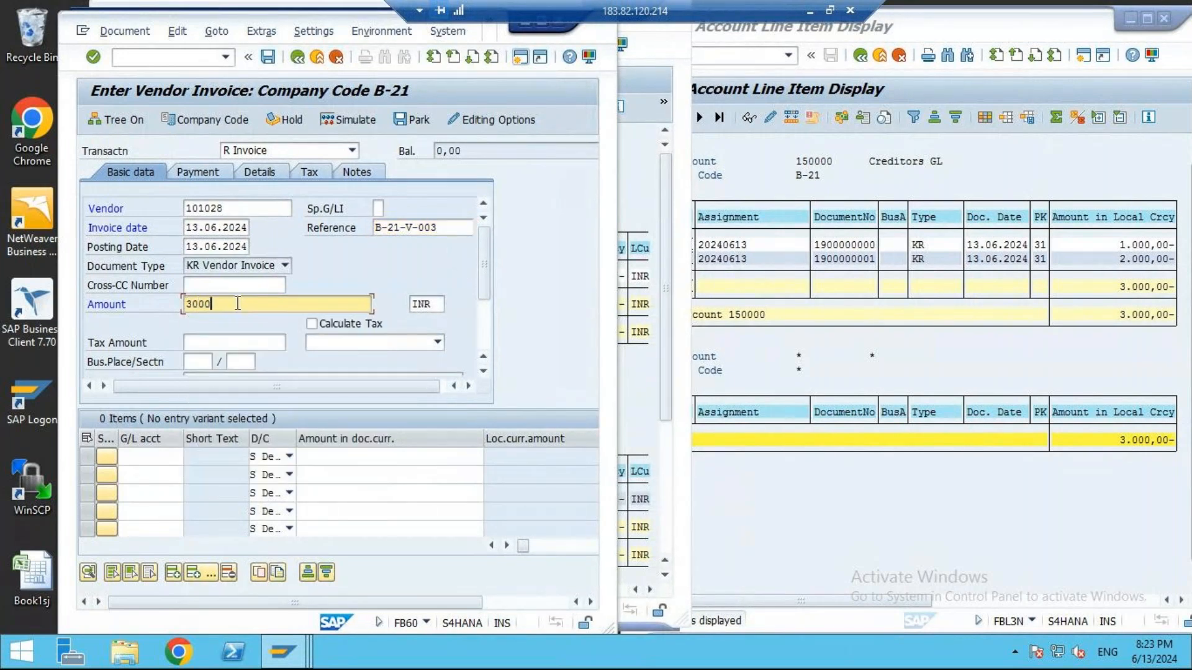
# - Enter a debit line for printing expense G/L account 510000 with an amount of 3000 and validate it
pyautogui.click(149, 457)
pyautogui.write('510000')
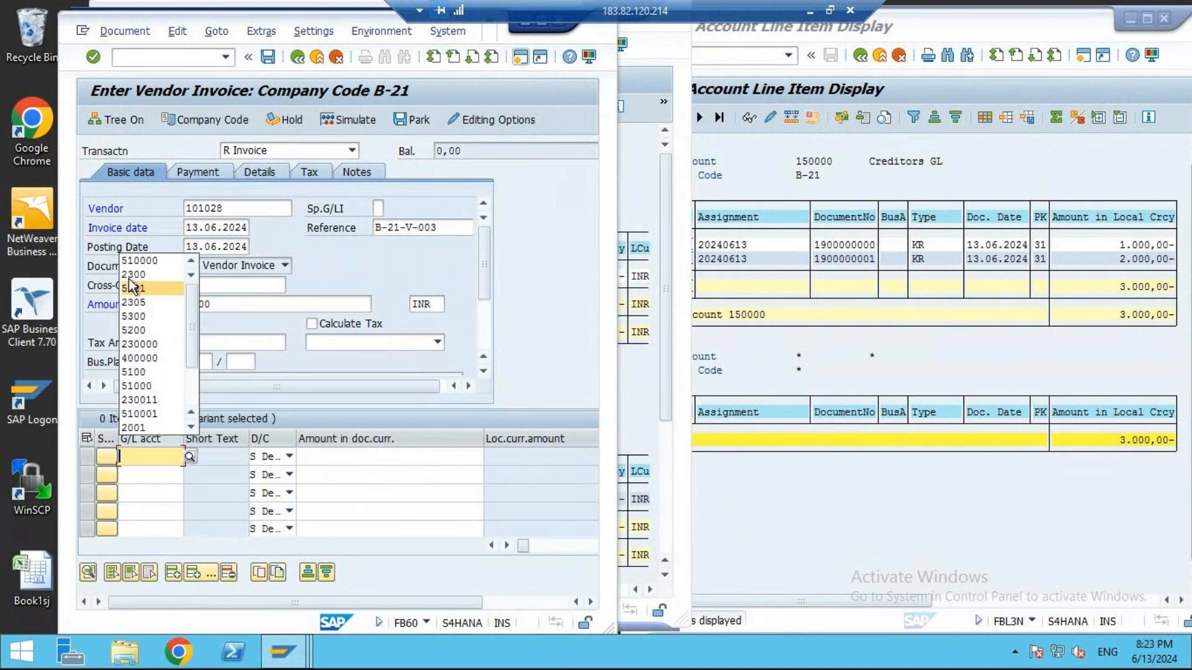
pyautogui.click(377, 458)
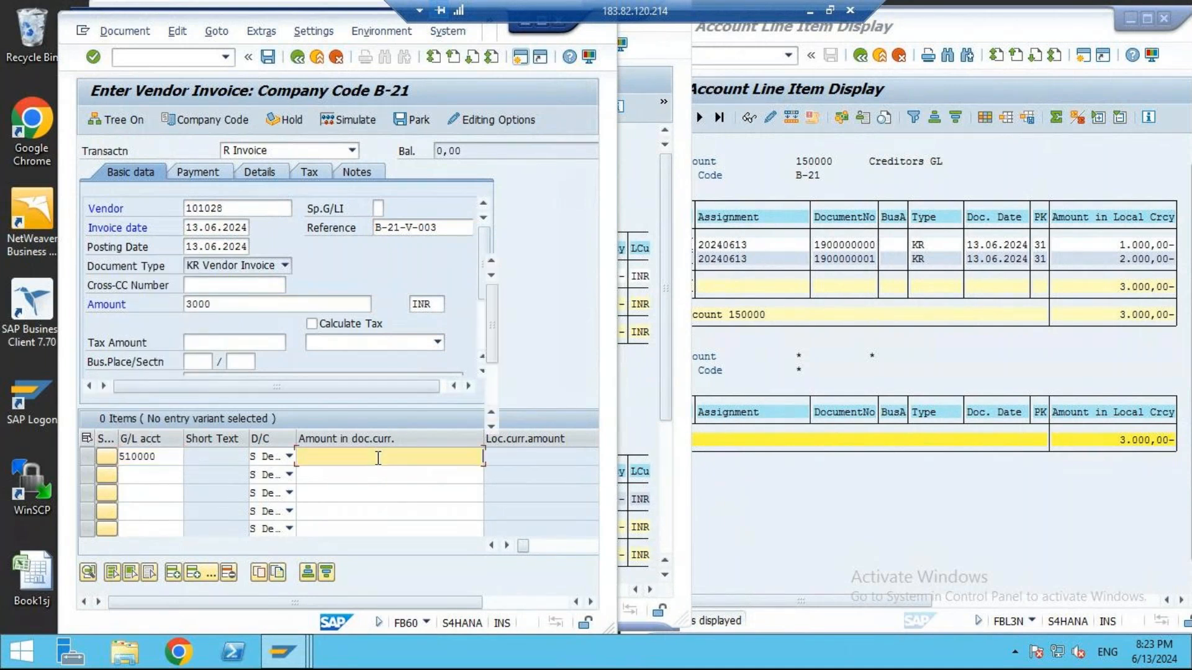
pyautogui.write('3000')
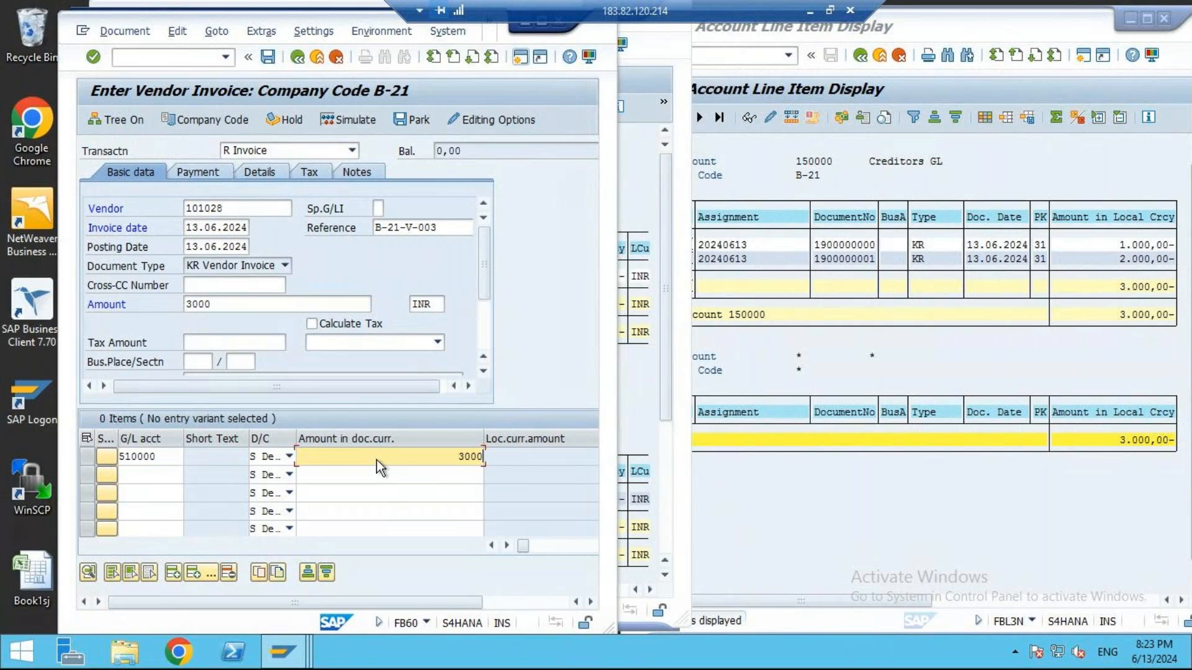
pyautogui.press('Return')
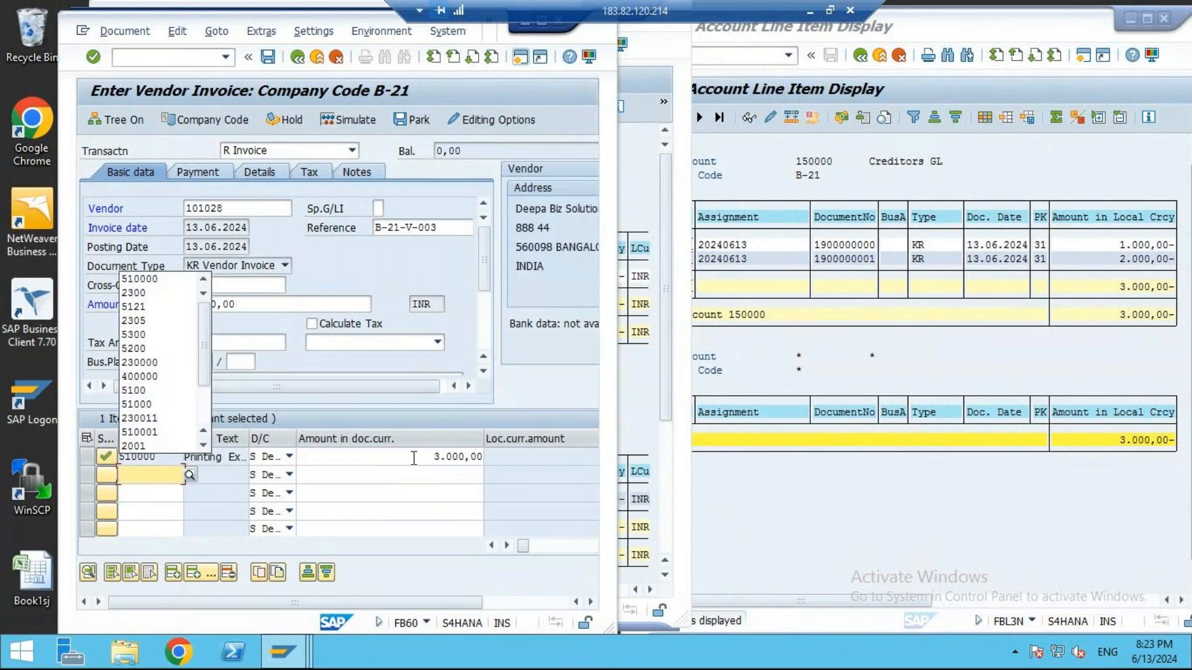
# - Simulate the Deepa Biz Solutions vendor invoice and post it
pyautogui.click(335, 117)
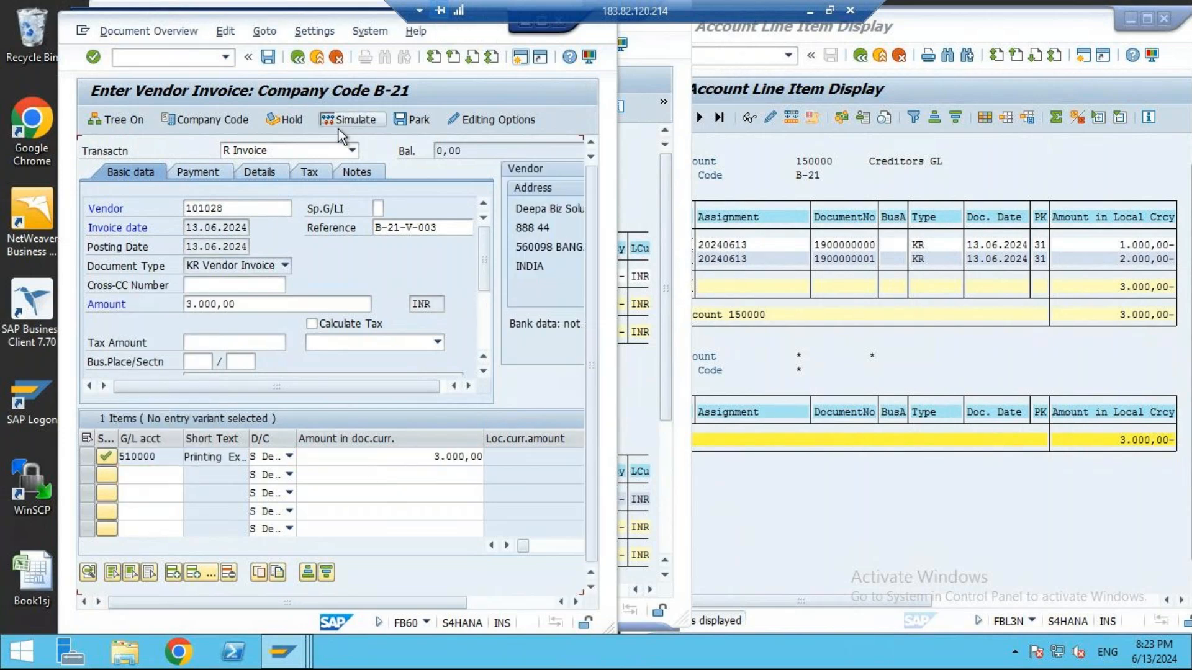
pyautogui.click(265, 57)
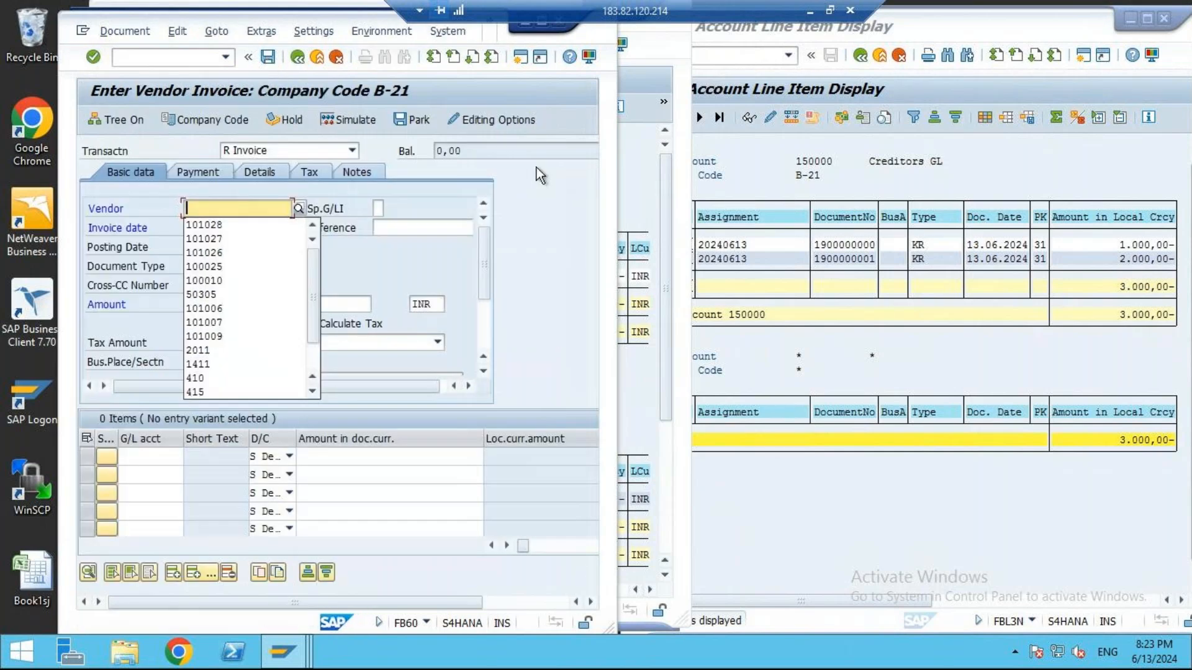
# - Return to the vendor line item display and check its overall total and the session's transaction code
pyautogui.click(634, 154)
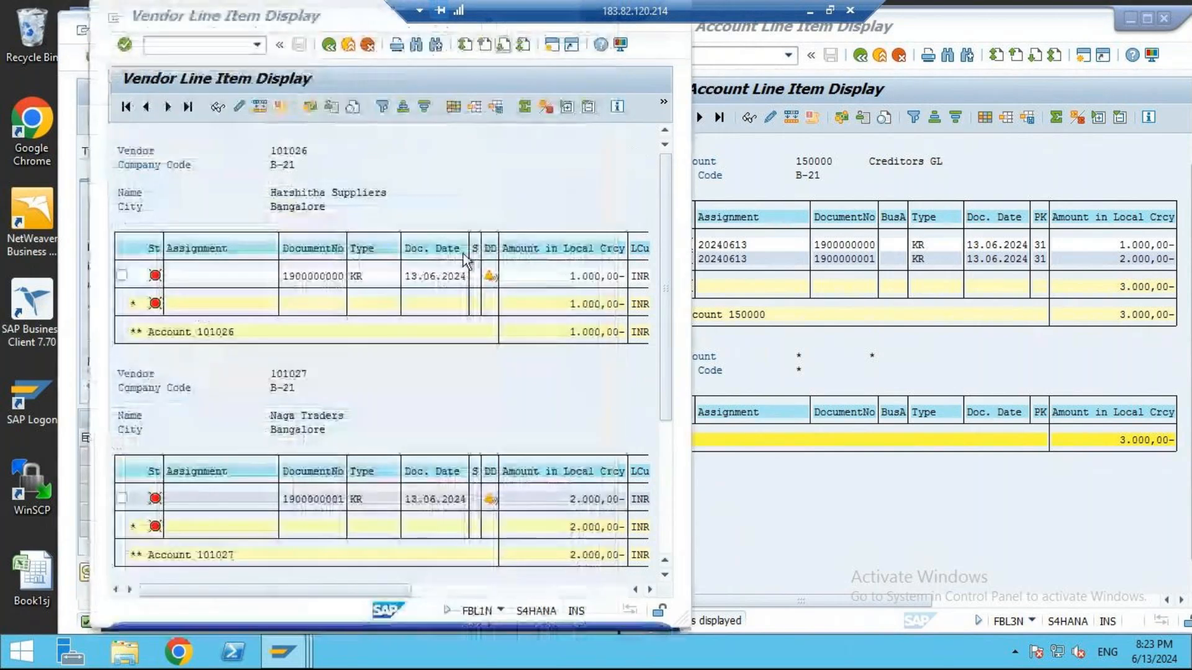
pyautogui.scroll(-2, 530, 457)
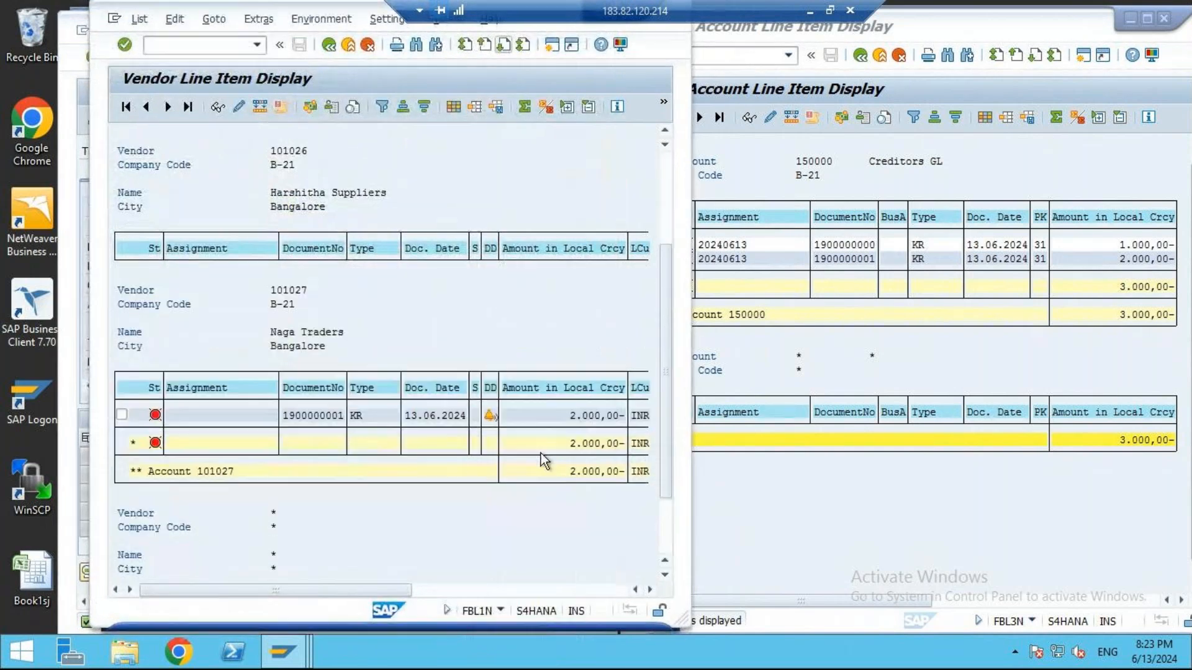
pyautogui.scroll(-2, 542, 453)
pyautogui.click(564, 559)
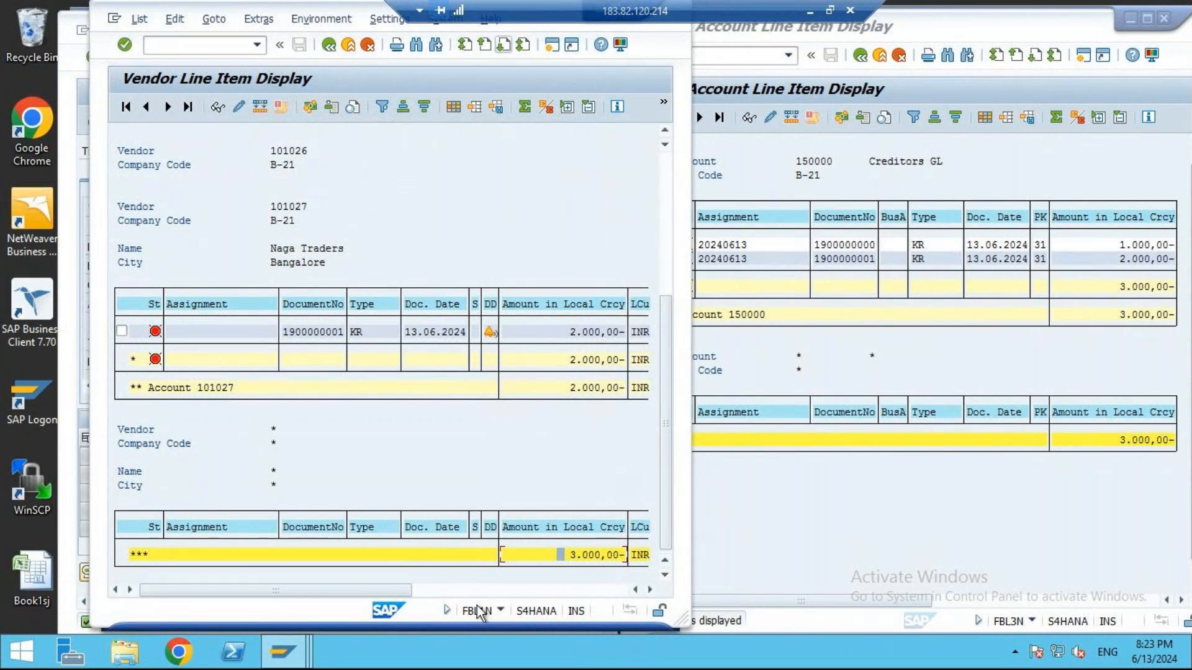
pyautogui.click(499, 611)
pyautogui.click(498, 610)
pyautogui.click(501, 611)
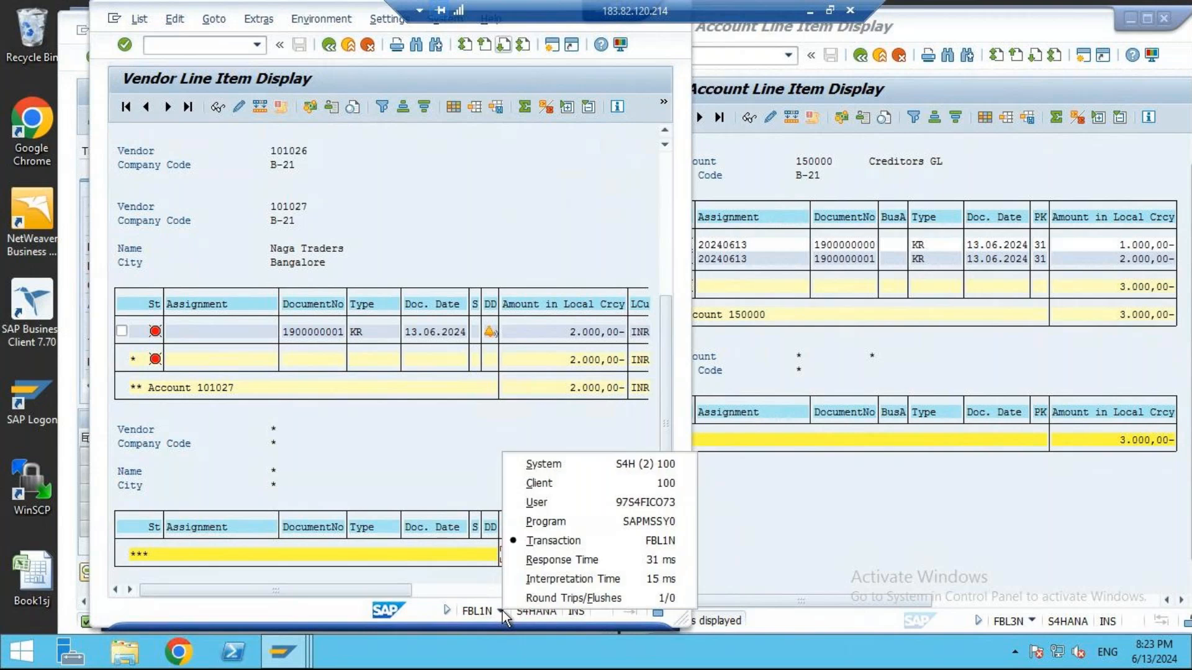
pyautogui.click(472, 475)
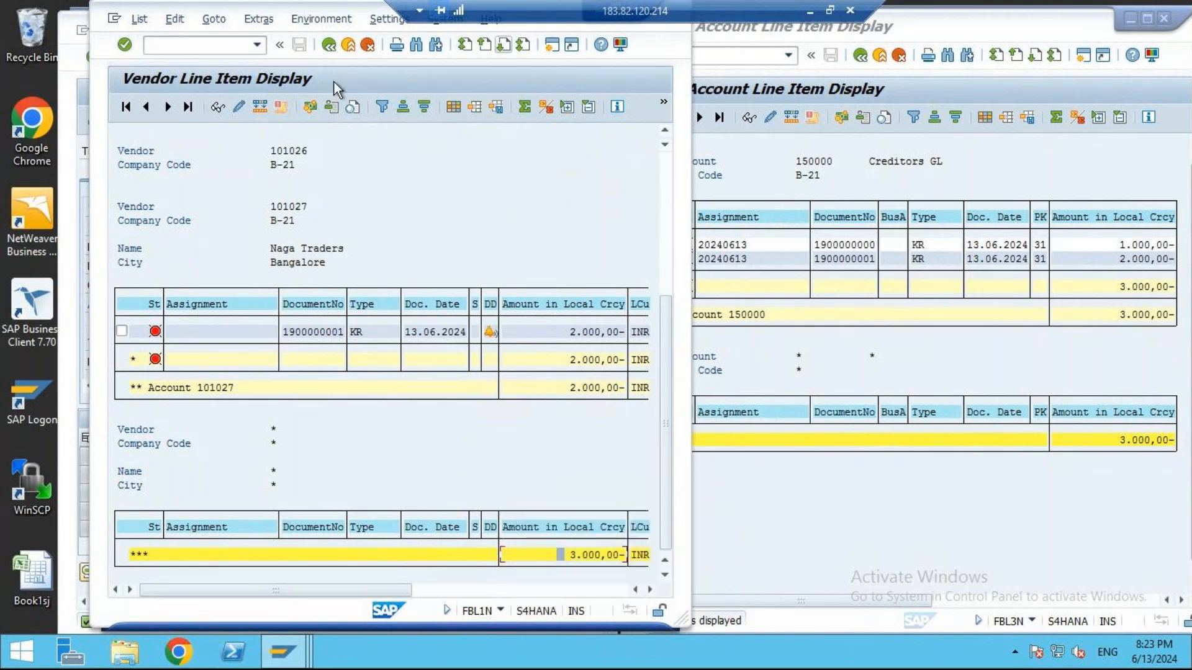
# - Rerun the vendor line item report and examine each vendor's amount and the overall total
pyautogui.click(331, 48)
pyautogui.click(124, 108)
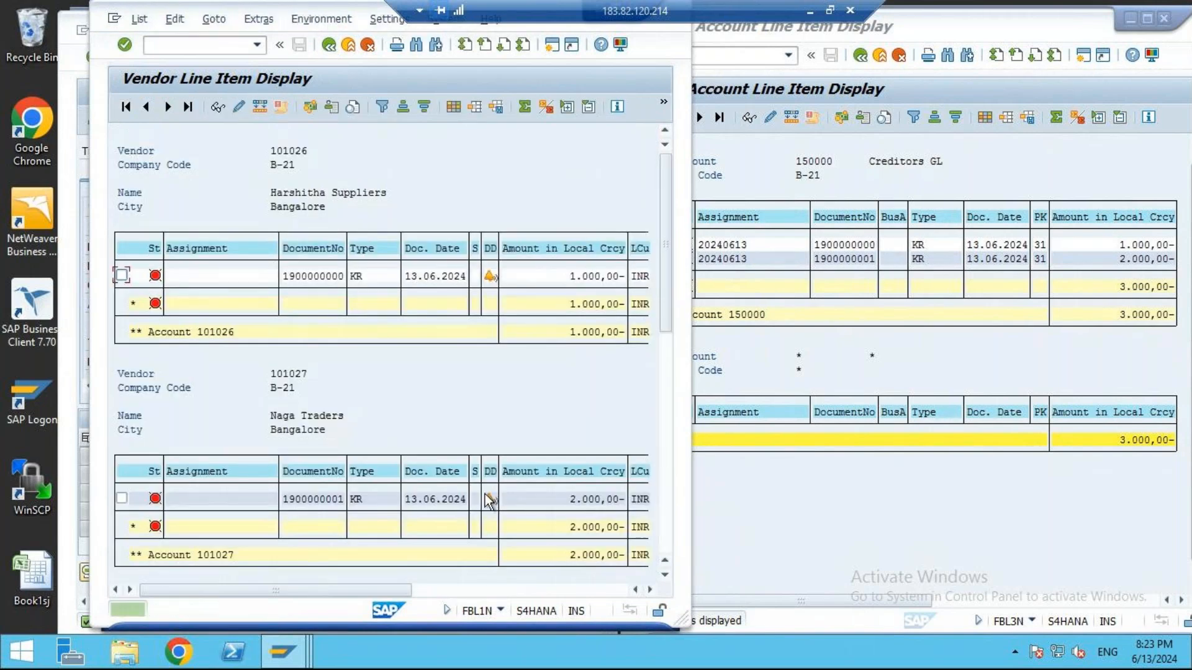
pyautogui.click(555, 276)
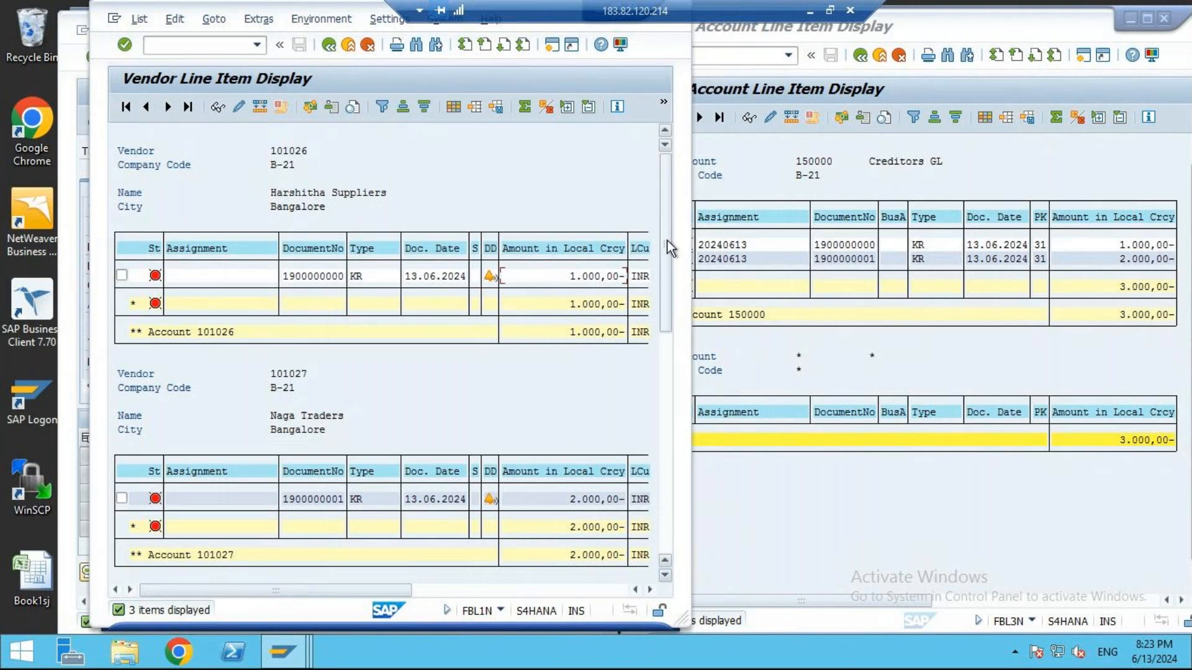
pyautogui.moveTo(670, 248); pyautogui.dragTo(669, 361)
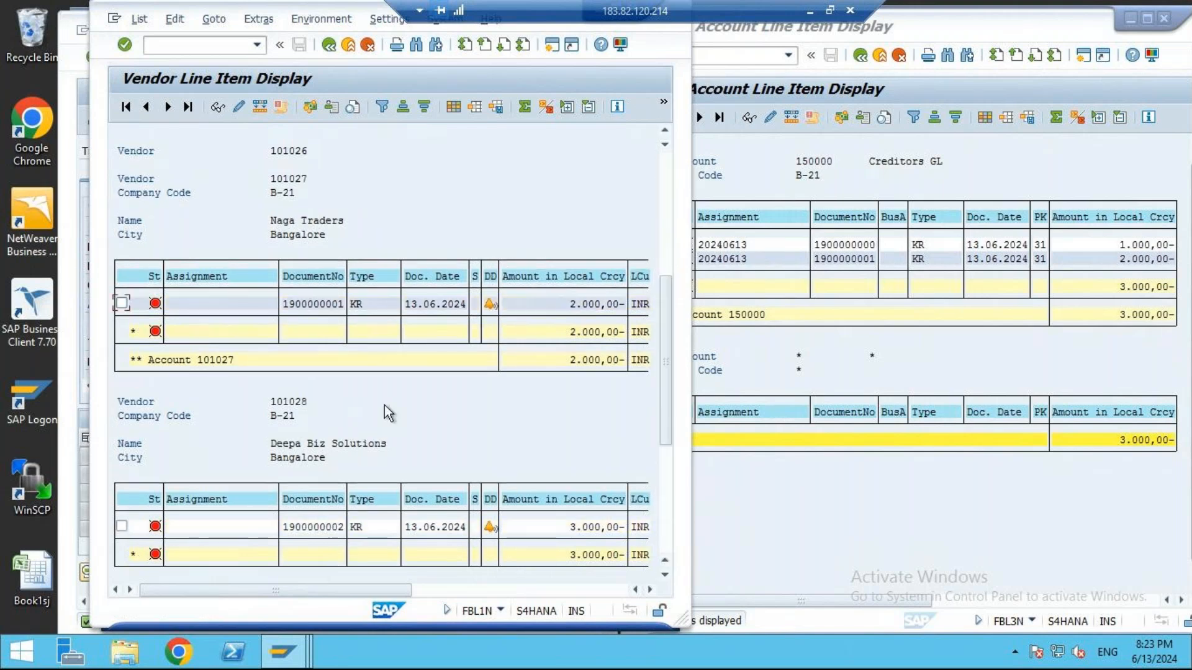
pyautogui.click(583, 304)
pyautogui.click(590, 527)
pyautogui.click(668, 480)
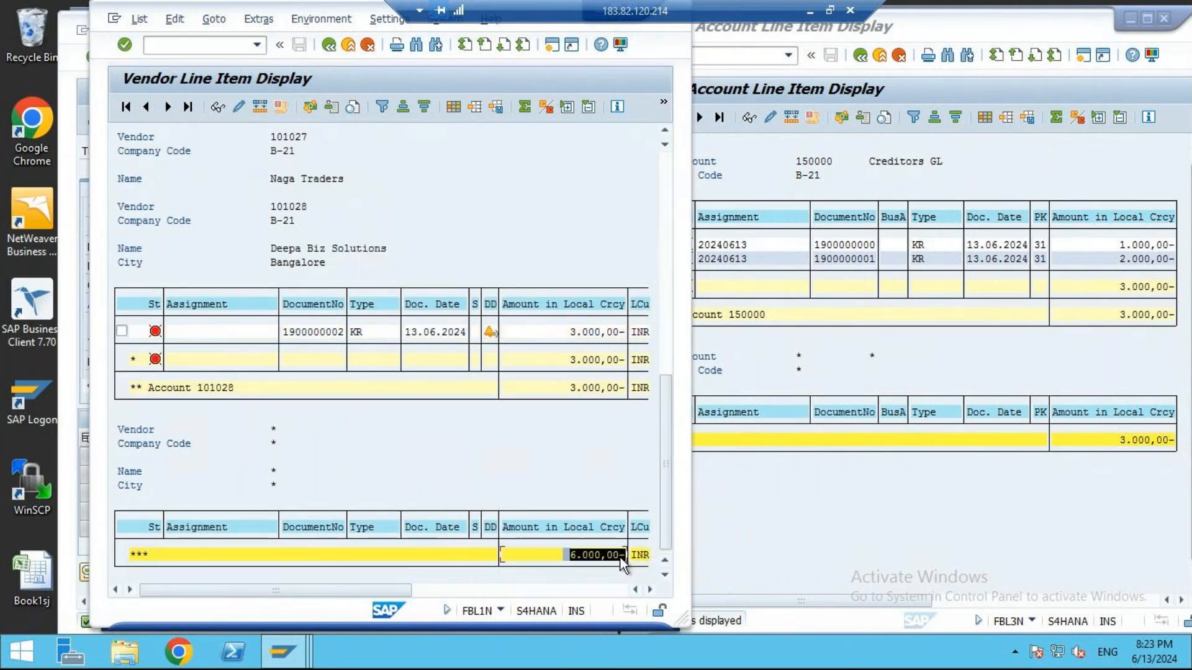
# - Rerun the FBL3N line item report for Creditors GL and compare its total with the vendor total
pyautogui.click(895, 371)
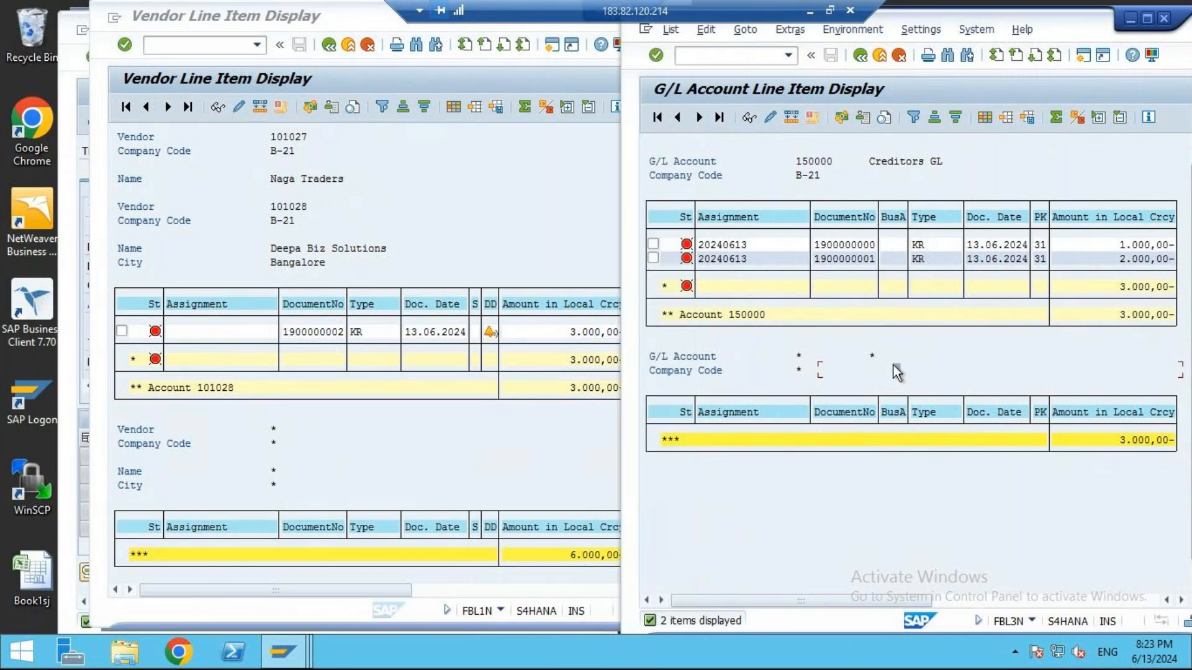
pyautogui.click(1137, 293)
pyautogui.click(859, 56)
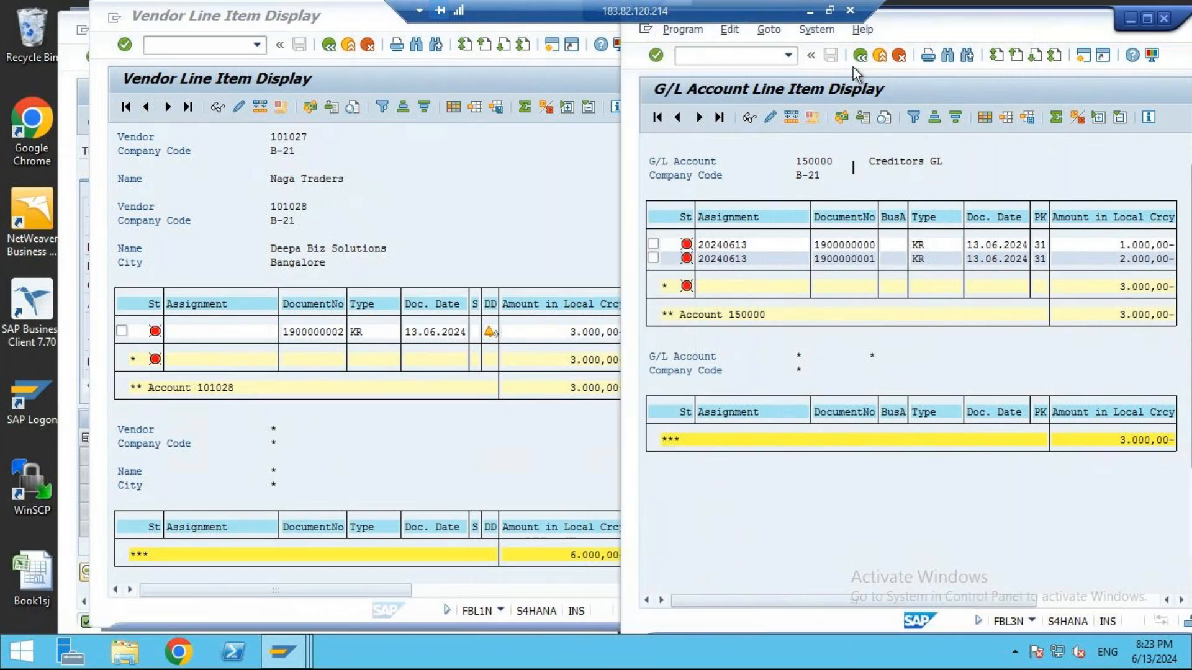
pyautogui.click(656, 117)
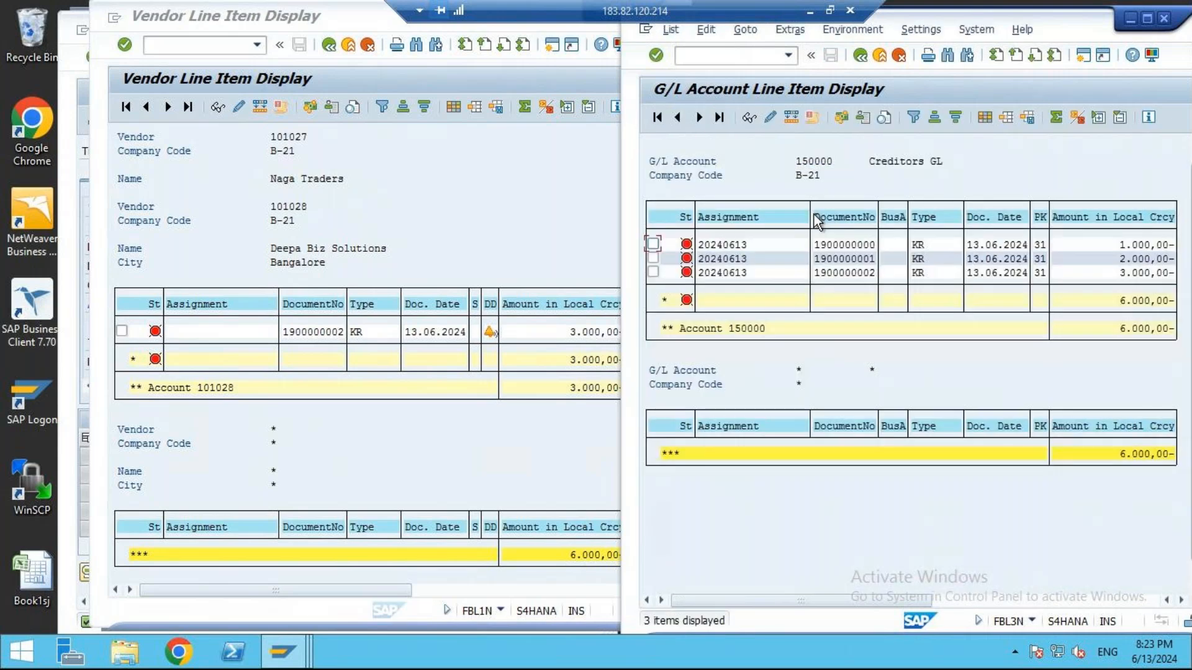
pyautogui.click(1120, 303)
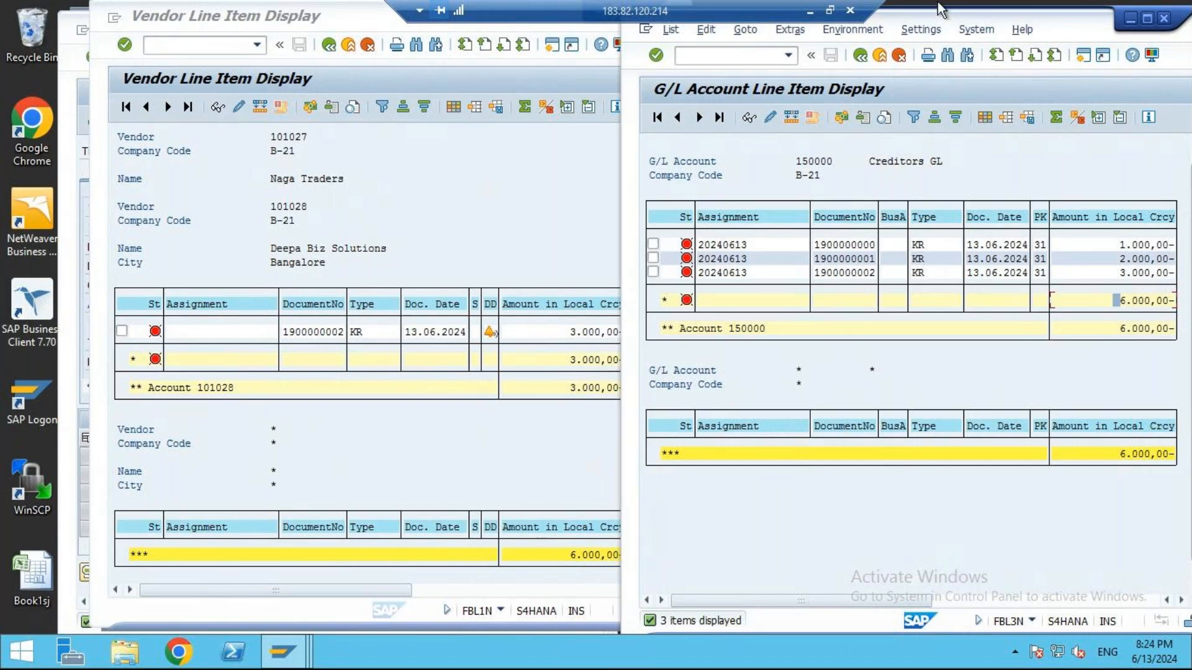
# - Switch to the Excel notes and set the third invoice entry's Printing Exp Dr and Vendor Ac Cr amounts to 3000
pyautogui.click(810, 13)
pyautogui.scroll(-10, 713, 471)
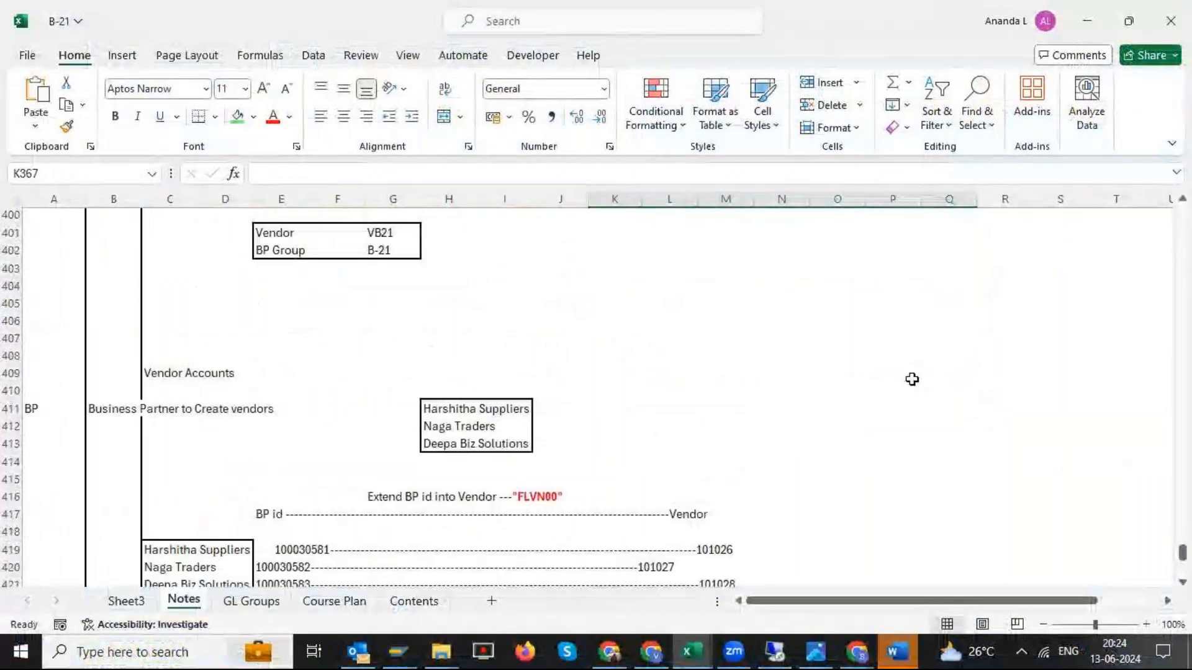
pyautogui.scroll(-4, 912, 379)
pyautogui.click(1117, 447)
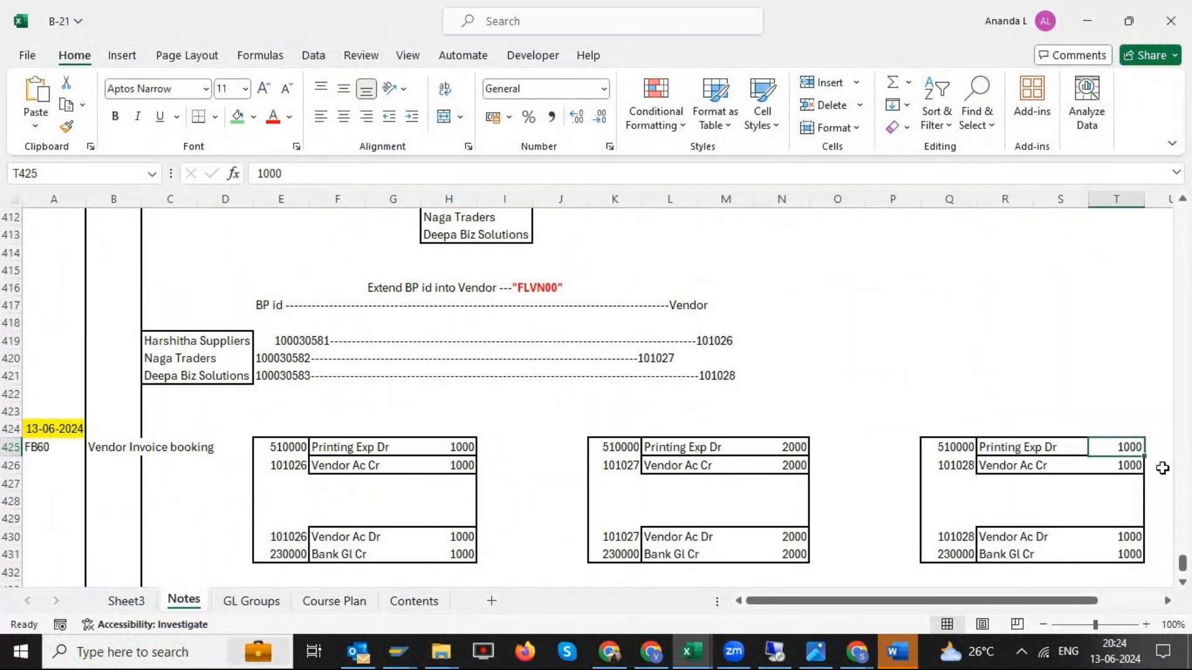
pyautogui.write('3000')
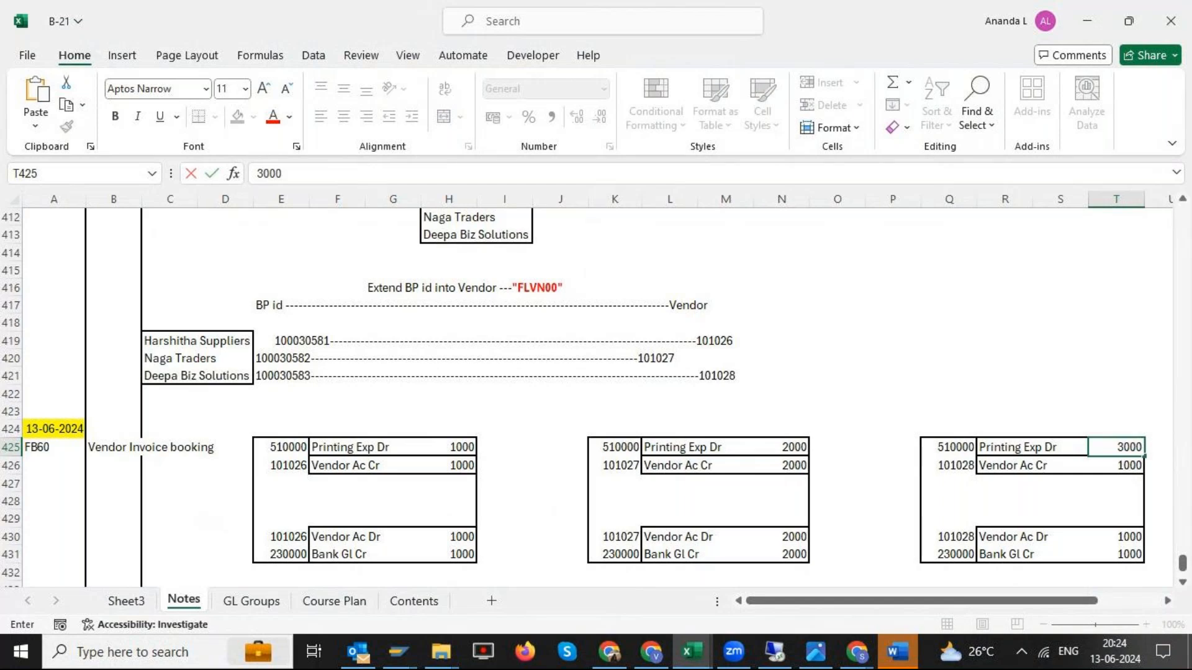
pyautogui.press('Return')
pyautogui.write('3000')
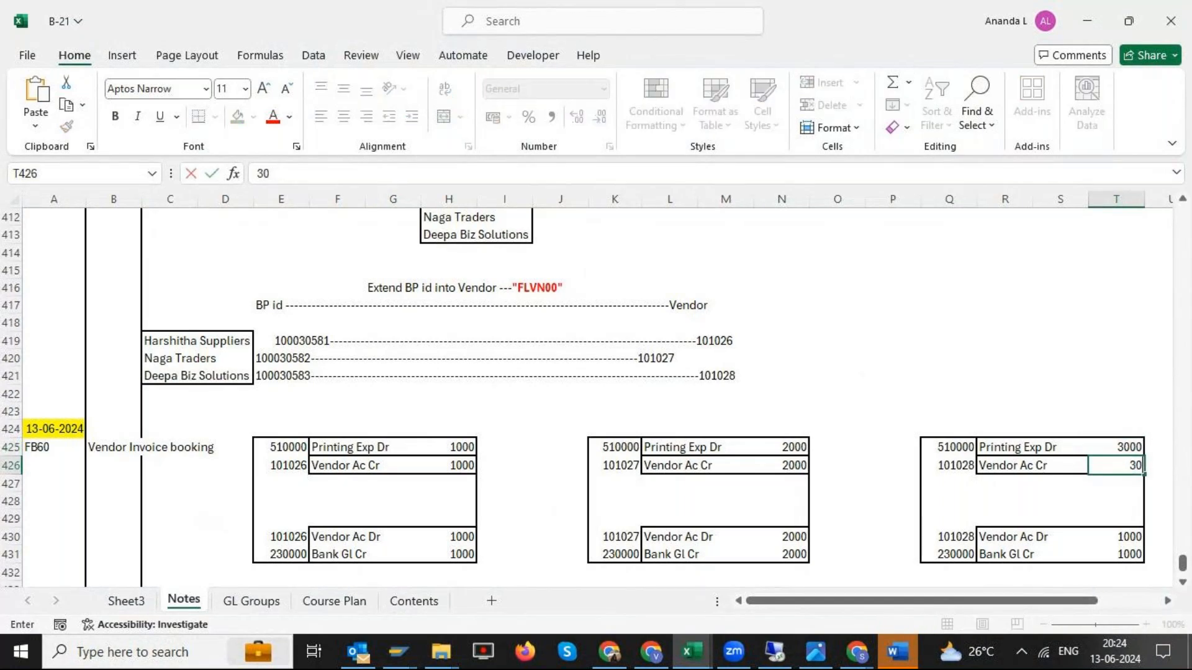
pyautogui.press('Return')
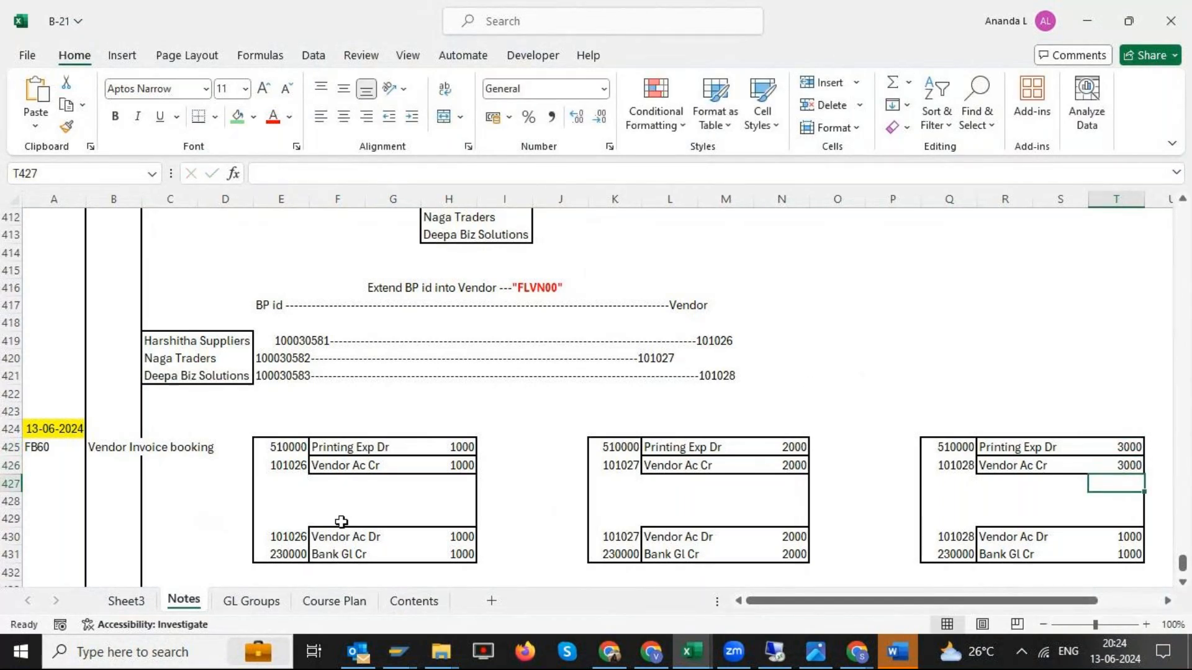
# - Review the first vendor's payment entry with the Vendor Ac Dr and Bank Gl Cr lines in the notes
pyautogui.scroll(-2, 335, 509)
pyautogui.moveTo(339, 434); pyautogui.dragTo(399, 441)
pyautogui.click(399, 444)
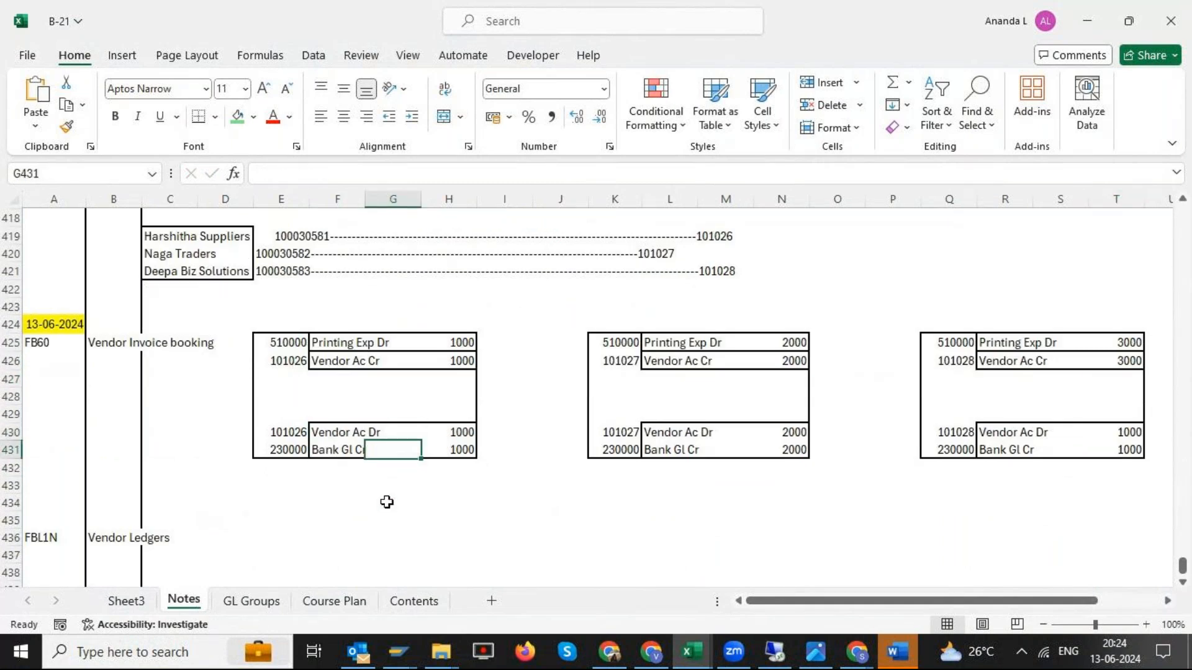
# - Enter the note "Open items ---- invoice booked but not yet paid called open items" in cell E437, below the Vendor Ledgers row
pyautogui.moveTo(338, 345); pyautogui.dragTo(737, 364)
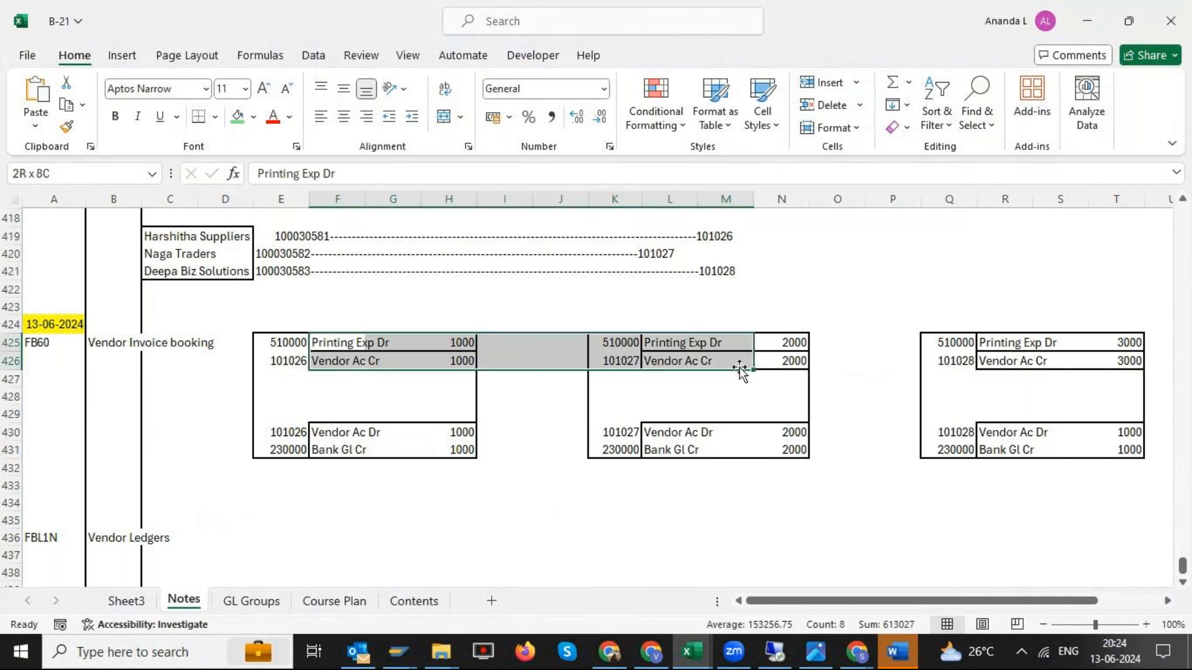
pyautogui.click(737, 367)
pyautogui.scroll(-2, 372, 435)
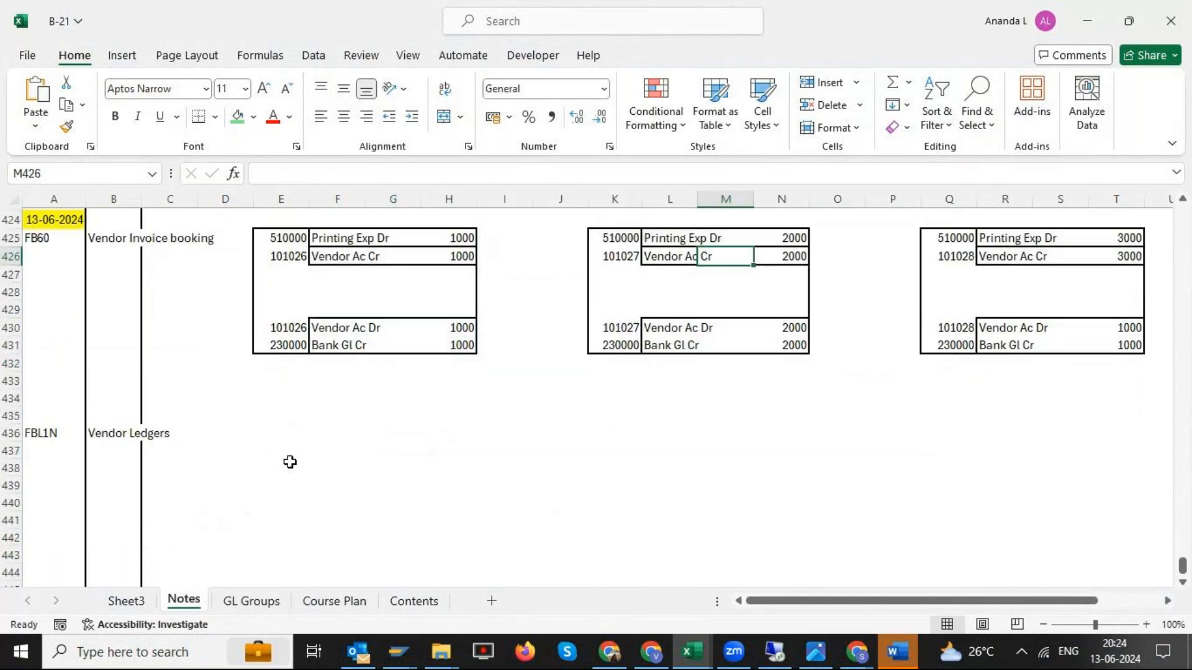
pyautogui.click(282, 448)
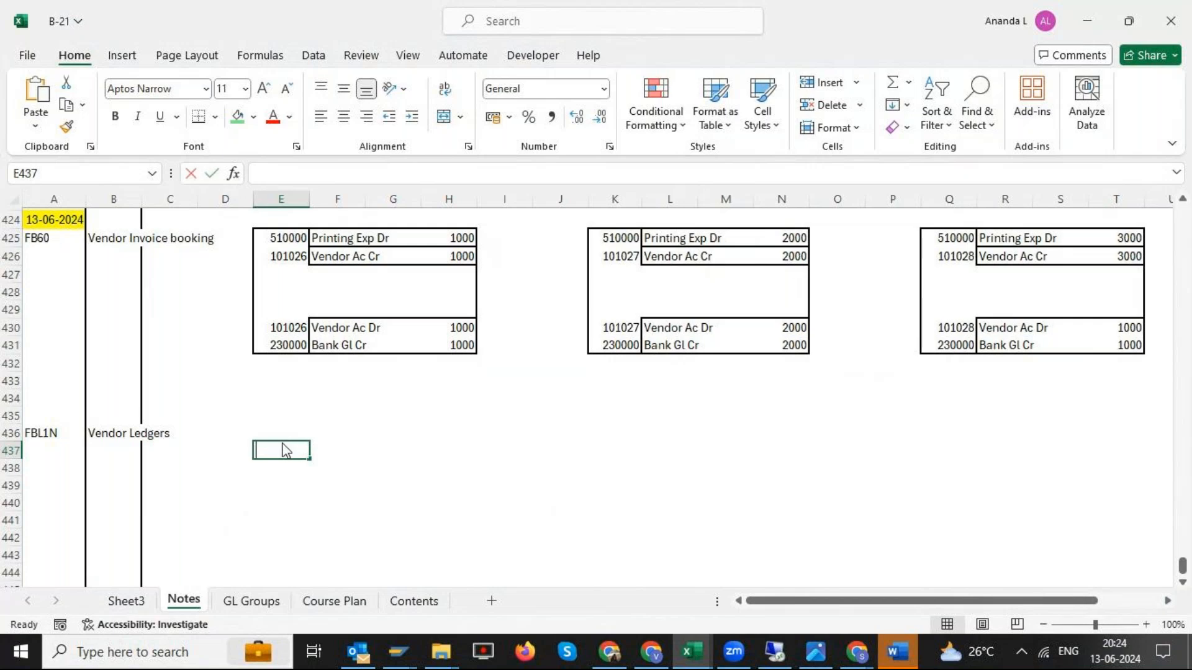
pyautogui.write('Open items')
pyautogui.write(' ----')
pyautogui.write(' invoice boo')
pyautogui.write('ked but')
pyautogui.write(' not yet pa')
pyautogui.write('id called op')
pyautogui.write('en tim')
pyautogui.press('BackSpace')
pyautogui.press('BackSpace')
pyautogui.press('BackSpace')
pyautogui.write('items')
pyautogui.press('BackSpace')
pyautogui.press('BackSpace')
pyautogui.write('ms')
# - Make the open items note across E437:K437 bold and surround it with a thick outside border
pyautogui.hotkey('shift', 'Right')
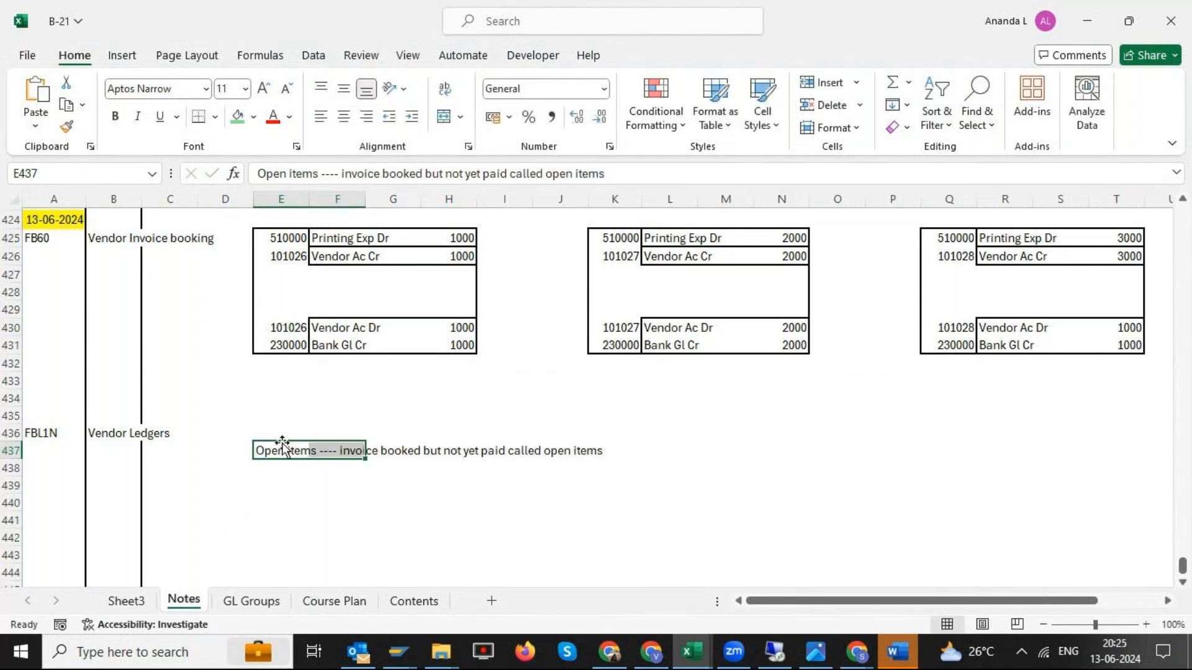
pyautogui.hotkey('shift', 'Right')
pyautogui.hotkey('shift', 'Right')
pyautogui.hotkey('shift', 'Right')
pyautogui.hotkey('shift', 'Right')
pyautogui.hotkey('shift', 'Right')
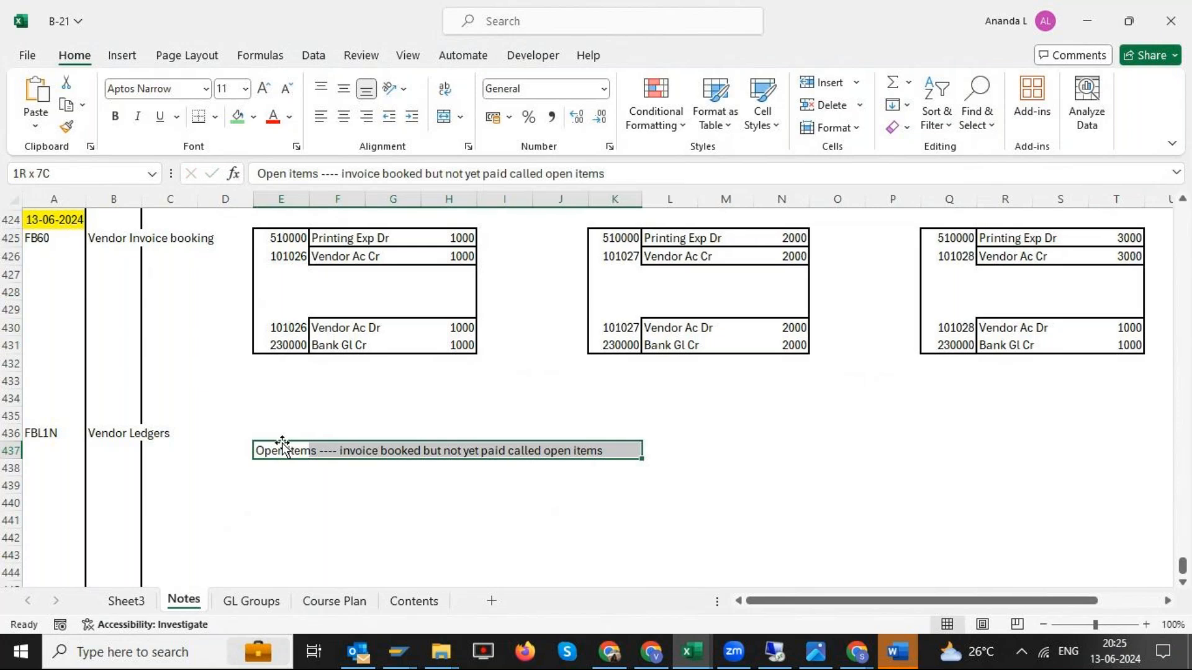
pyautogui.click(115, 117)
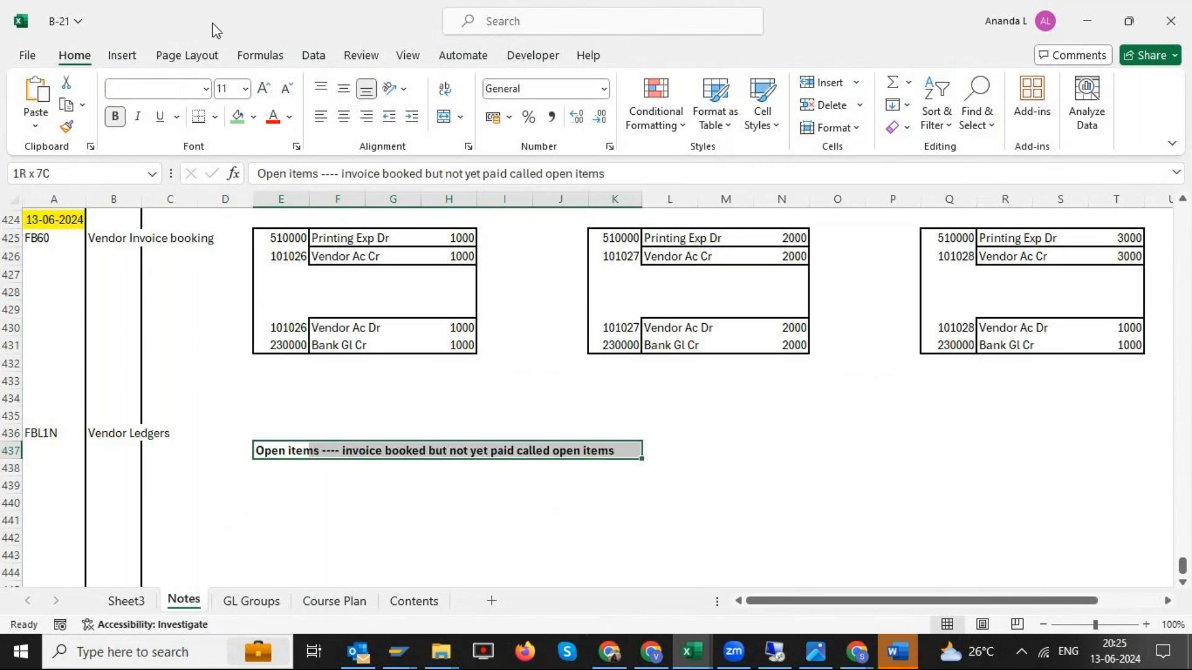
pyautogui.click(214, 116)
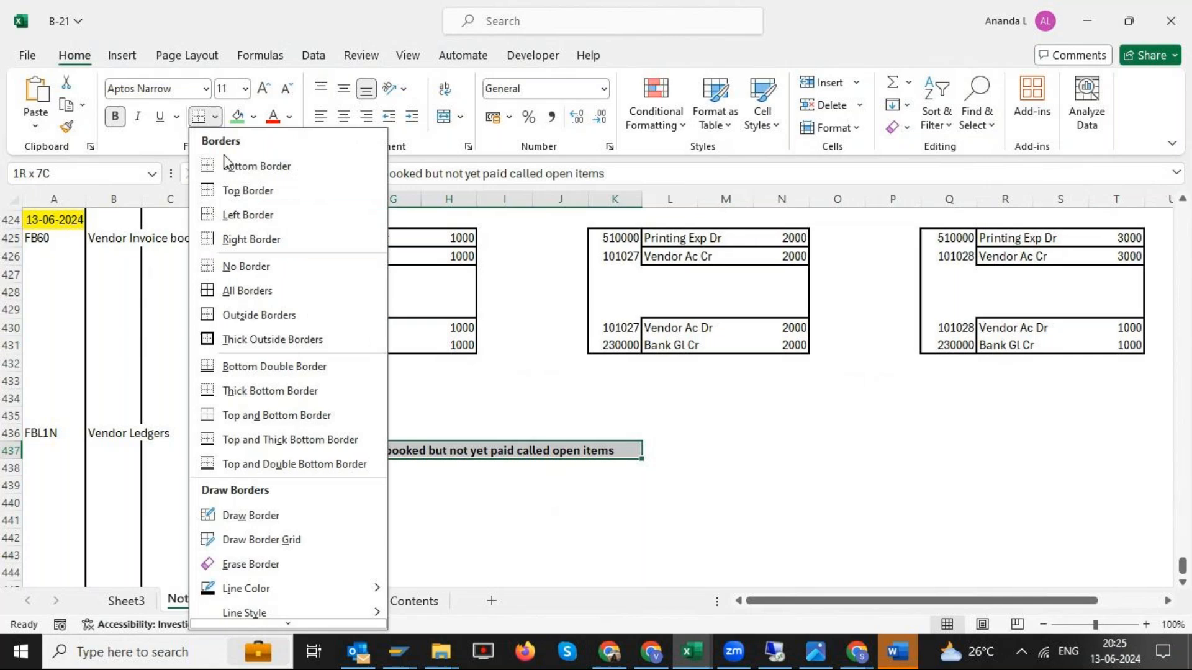
pyautogui.click(270, 339)
pyautogui.click(335, 538)
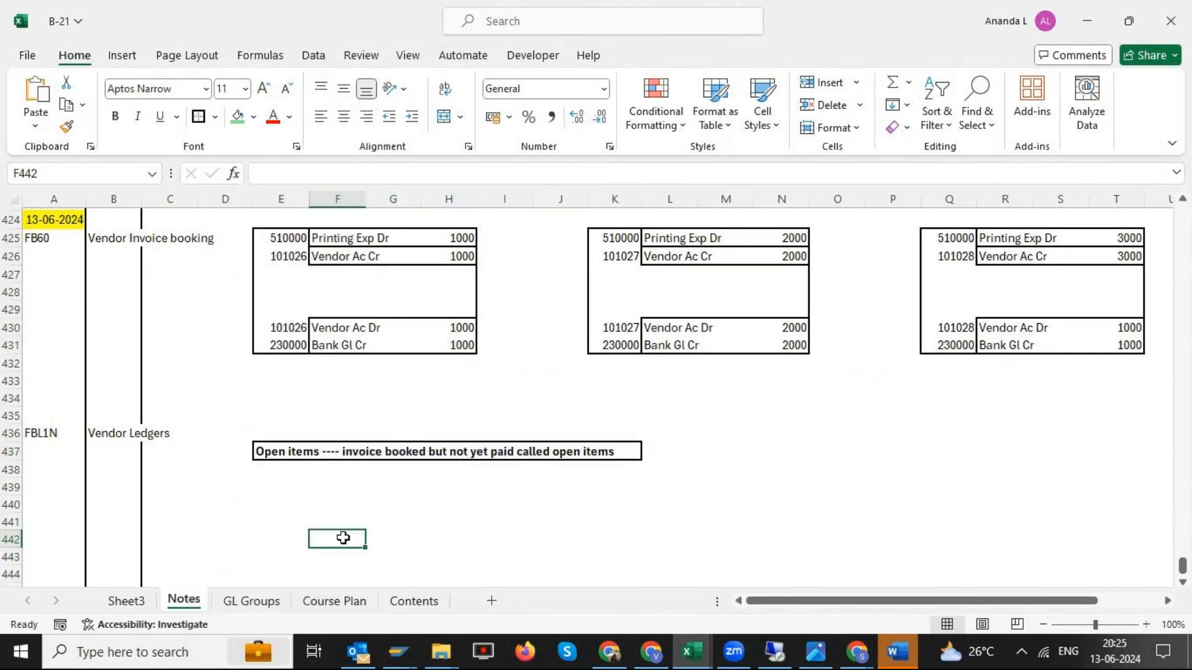
# - Label the payment entries by entering F-53 in A430 and Vendor Payments in B430
pyautogui.click(66, 340)
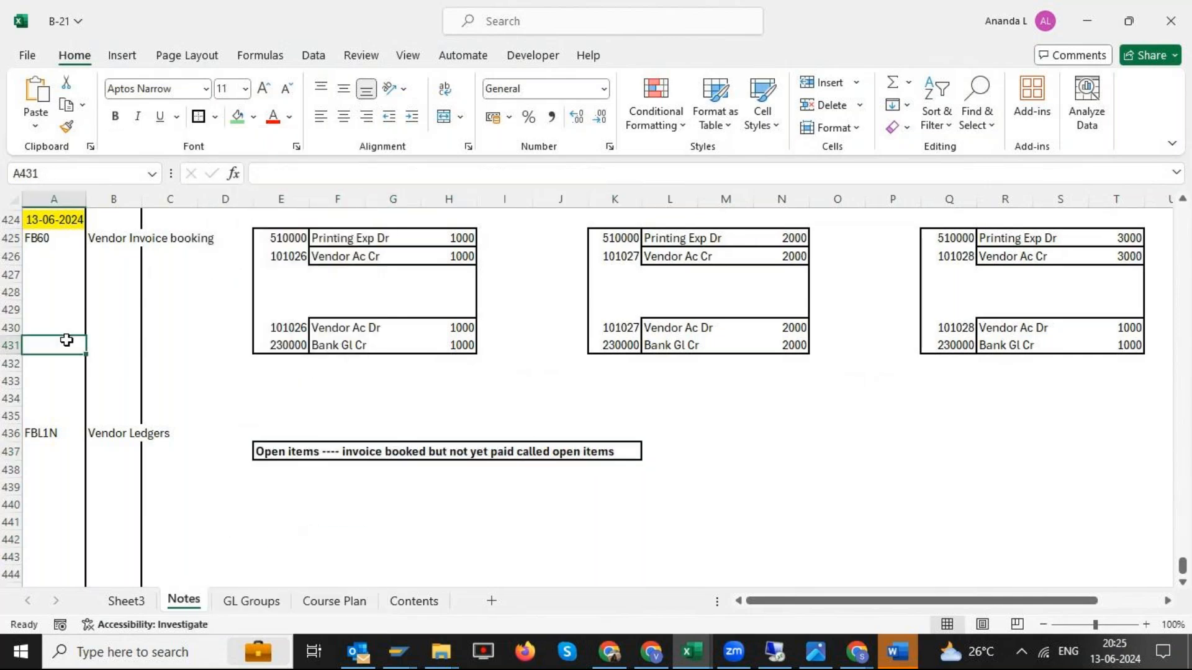
pyautogui.press('Up')
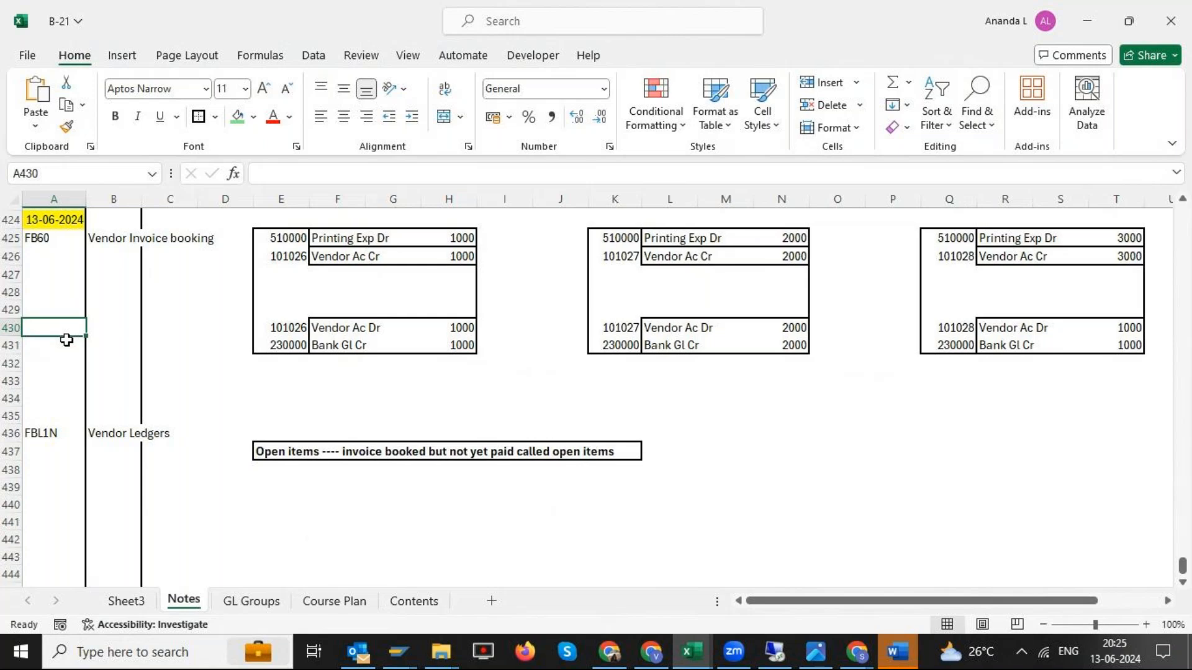
pyautogui.write('F-53')
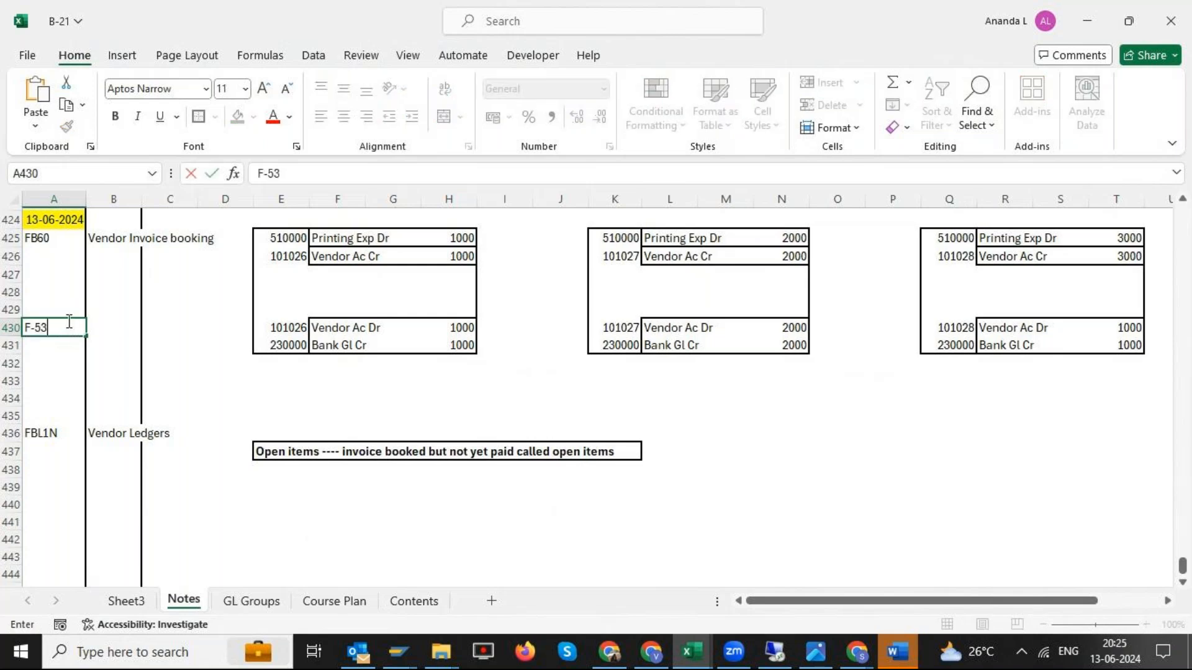
pyautogui.press('Tab')
pyautogui.write('Vendor Pa')
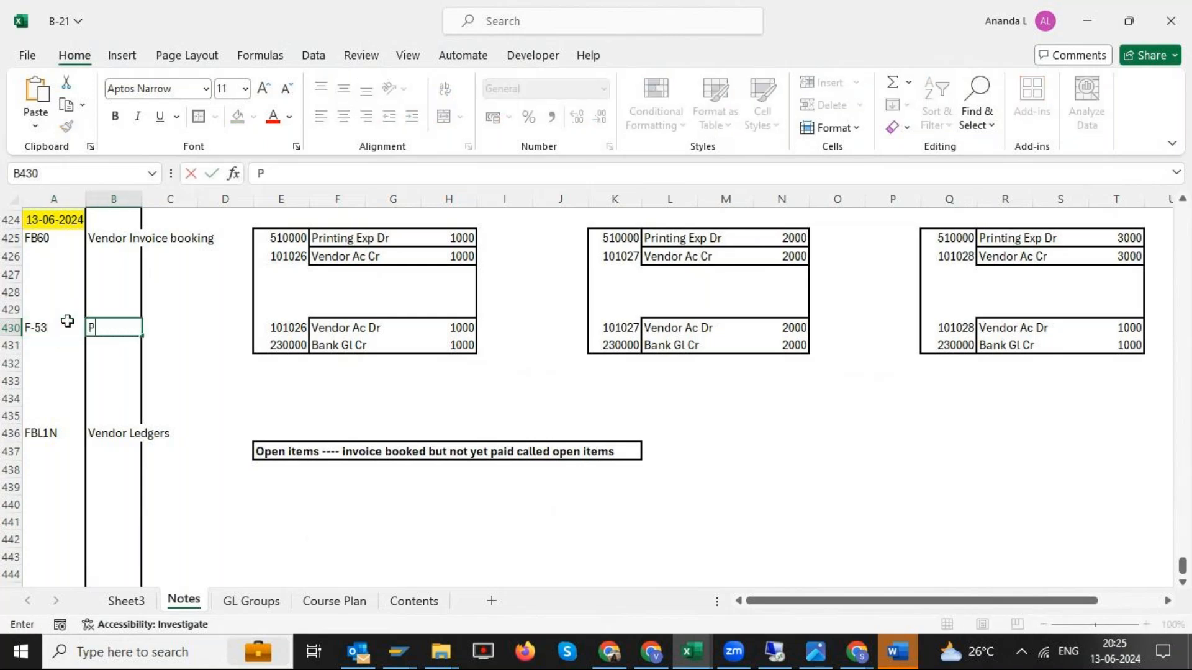
pyautogui.write('yments')
pyautogui.press('BackSpace')
pyautogui.press('BackSpace')
pyautogui.press('BackSpace')
pyautogui.write('nts')
pyautogui.press('Return')
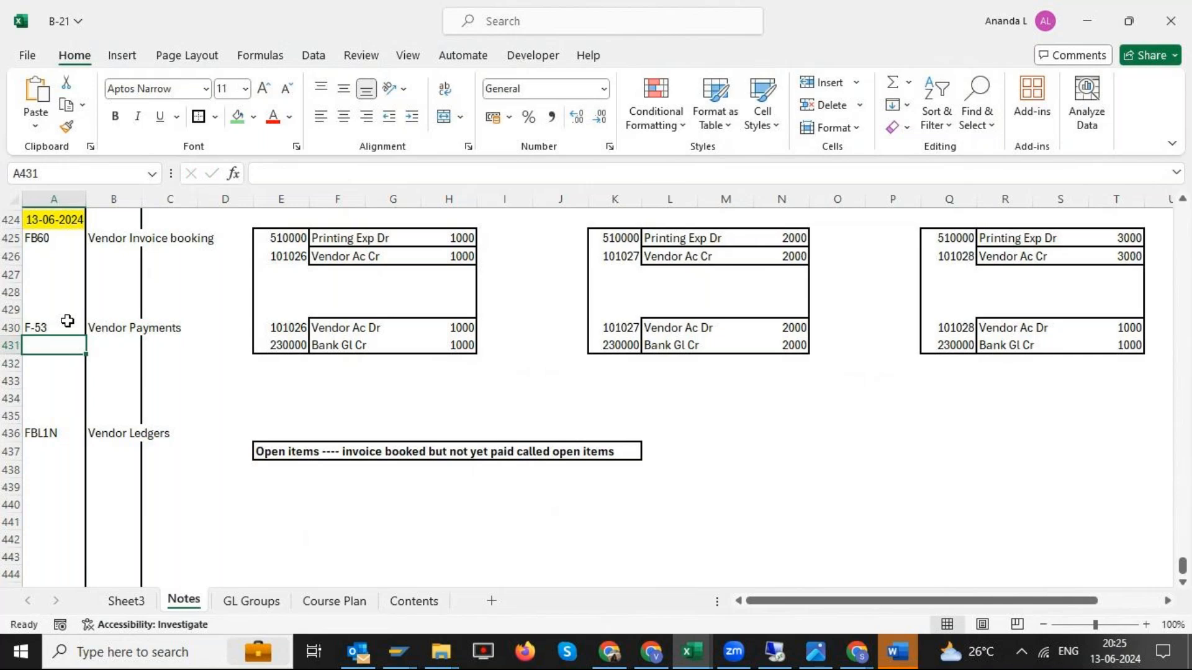
# - Switch to the Word document on F-53 Vendor Payment Posting and read through its steps from menu path to posted document
pyautogui.click(51, 329)
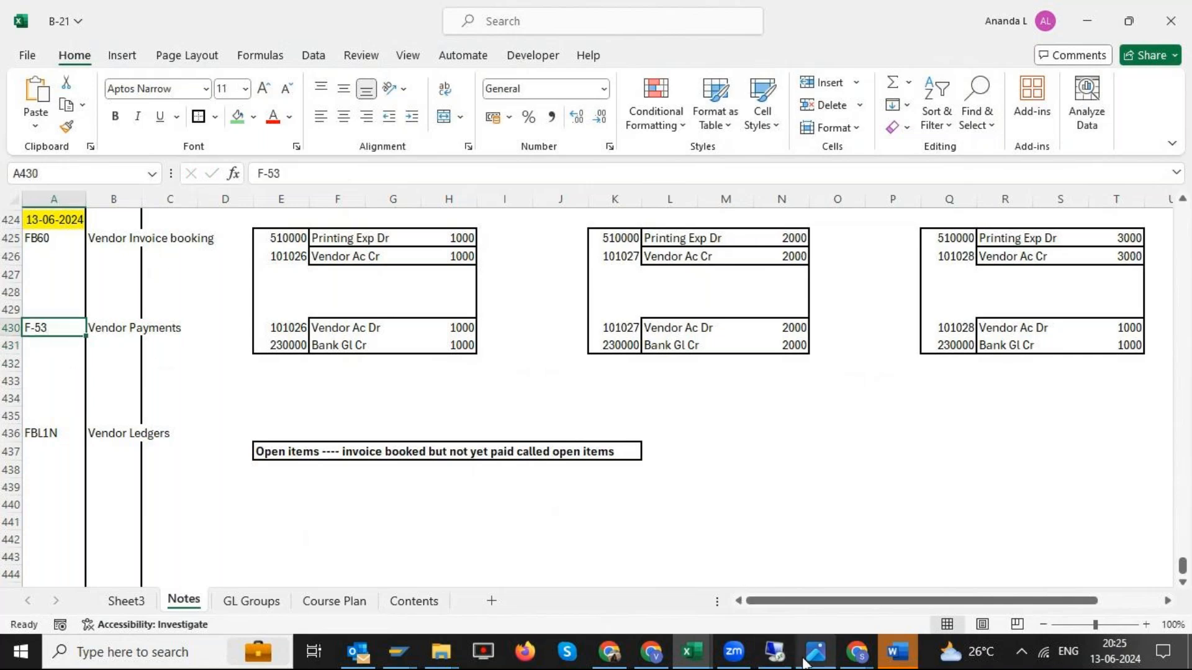
pyautogui.click(898, 652)
pyautogui.scroll(-3, 510, 215)
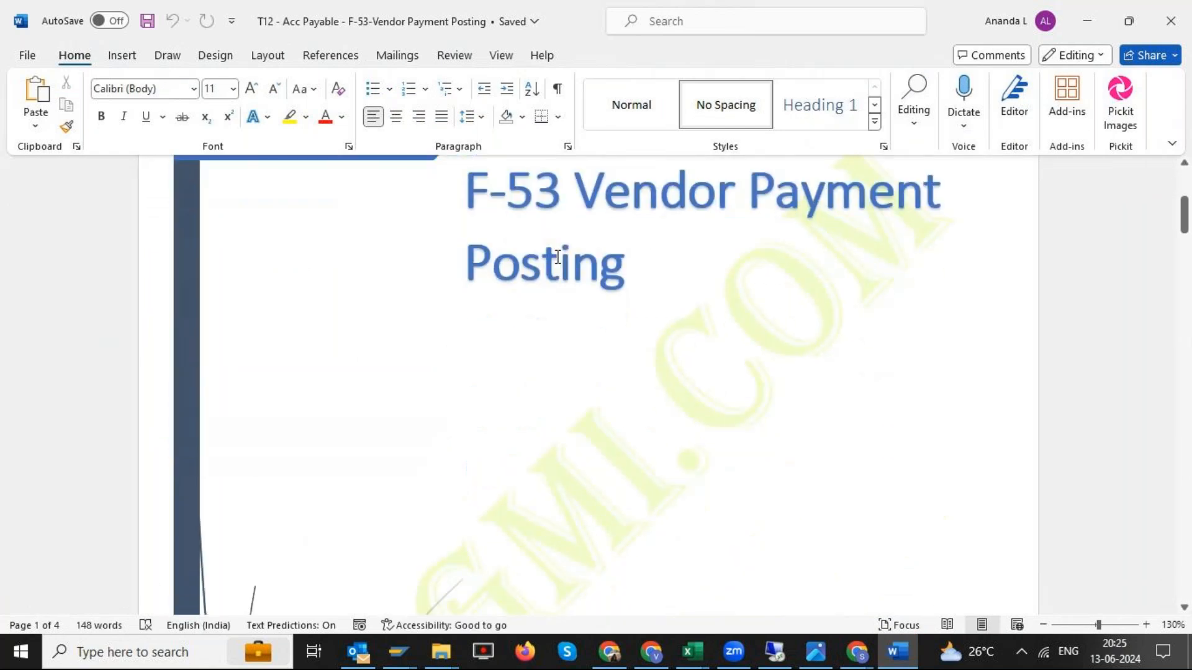
pyautogui.scroll(-5, 715, 309)
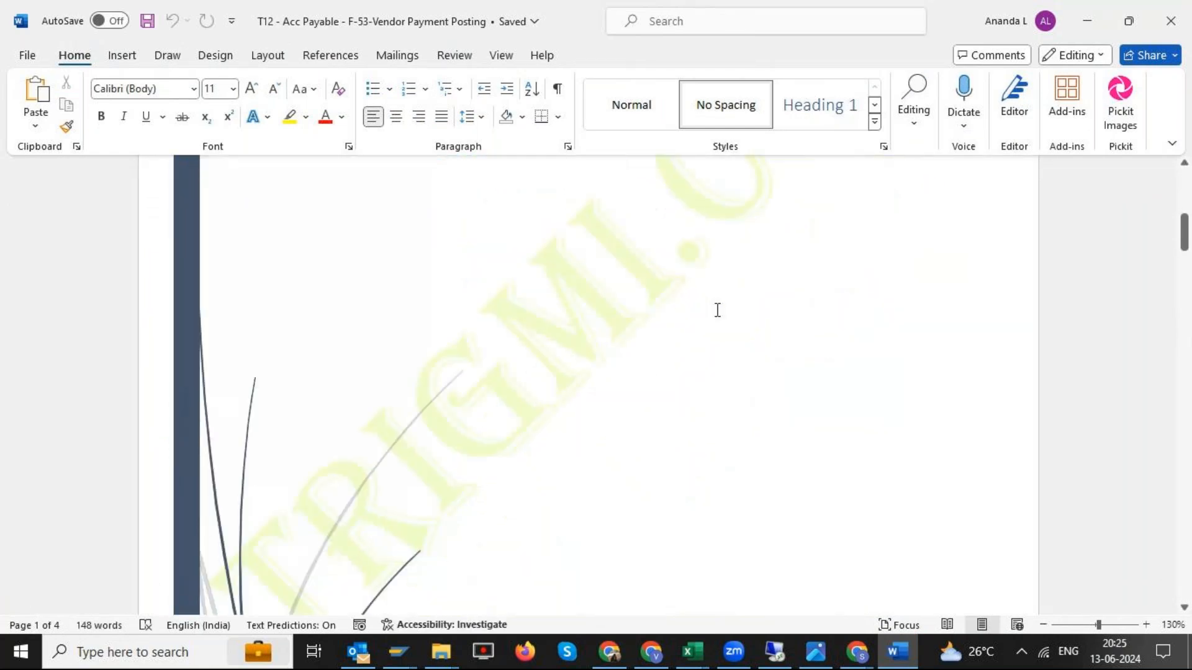
pyautogui.scroll(-8, 717, 310)
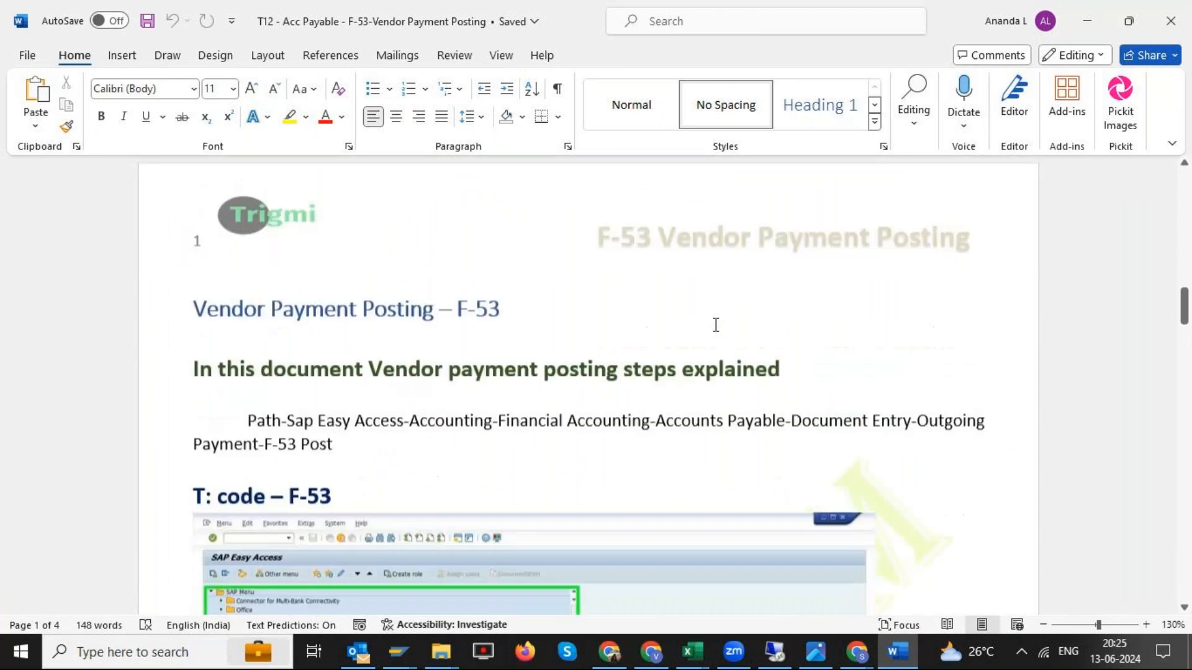
pyautogui.scroll(-1, 715, 324)
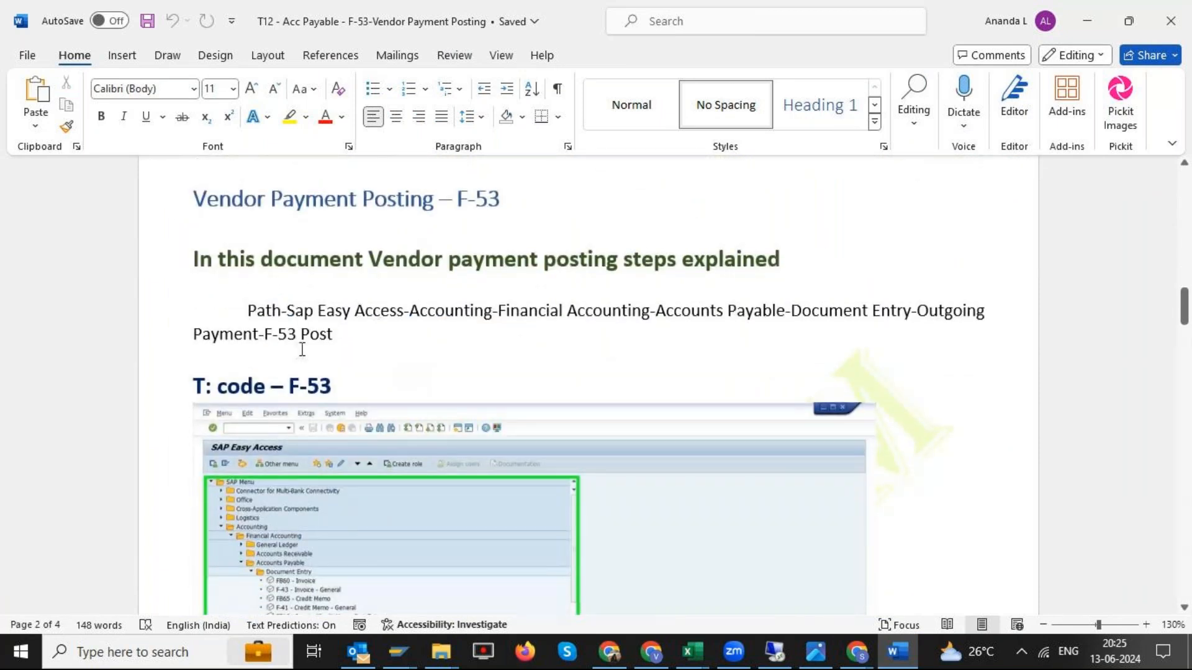
pyautogui.scroll(-12, 301, 345)
pyautogui.scroll(-10, 400, 371)
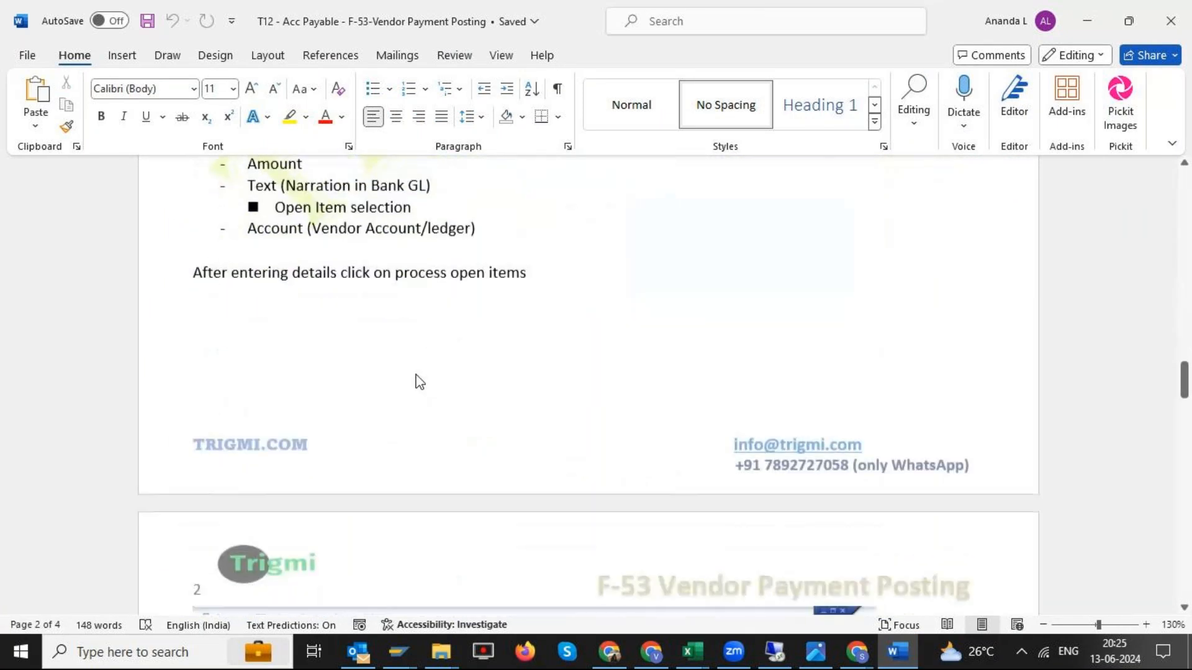
pyautogui.scroll(-12, 422, 375)
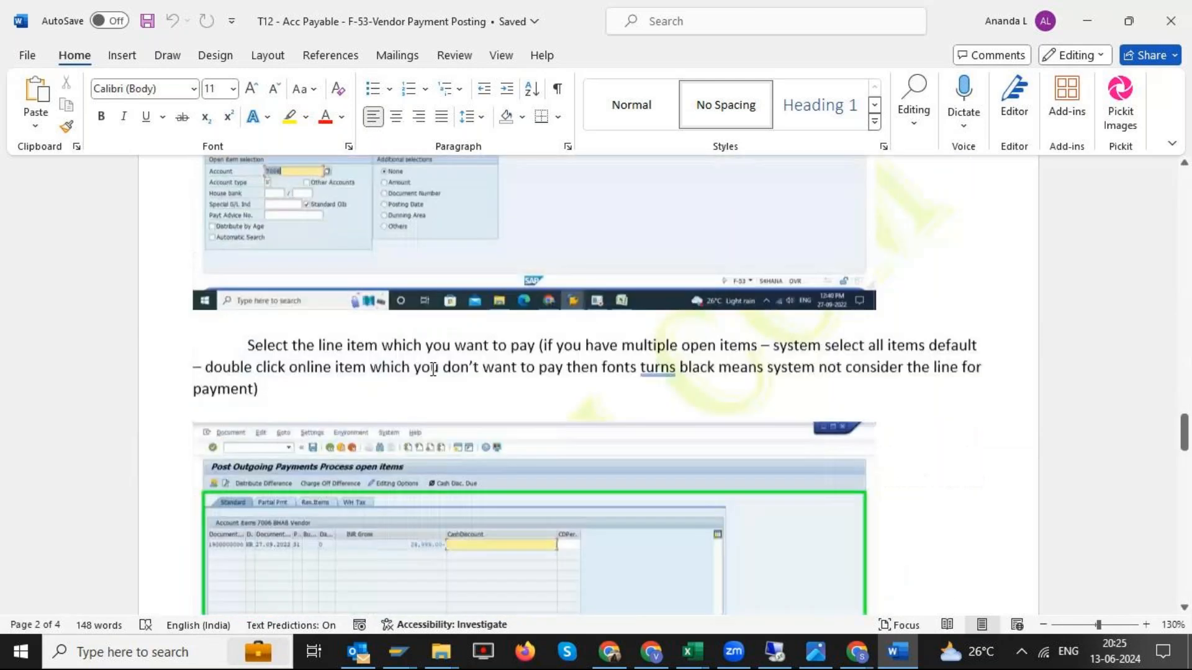
pyautogui.scroll(-4, 432, 370)
pyautogui.scroll(5, 434, 372)
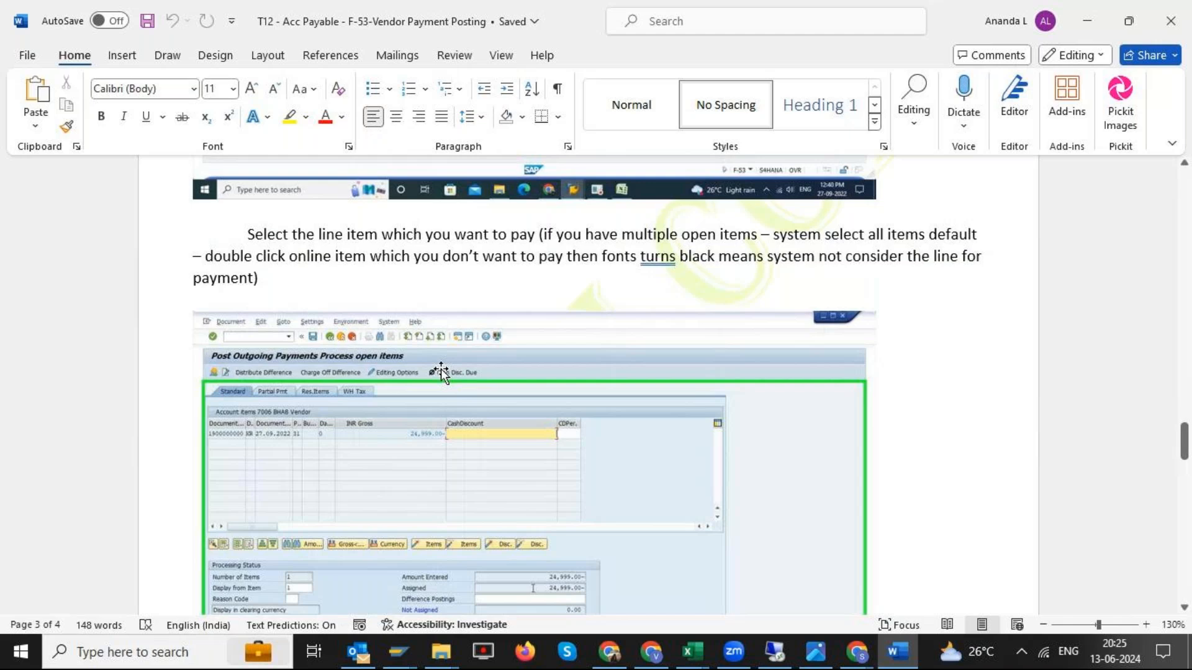
pyautogui.scroll(-12, 442, 371)
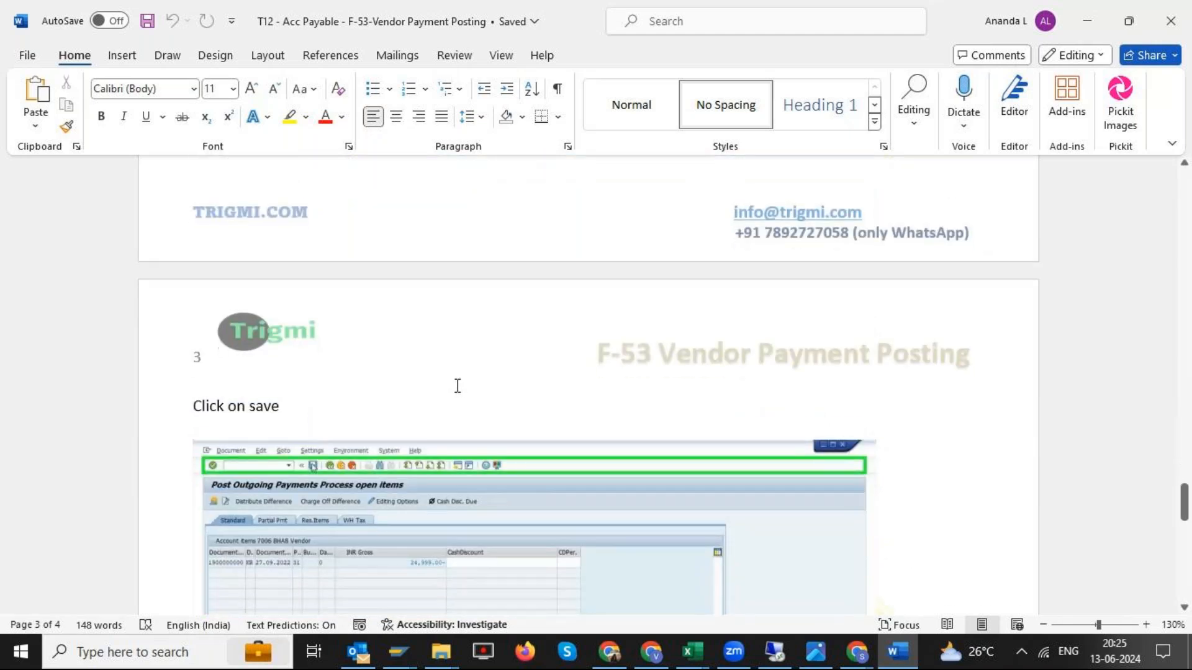
pyautogui.scroll(-15, 465, 400)
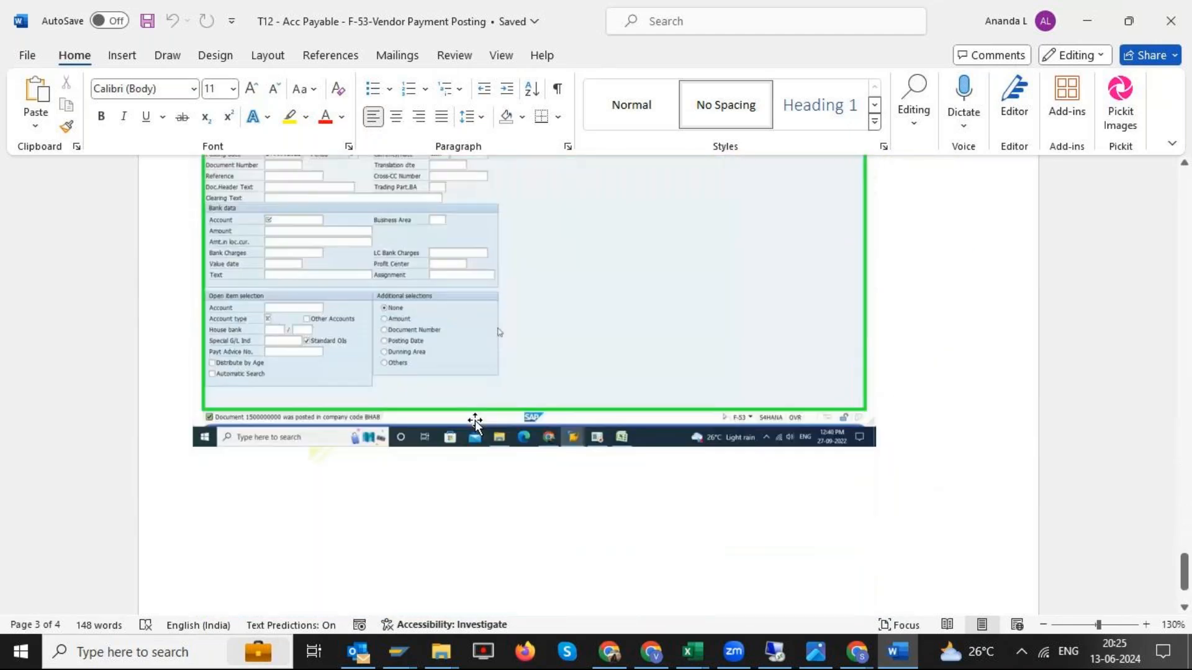
# - Return to the Excel notes and review the open items definition
pyautogui.hotkey('alt', 'Tab')
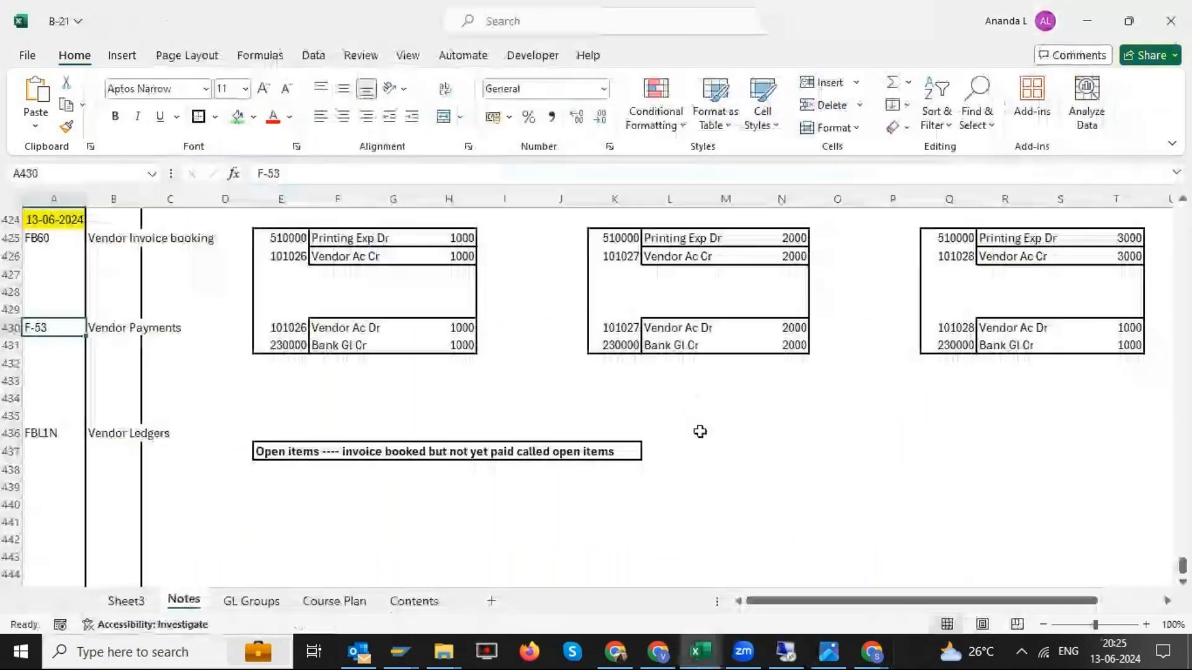
pyautogui.moveTo(281, 539); pyautogui.dragTo(282, 522)
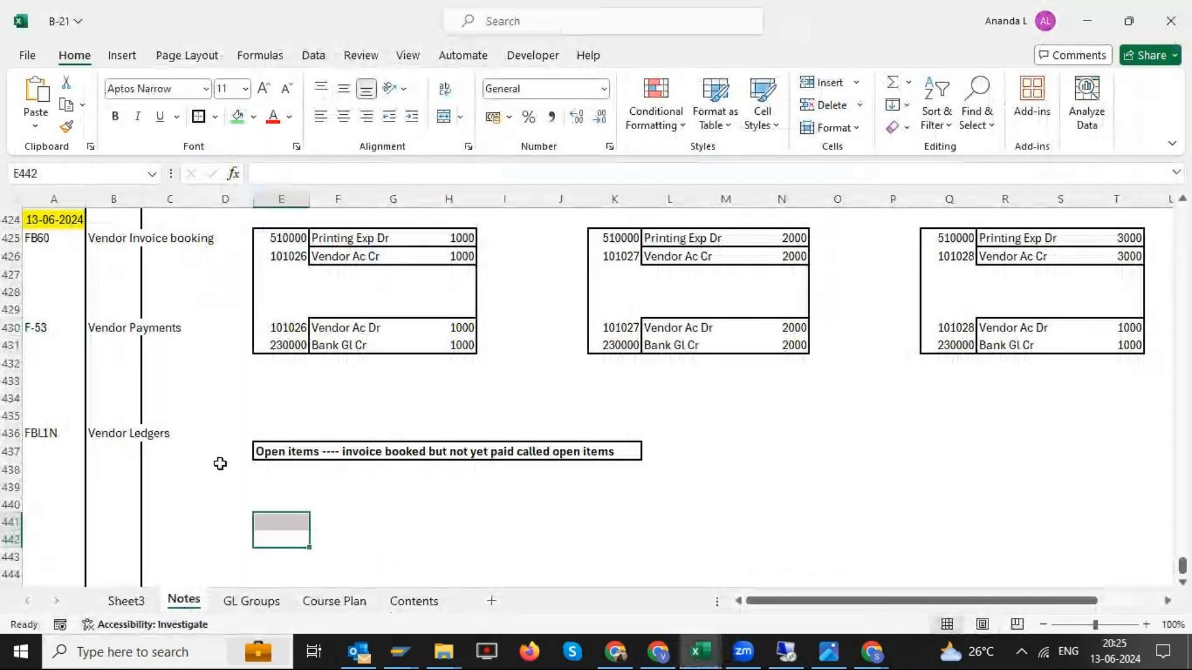
pyautogui.moveTo(283, 452); pyautogui.dragTo(580, 453)
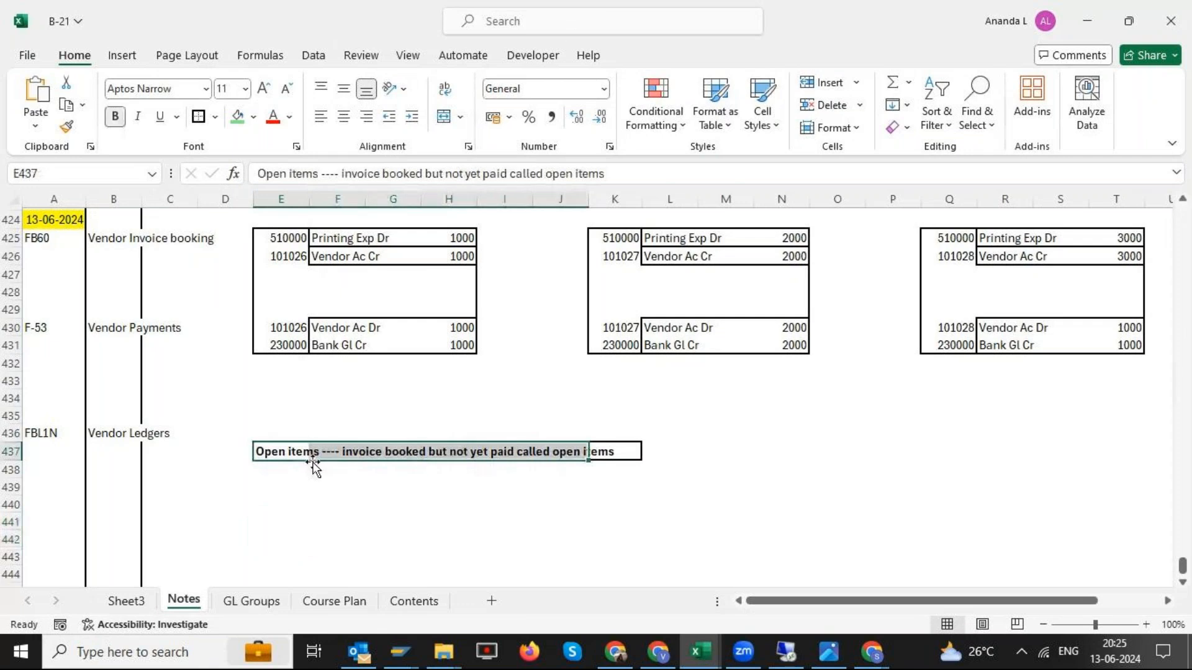
# - Switch to the SAP remote desktop session and place its reduced window beside the Excel notes
pyautogui.click(787, 652)
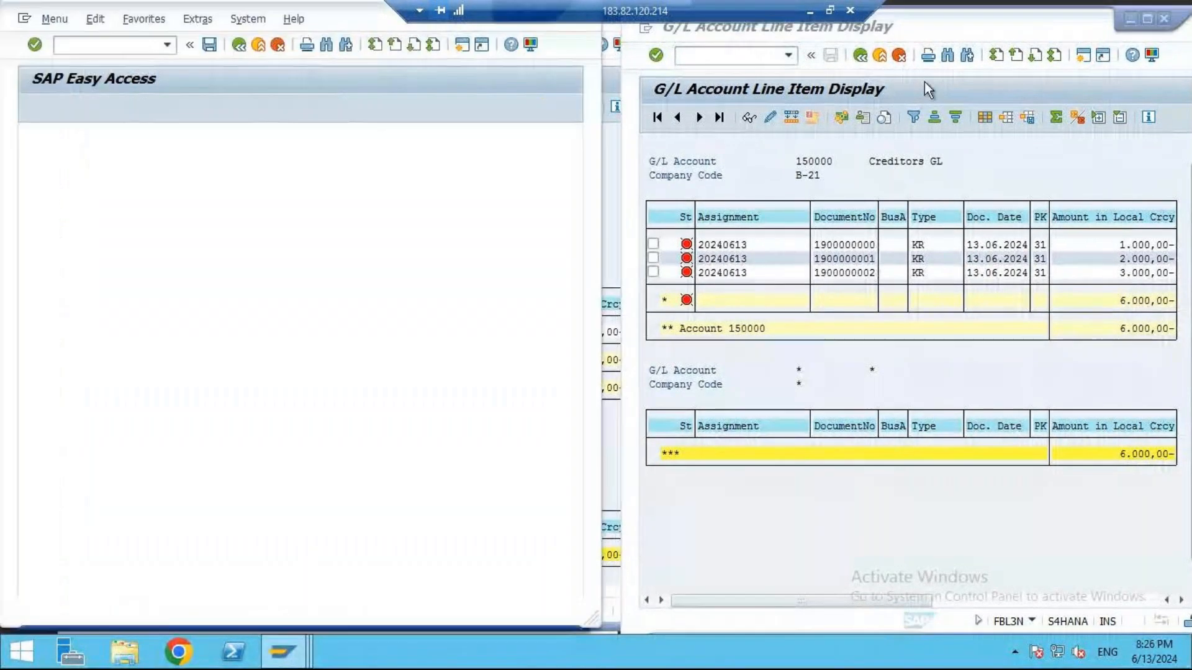
pyautogui.click(830, 11)
pyautogui.moveTo(522, 6); pyautogui.dragTo(1118, 24)
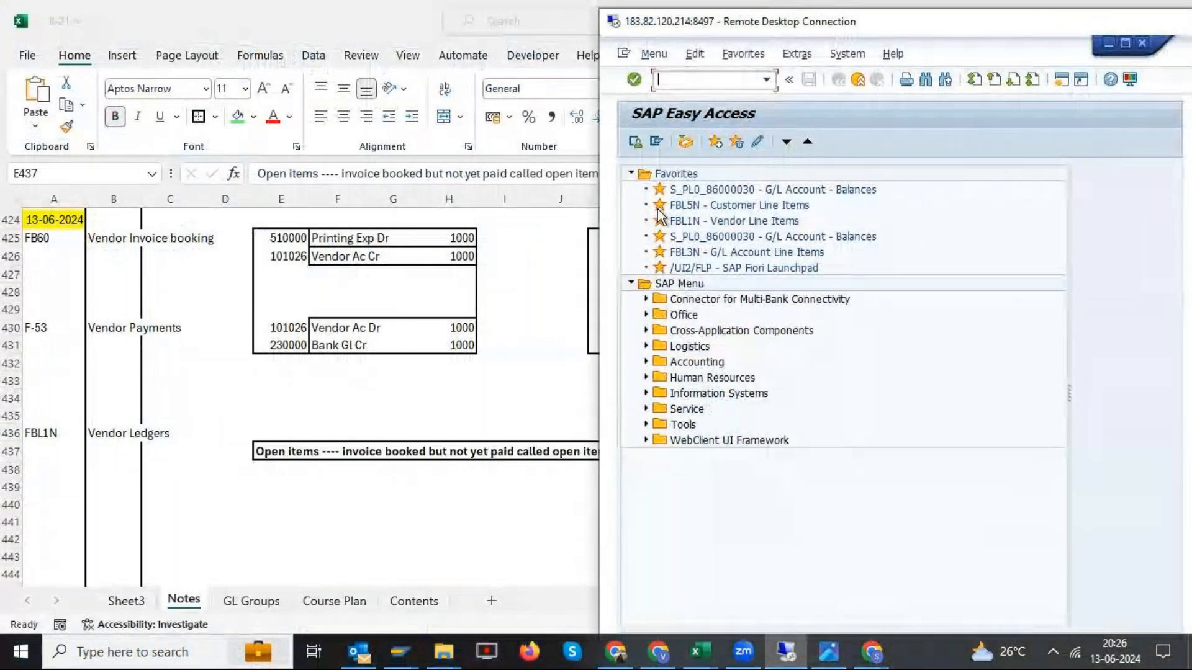
# - Start transaction F-53 from SAP Easy Access and check the company code and document type in the payment header
pyautogui.click(631, 174)
pyautogui.click(675, 87)
pyautogui.write('f')
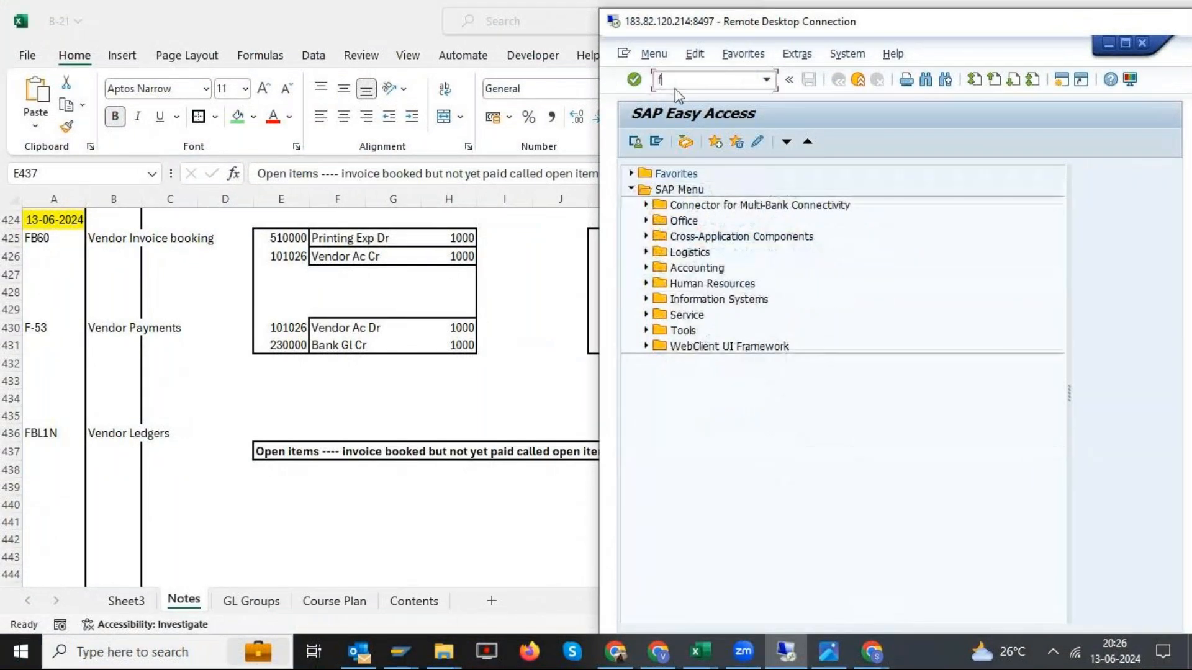
pyautogui.write('-53')
pyautogui.press('Return')
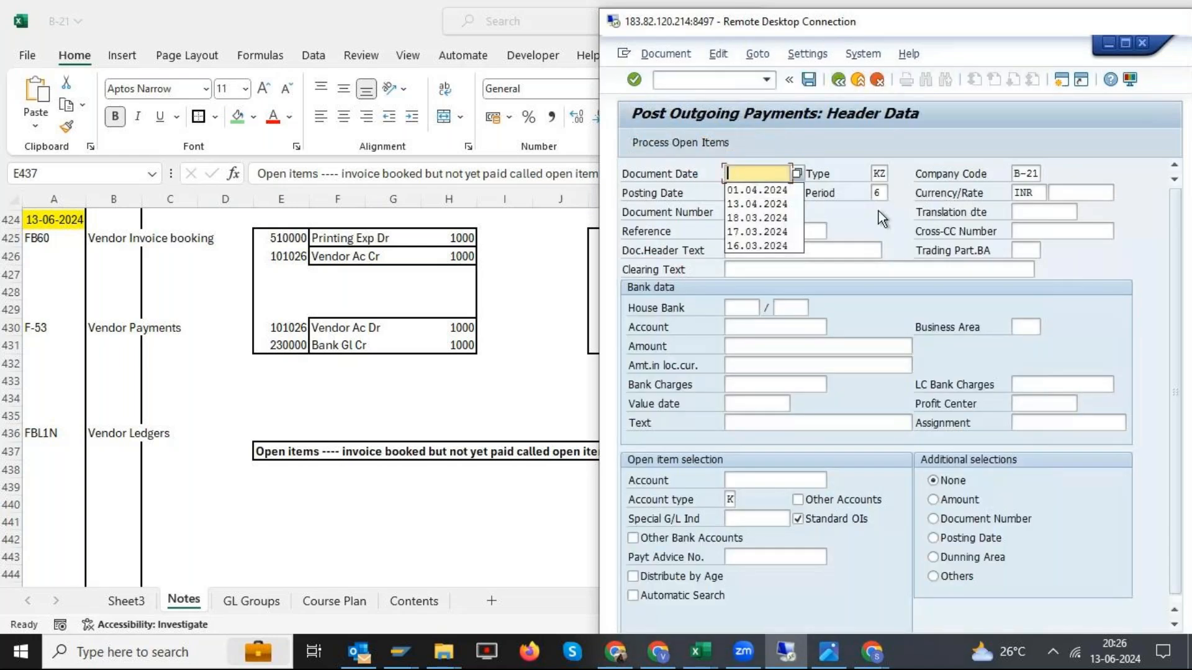
pyautogui.click(1020, 175)
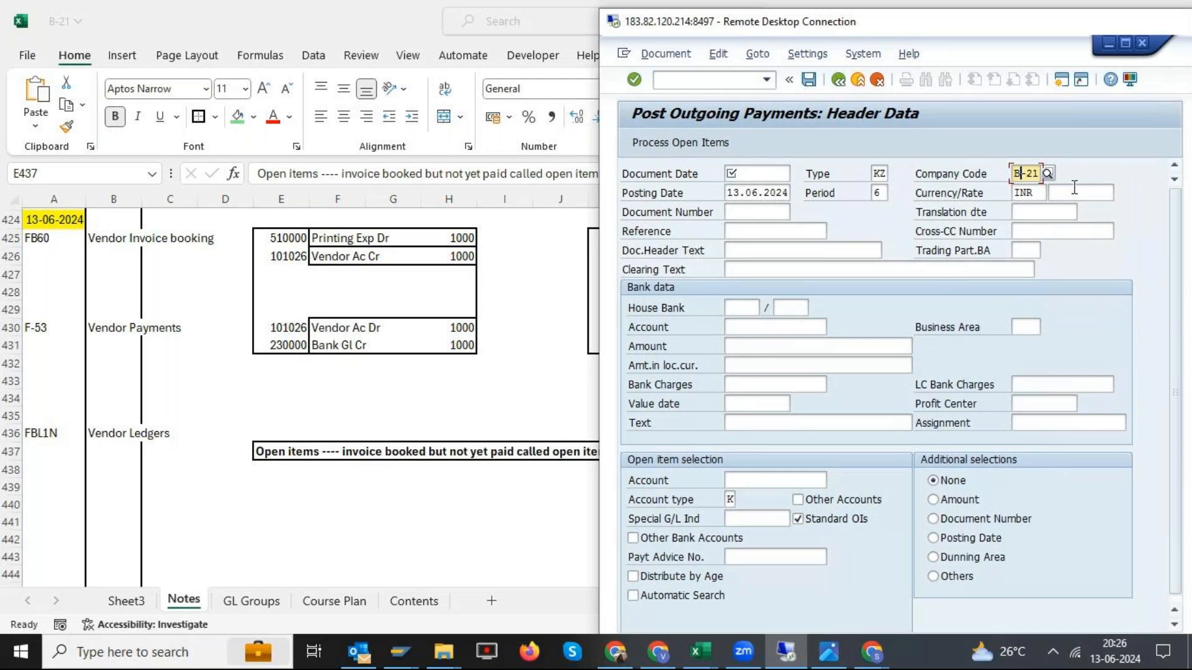
pyautogui.click(876, 171)
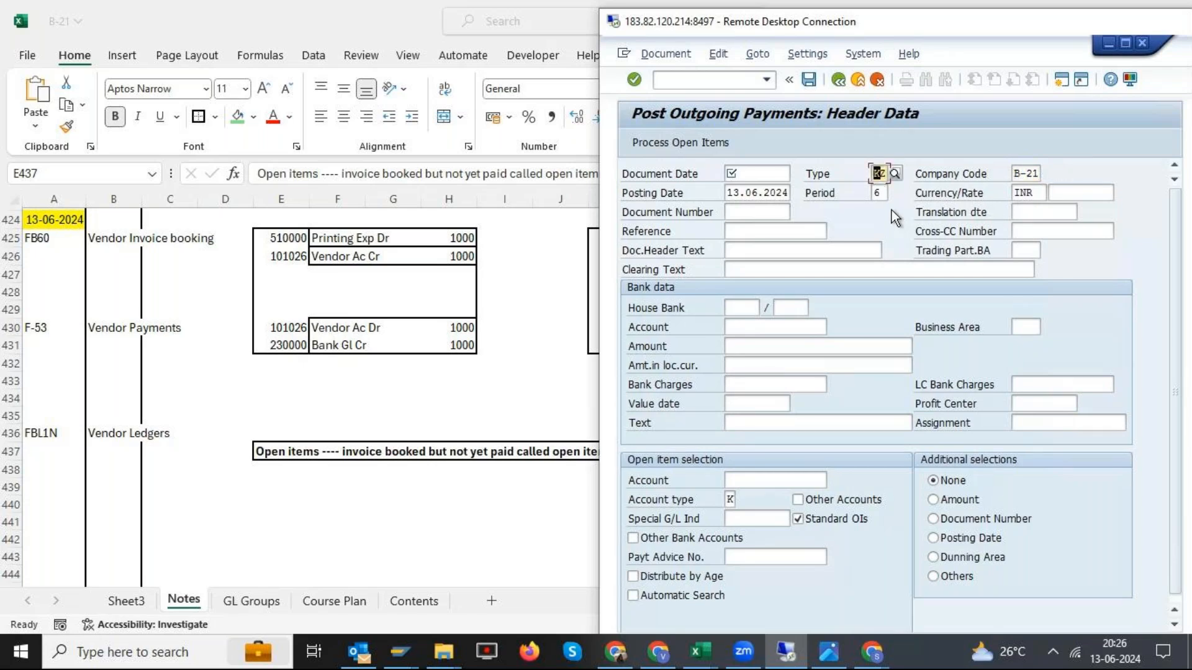
# - In the Excel notes, enter "KR Document type" in E440 and "Vendor Invoice booking" in H440
pyautogui.click(275, 505)
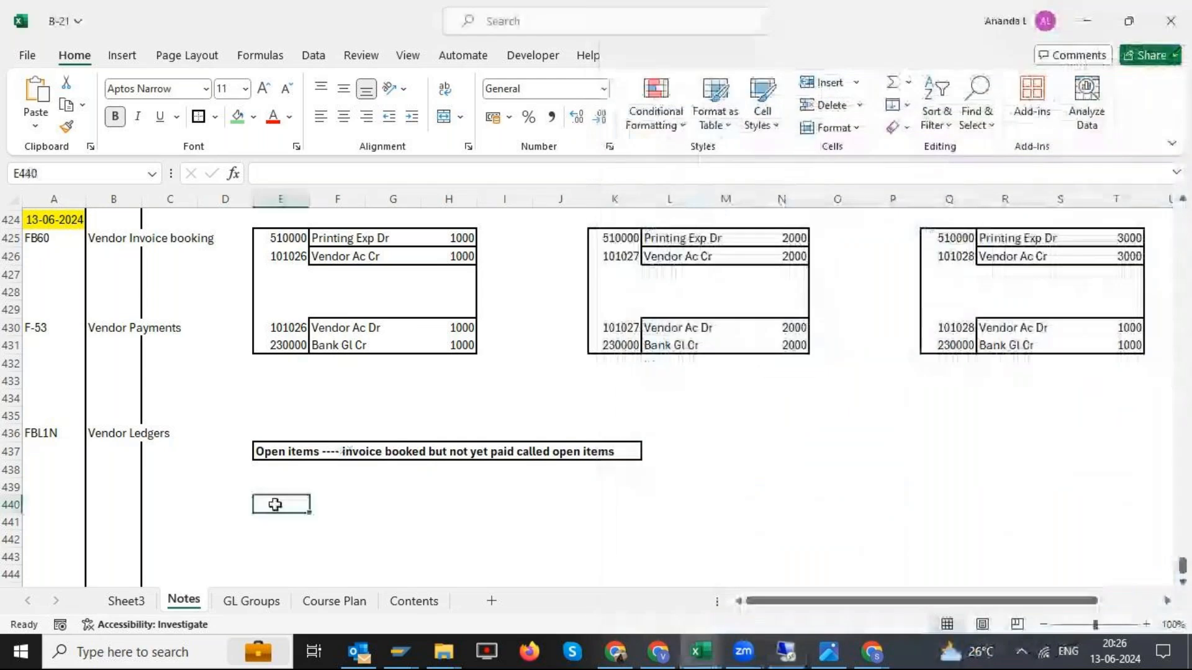
pyautogui.write('KR D')
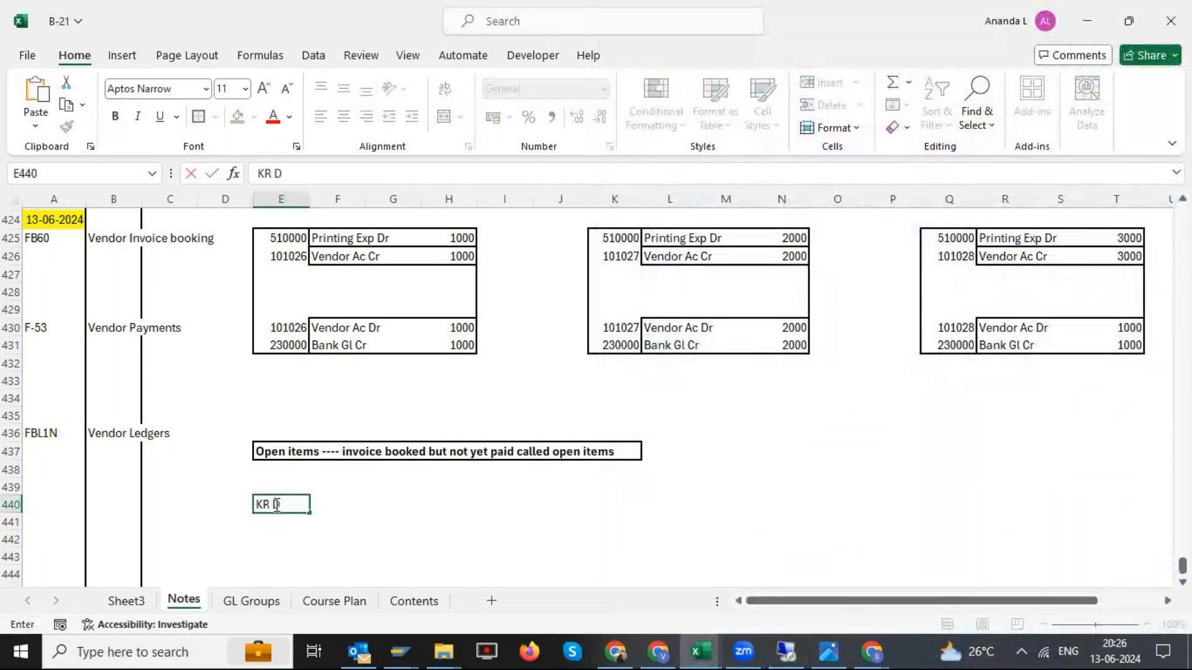
pyautogui.write('ocument type')
pyautogui.press('Right')
pyautogui.press('Right')
pyautogui.press('Right')
pyautogui.write('Vendor')
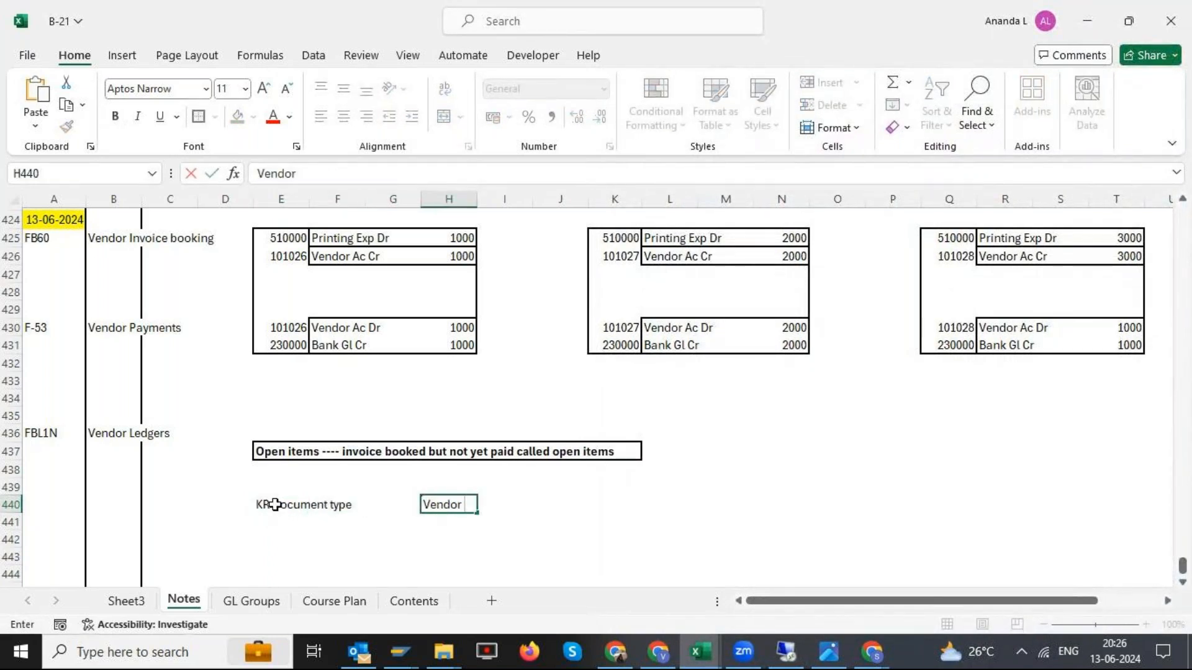
pyautogui.write(' Invoice booking')
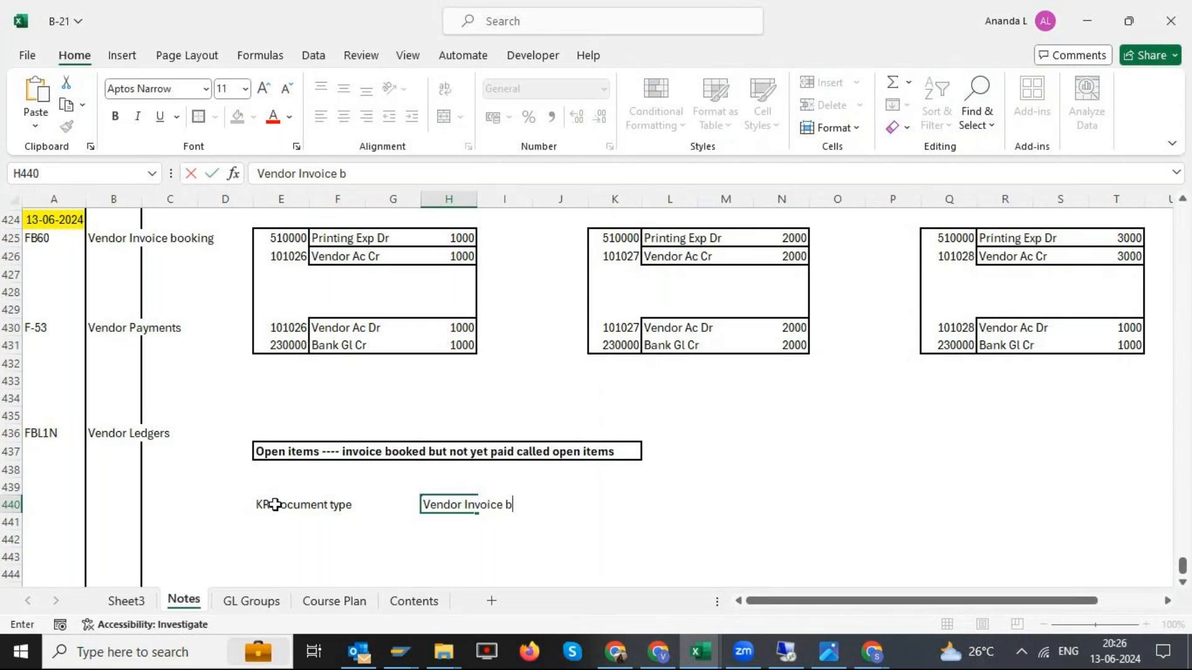
pyautogui.press('Return')
# - Enter "KZ Document type" in E441 and describe it as "Vendor payment entry" in H441
pyautogui.write('K')
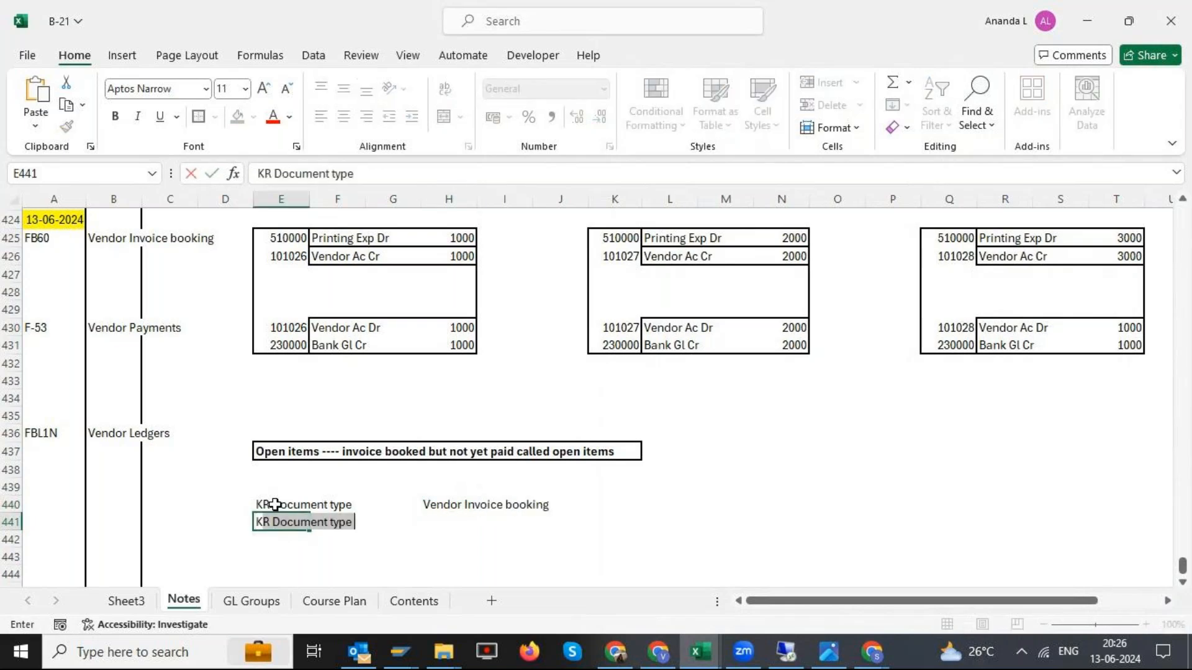
pyautogui.write('Z Dod')
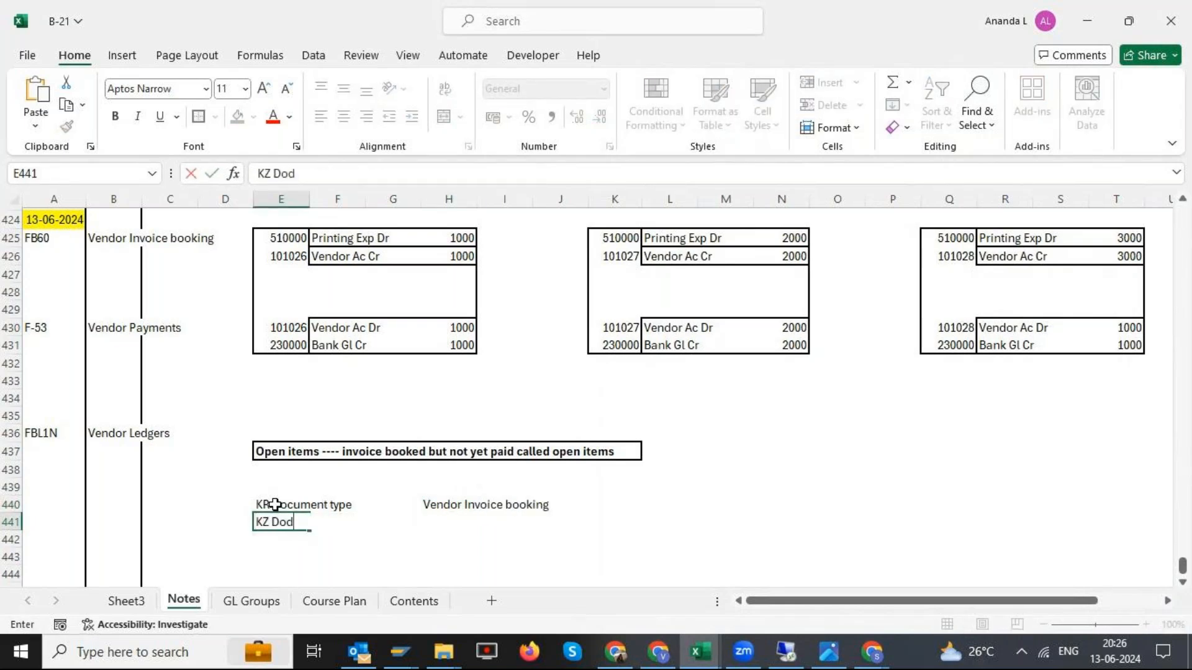
pyautogui.write('cu')
pyautogui.press('BackSpace')
pyautogui.press('BackSpace')
pyautogui.press('BackSpace')
pyautogui.write('cument type')
pyautogui.press('Tab')
pyautogui.press('Tab')
pyautogui.press('Tab')
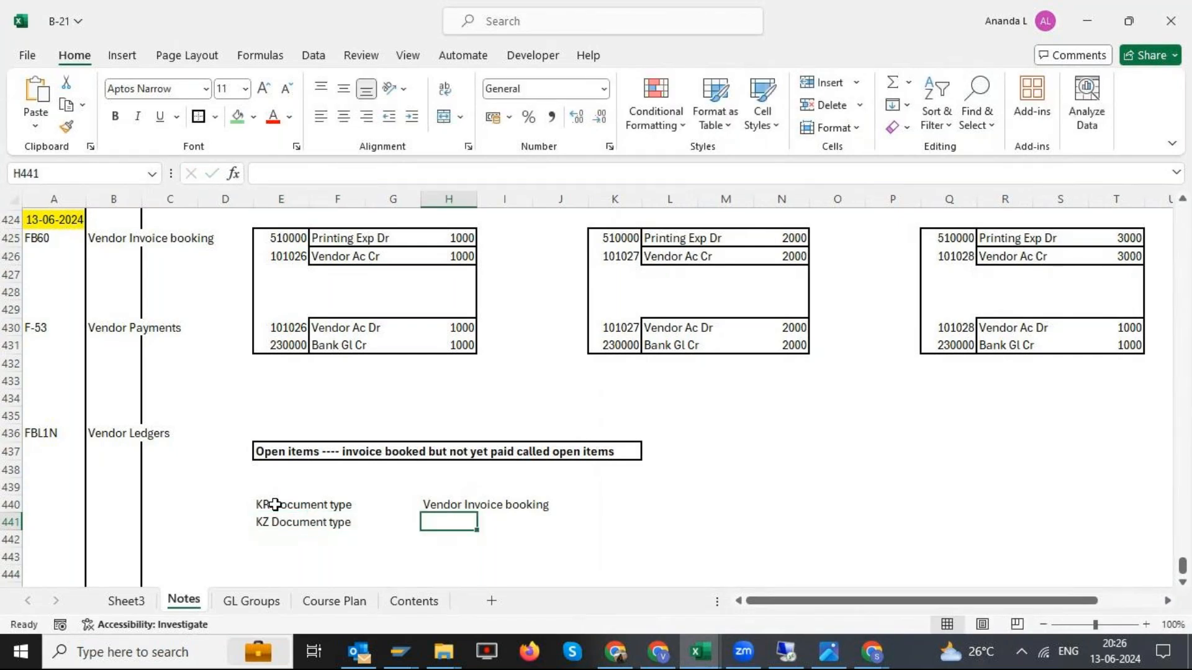
pyautogui.write('Vendor ')
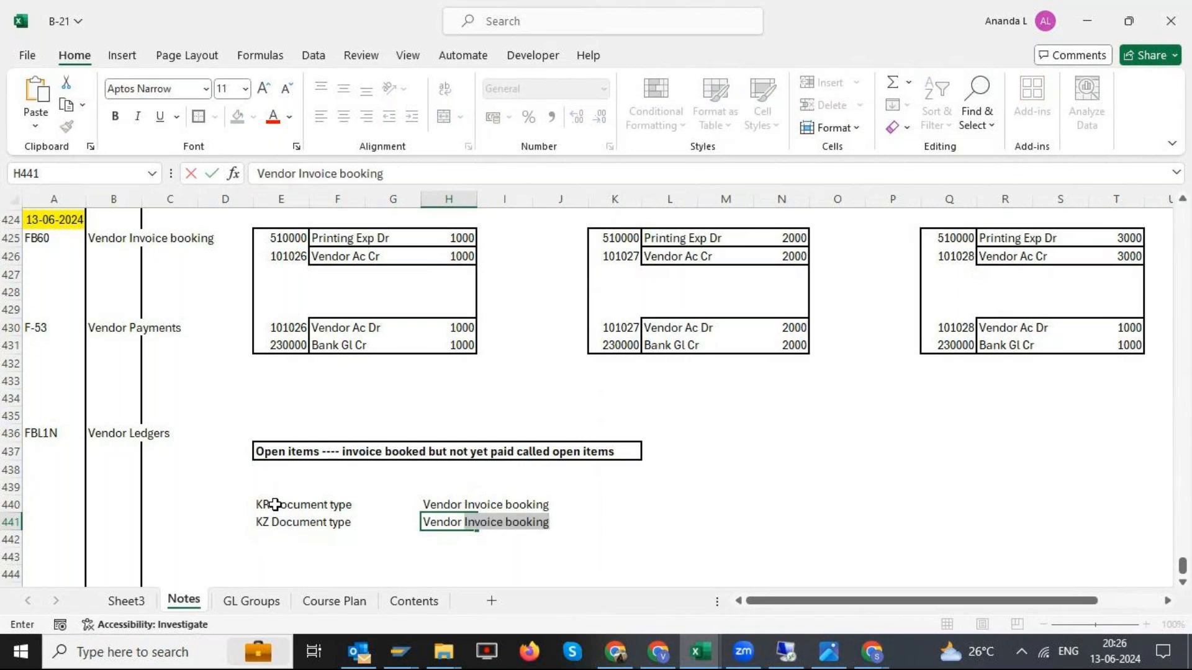
pyautogui.write('payment entry')
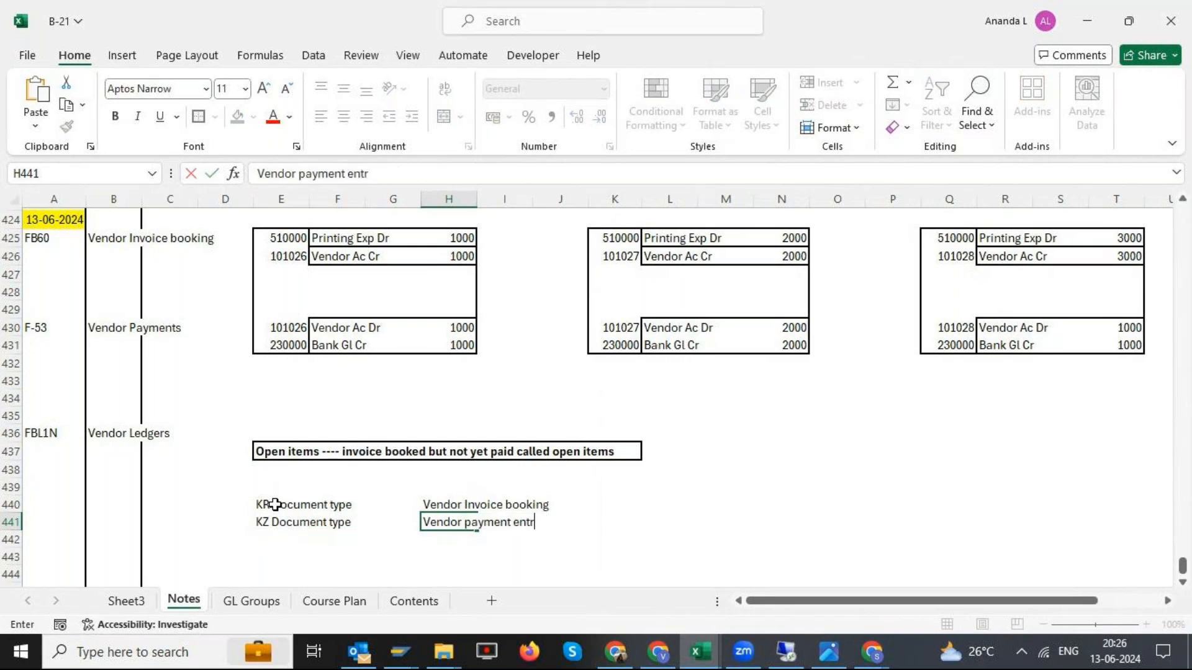
pyautogui.press('Return')
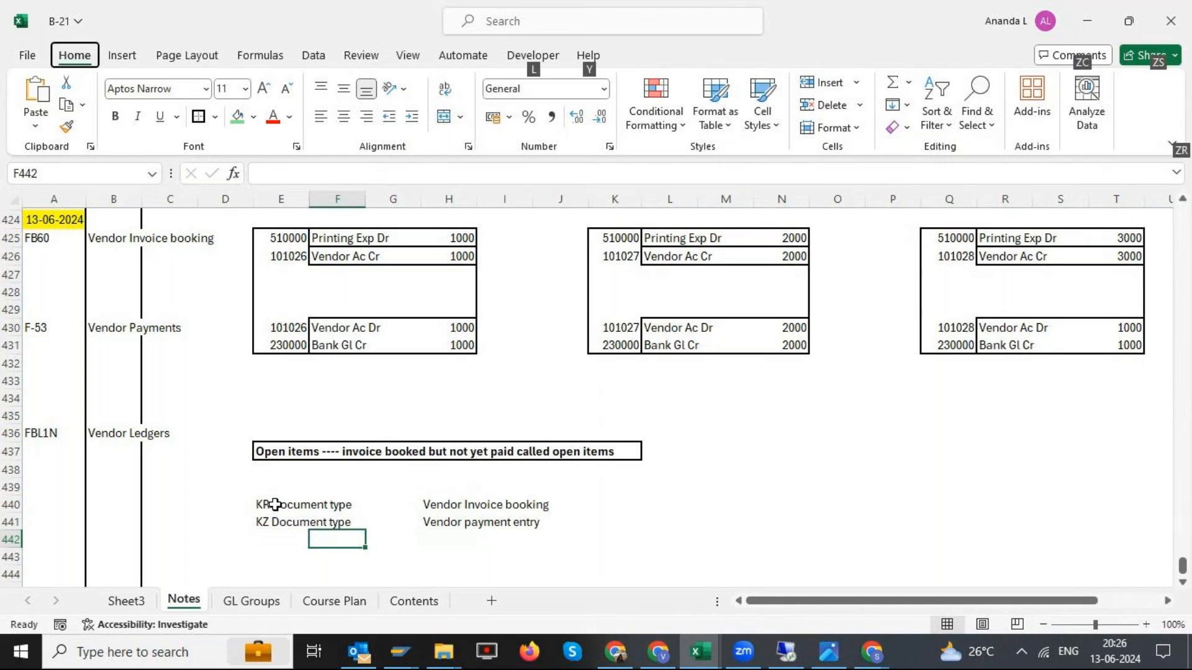
# - Switch to the SAP session and copy the posting date 13.06.2024 into the document date of the outgoing payment
pyautogui.hotkey('alt', 'Tab')
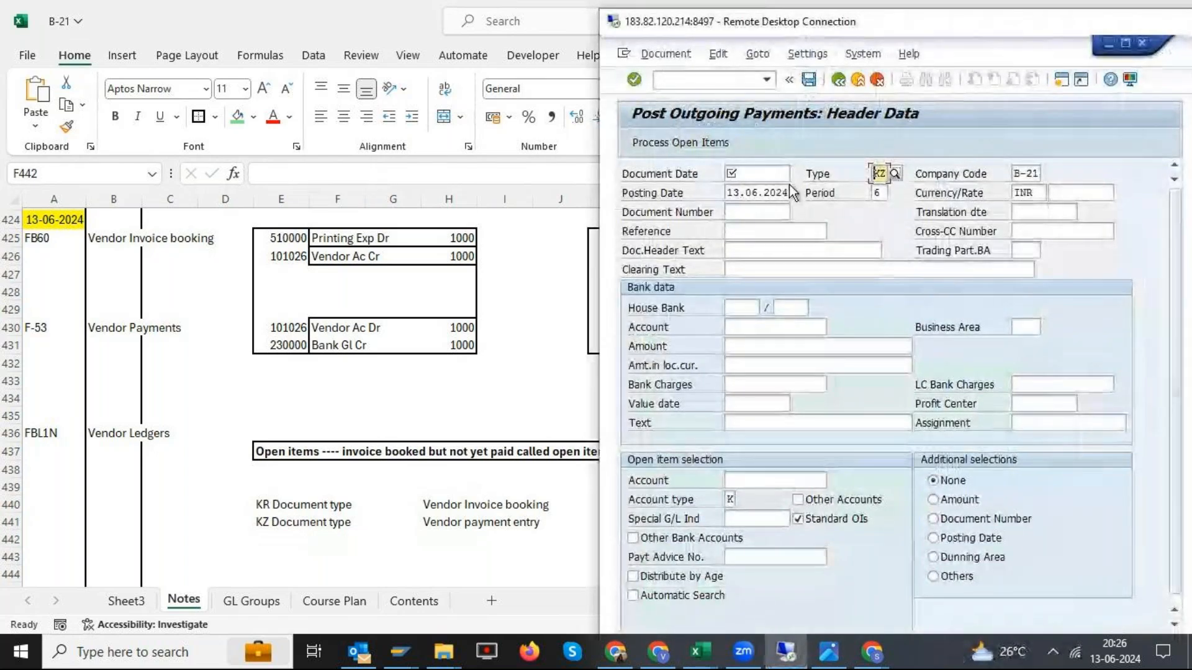
pyautogui.click(768, 175)
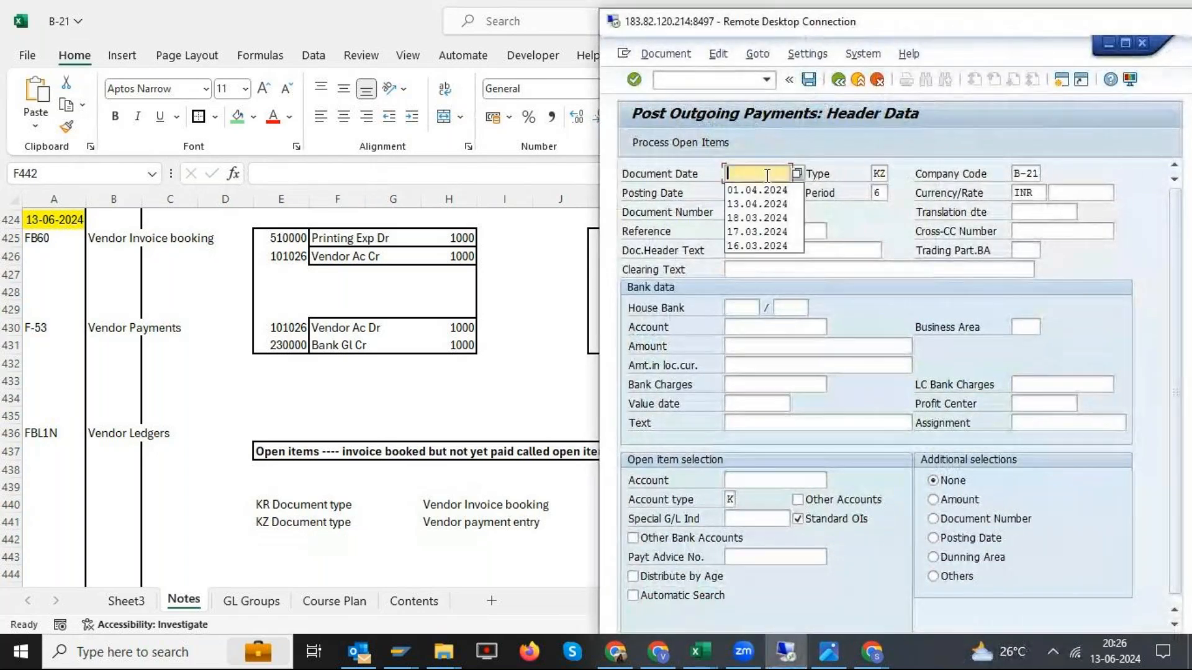
pyautogui.click(854, 217)
pyautogui.moveTo(727, 193); pyautogui.dragTo(764, 193)
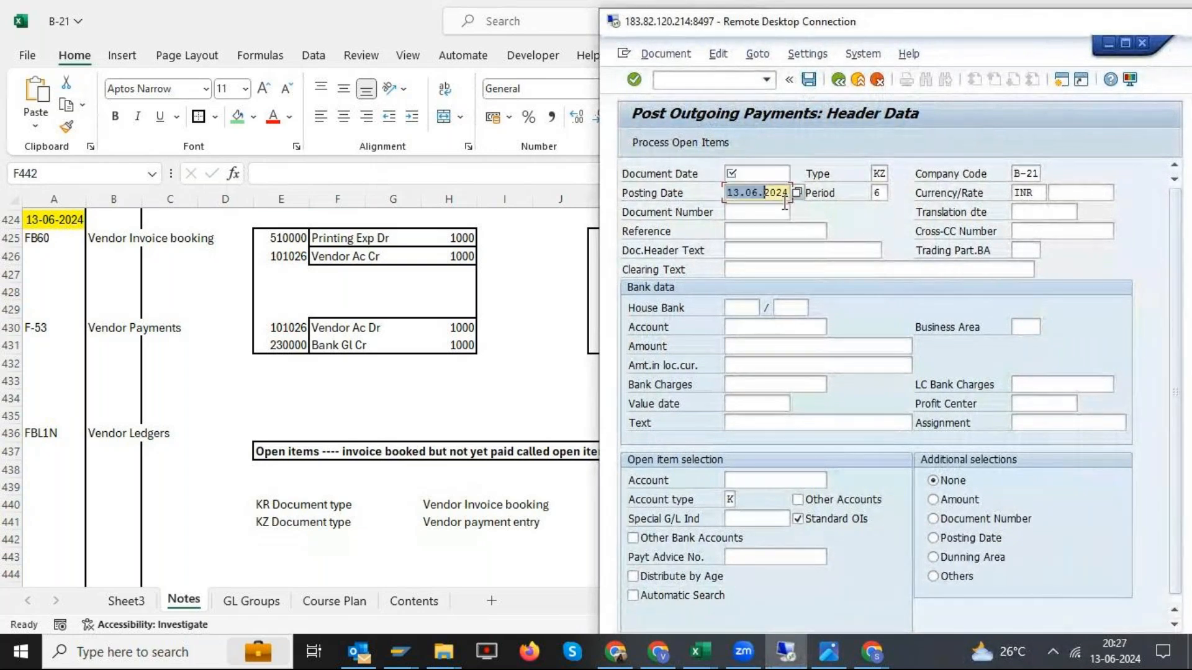
pyautogui.hotkey('ctrl', 'c')
pyautogui.click(761, 177)
pyautogui.hotkey('ctrl', 'v')
pyautogui.click(870, 218)
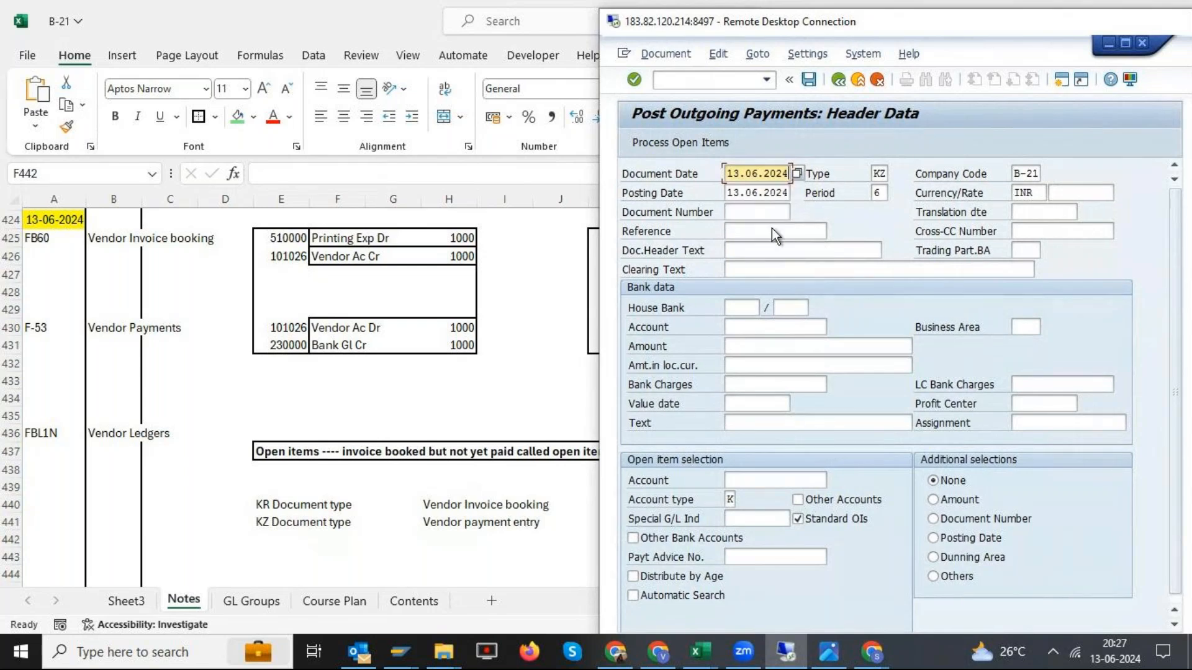
# - Set the payment header's reference to B-21-V-001
pyautogui.click(772, 229)
pyautogui.write('B-21-V-001')
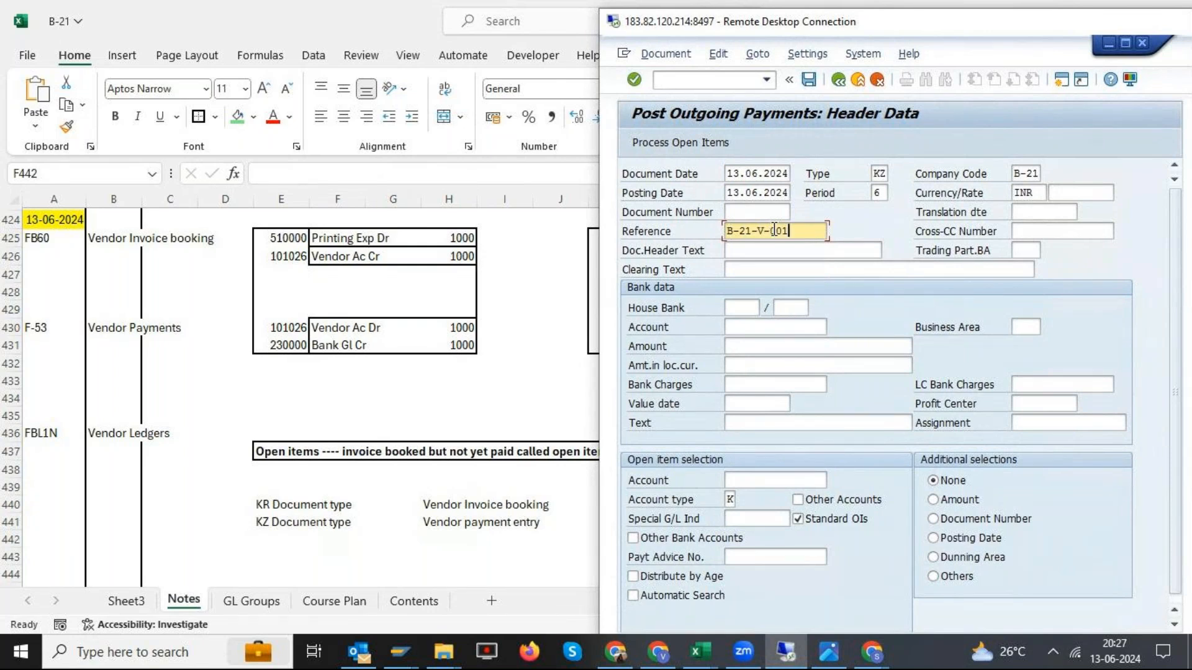
# - Fill both the clearing text and the document header text with "Vendor payment"
pyautogui.click(775, 272)
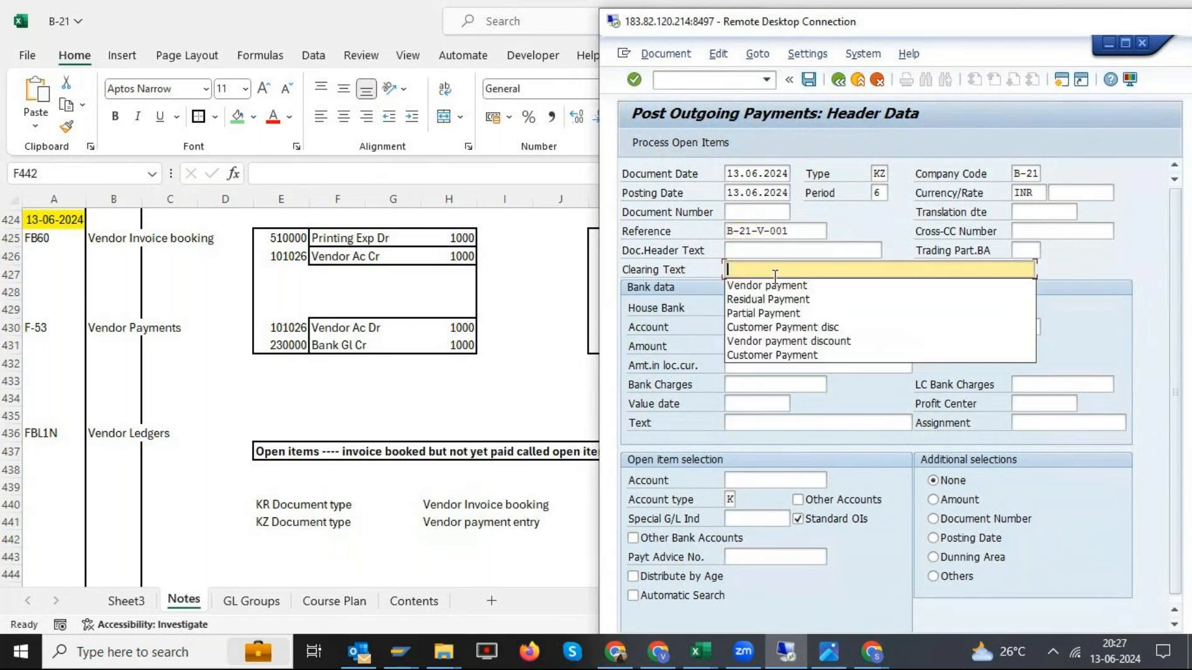
pyautogui.press('Down')
pyautogui.press('Return')
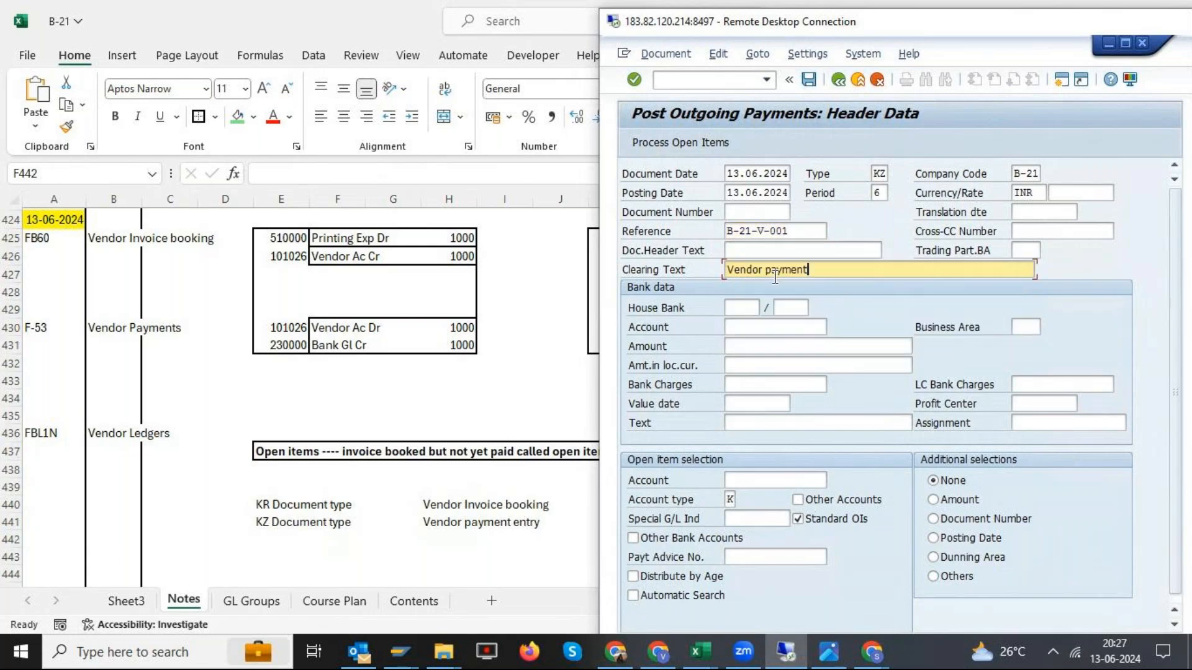
pyautogui.moveTo(810, 271); pyautogui.dragTo(711, 271)
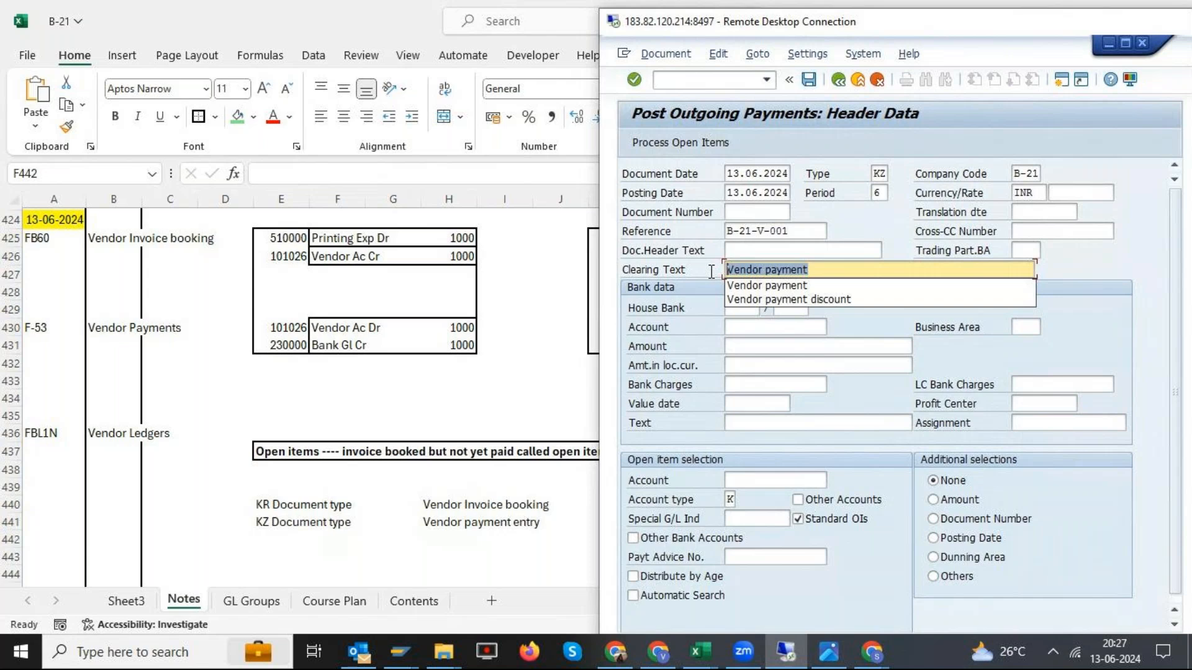
pyautogui.hotkey('ctrl', 'c')
pyautogui.hotkey('ctrl', 'v')
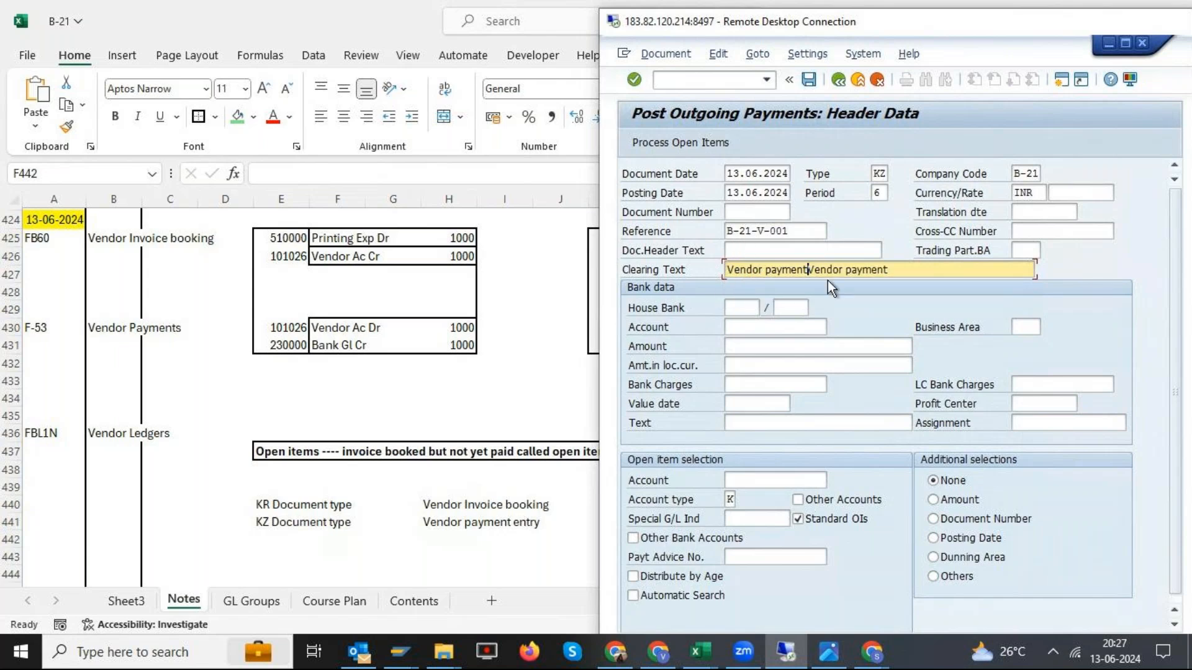
pyautogui.press('Delete')
pyautogui.press('Delete')
pyautogui.press('Delete')
pyautogui.press('Delete')
pyautogui.press('Delete')
pyautogui.press('Delete')
pyautogui.press('Delete')
pyautogui.press('Delete')
pyautogui.press('Delete')
pyautogui.press('Delete')
pyautogui.press('Delete')
pyautogui.press('Delete')
pyautogui.press('Delete')
pyautogui.press('Delete')
pyautogui.click(801, 257)
pyautogui.hotkey('ctrl', 'v')
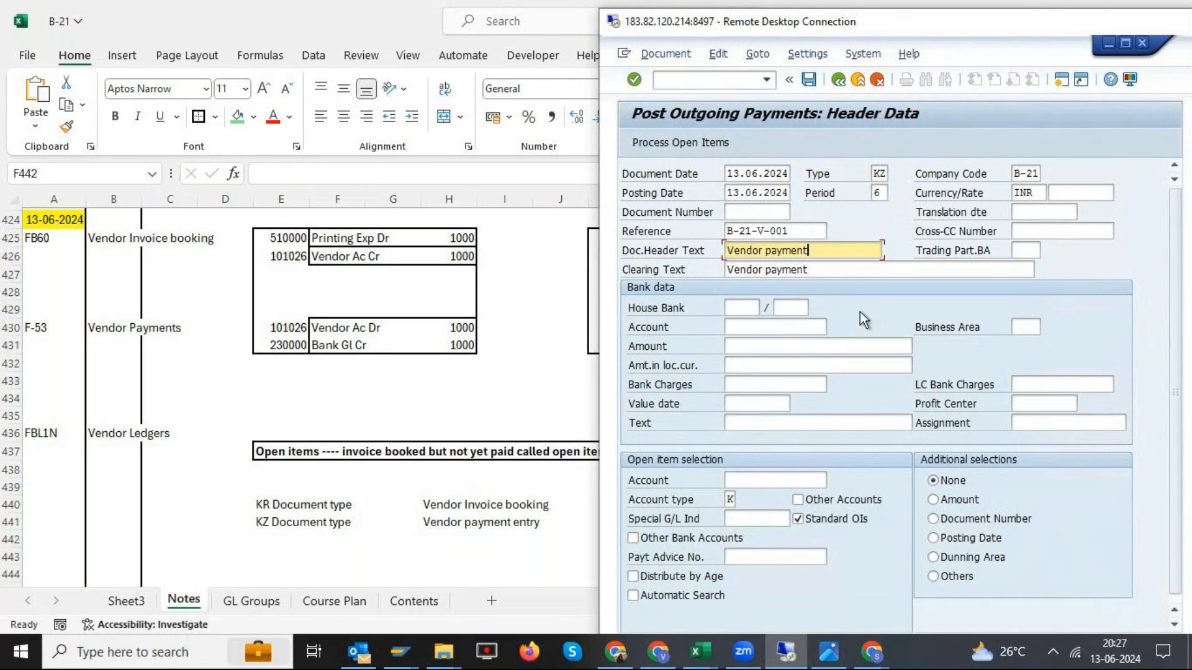
# - Look up Bank GL 230000 for company code B-21 as the bank account and set the payment amount to 1000
pyautogui.click(776, 328)
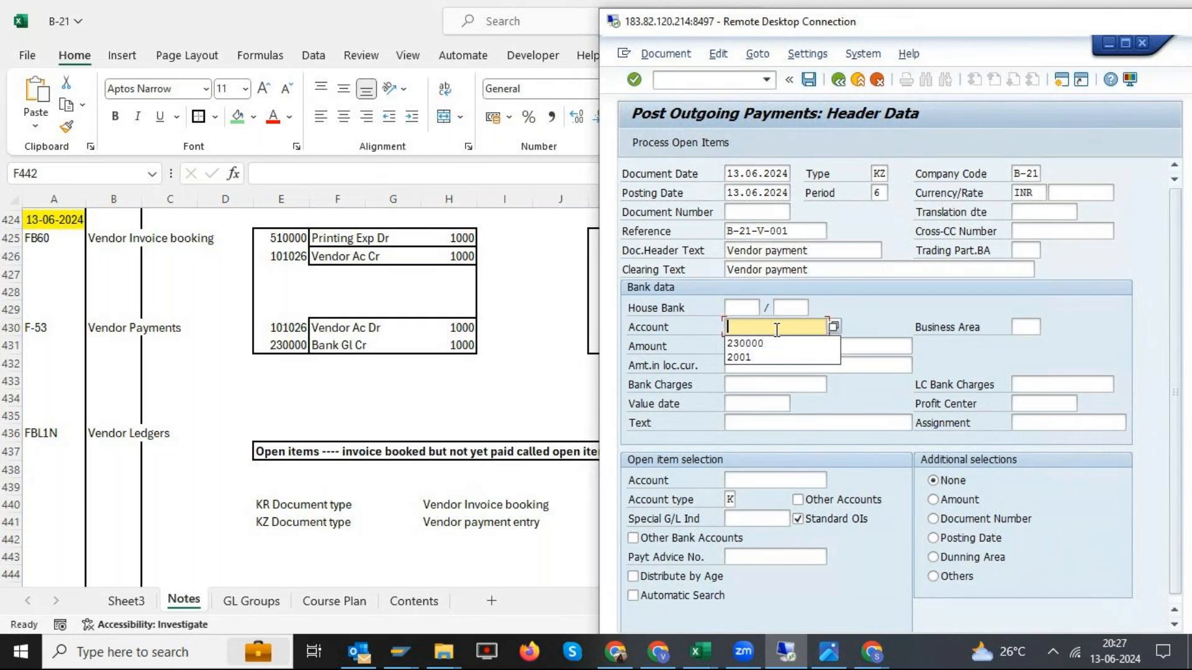
pyautogui.click(835, 328)
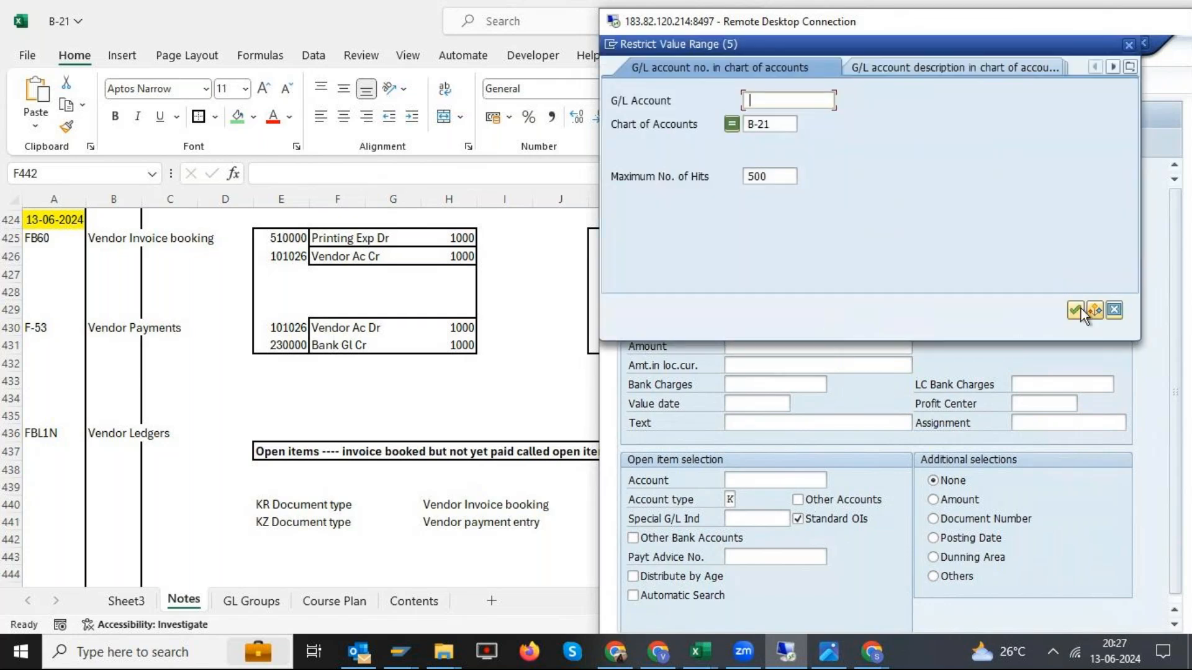
pyautogui.click(1078, 309)
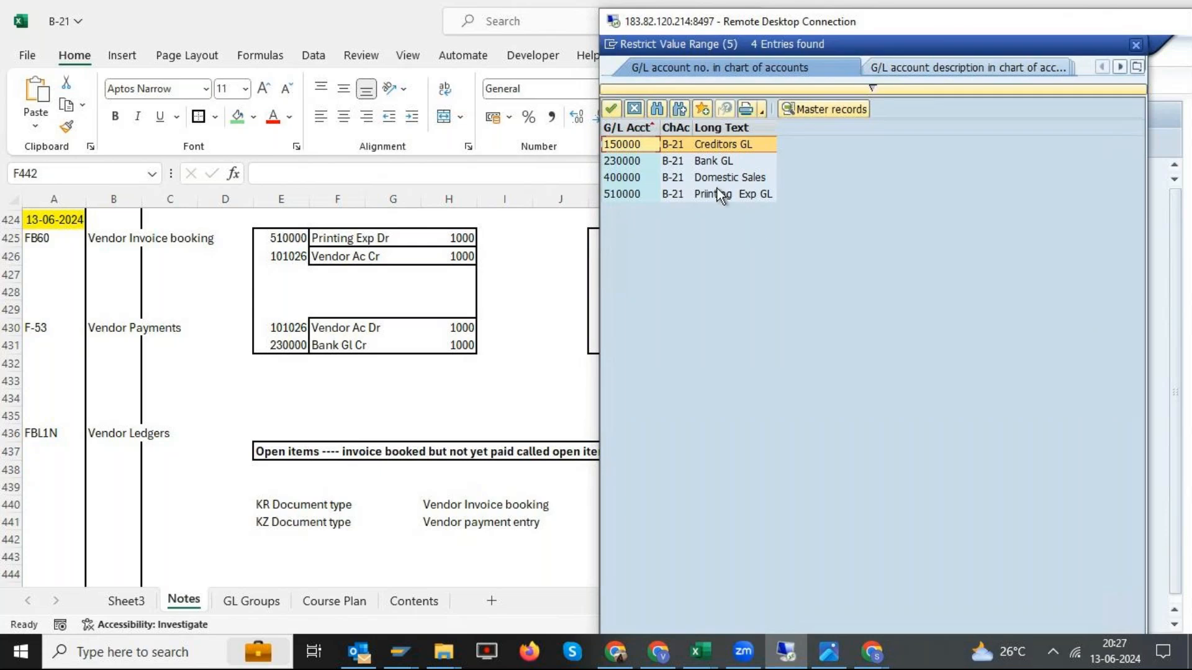
pyautogui.click(700, 164)
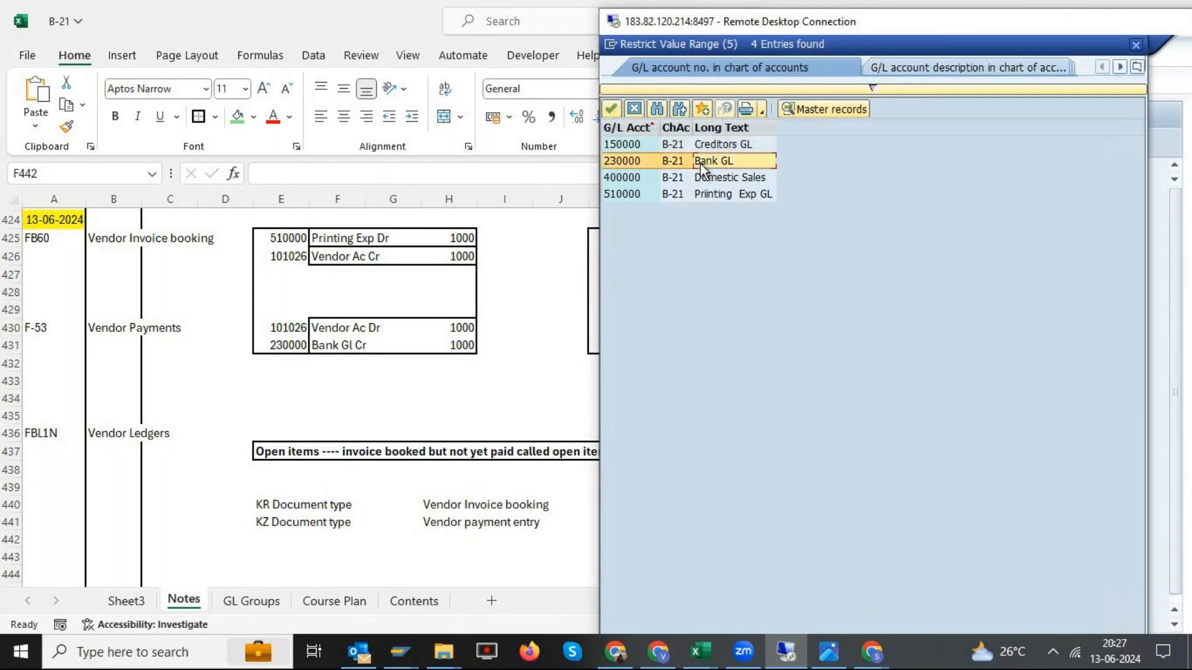
pyautogui.doubleClick(700, 163)
pyautogui.click(772, 348)
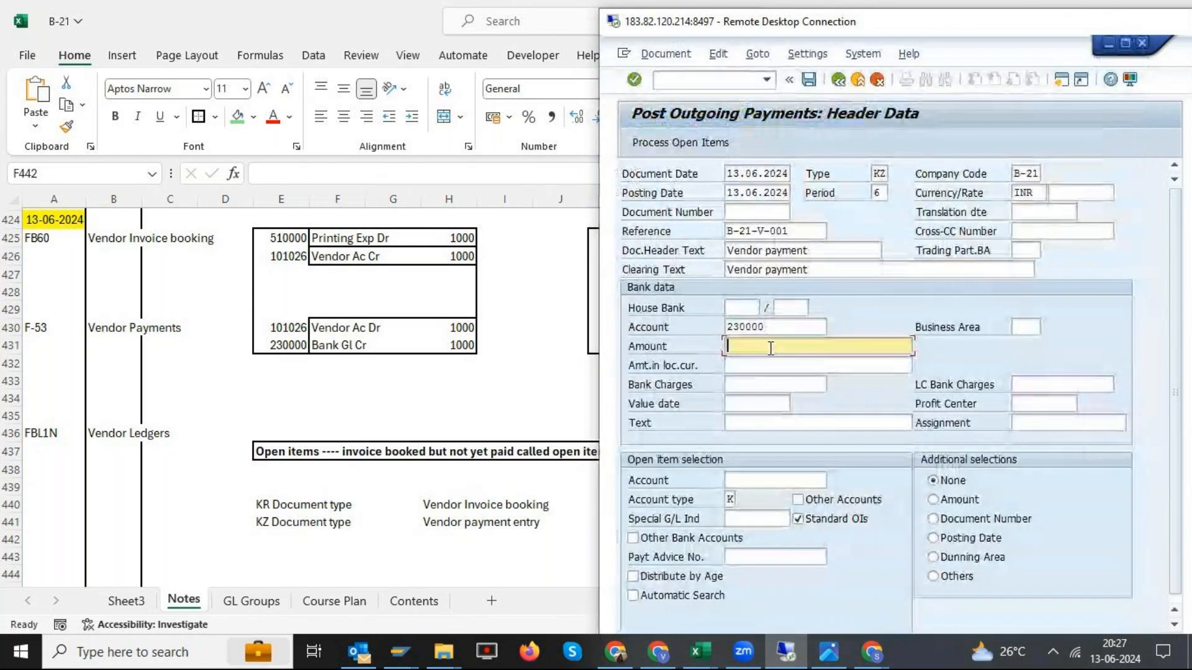
pyautogui.write('1000')
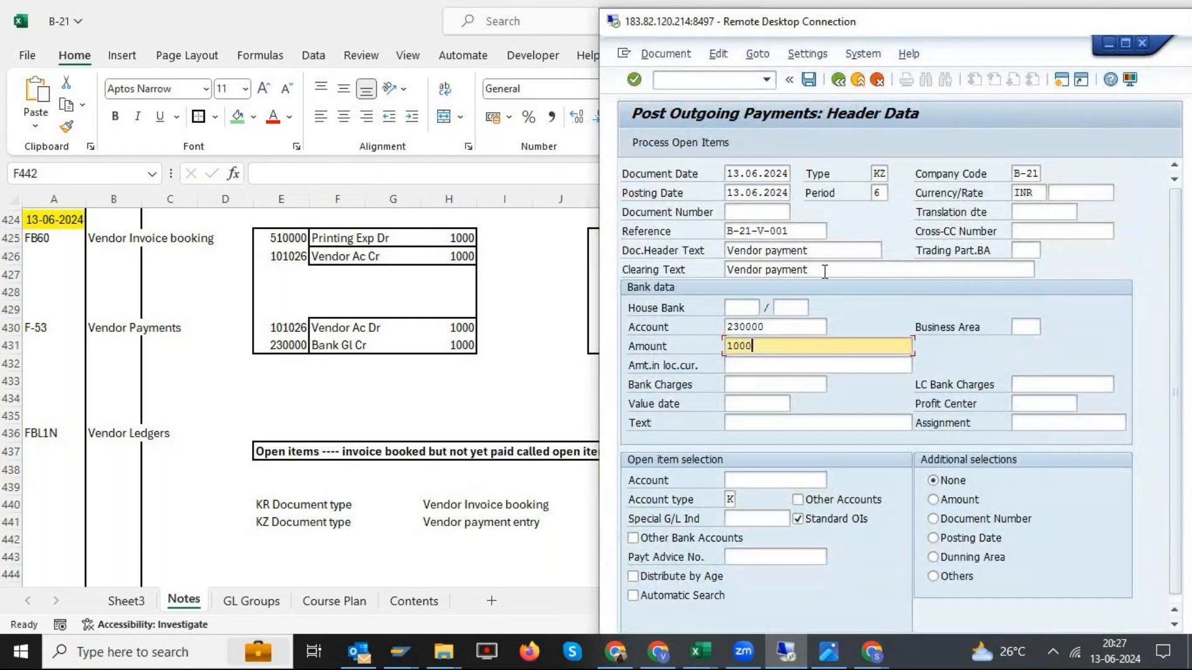
# - Recheck the bank account and amount, and submit the payment header with the open item vendor account left blank
pyautogui.click(758, 481)
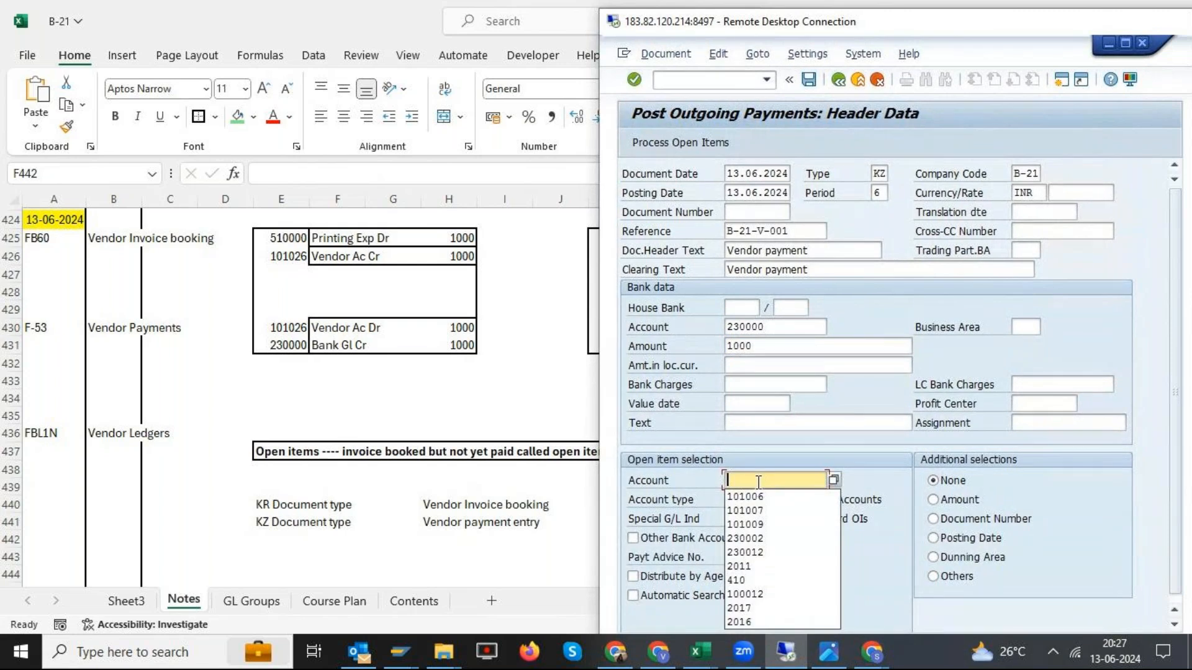
pyautogui.moveTo(884, 24); pyautogui.dragTo(870, 20)
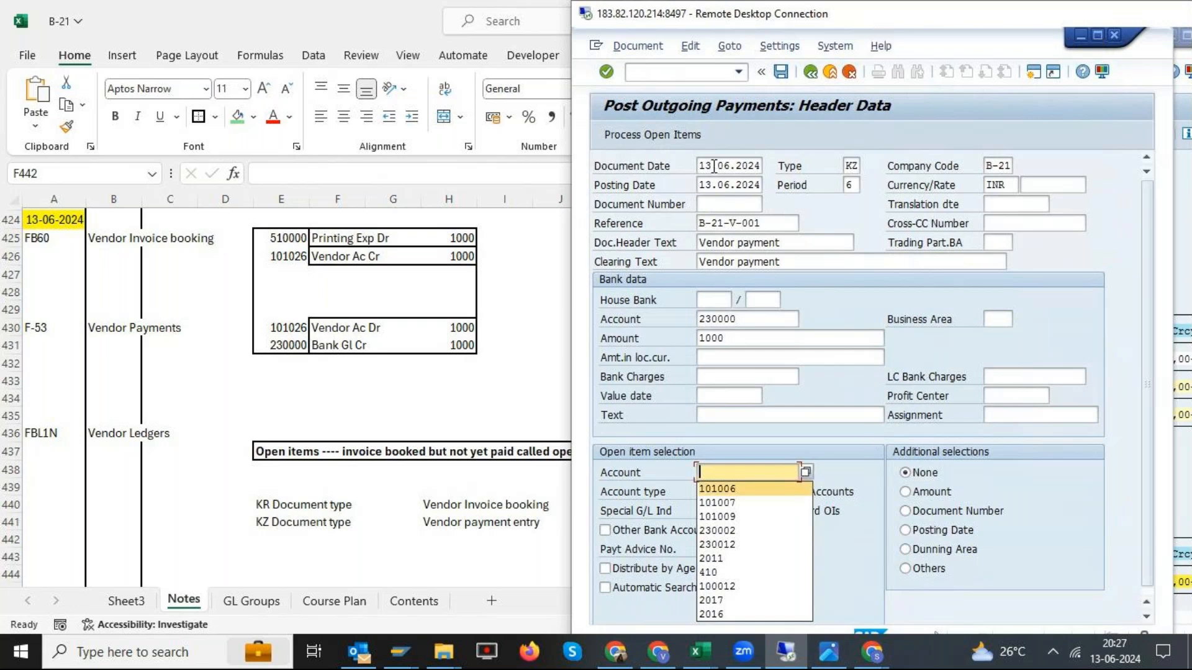
pyautogui.click(741, 319)
pyautogui.click(741, 343)
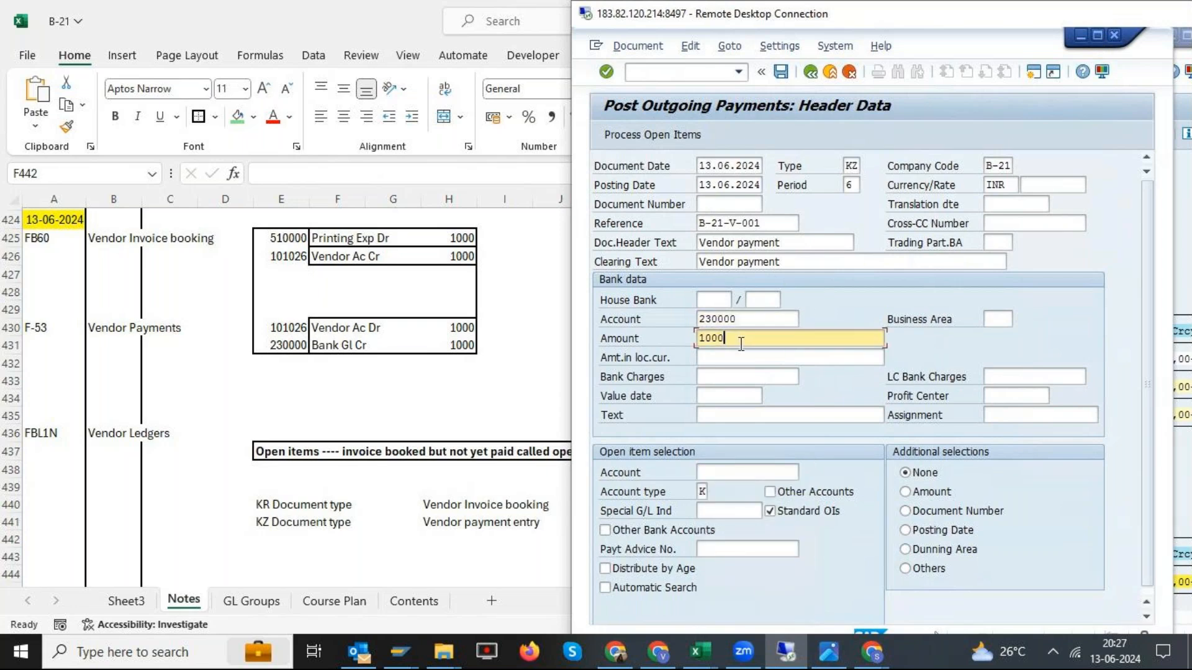
pyautogui.click(754, 470)
pyautogui.press('Return')
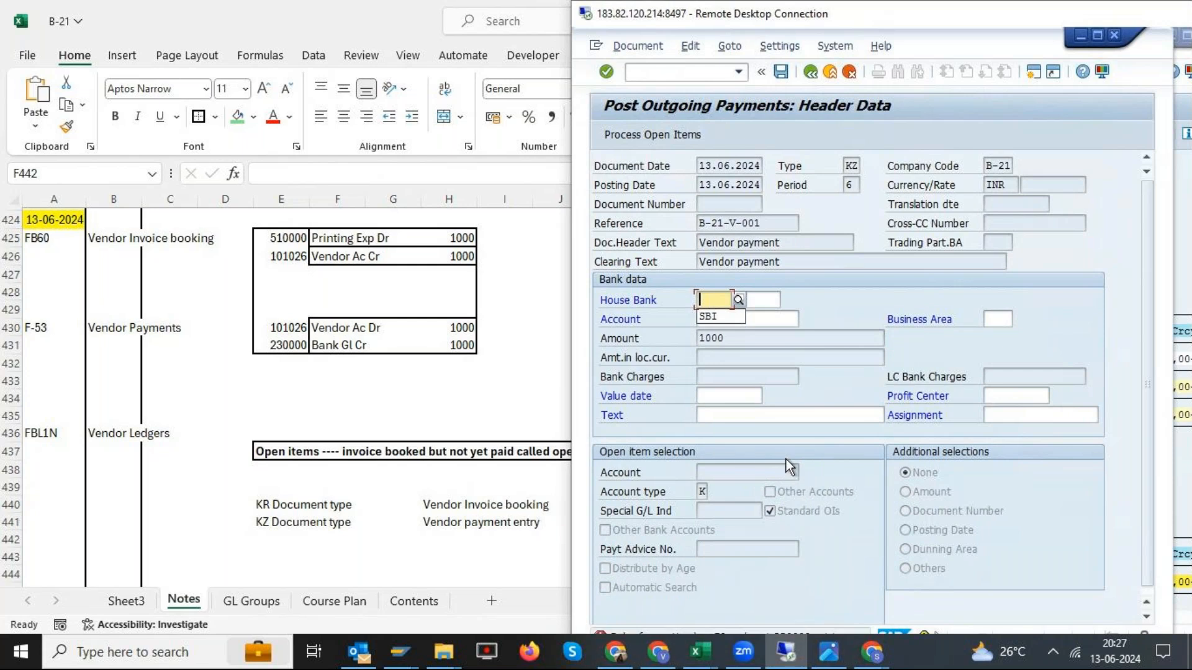
# - Enlarge the remote desktop session to full screen and read the detailed help for the posting key error on account 230000
pyautogui.doubleClick(941, 17)
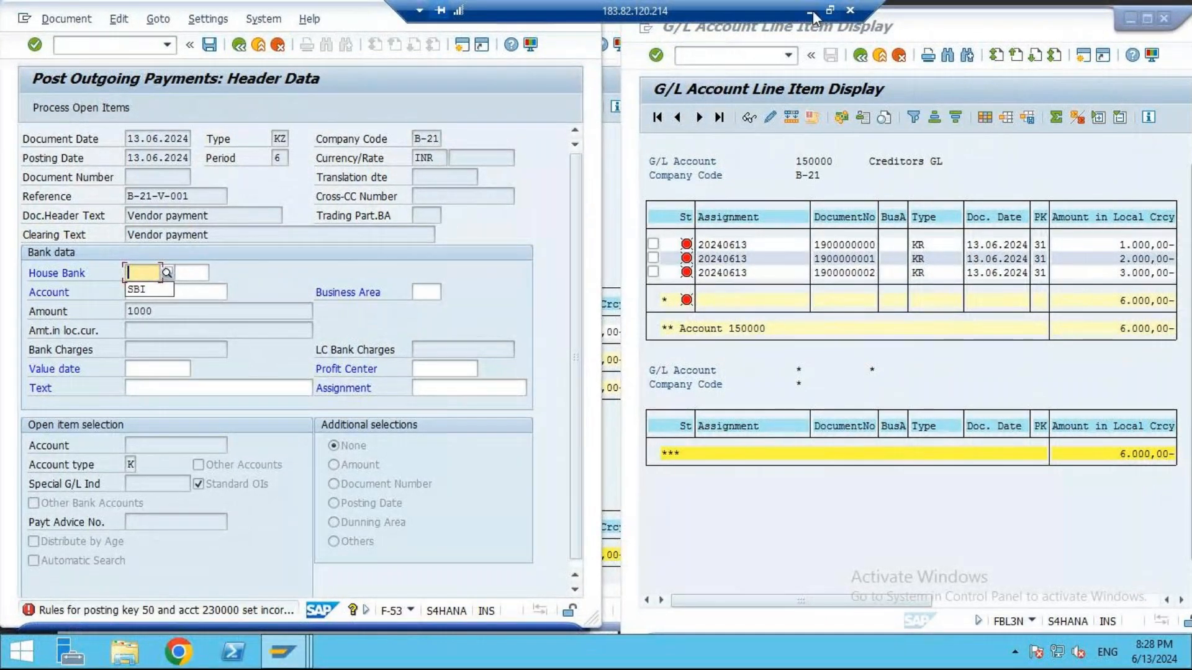
pyautogui.doubleClick(720, 14)
pyautogui.moveTo(1105, 117); pyautogui.dragTo(615, 115)
pyautogui.doubleClick(615, 113)
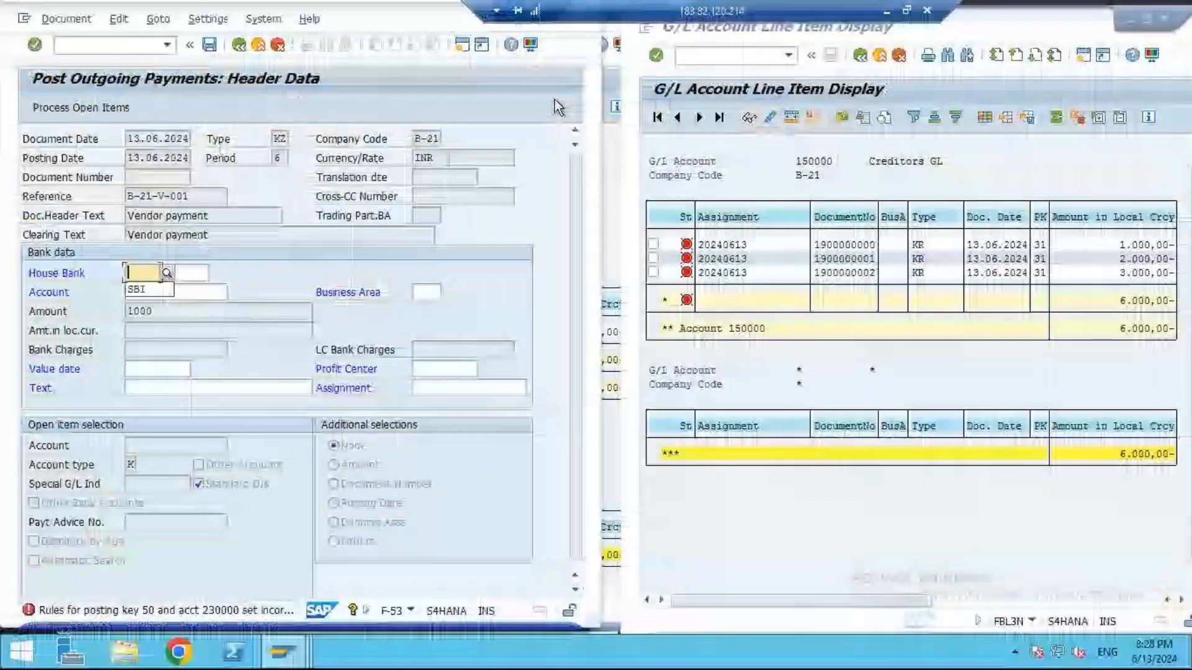
pyautogui.click(258, 610)
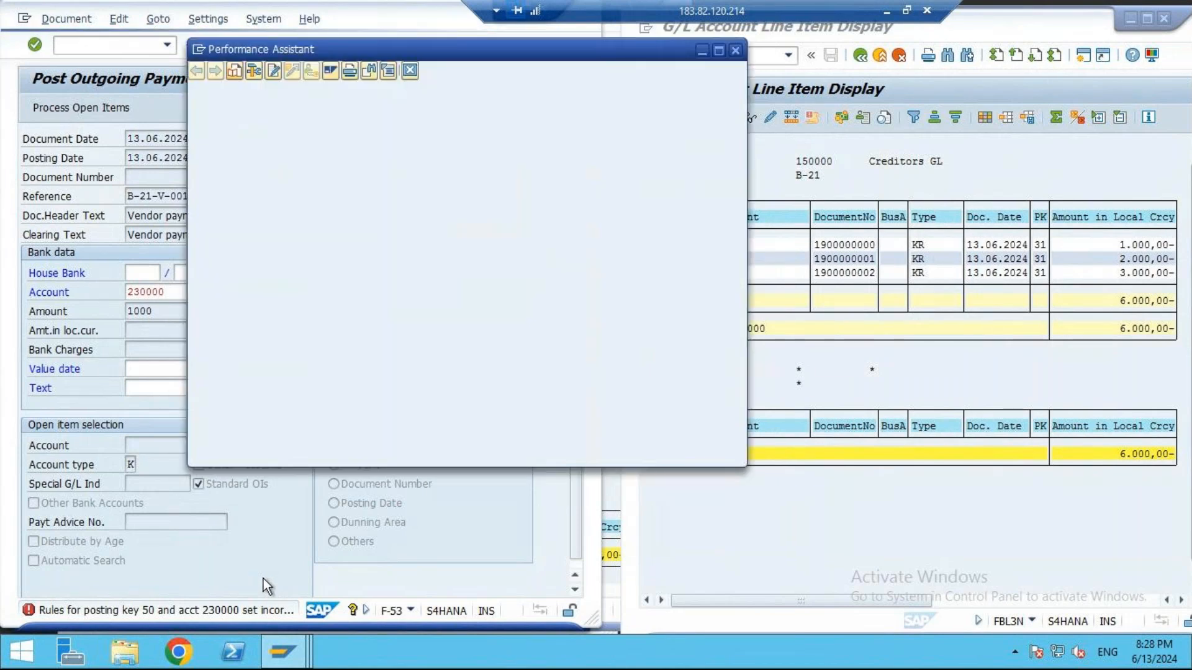
pyautogui.moveTo(414, 99); pyautogui.dragTo(455, 100)
pyautogui.click(580, 105)
pyautogui.doubleClick(596, 98)
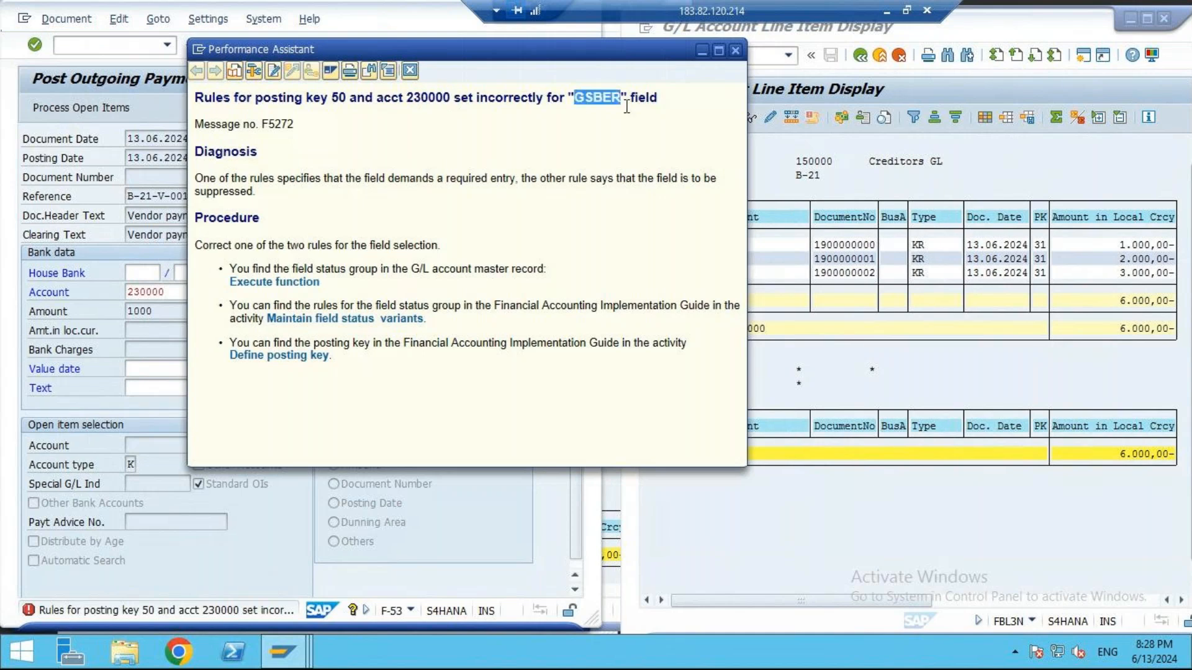
pyautogui.click(736, 50)
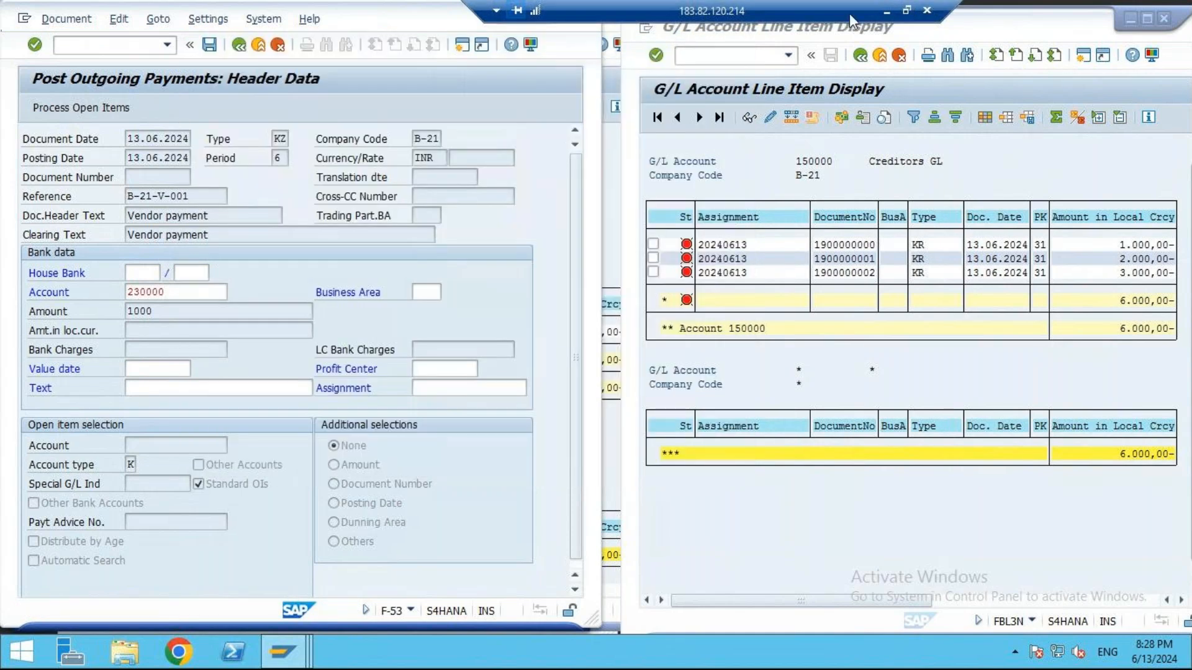
# - Reduce the remote desktop session to a window and move it aside to uncover the Excel notes
pyautogui.click(907, 10)
pyautogui.moveTo(434, 74); pyautogui.dragTo(1191, 118)
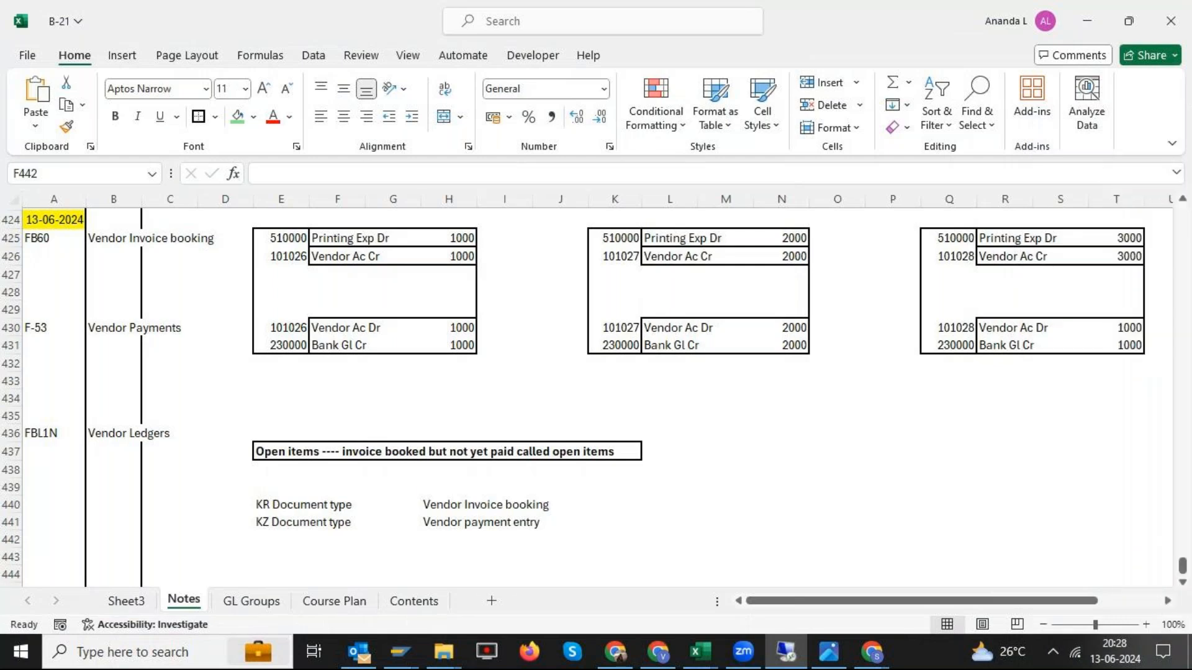
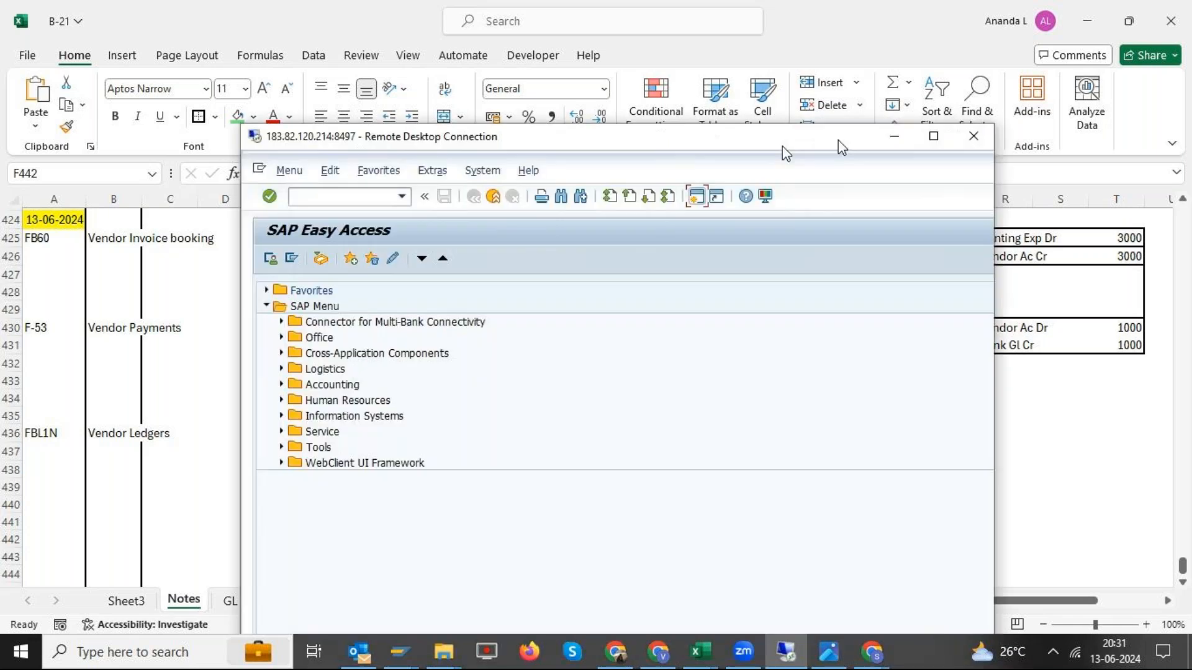
# - Enlarge the remote desktop session to full screen and start transaction F-53 for outgoing payments
pyautogui.moveTo(781, 145); pyautogui.dragTo(457, 163)
pyautogui.click(608, 158)
pyautogui.click(74, 50)
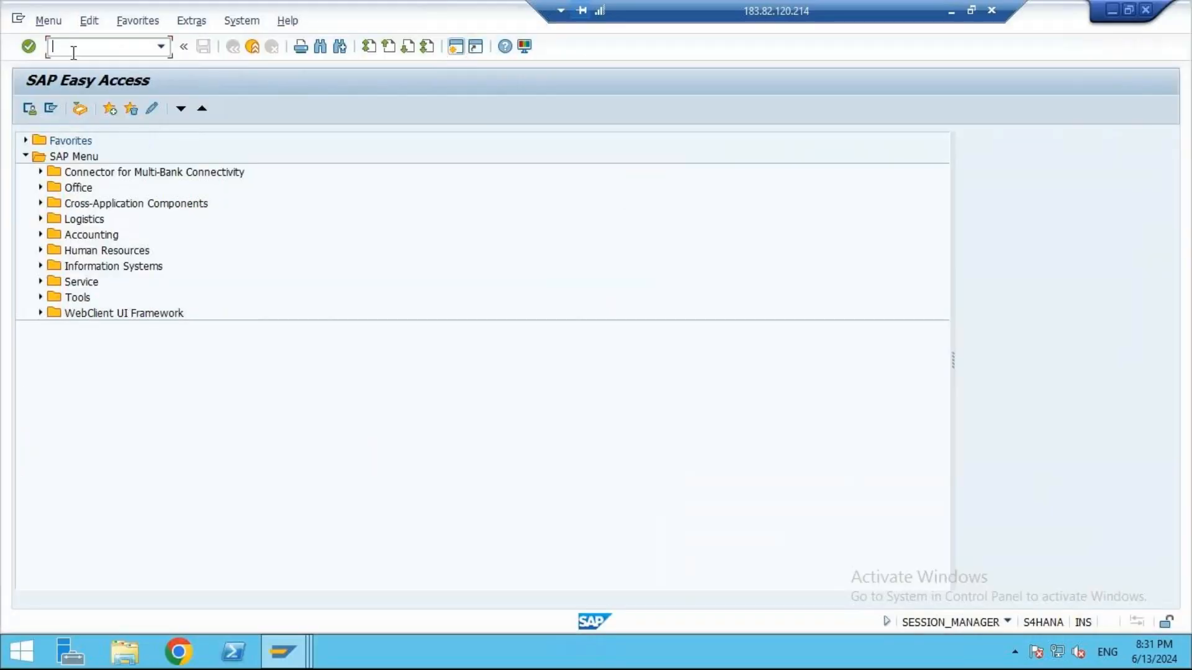
pyautogui.write('f-53')
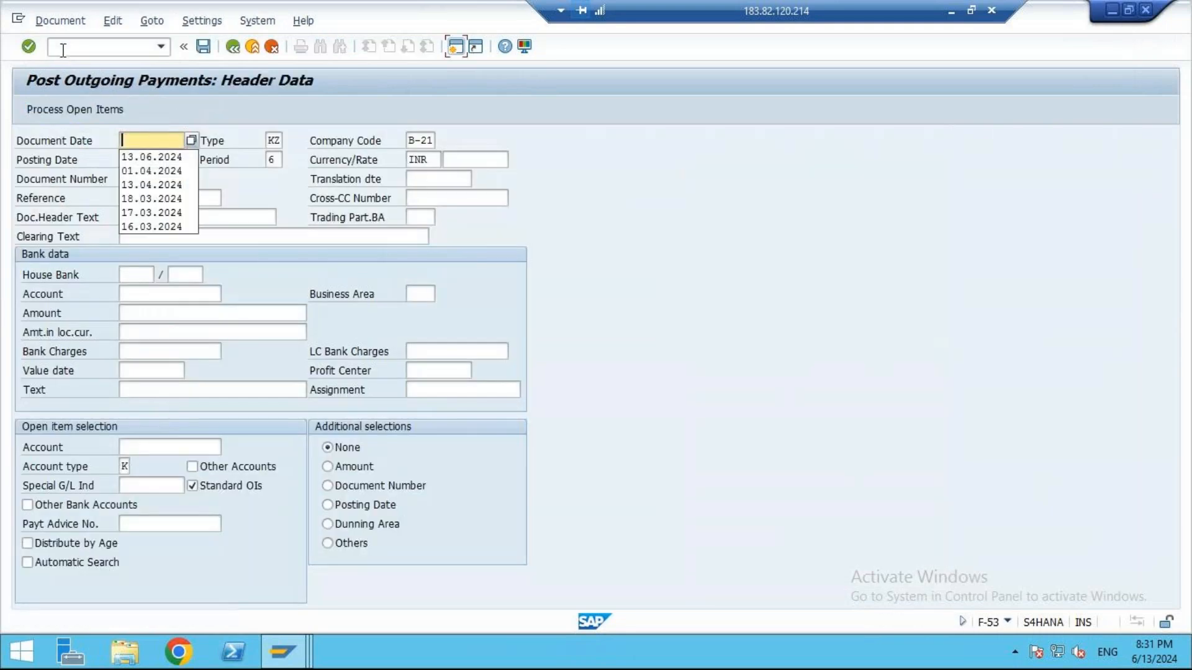
# - Fill the payment header with document date 13.06.2024, reference B-21-V-001, and "Vendor payment" as header and clearing text
pyautogui.click(165, 159)
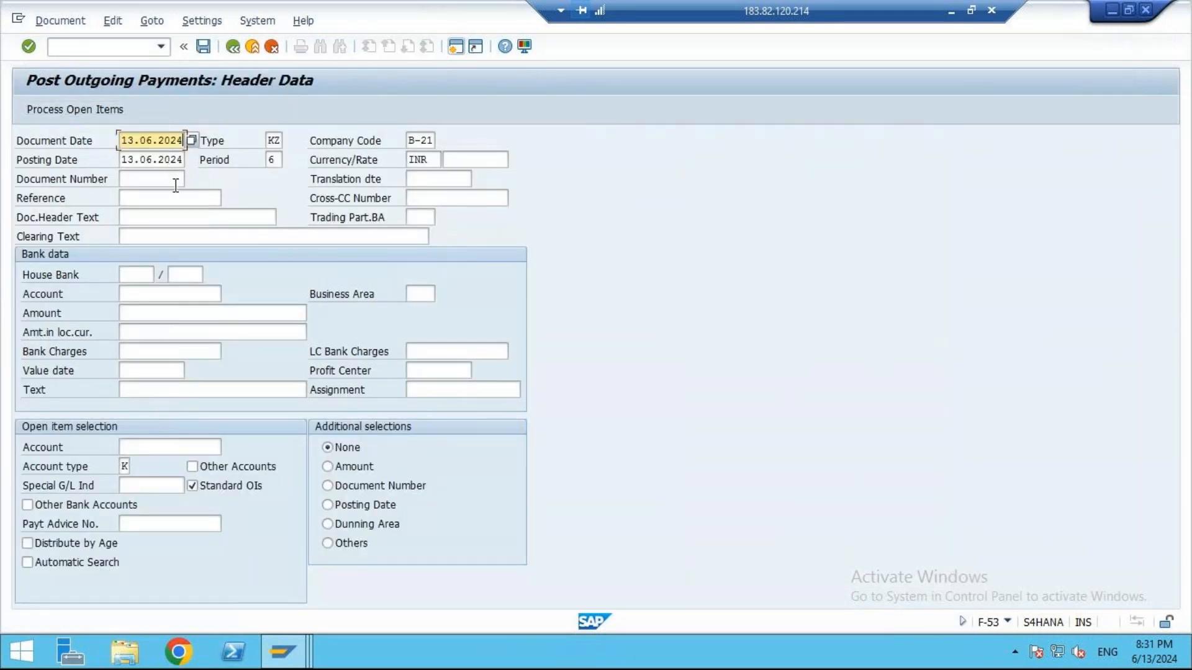
pyautogui.click(162, 197)
pyautogui.click(163, 217)
pyautogui.click(163, 217)
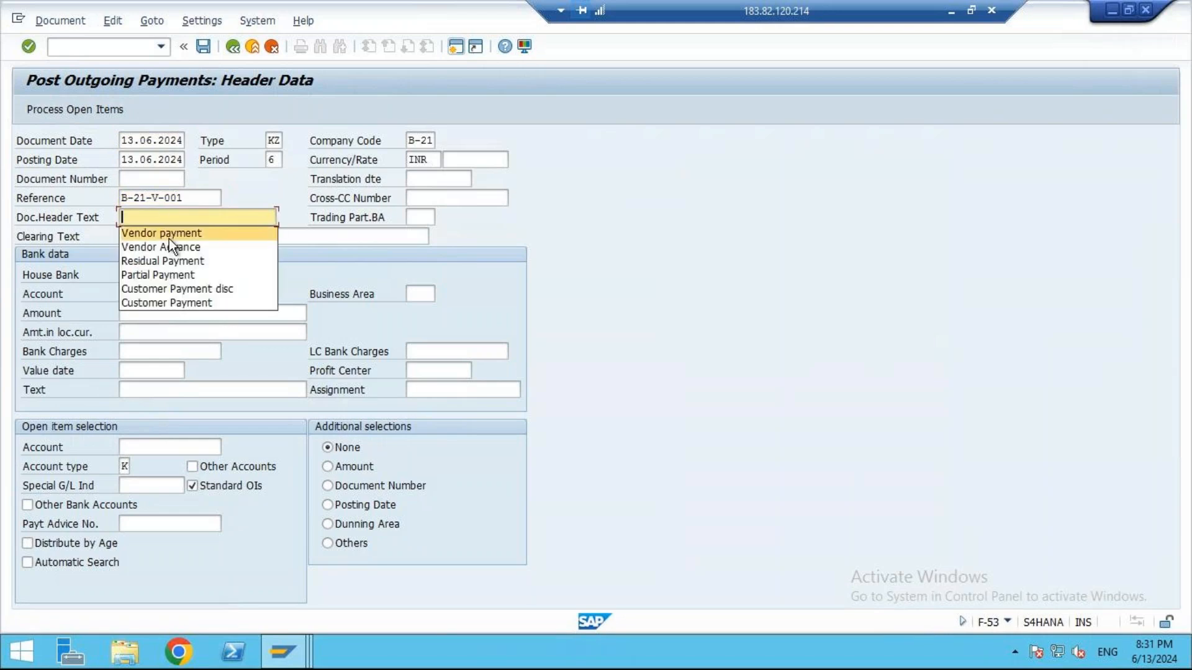
pyautogui.click(169, 238)
pyautogui.click(165, 251)
# - Set the bank account to 230000 and the payment amount to 1000
pyautogui.click(161, 293)
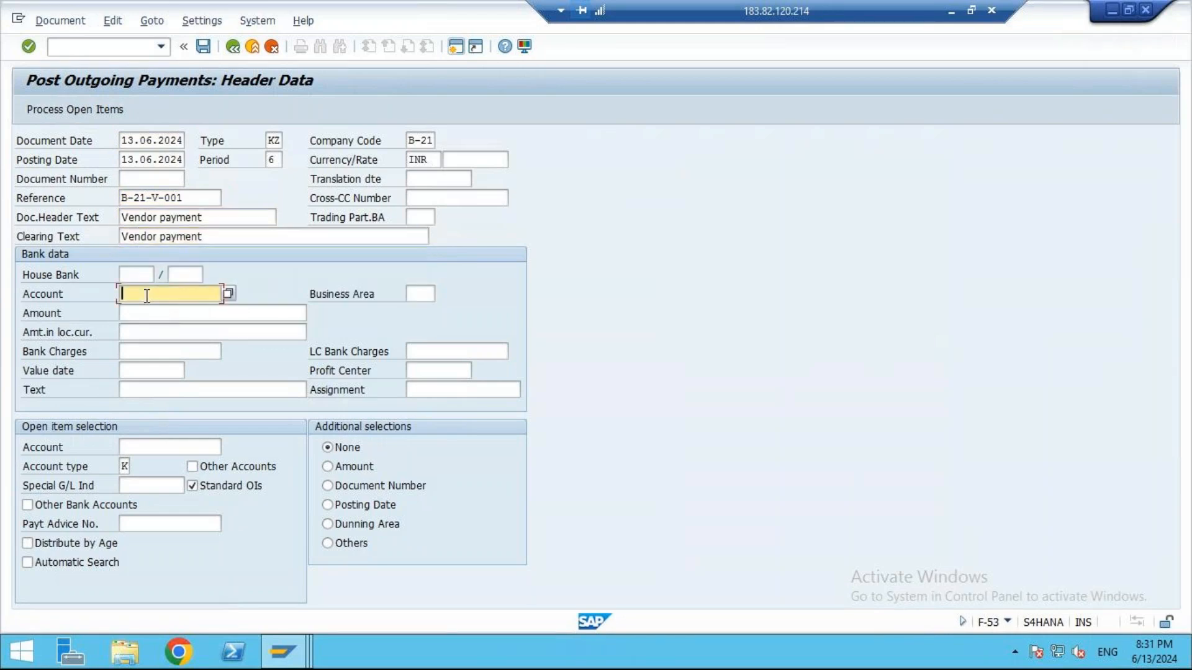
pyautogui.click(150, 304)
pyautogui.click(152, 312)
pyautogui.click(154, 327)
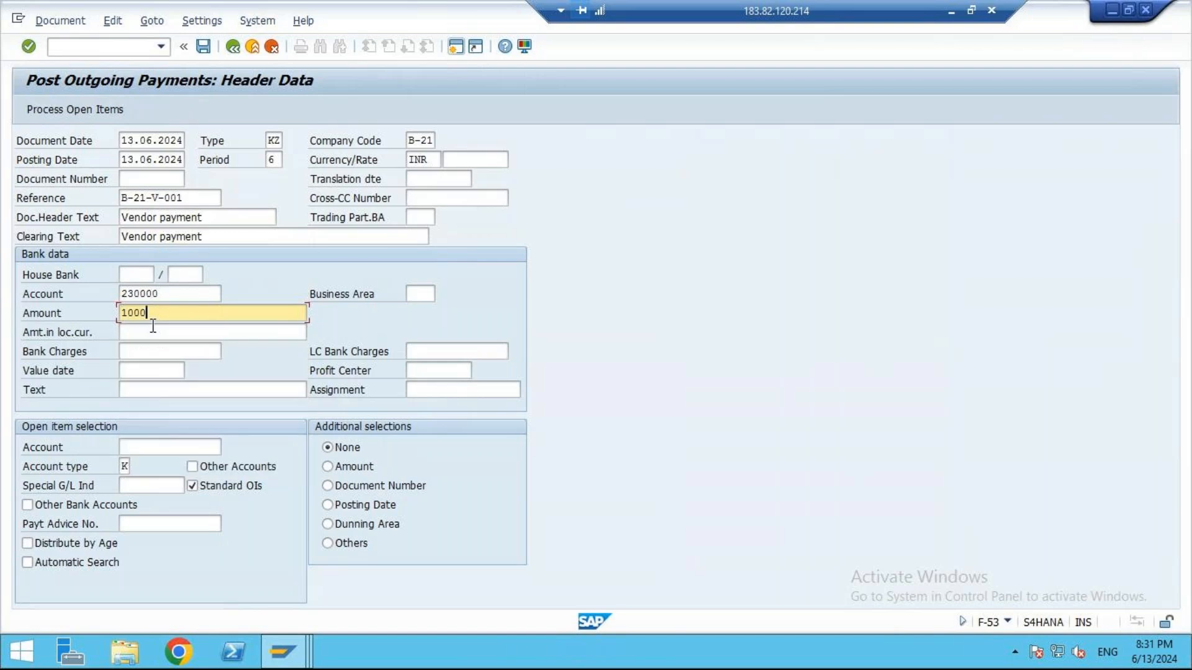
# - Look up Harshitha Suppliers in company code B-21 as the open item vendor and process its open items
pyautogui.click(171, 454)
pyautogui.press('F4')
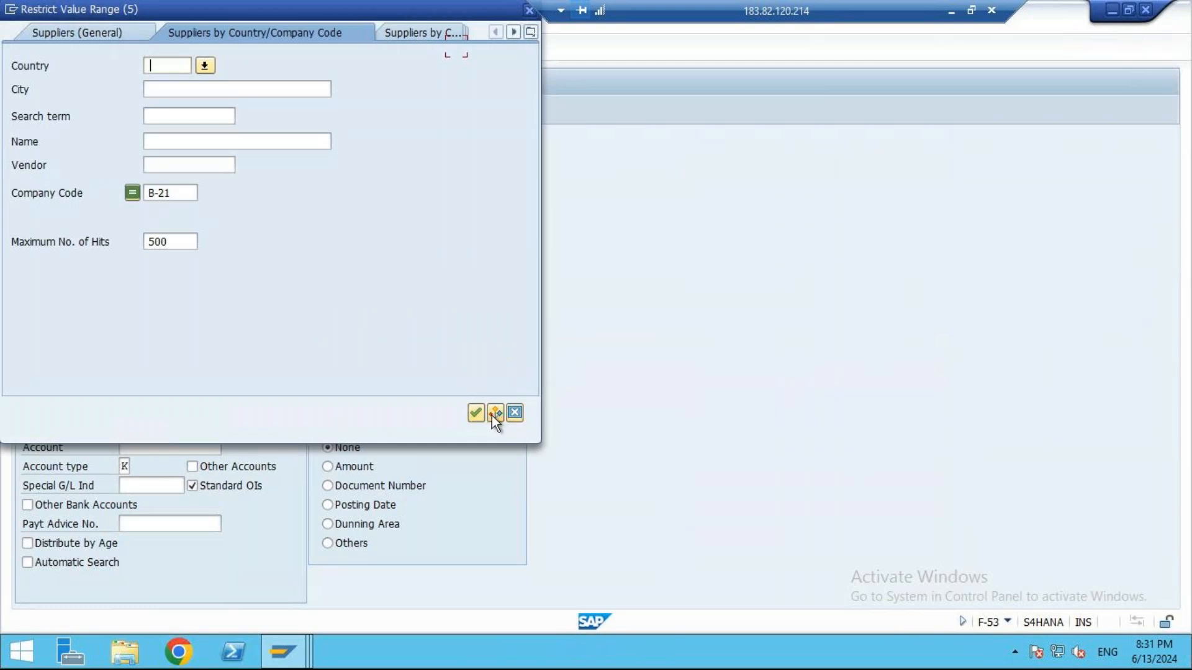
pyautogui.click(476, 413)
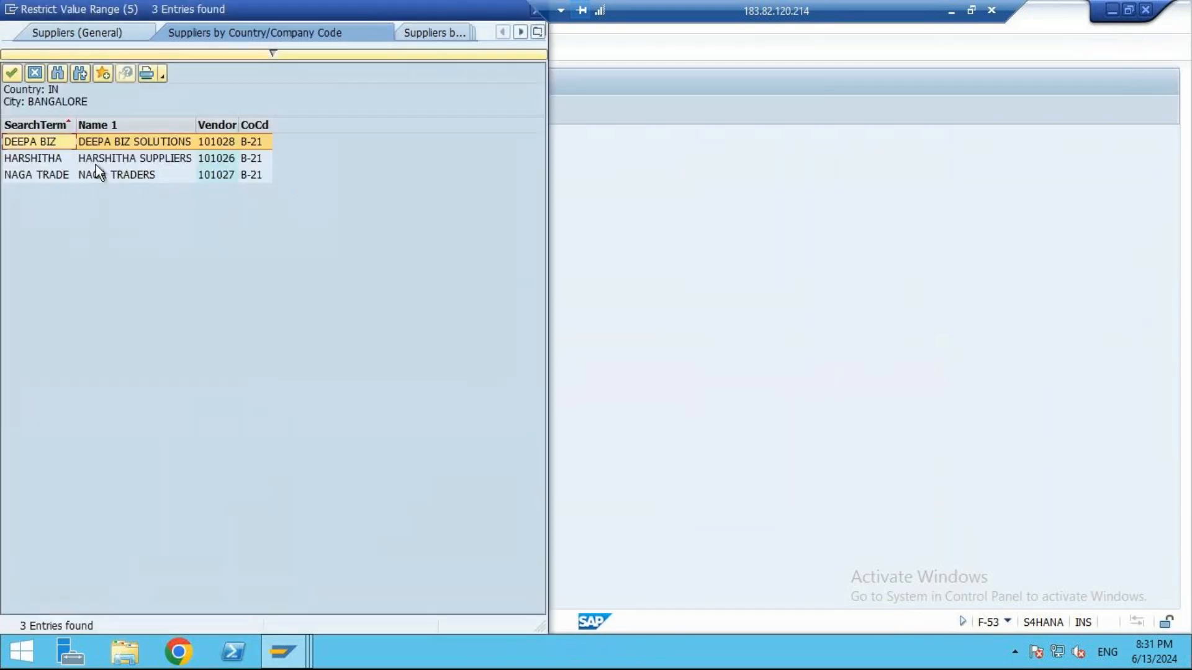
pyautogui.click(94, 159)
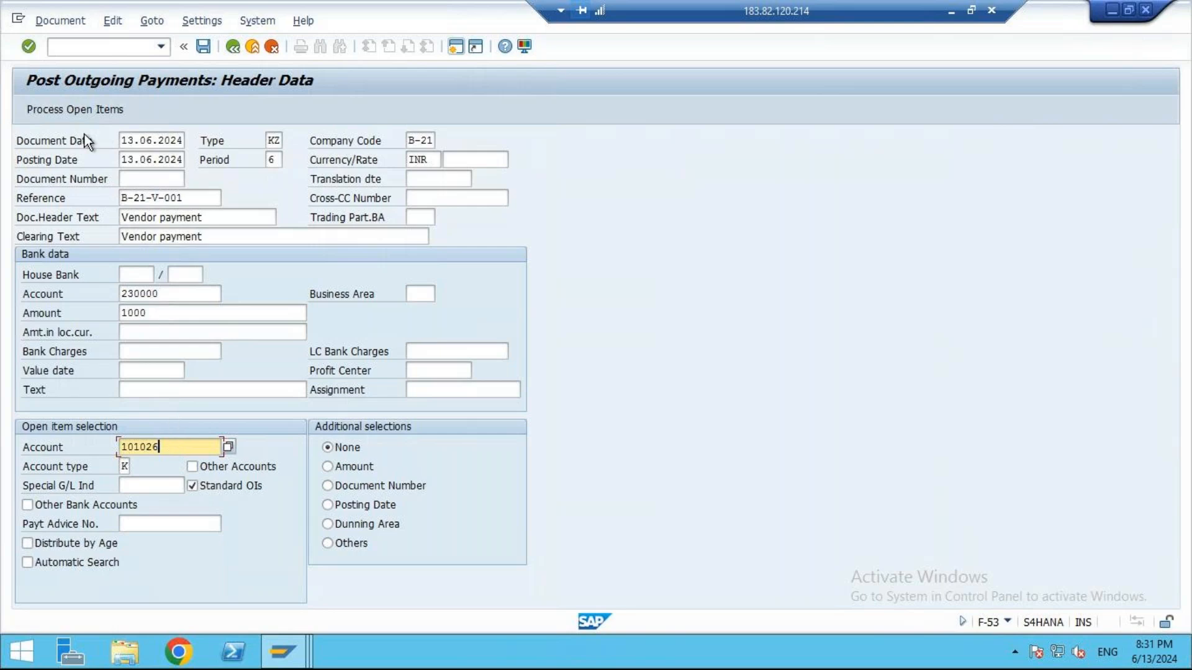
pyautogui.click(74, 112)
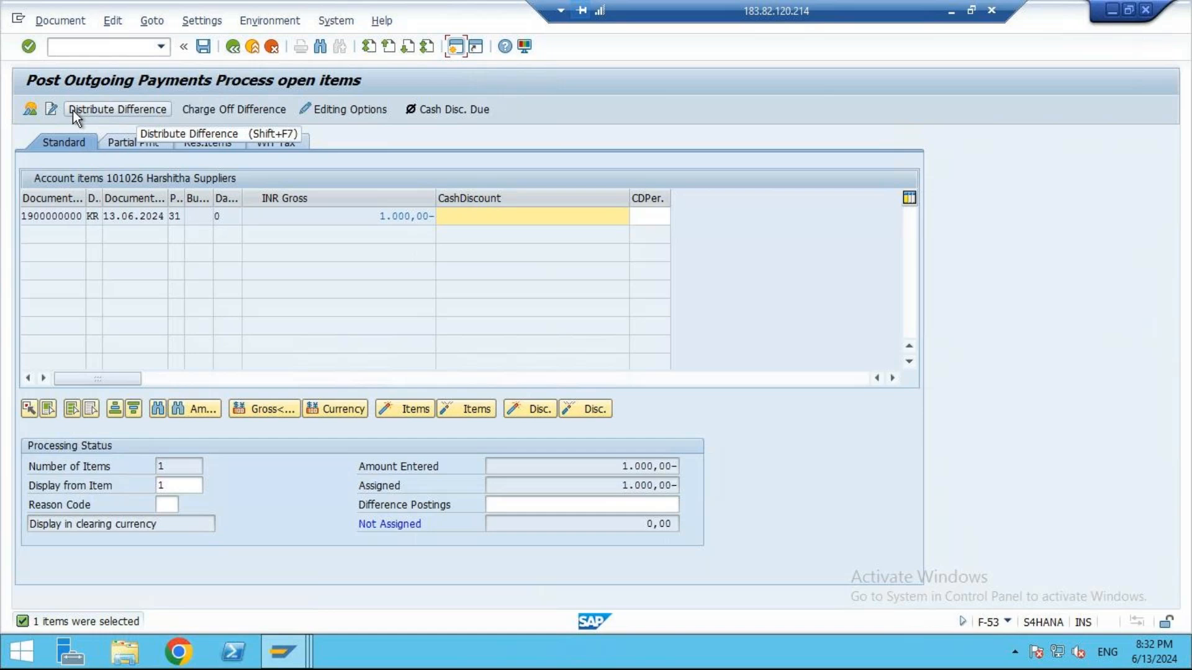
# - Compare the invoice, entered, assigned and not assigned amounts for Harshitha Suppliers, and simulate the payment document
pyautogui.click(368, 217)
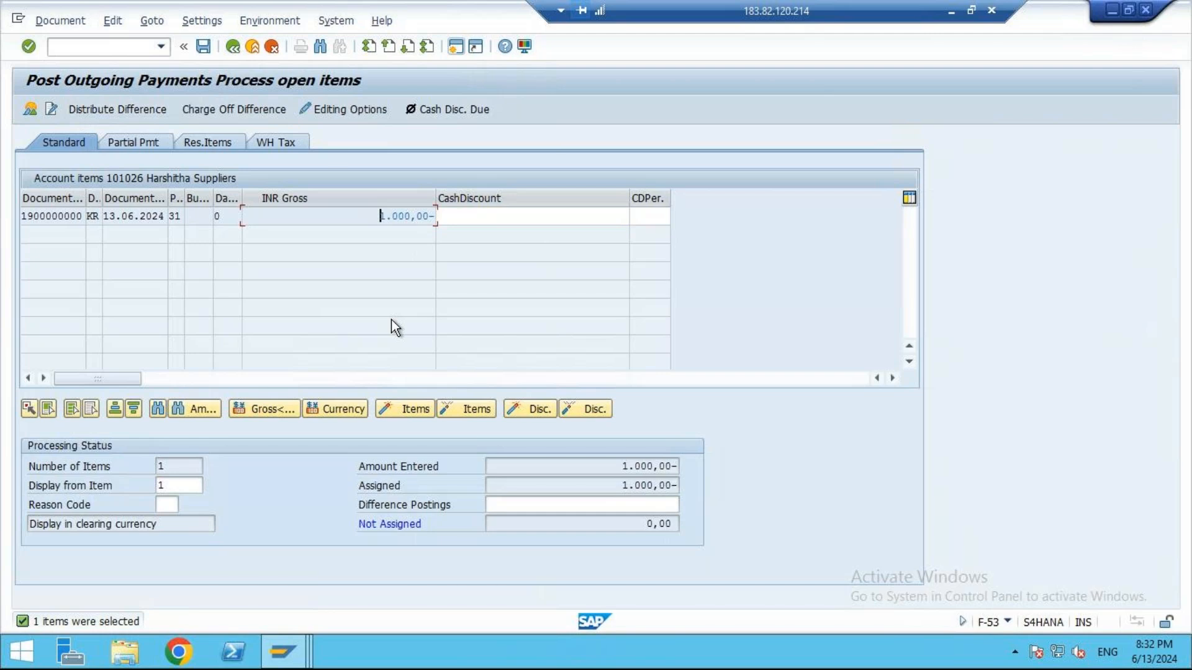
pyautogui.click(614, 467)
pyautogui.click(609, 487)
pyautogui.click(629, 526)
pyautogui.click(386, 216)
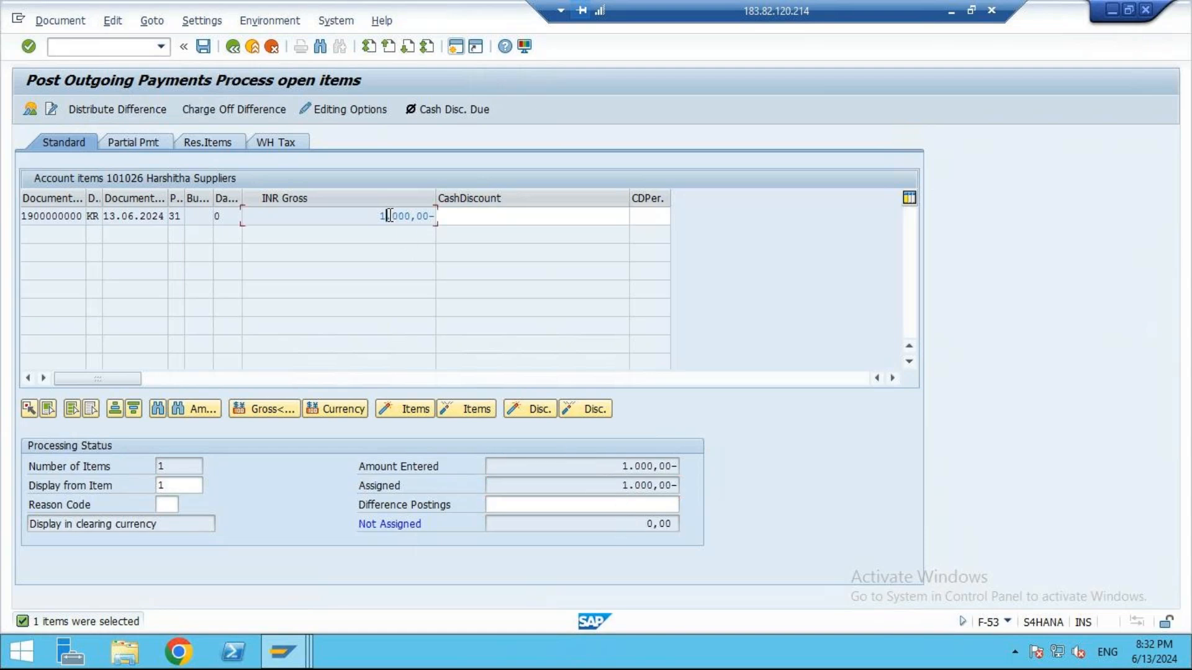
pyautogui.click(615, 487)
pyautogui.click(74, 24)
pyautogui.click(73, 58)
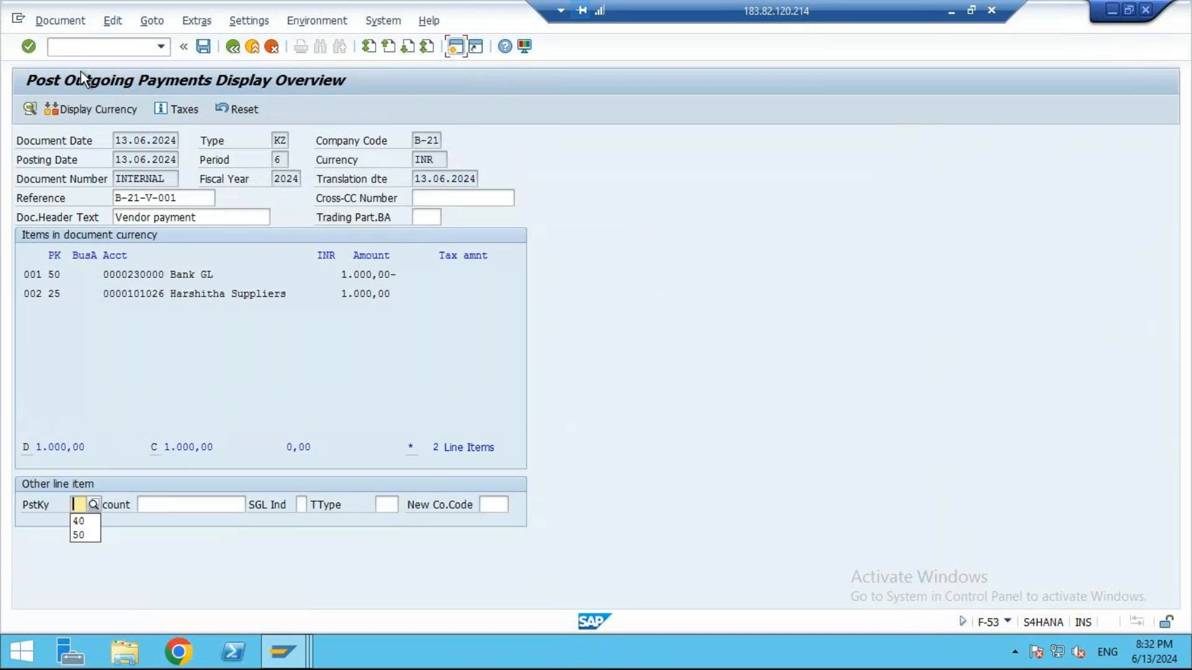
# - Check the Bank GL and Harshitha Suppliers line items in the simulation and post the payment
pyautogui.click(176, 275)
pyautogui.click(403, 281)
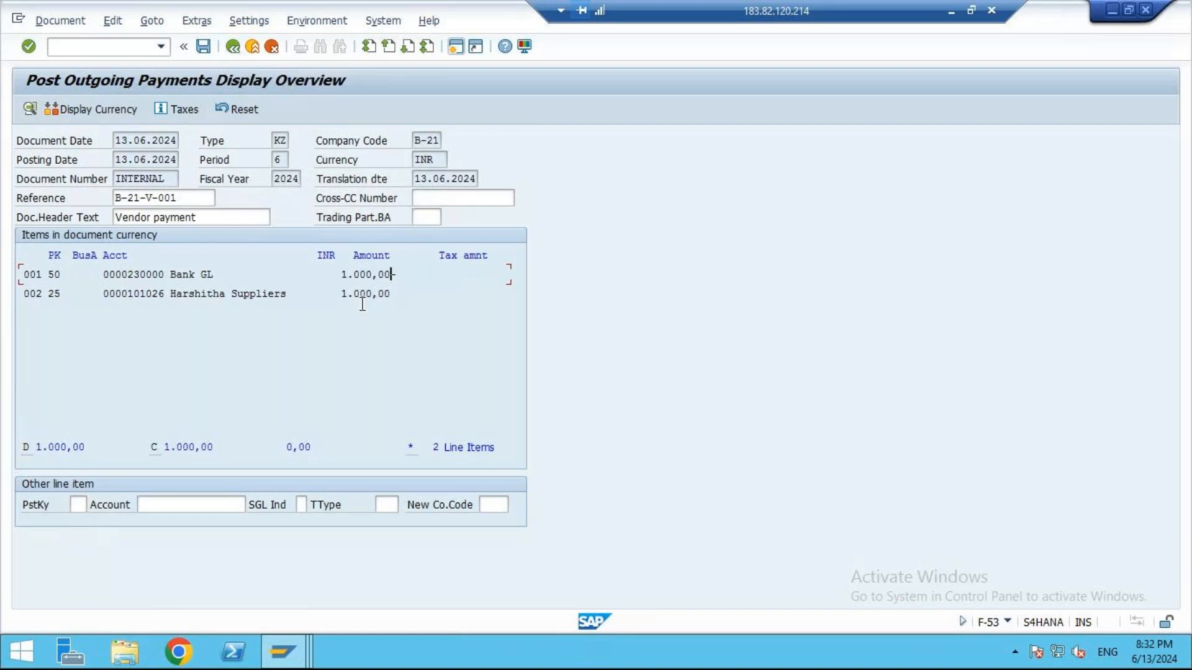
pyautogui.moveTo(121, 296); pyautogui.dragTo(219, 298)
pyautogui.click(397, 296)
pyautogui.press('F2')
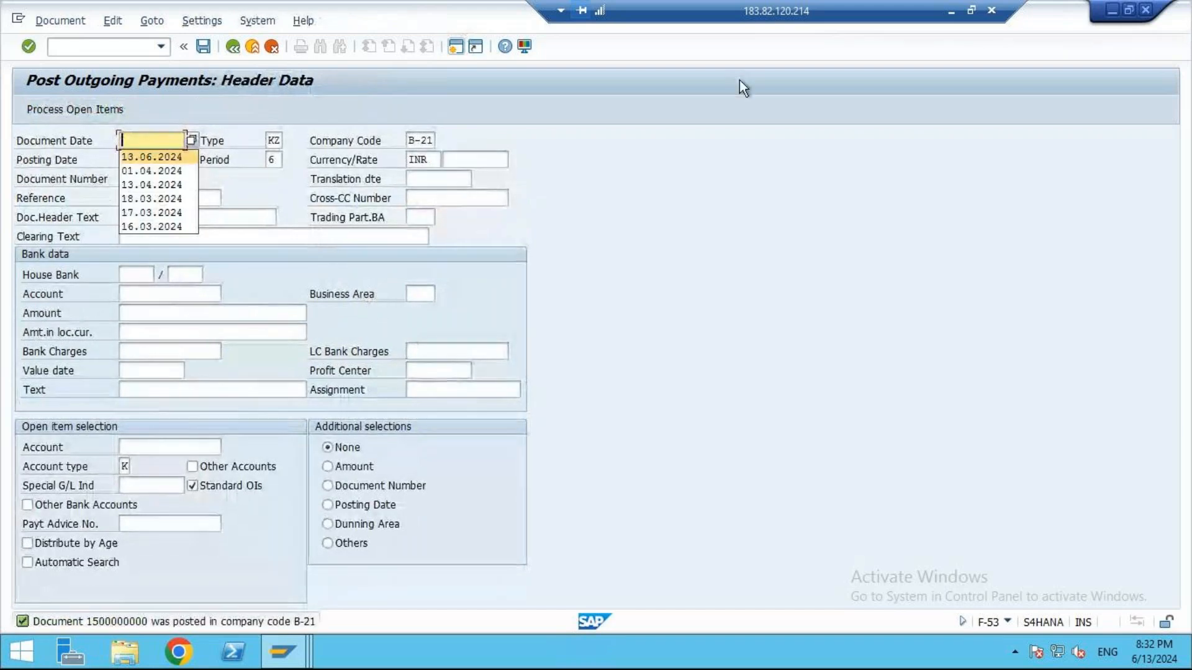
# - Switch to the Excel notes to check the second vendor's payment entry, and return to the SAP session
pyautogui.click(951, 10)
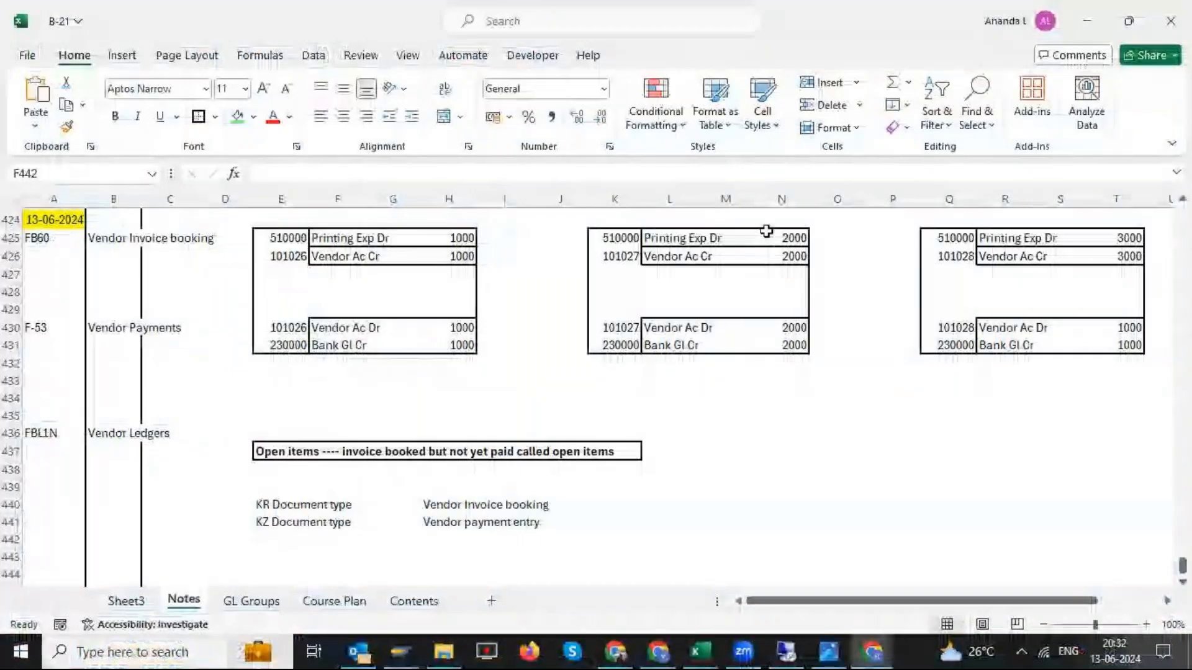
pyautogui.click(630, 278)
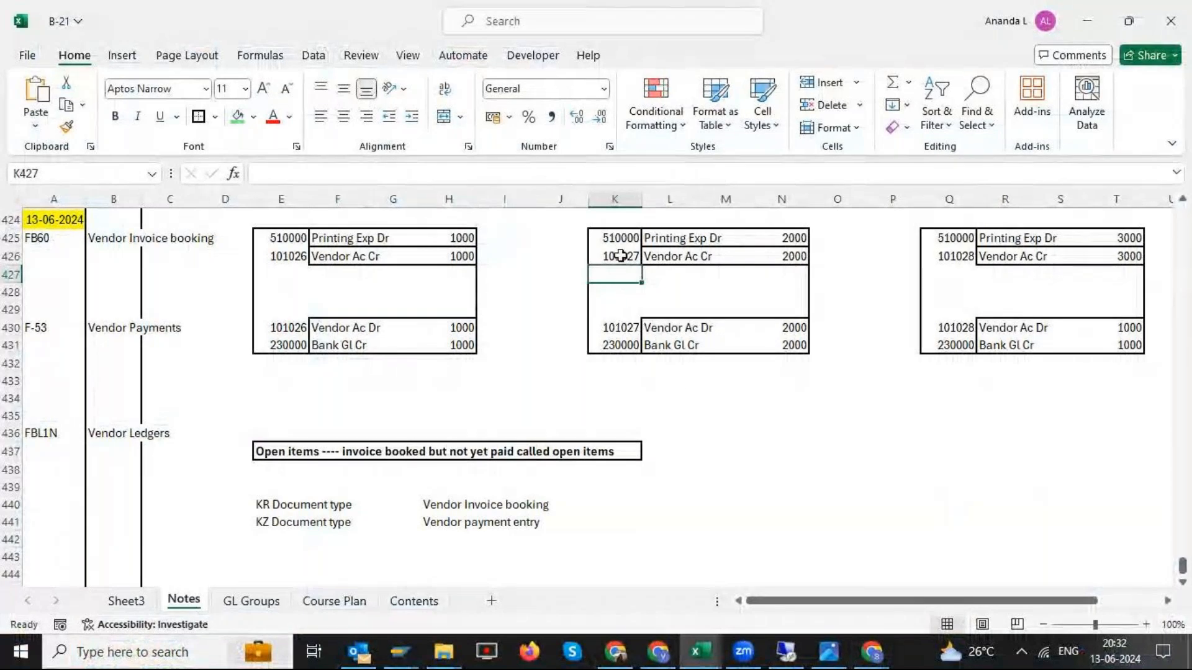
pyautogui.press('Up')
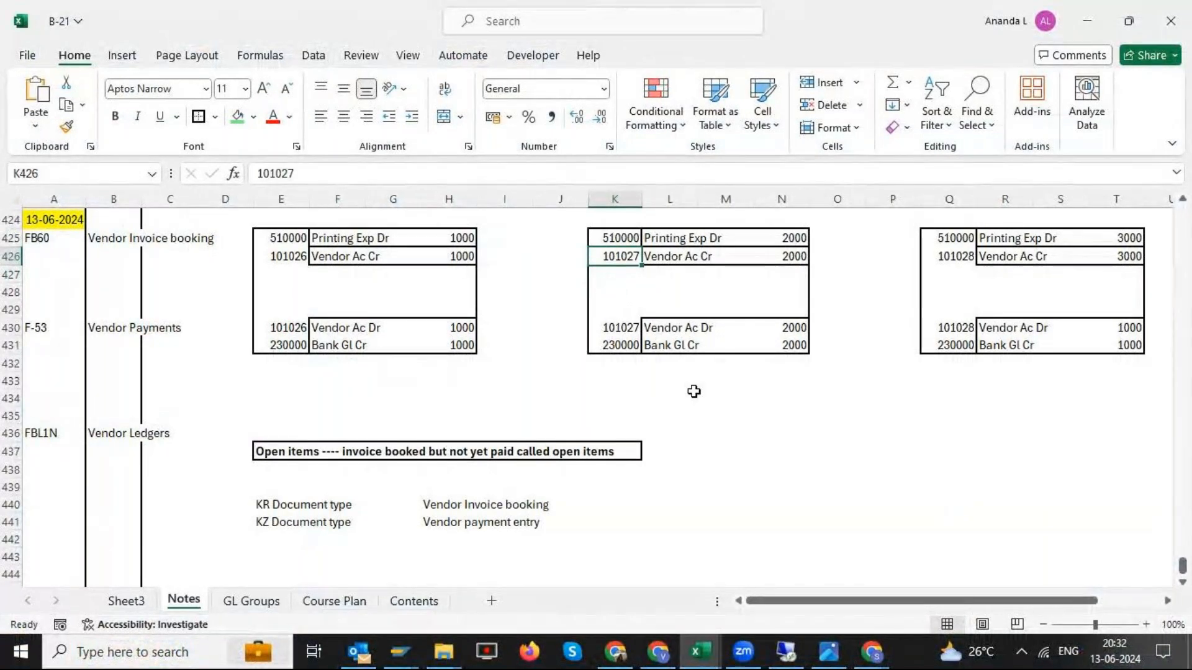
pyautogui.hotkey('alt', 'Tab')
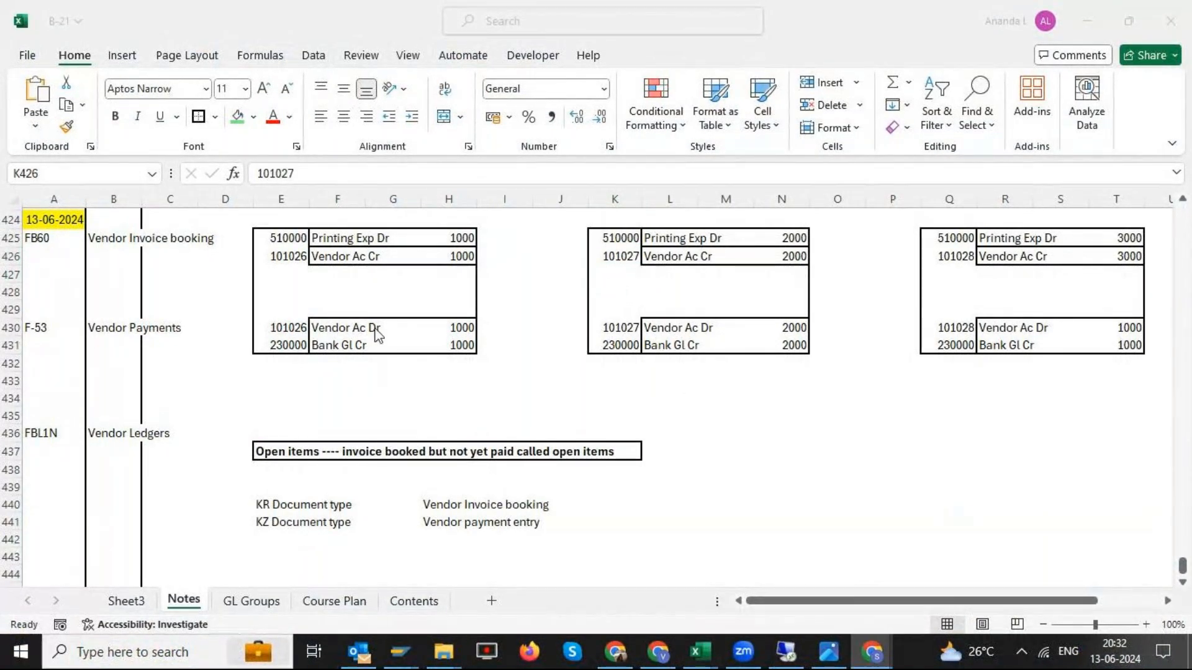
pyautogui.hotkey('alt', 'Tab')
pyautogui.hotkey('alt', 'Tab')
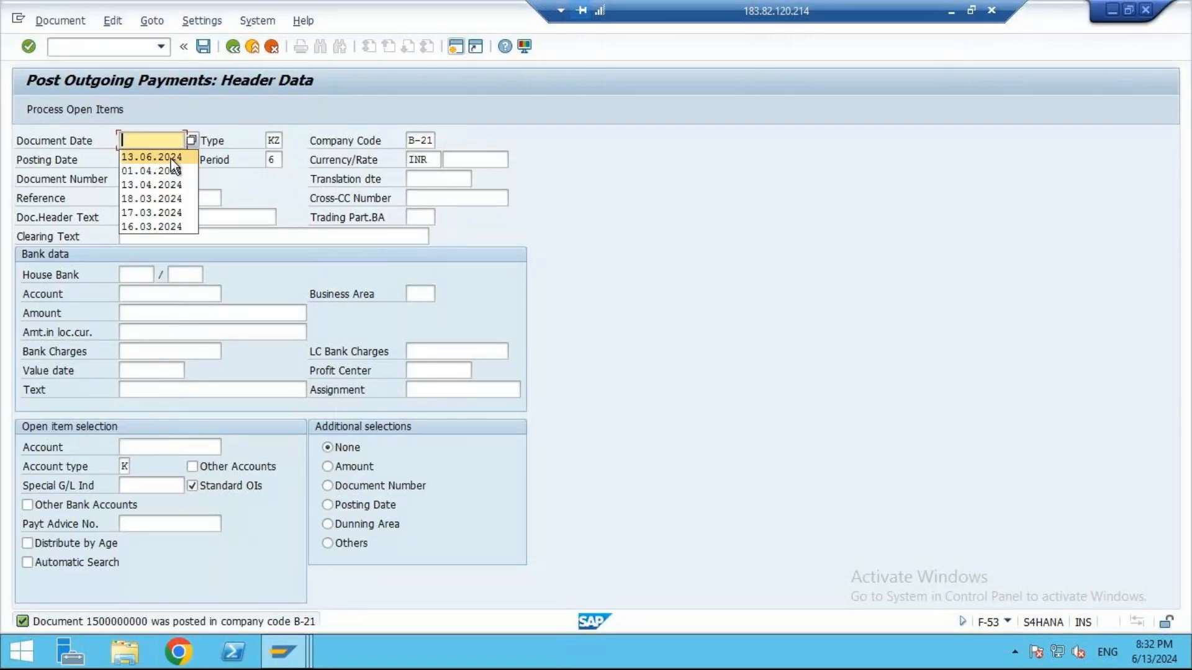
# - Enter document date 13.06.2024, reference B-21-V-002, and "Vendor payment" as header and clearing text for the second payment
pyautogui.click(170, 158)
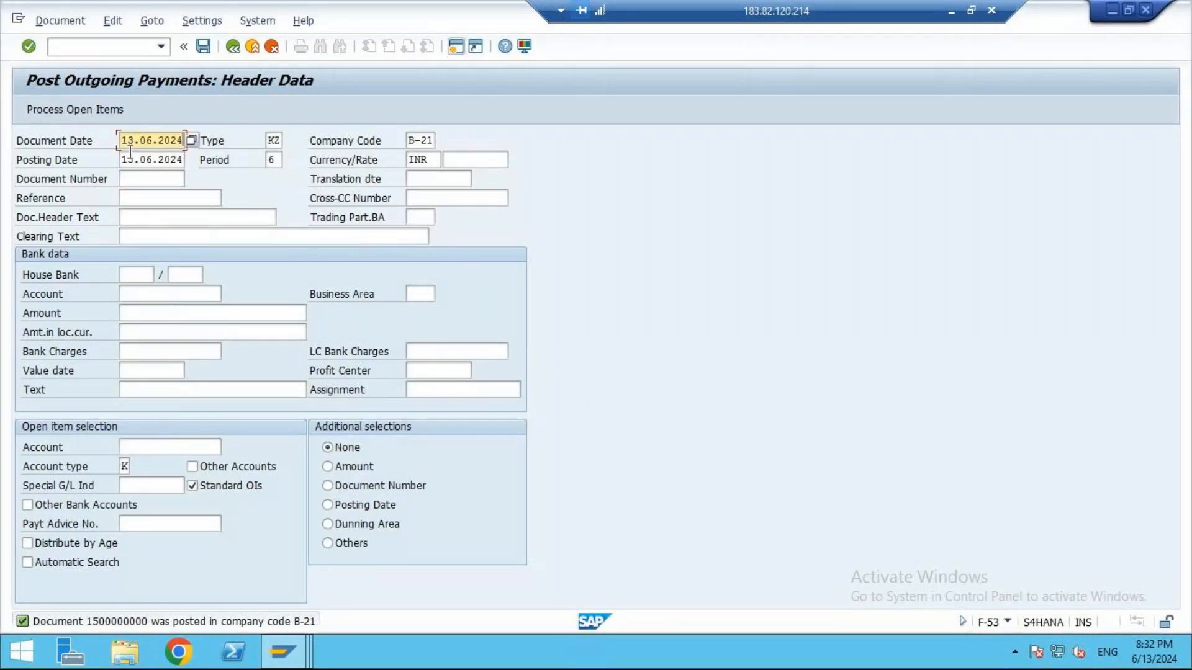
pyautogui.click(151, 198)
pyautogui.write('B-21-V-001')
pyautogui.press('BackSpace')
pyautogui.write('2')
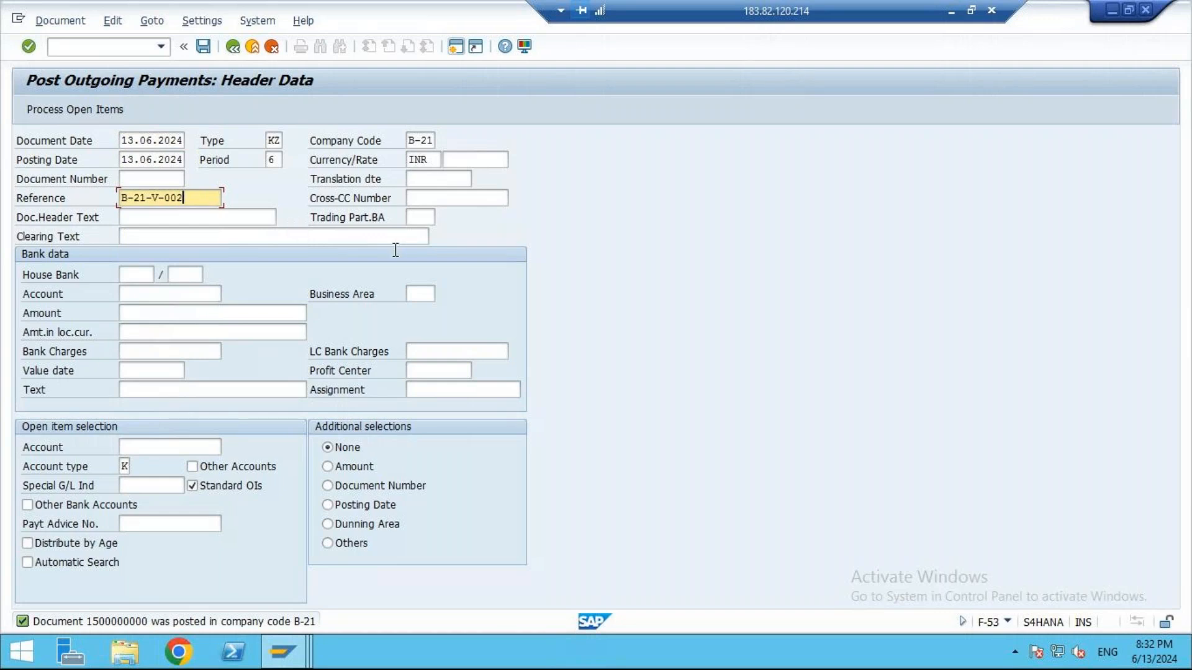
pyautogui.click(246, 221)
pyautogui.click(180, 234)
pyautogui.click(180, 237)
pyautogui.click(174, 250)
# - Set the second payment's bank account to 230000 and its amount to 2000
pyautogui.click(188, 292)
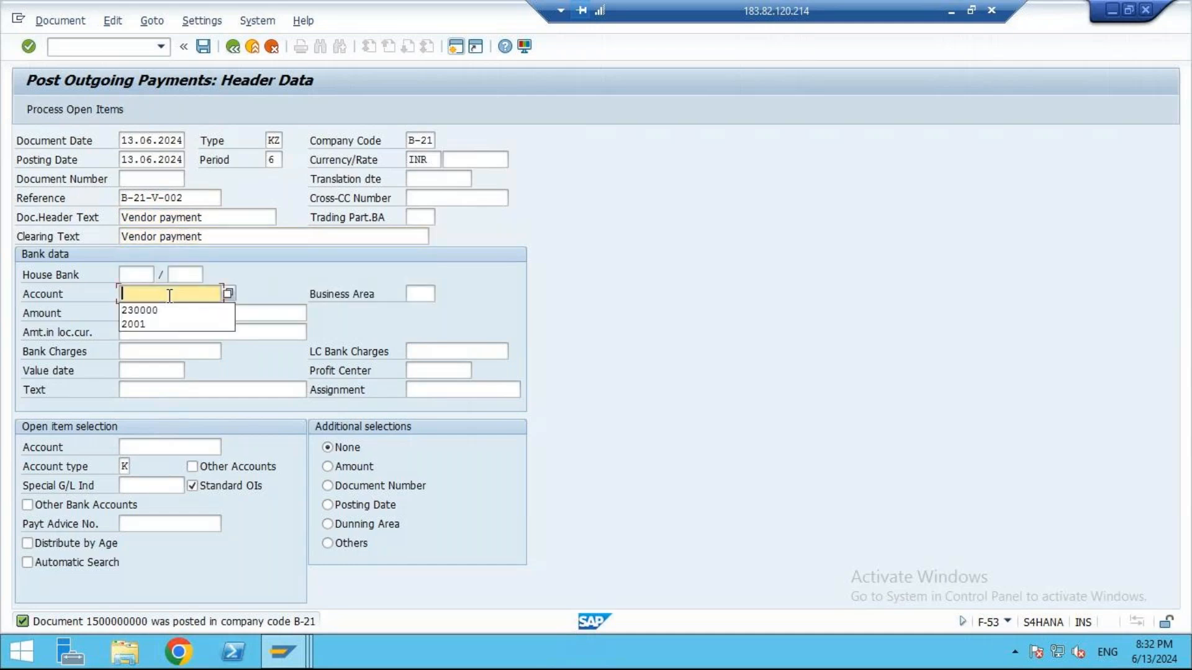
pyautogui.click(170, 313)
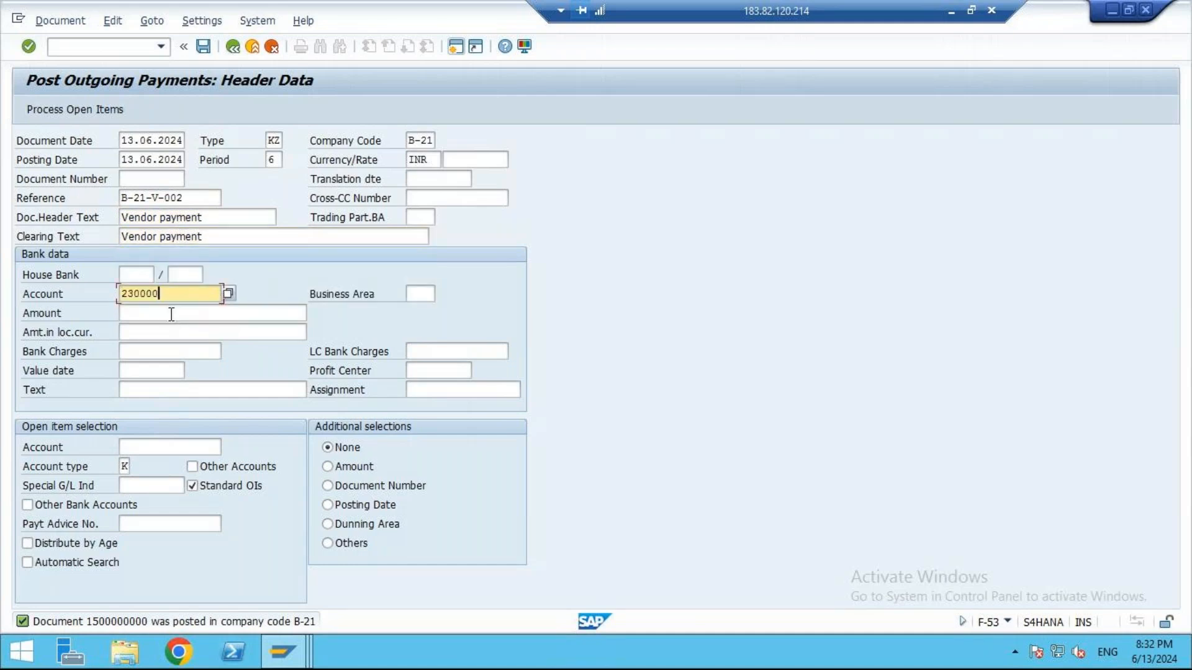
pyautogui.click(169, 312)
pyautogui.write('2000')
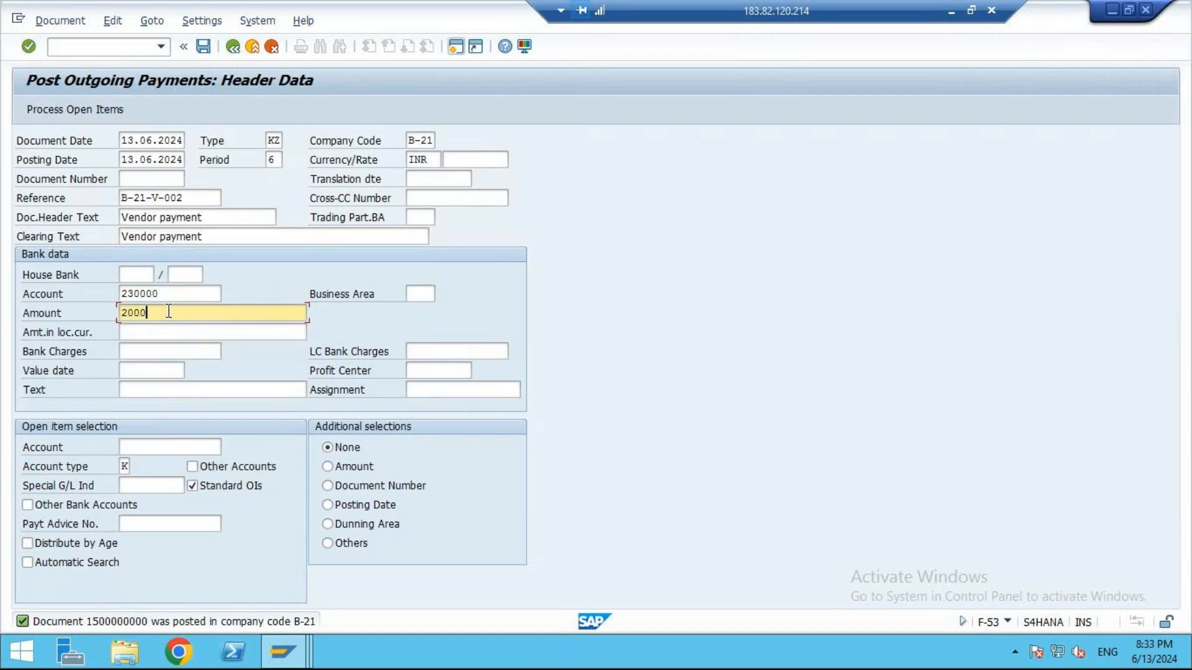
# - Look up Naga Traders in company code B-21 as the open item vendor and process its open items
pyautogui.click(175, 447)
pyautogui.click(228, 447)
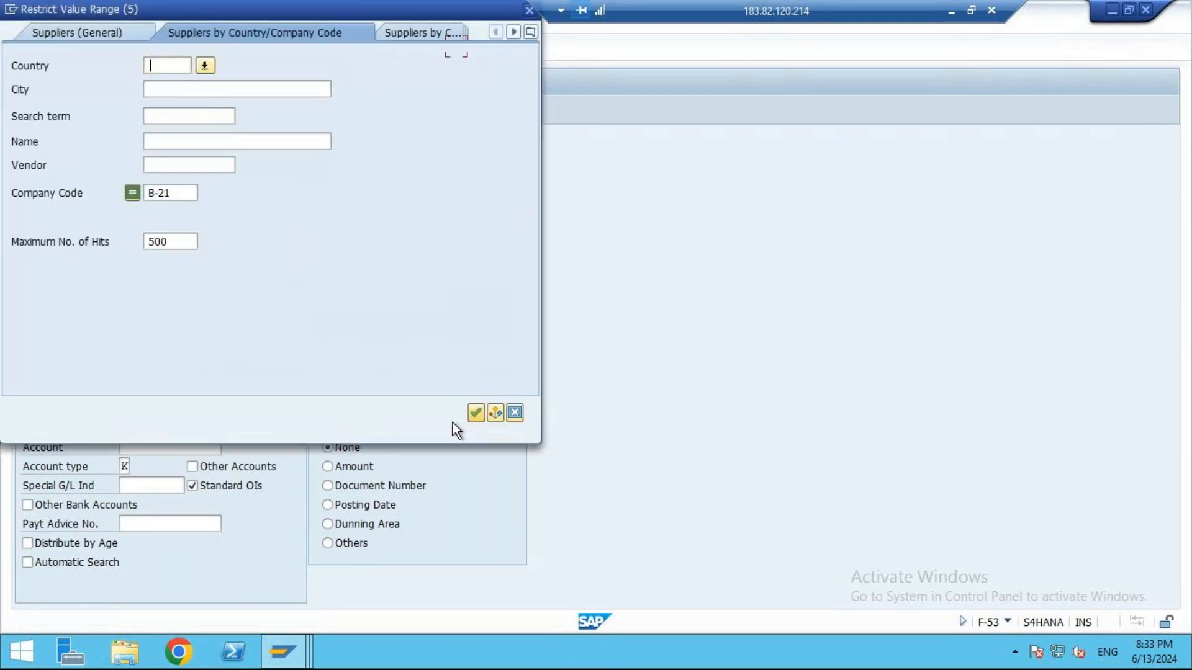
pyautogui.click(474, 412)
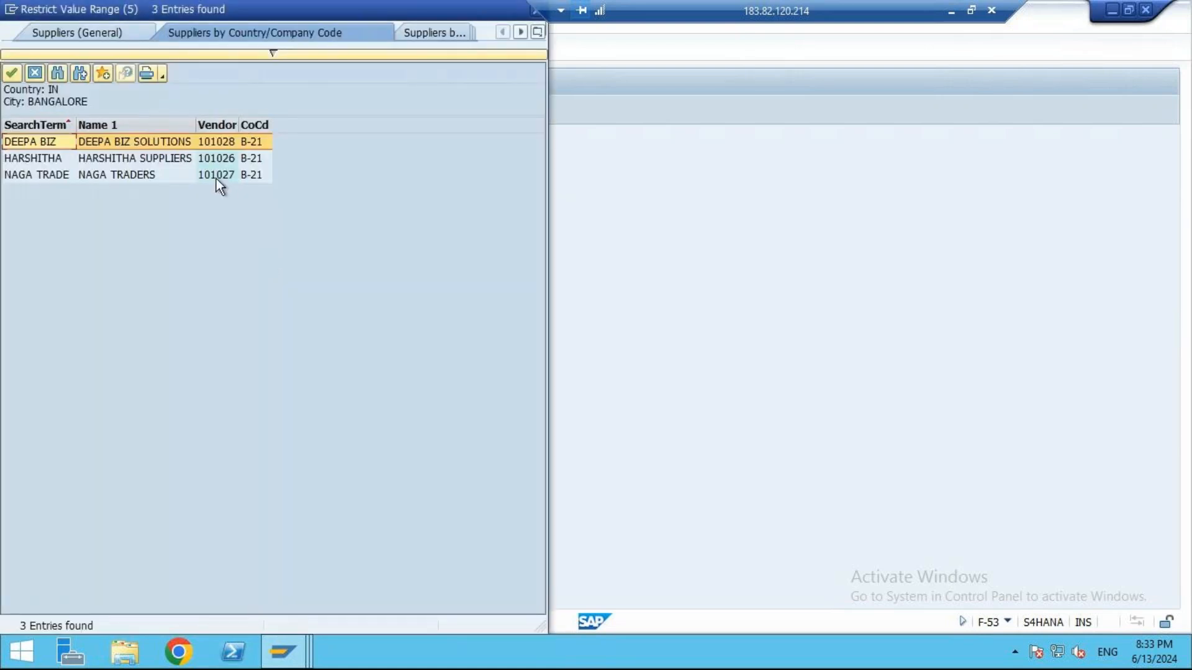
pyautogui.click(216, 175)
pyautogui.doubleClick(214, 177)
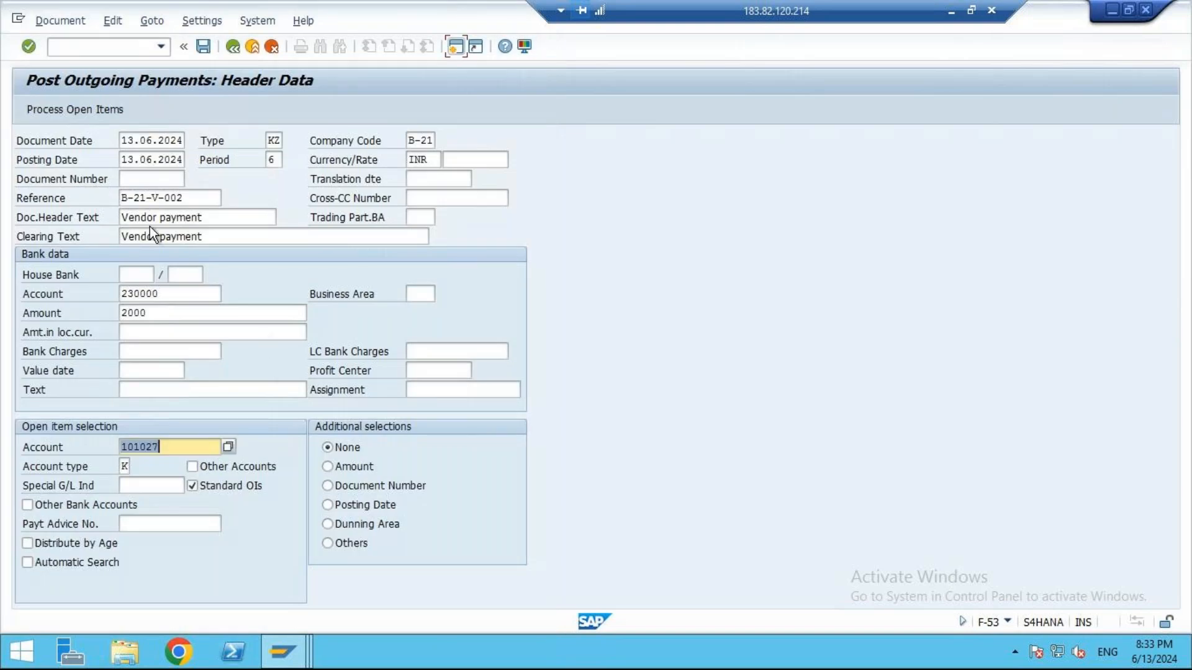
pyautogui.click(54, 112)
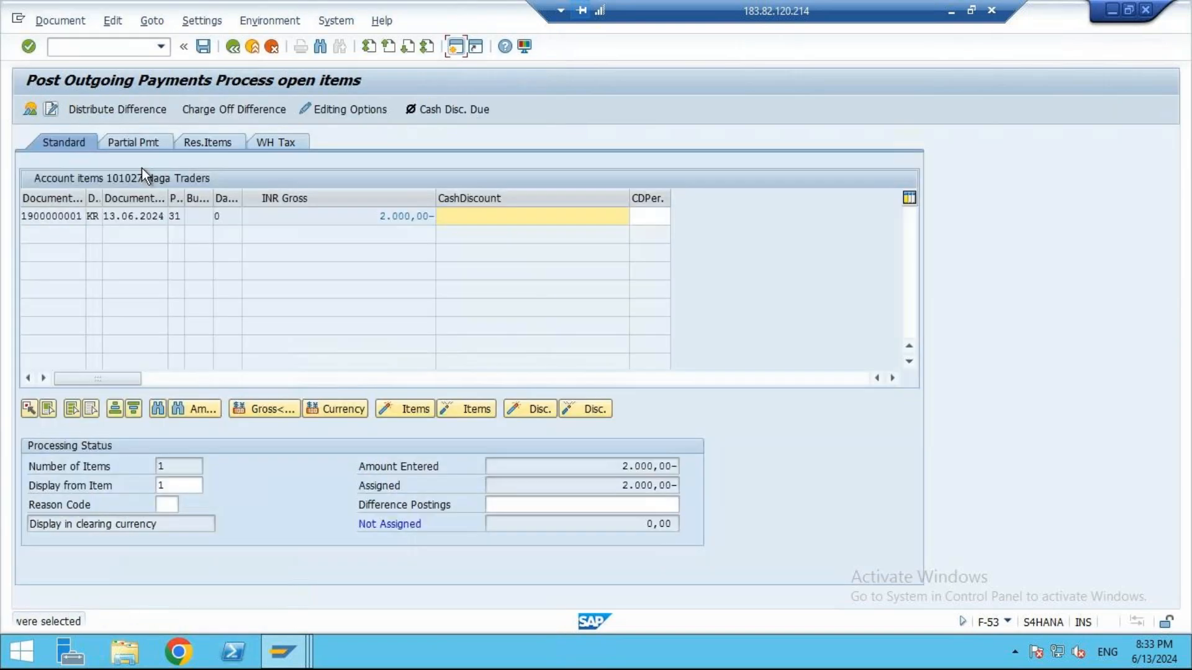
# - Check the assigned amounts for Naga Traders, and simulate and post the payment
pyautogui.click(347, 217)
pyautogui.click(604, 483)
pyautogui.click(628, 518)
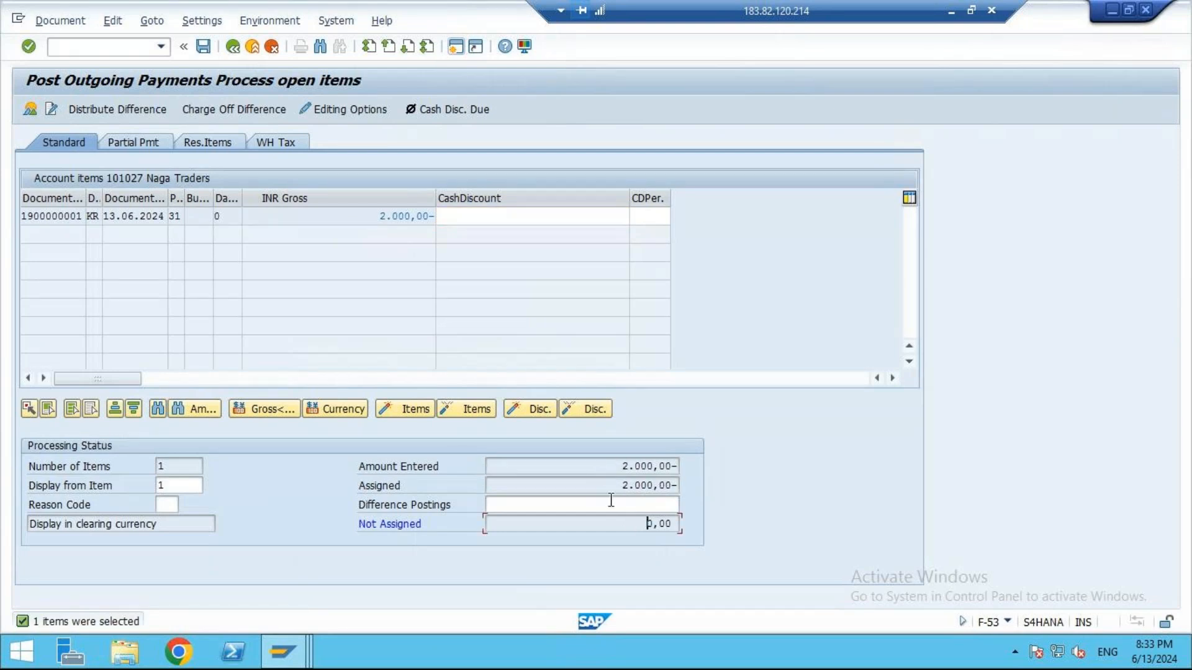
pyautogui.click(50, 17)
pyautogui.click(65, 61)
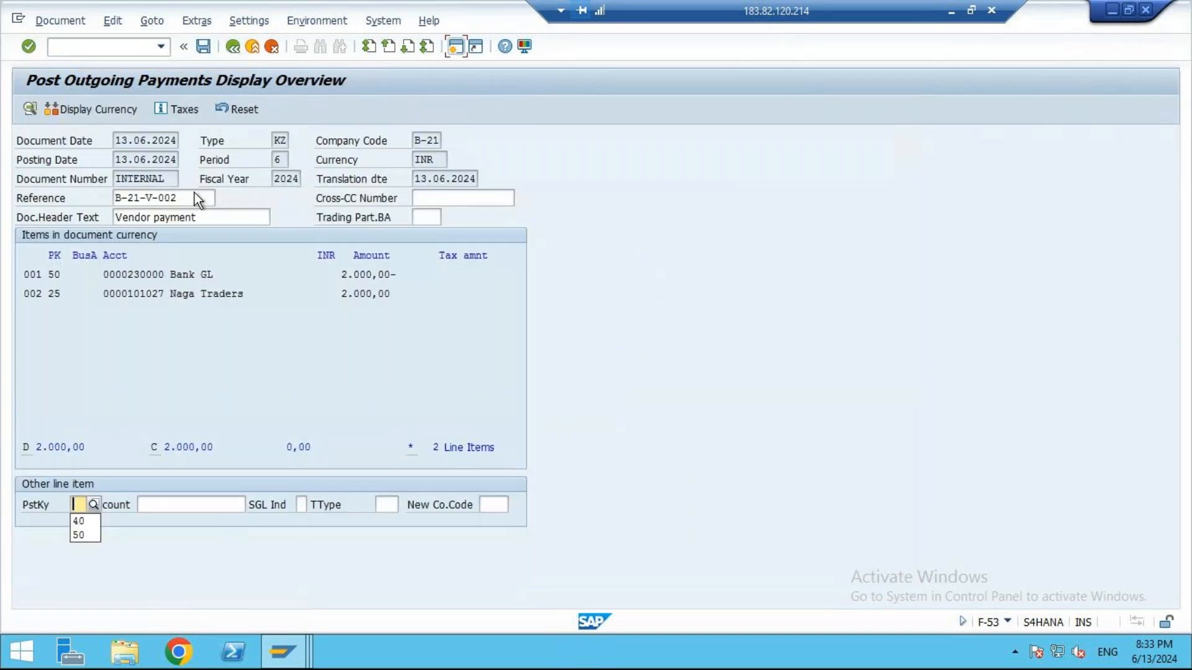
pyautogui.click(197, 52)
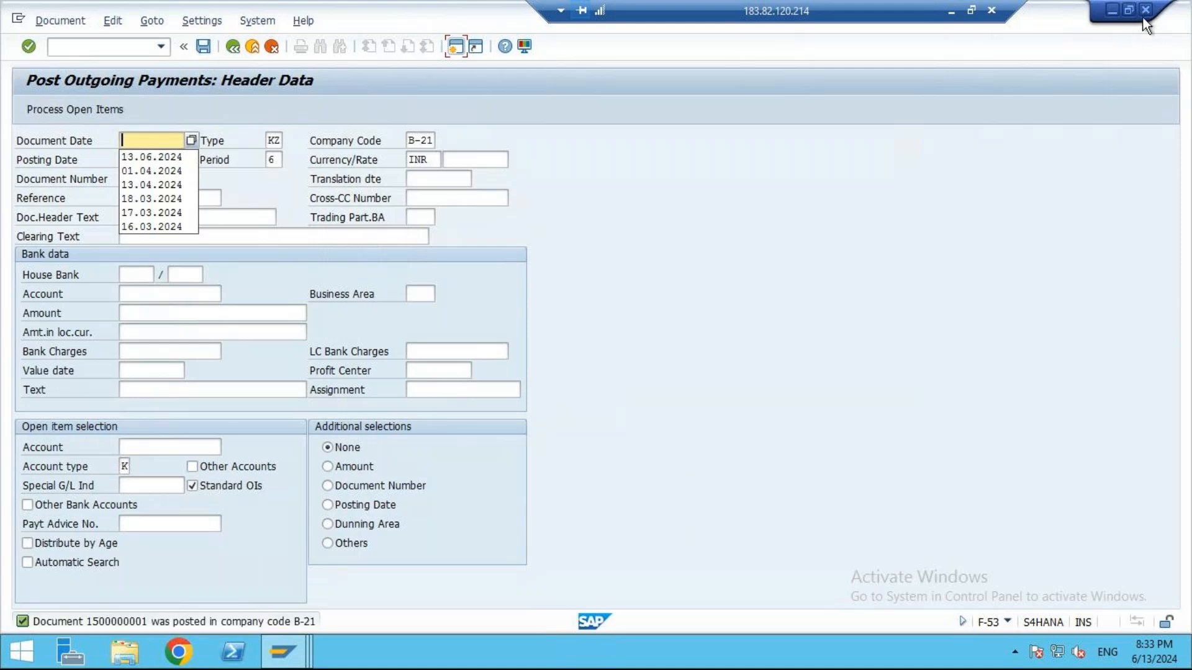
# - Minimize the outgoing payments window and return the Vendor Line Item Display report to its selection screen
pyautogui.click(1112, 9)
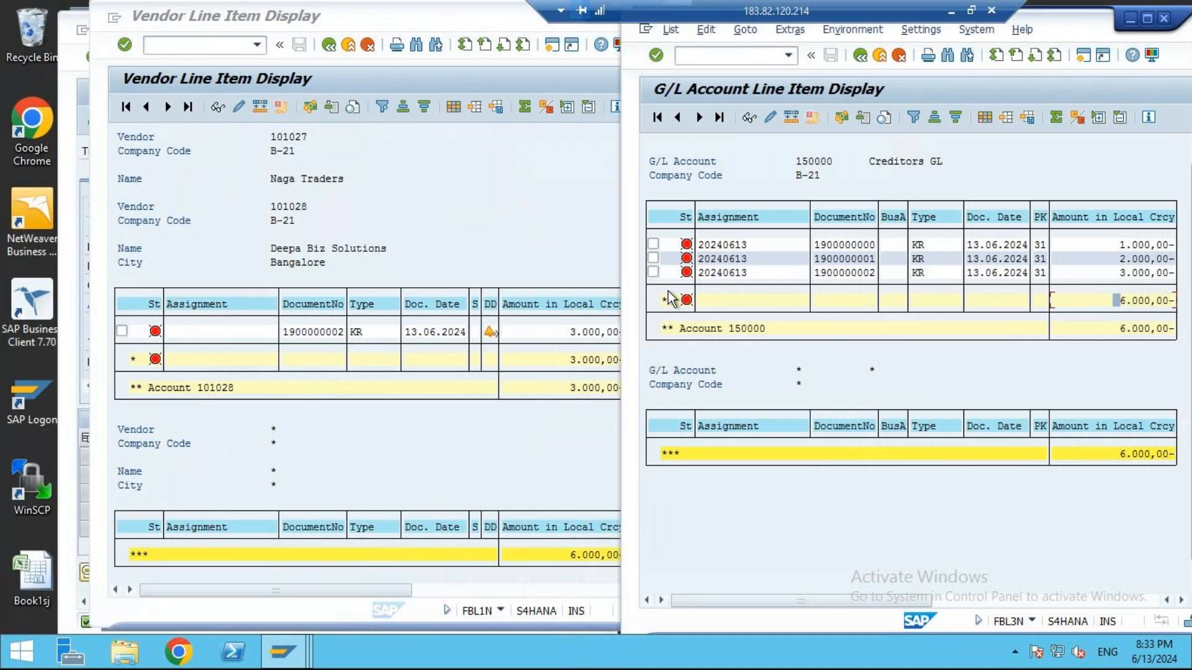
pyautogui.click(308, 17)
pyautogui.moveTo(517, 15); pyautogui.dragTo(434, 20)
pyautogui.click(469, 51)
pyautogui.click(246, 51)
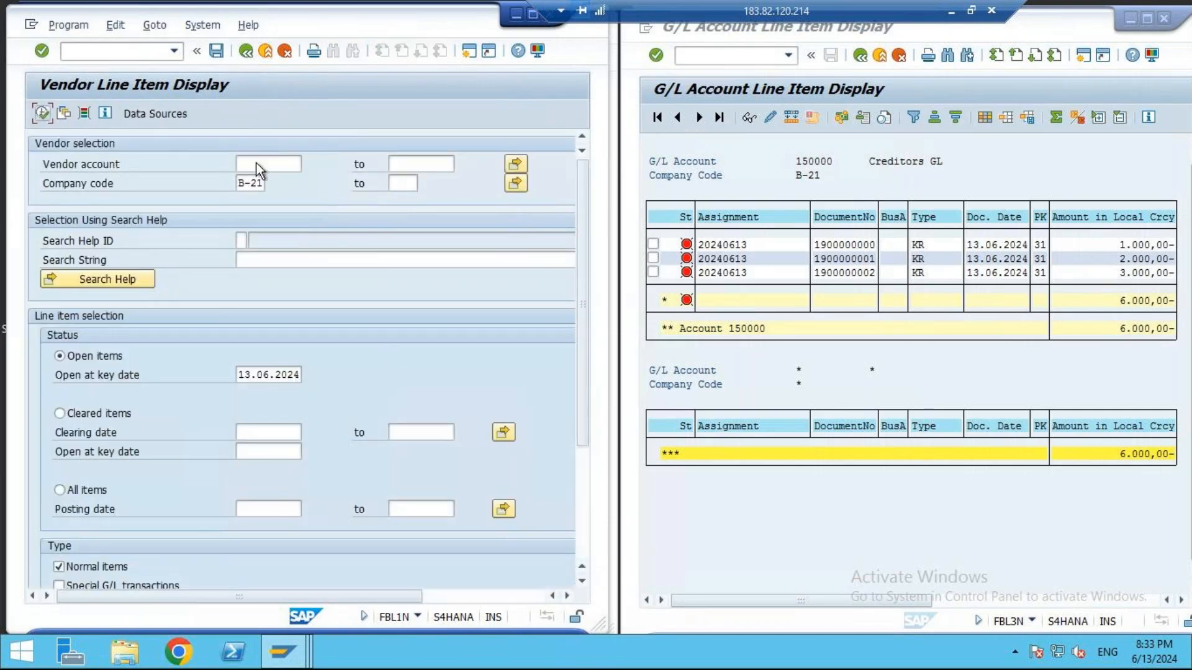
# - Look up Harshitha Suppliers in company code B-21 as the vendor account and run the line item report for open items
pyautogui.click(276, 165)
pyautogui.click(308, 163)
pyautogui.click(718, 567)
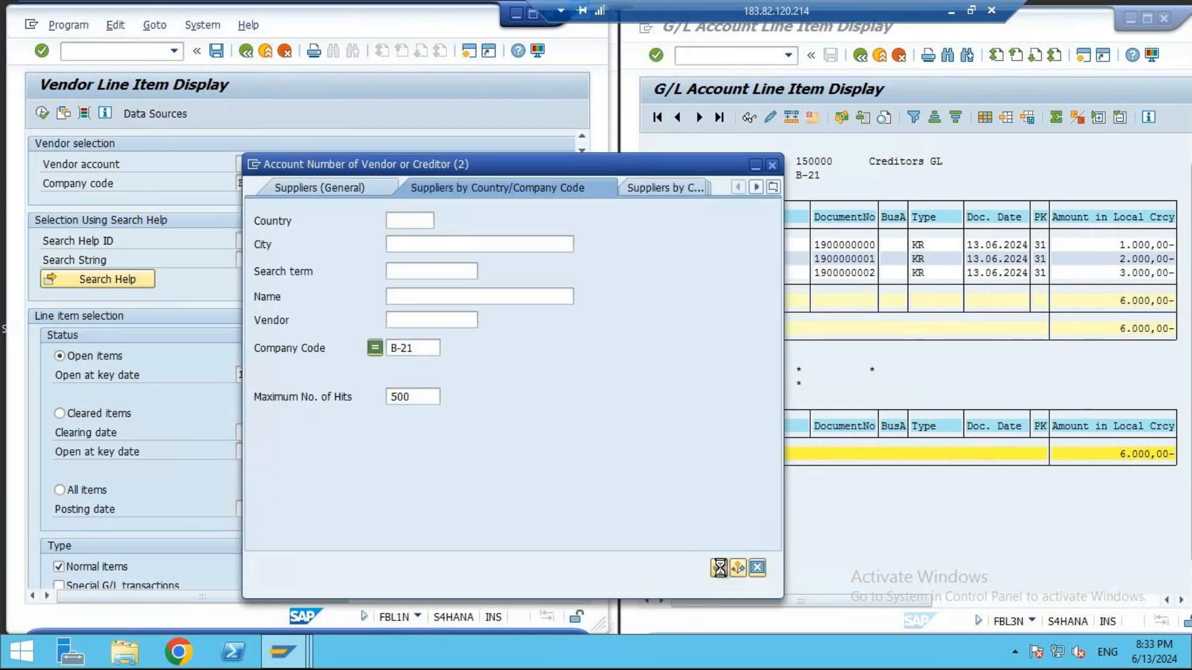
pyautogui.click(397, 162)
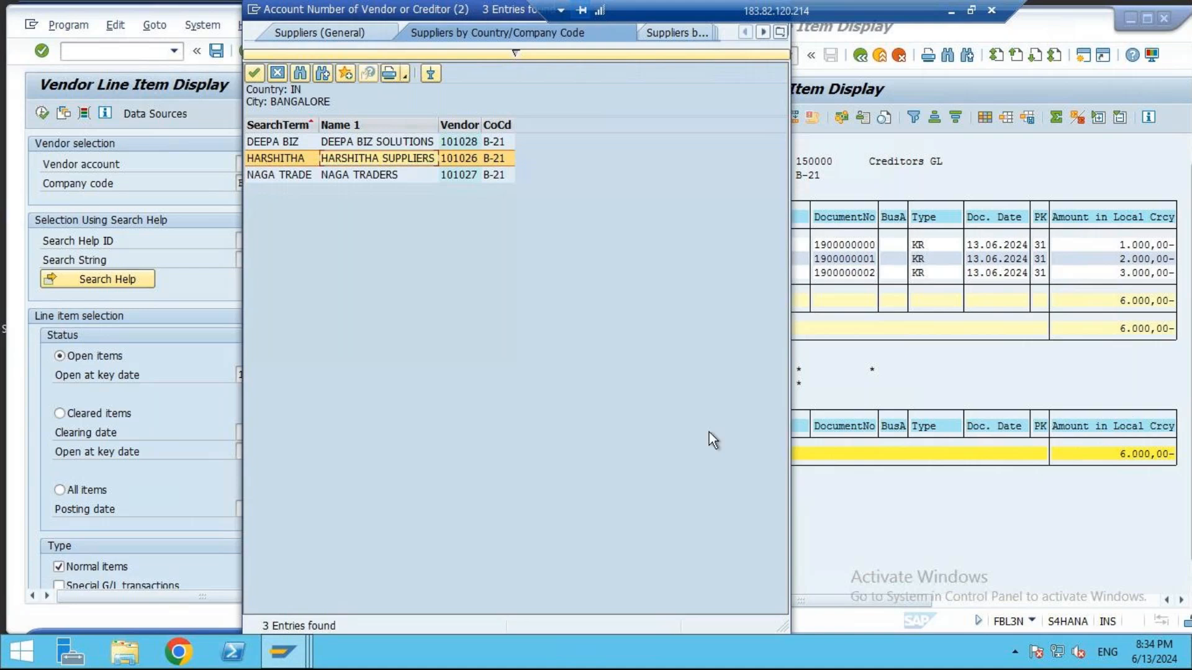
pyautogui.doubleClick(400, 159)
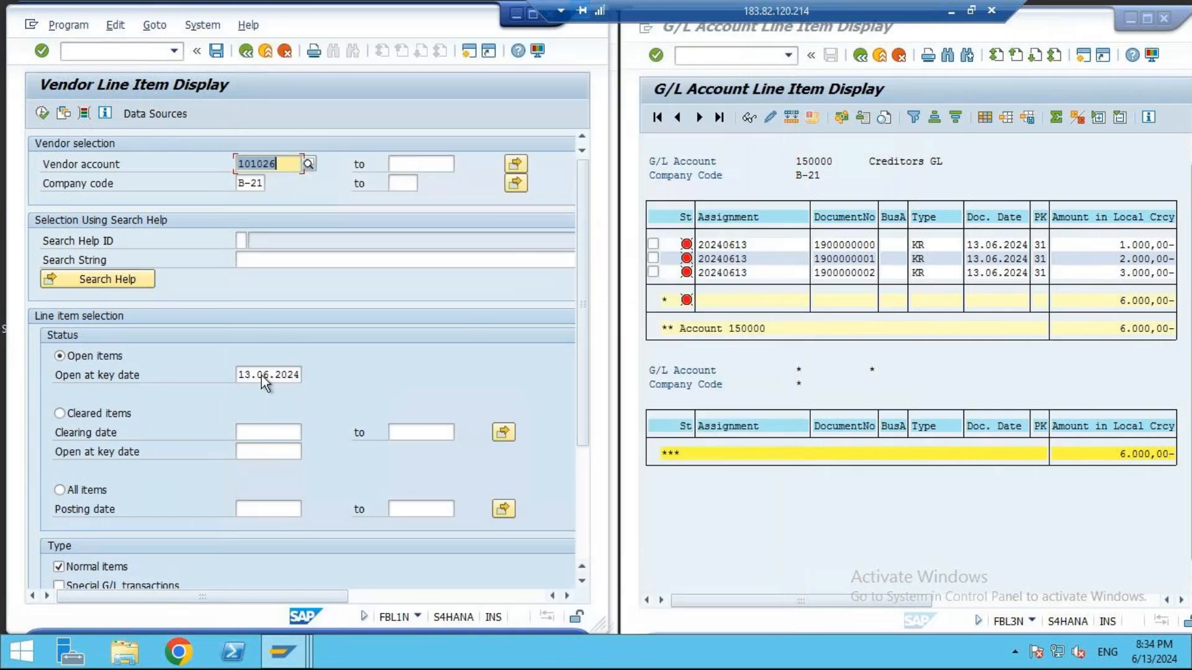
pyautogui.click(43, 115)
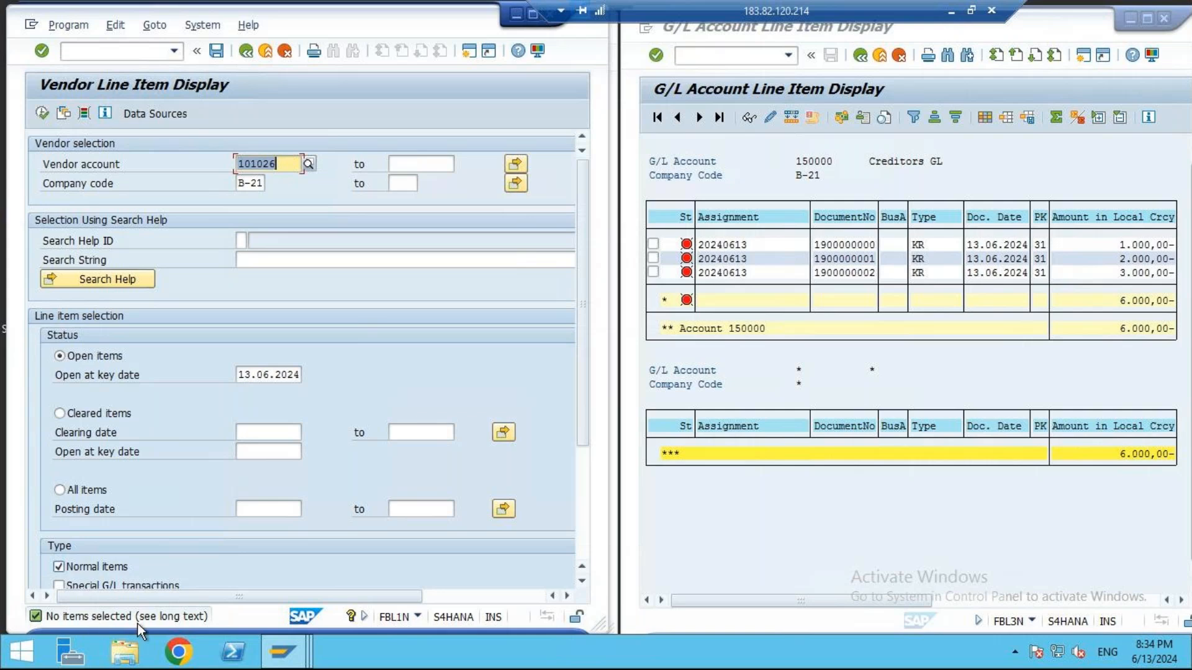
pyautogui.click(42, 113)
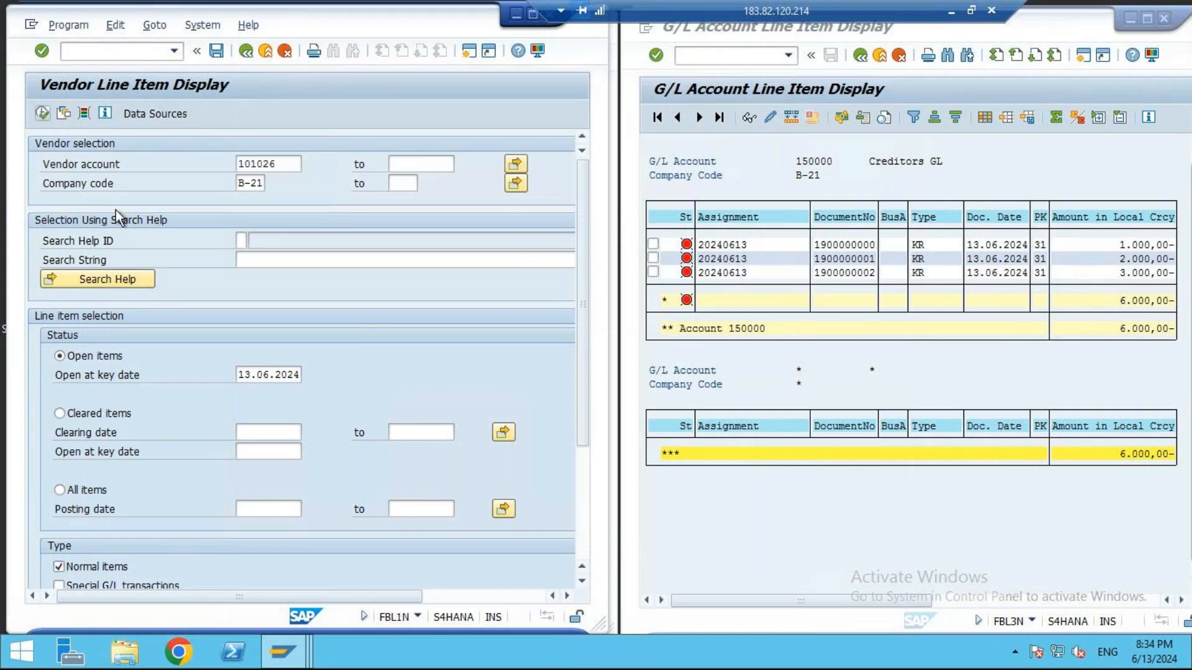
# - Switch the line item status to cleared items and run the report for Harshitha Suppliers
pyautogui.click(81, 353)
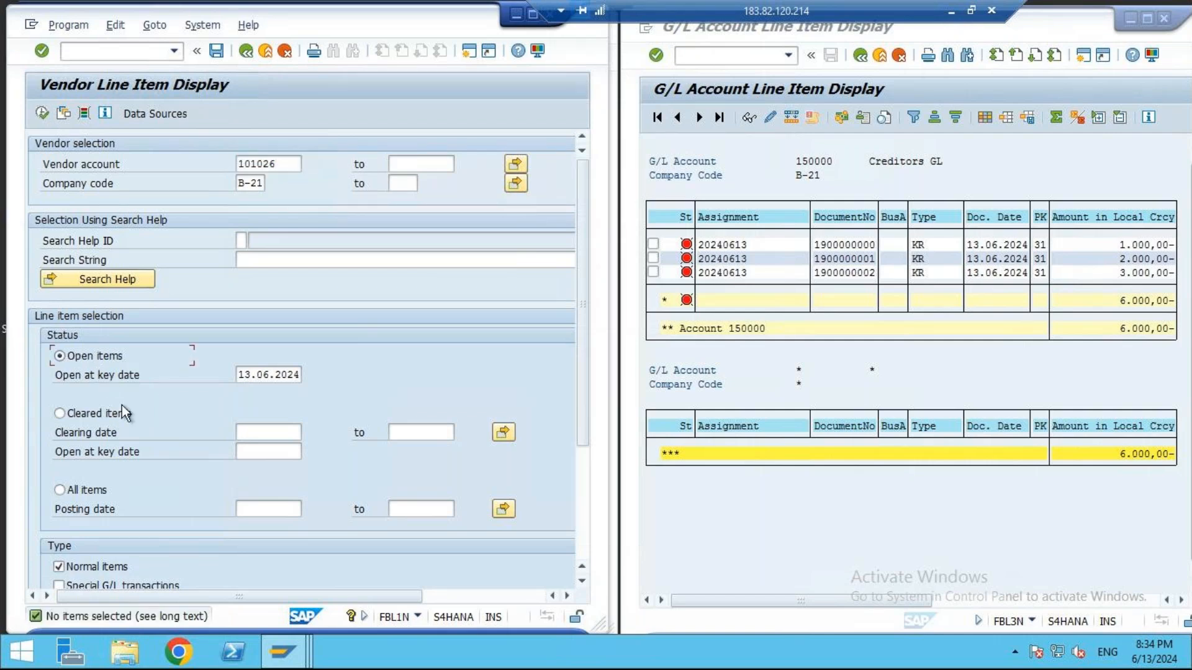
pyautogui.click(99, 411)
pyautogui.click(41, 114)
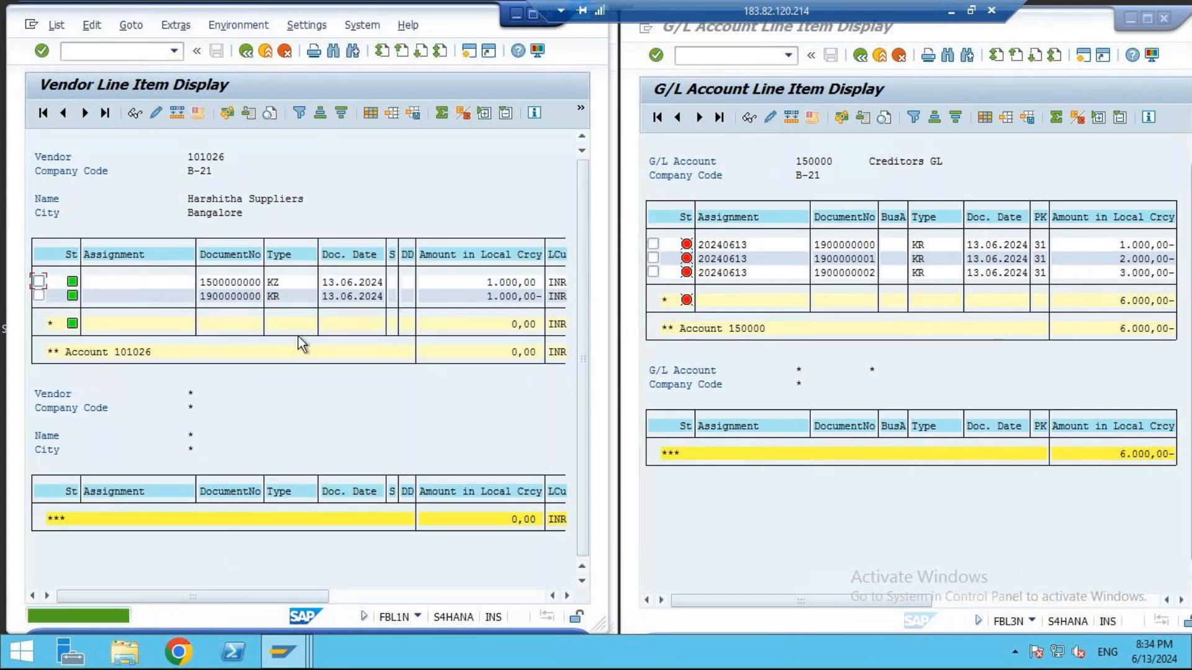
# - Compare the document numbers, types and amounts of Harshitha Suppliers' cleared items, and return to the selection screen
pyautogui.click(491, 284)
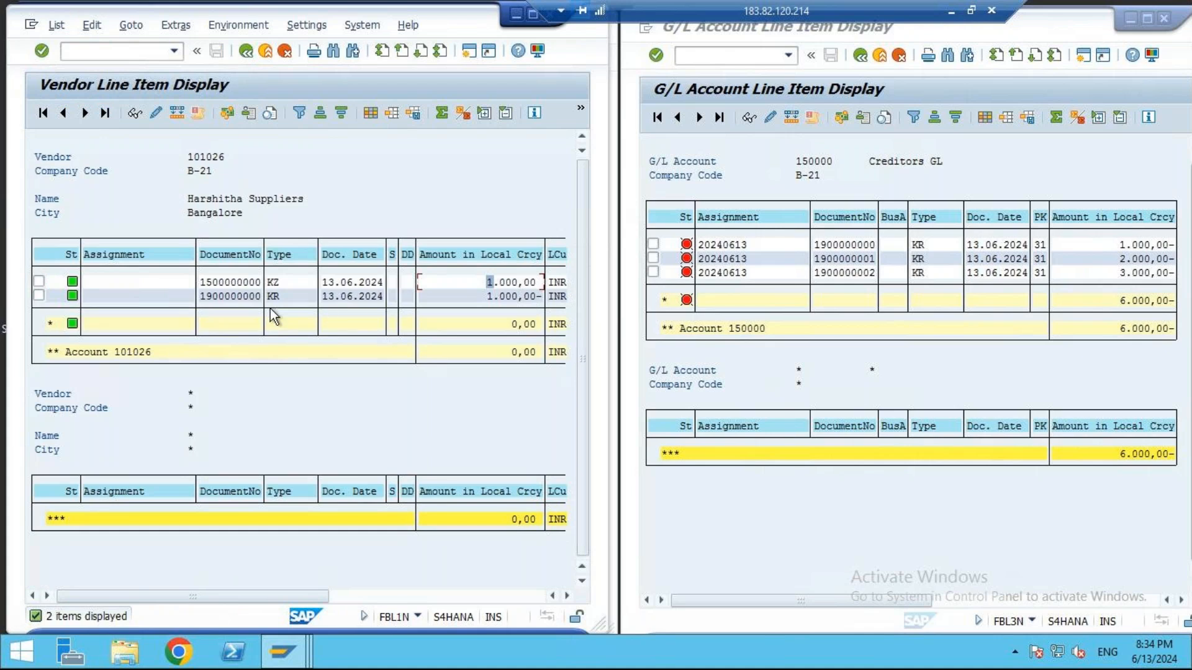
pyautogui.click(518, 299)
pyautogui.moveTo(517, 302); pyautogui.dragTo(519, 330)
pyautogui.moveTo(195, 297); pyautogui.dragTo(282, 300)
pyautogui.moveTo(207, 283); pyautogui.dragTo(267, 283)
pyautogui.click(245, 51)
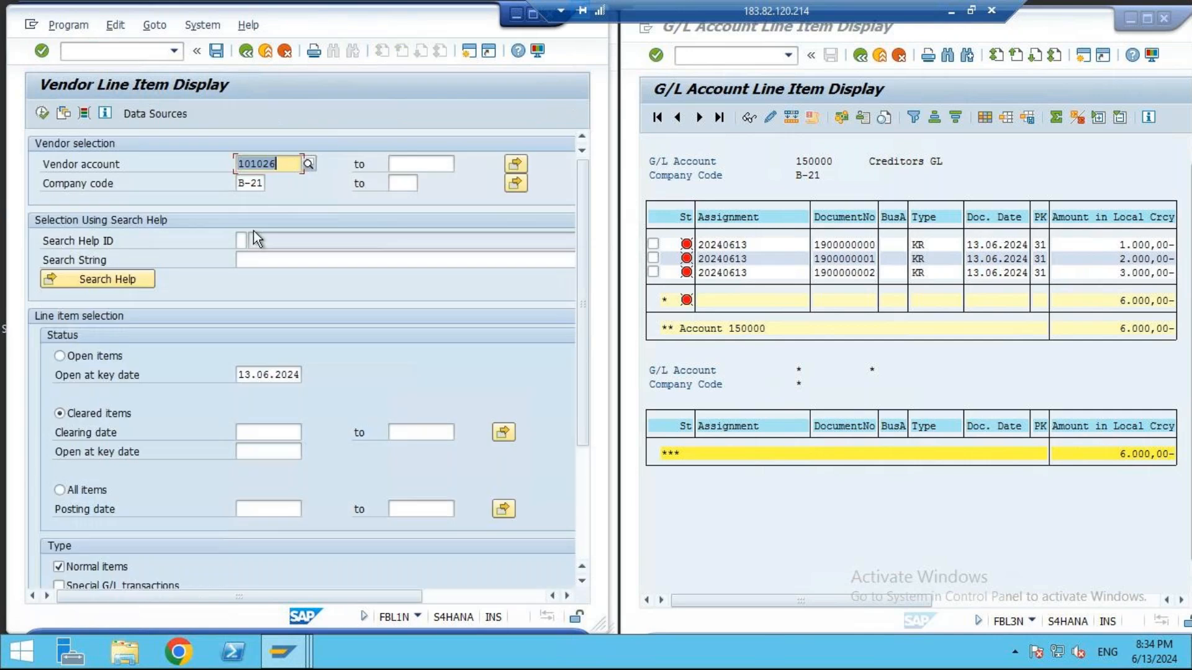
# - Look up Naga Traders in company code B-21 as the vendor account and run the report for its cleared items
pyautogui.click(310, 167)
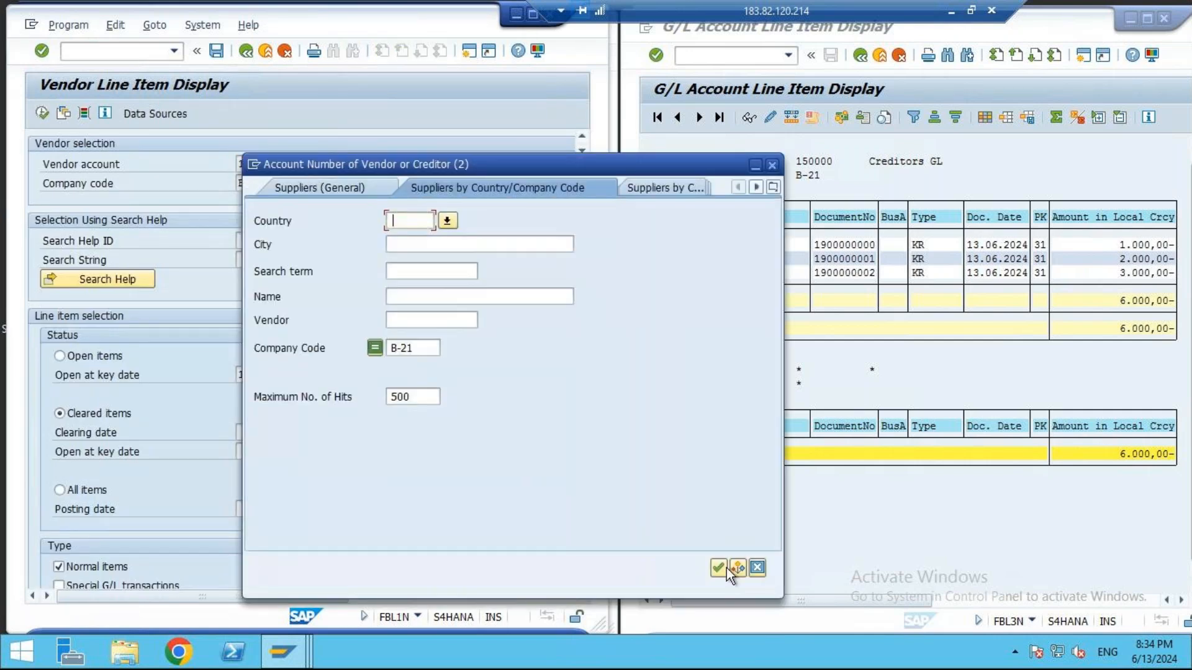
pyautogui.click(723, 565)
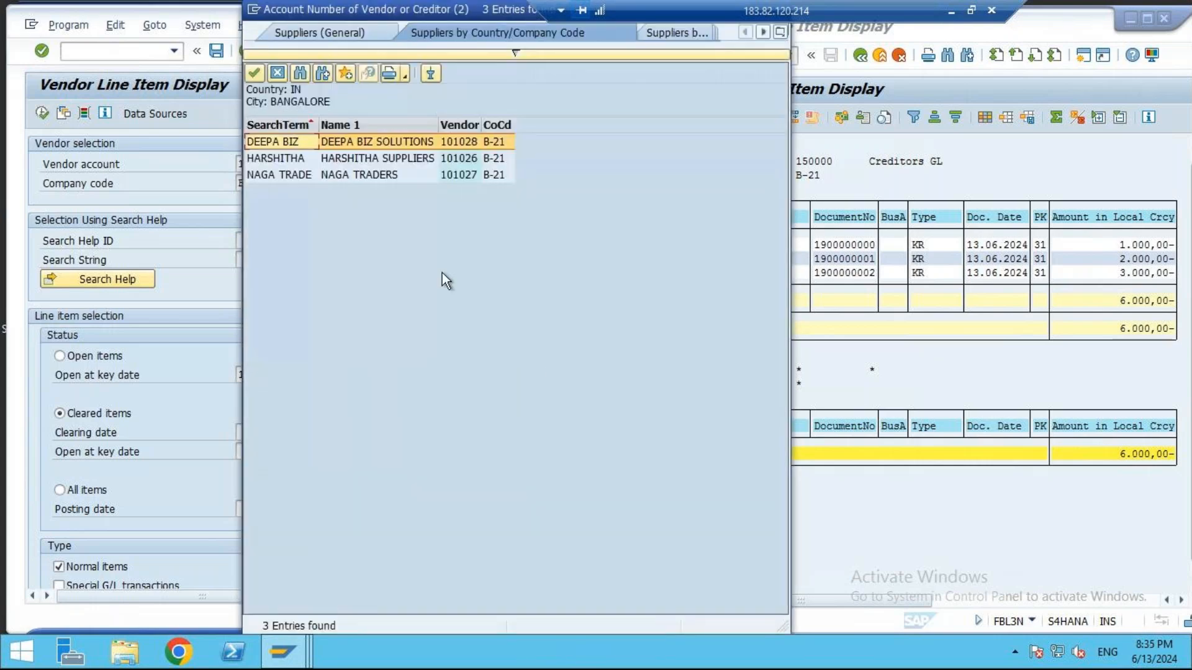
pyautogui.doubleClick(360, 173)
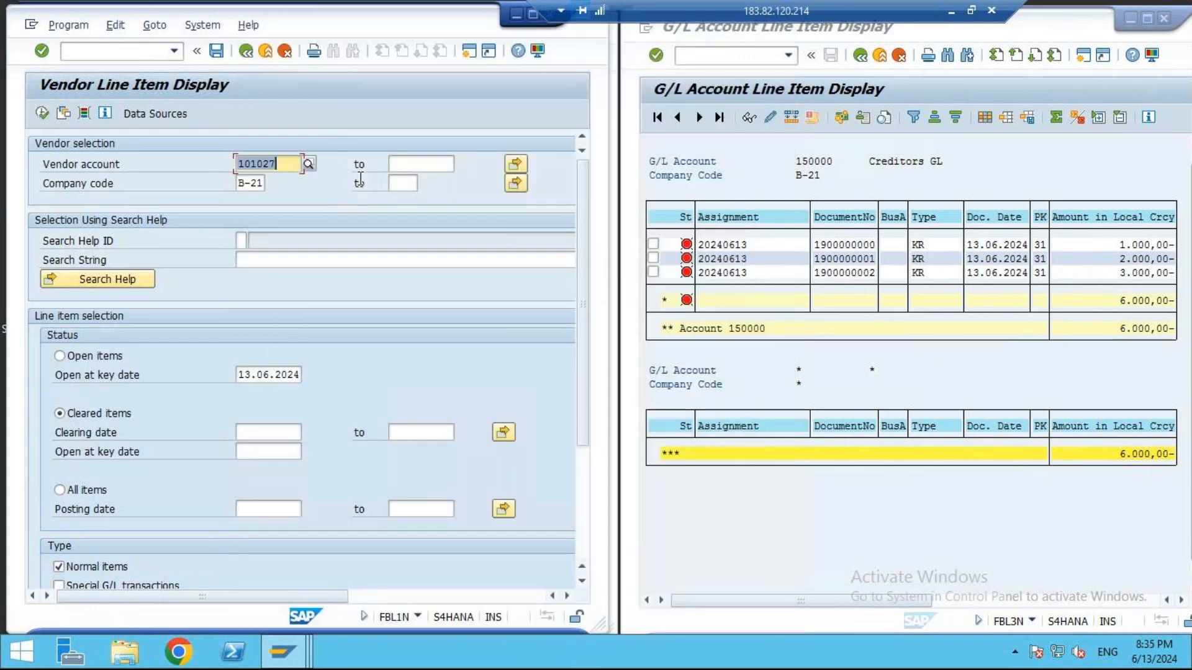
pyautogui.click(43, 113)
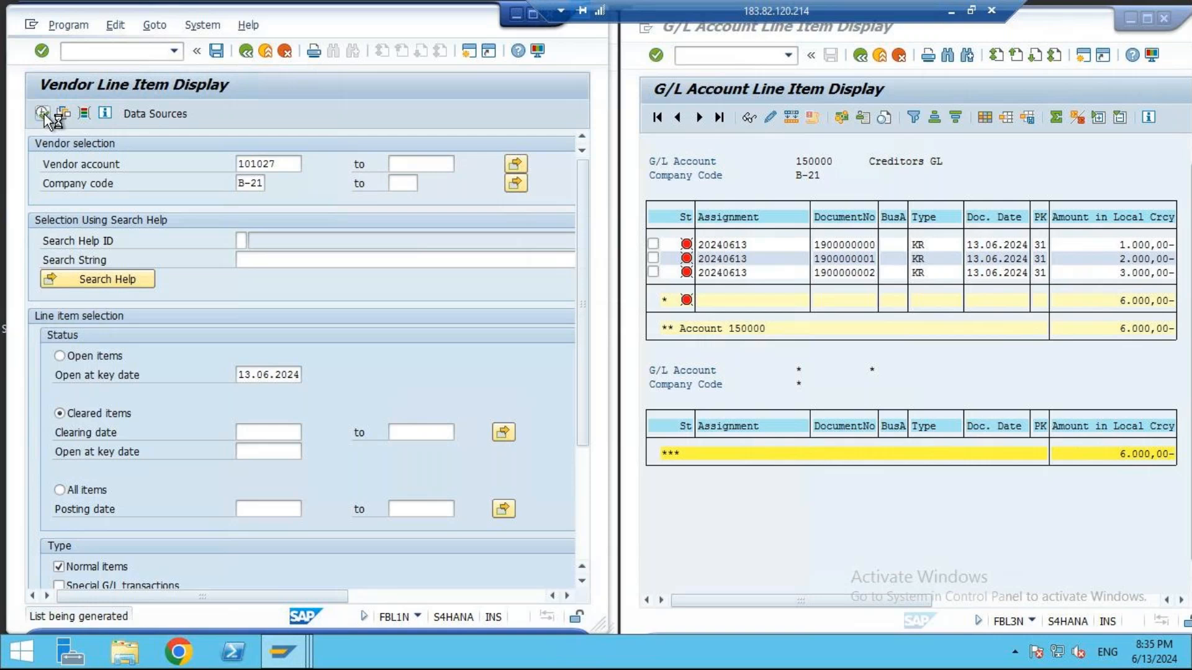
# - Compare the KZ payment and KR invoice entries and their amounts for Naga Traders, and return to the selection screen
pyautogui.moveTo(200, 284); pyautogui.dragTo(283, 281)
pyautogui.moveTo(530, 283); pyautogui.dragTo(531, 295)
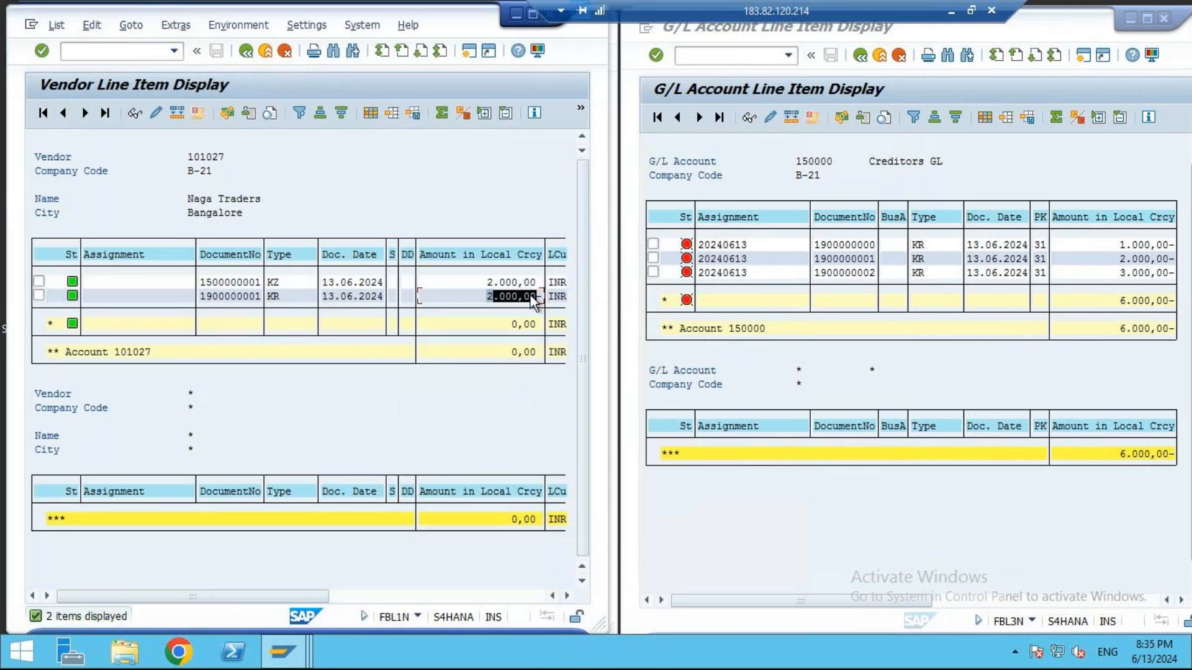
pyautogui.moveTo(282, 296); pyautogui.dragTo(265, 283)
pyautogui.click(266, 287)
pyautogui.click(247, 52)
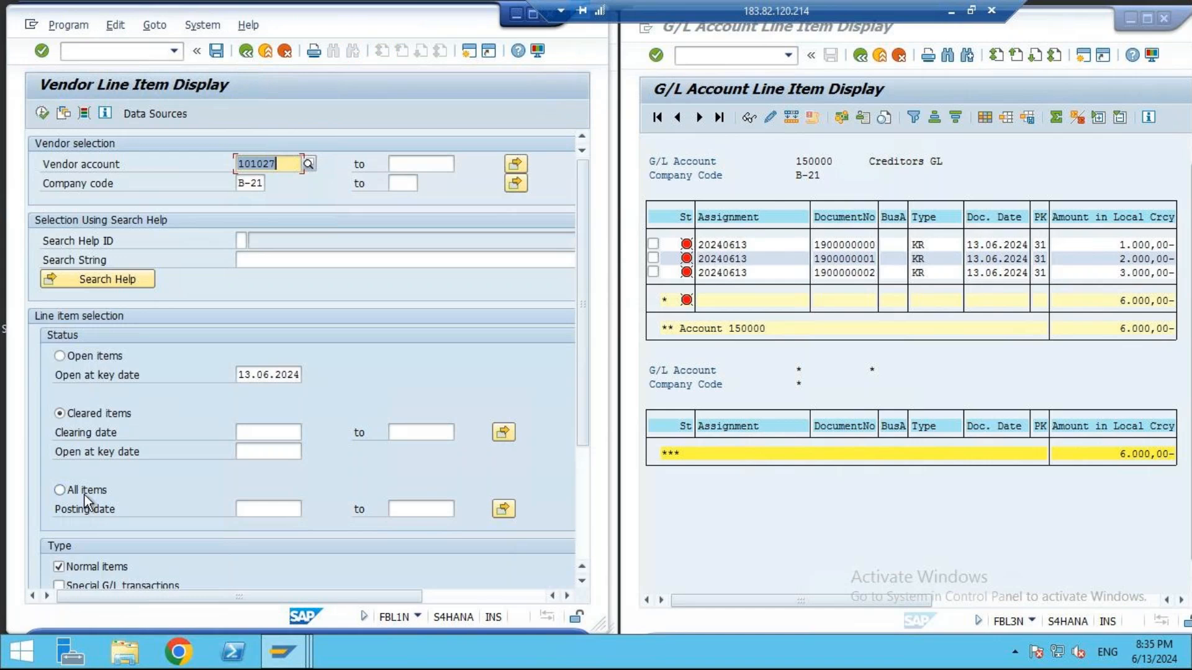
# - Look up Deepa Biz Solutions as the vendor account and run the report for cleared items and again for open items
pyautogui.click(305, 167)
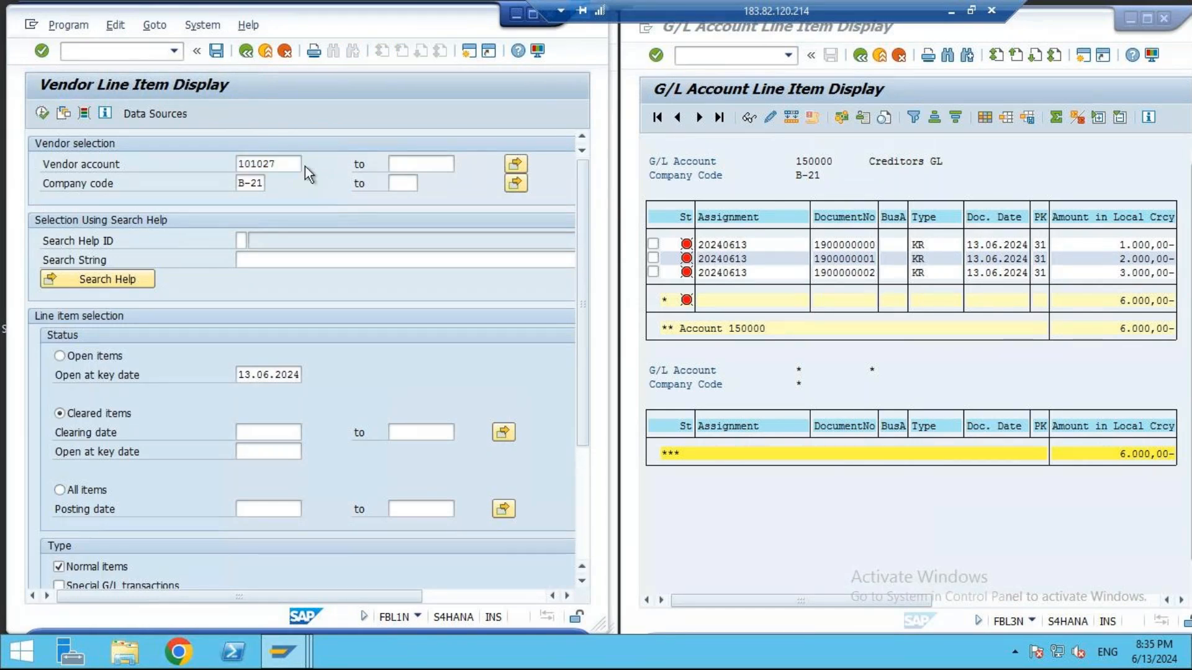
pyautogui.click(717, 570)
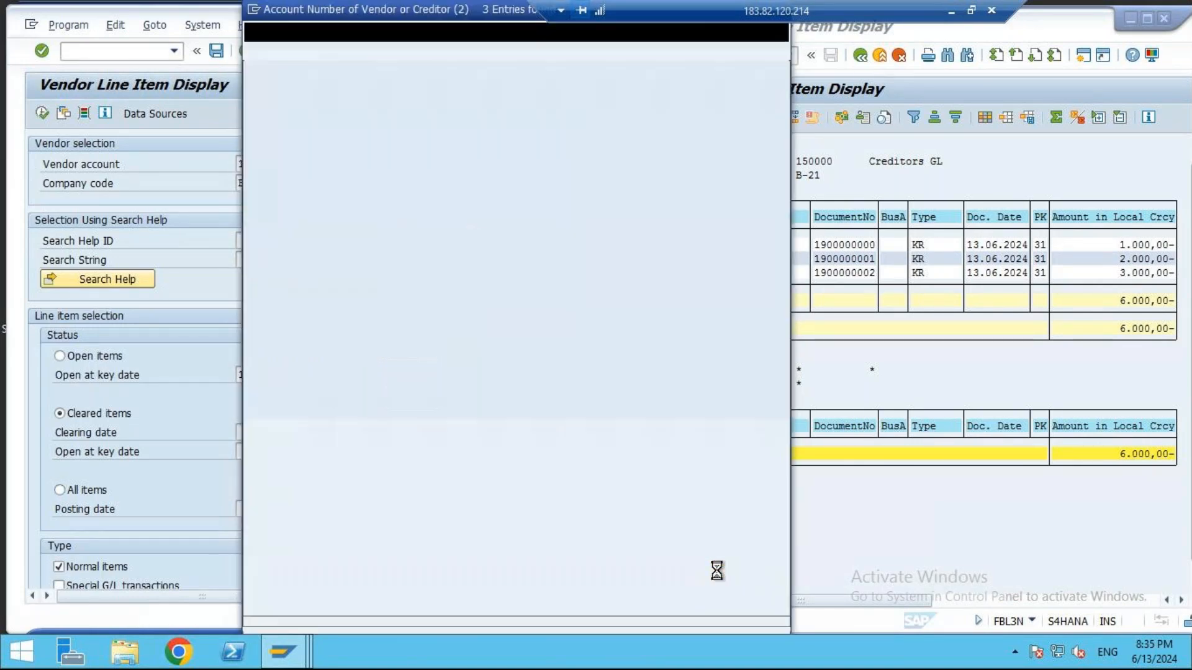
pyautogui.doubleClick(347, 141)
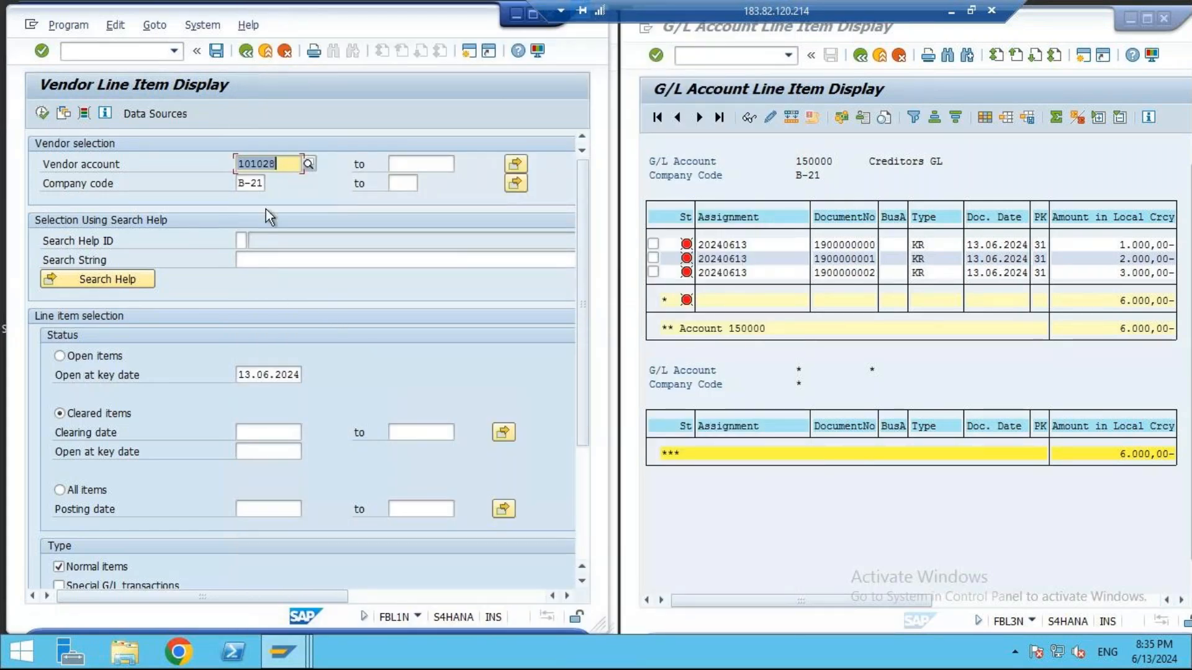
pyautogui.click(42, 113)
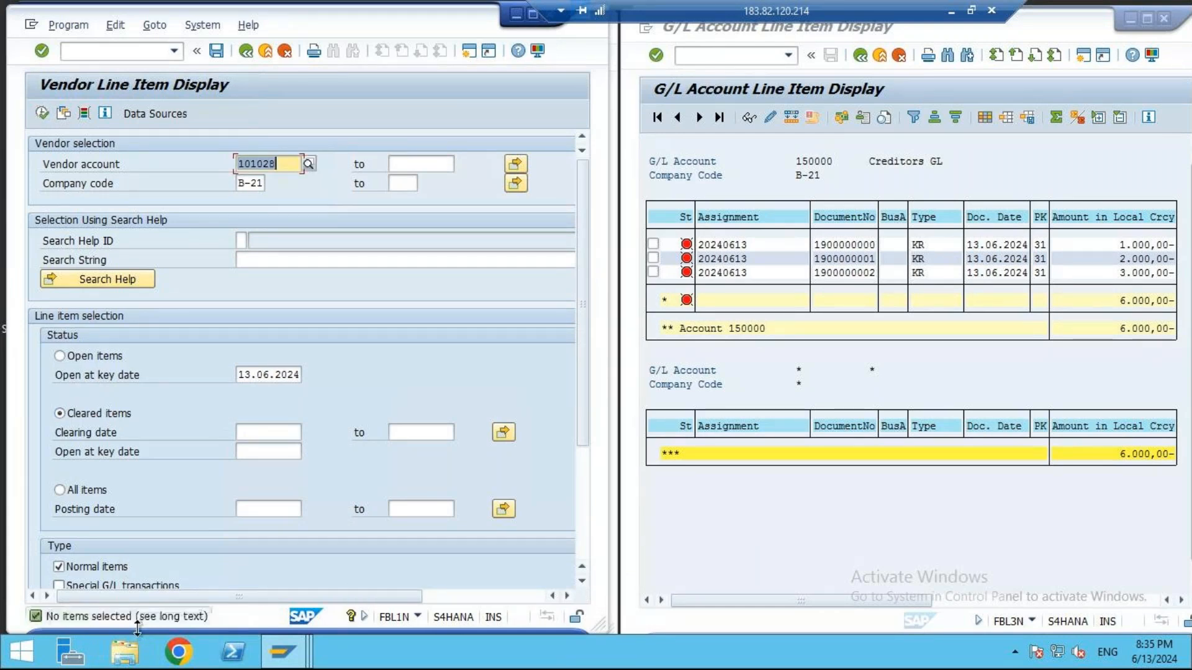
pyautogui.click(77, 356)
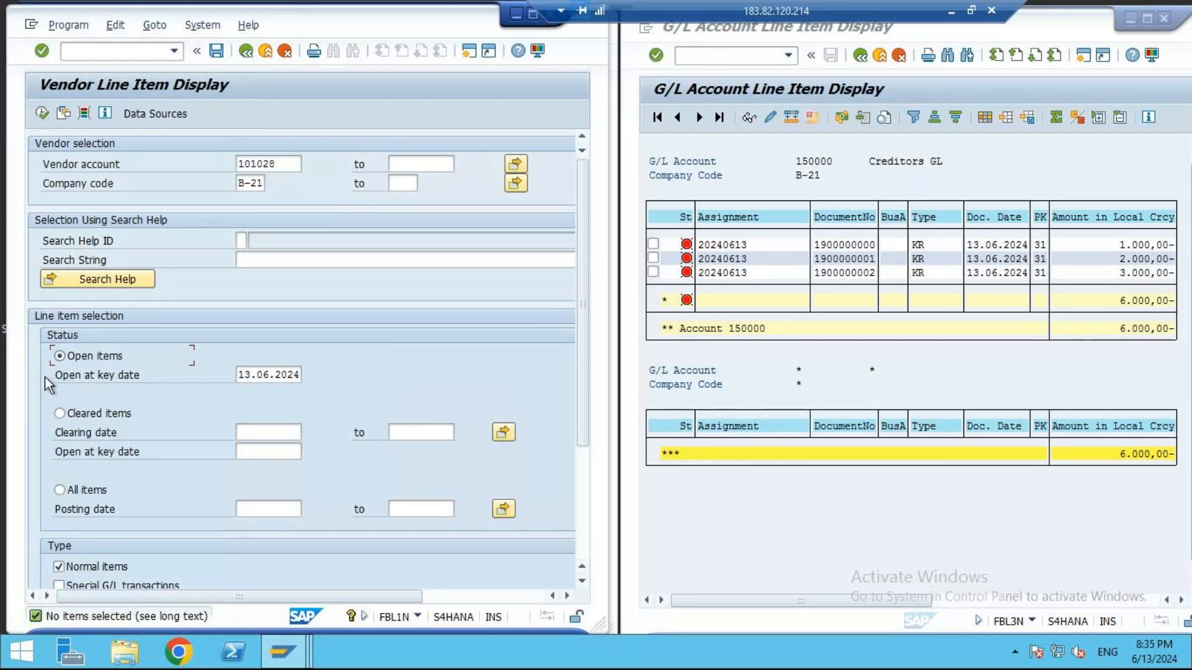
pyautogui.click(43, 115)
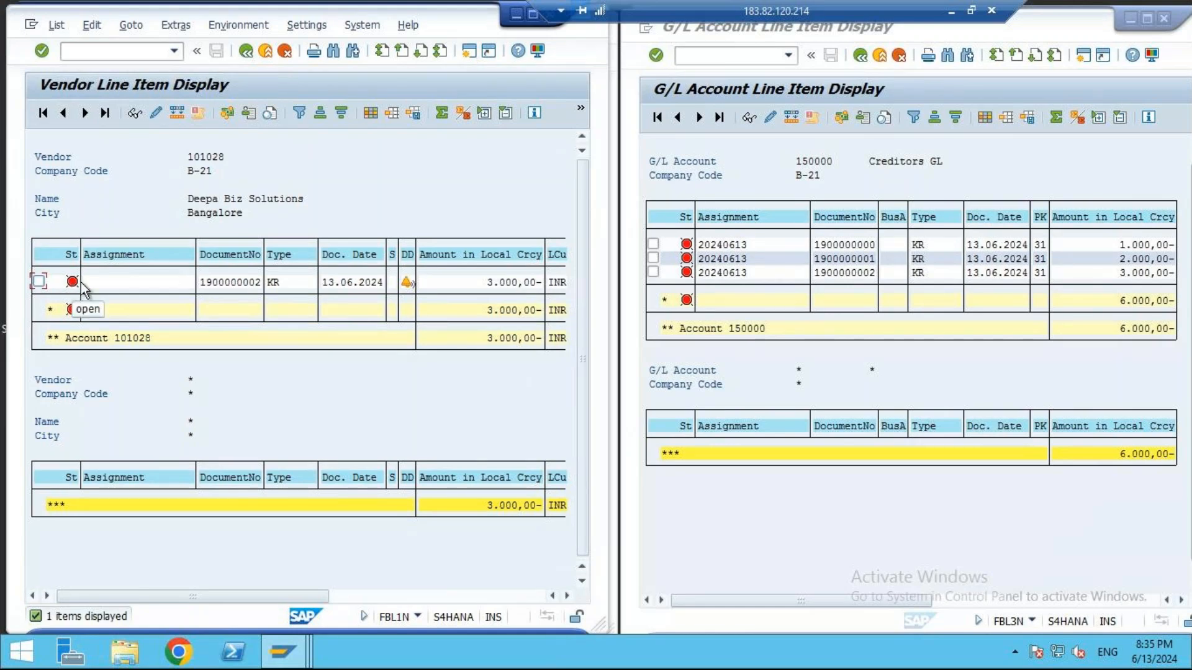
# - Check the open KR invoice's amount and line item details for Deepa Biz Solutions, and rerun the open items report
pyautogui.moveTo(472, 286); pyautogui.dragTo(531, 290)
pyautogui.moveTo(252, 281); pyautogui.dragTo(290, 285)
pyautogui.doubleClick(289, 285)
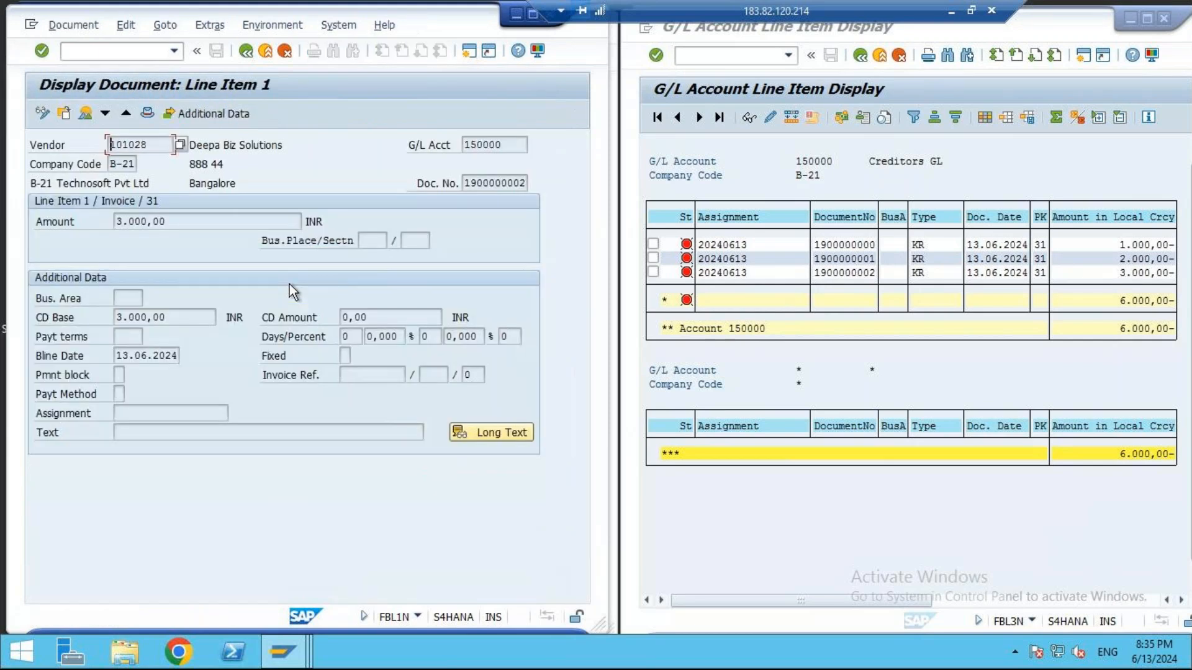
pyautogui.click(244, 53)
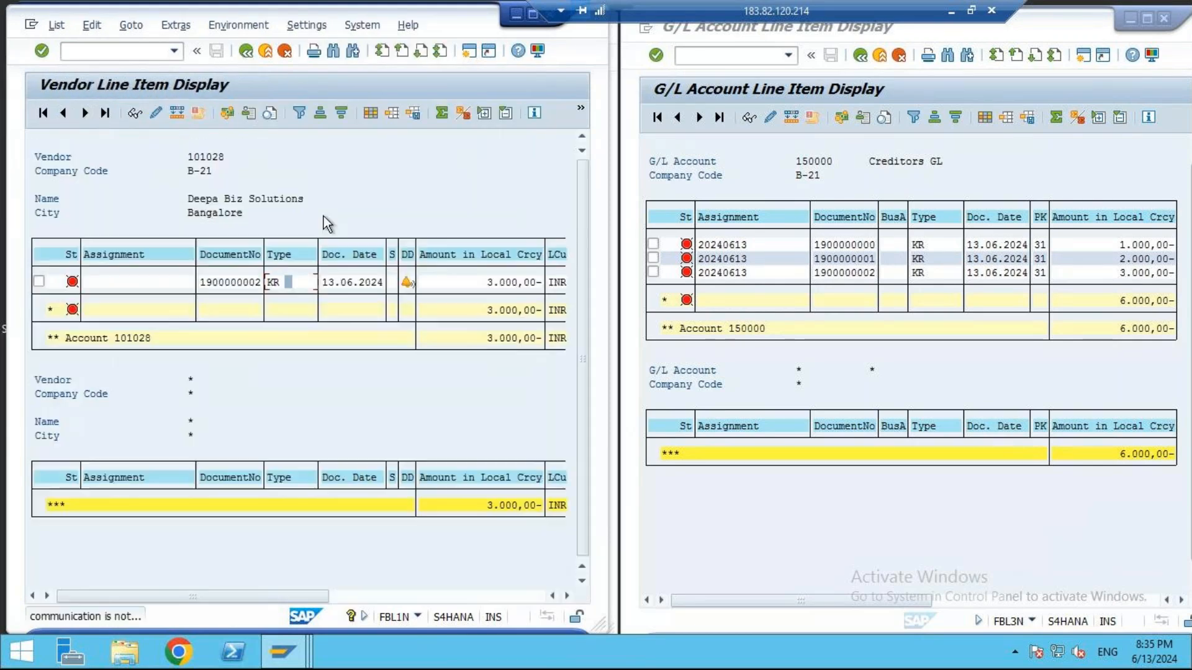
pyautogui.click(247, 52)
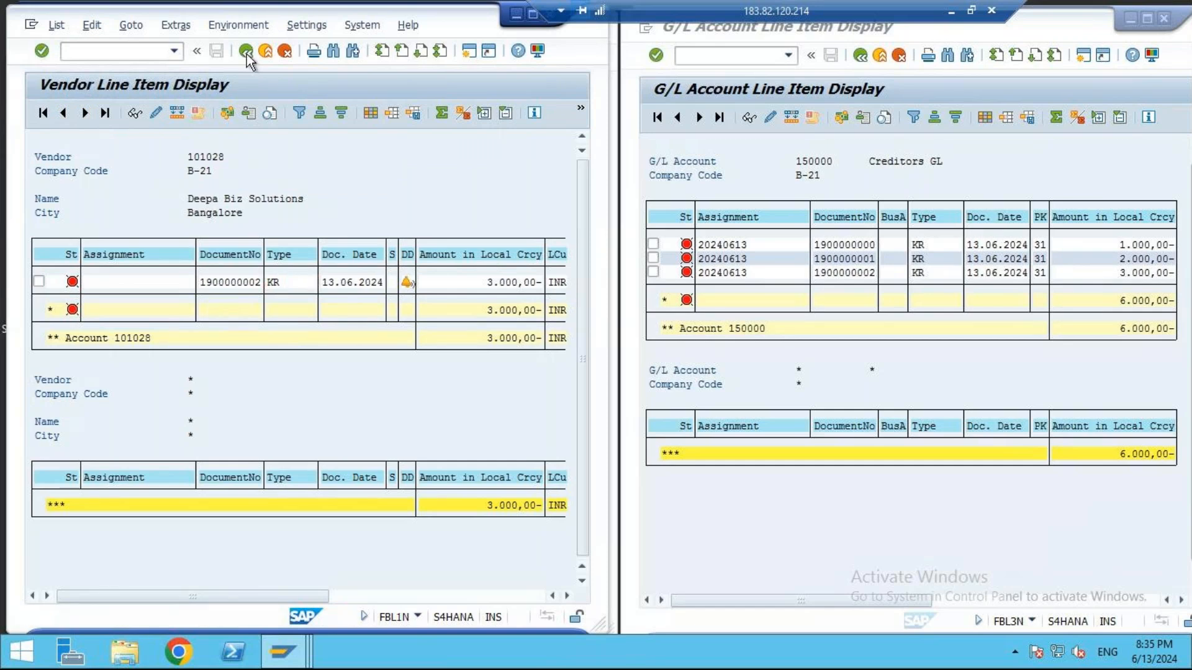
pyautogui.press('F8')
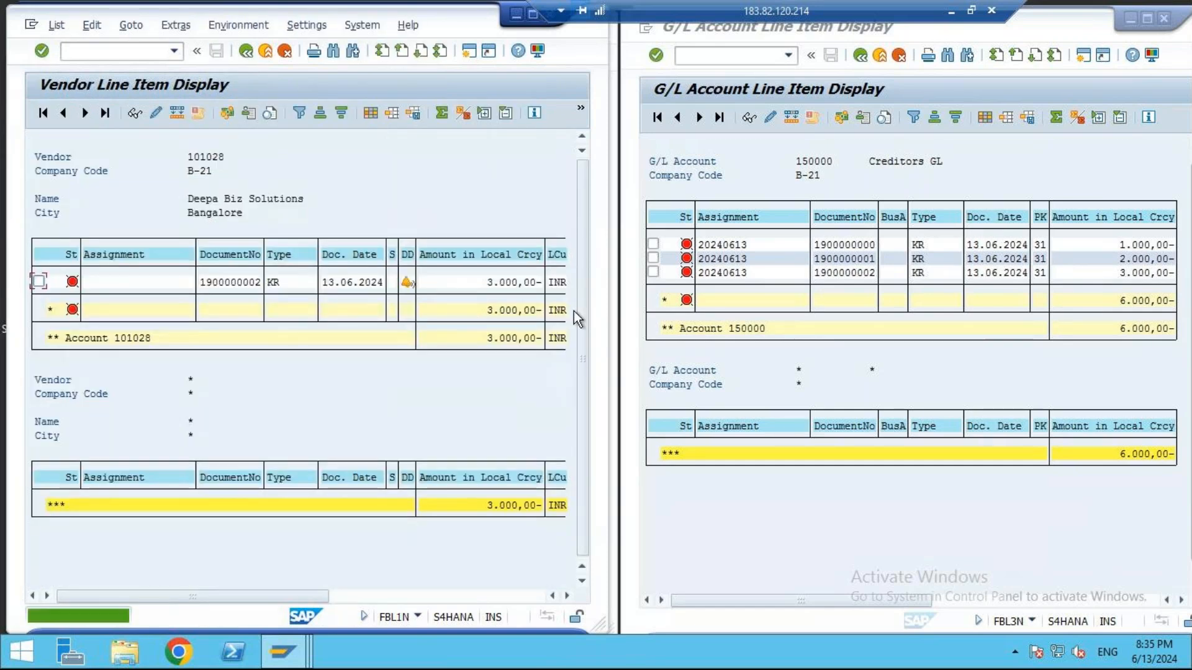
# - Rerun the G/L line item report for Creditors GL account 150000 and compare its open item with the vendor report
pyautogui.click(930, 189)
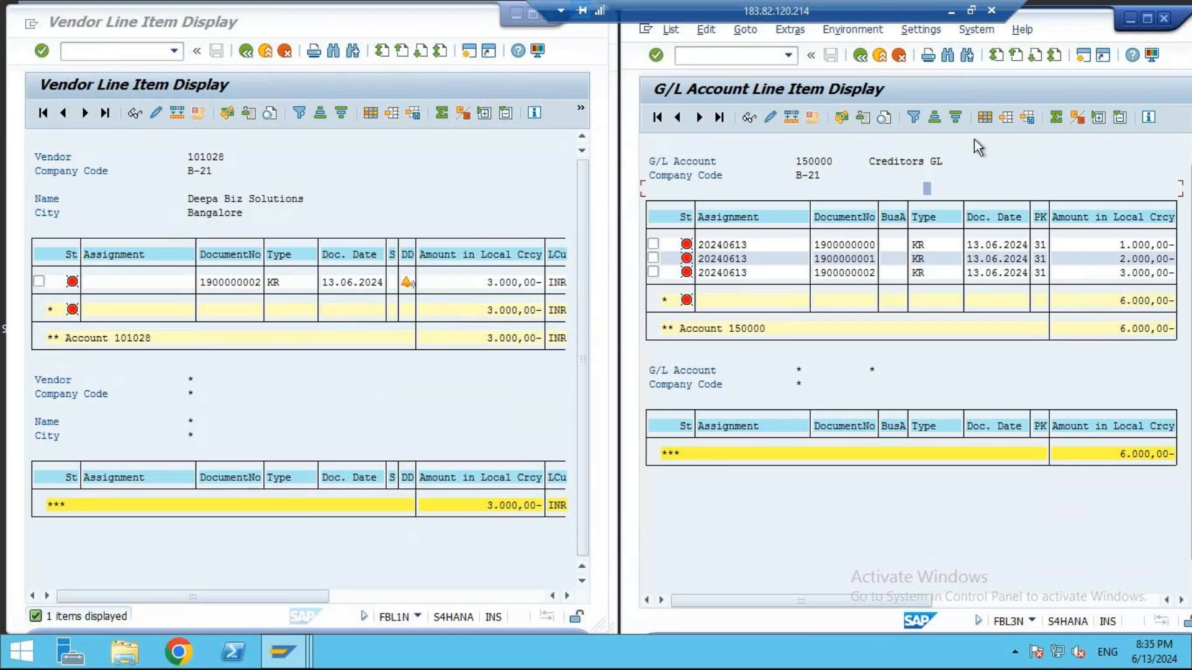
pyautogui.click(868, 61)
pyautogui.click(661, 119)
pyautogui.click(1114, 246)
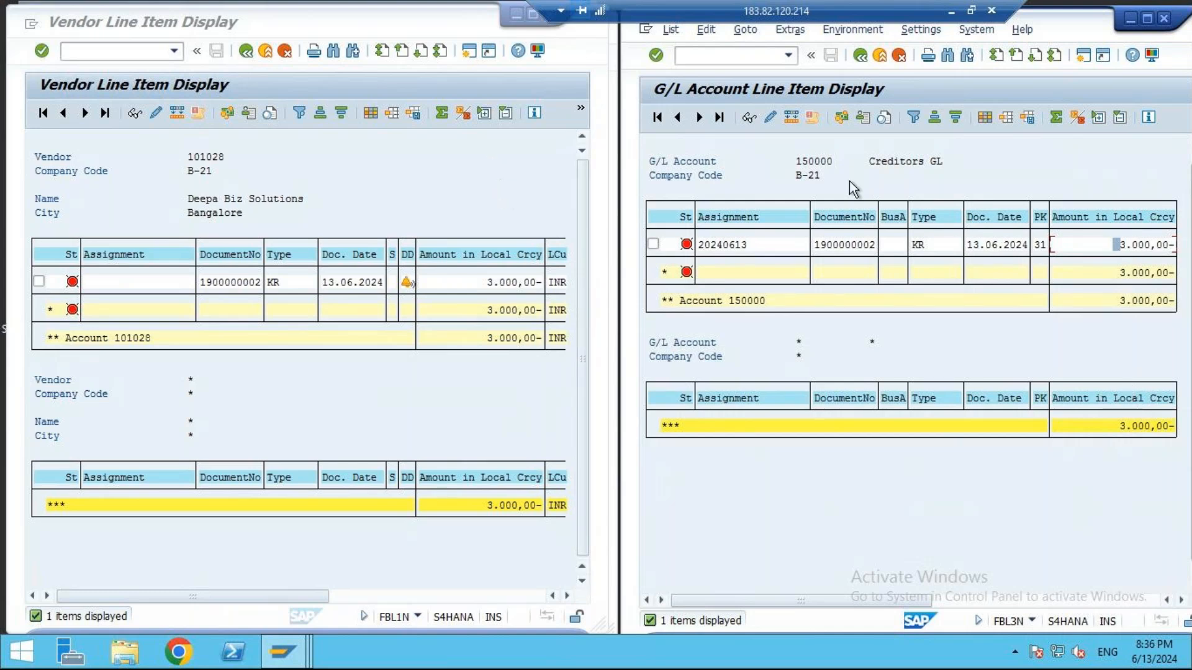
pyautogui.moveTo(812, 244); pyautogui.dragTo(1143, 261)
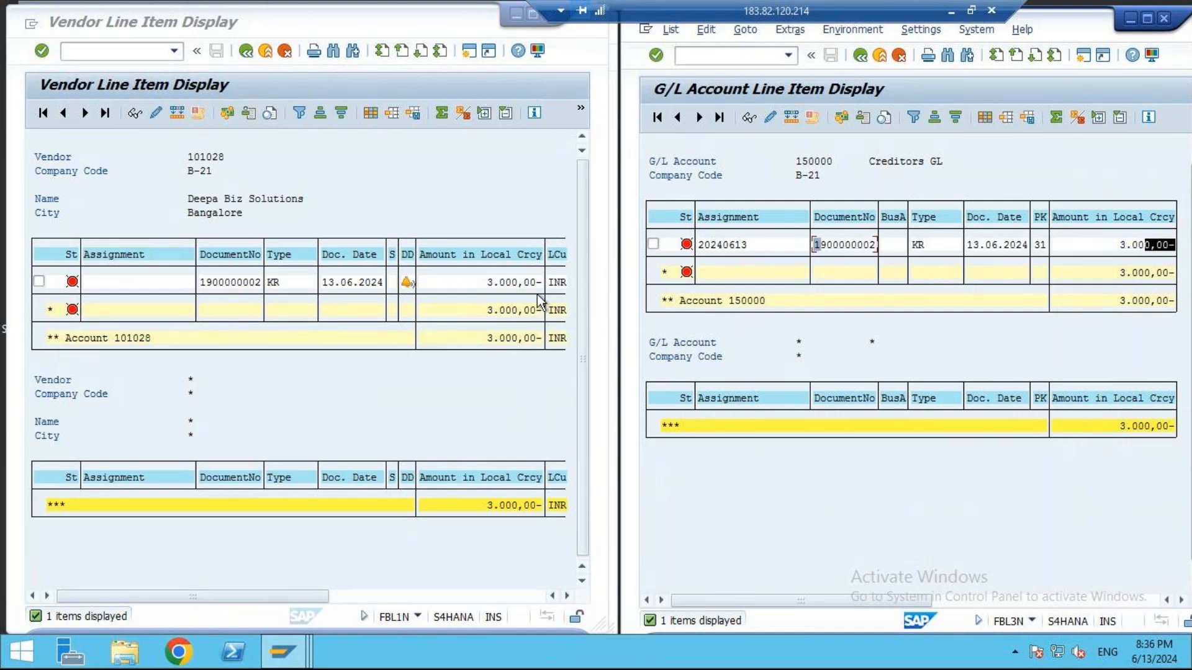
pyautogui.click(439, 291)
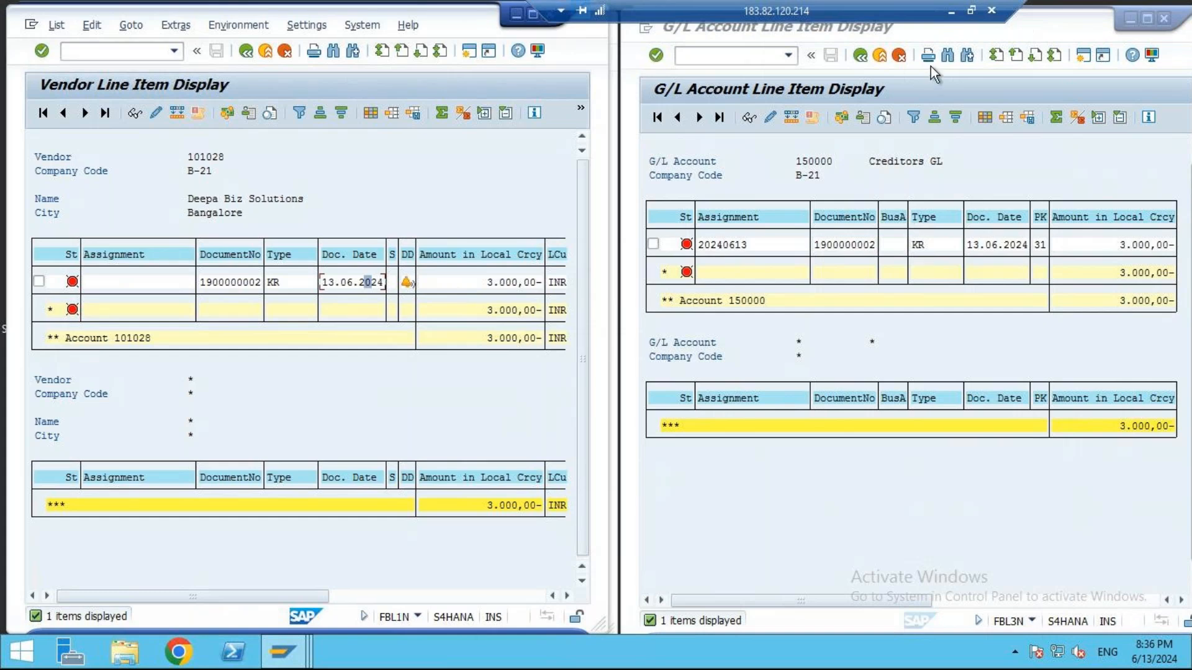
# - Switch to the B-21 workbook in Excel and fill the Acc payable Entries row, E38:J38, green on the Course Plan sheet
pyautogui.click(951, 11)
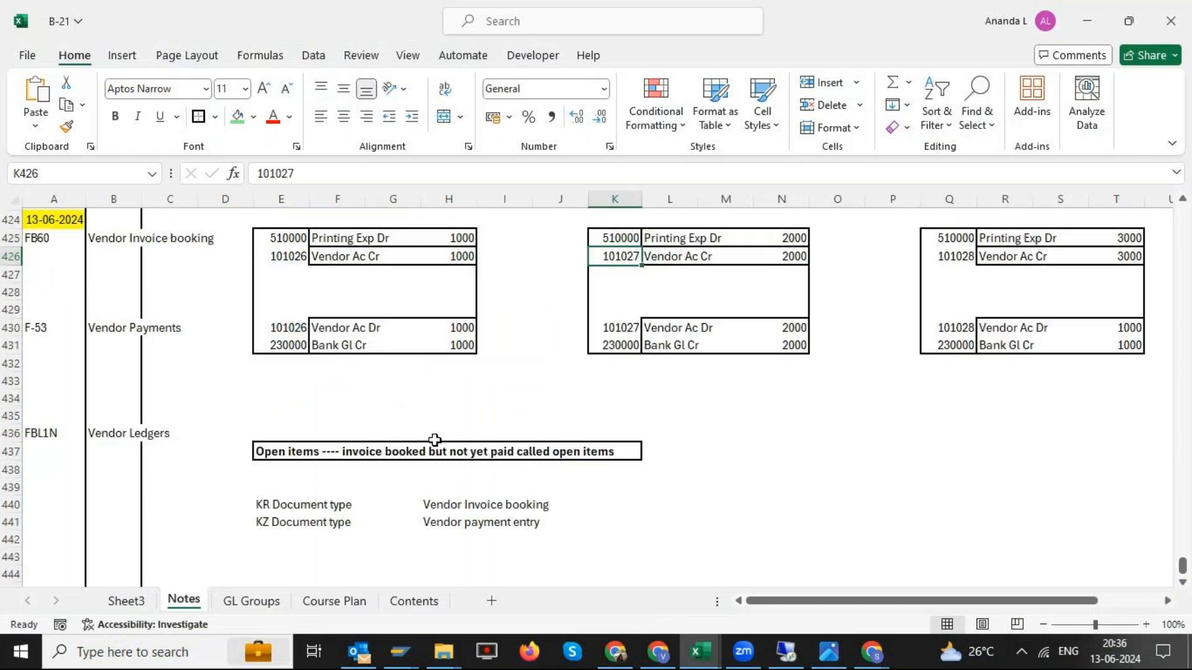
pyautogui.click(335, 602)
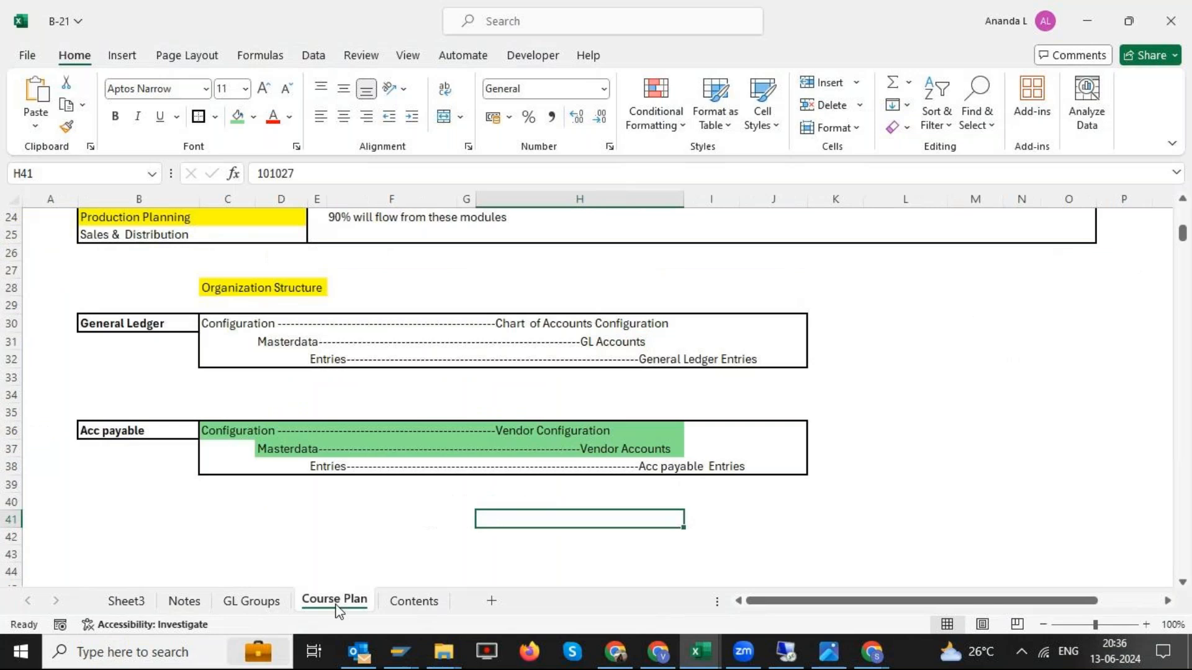
pyautogui.moveTo(313, 466); pyautogui.dragTo(776, 468)
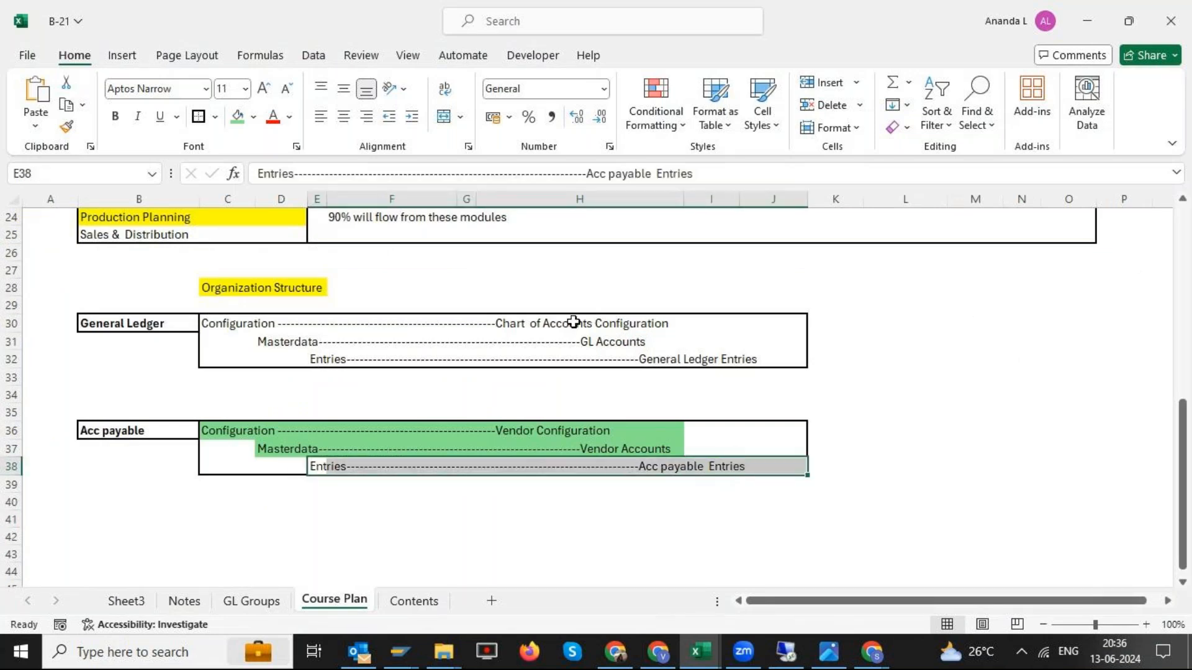
pyautogui.click(242, 119)
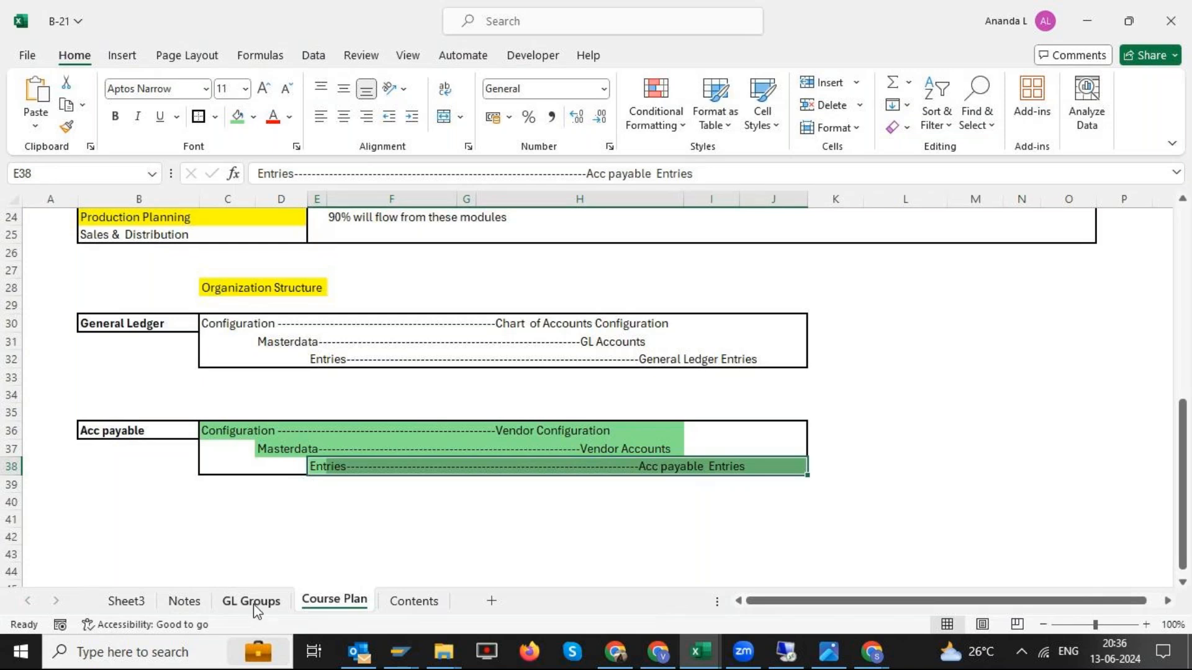
# - Review the vendor invoice and payment entries dated 13-06-2024 on the Notes sheet, and return to the Course Plan sheet
pyautogui.click(185, 602)
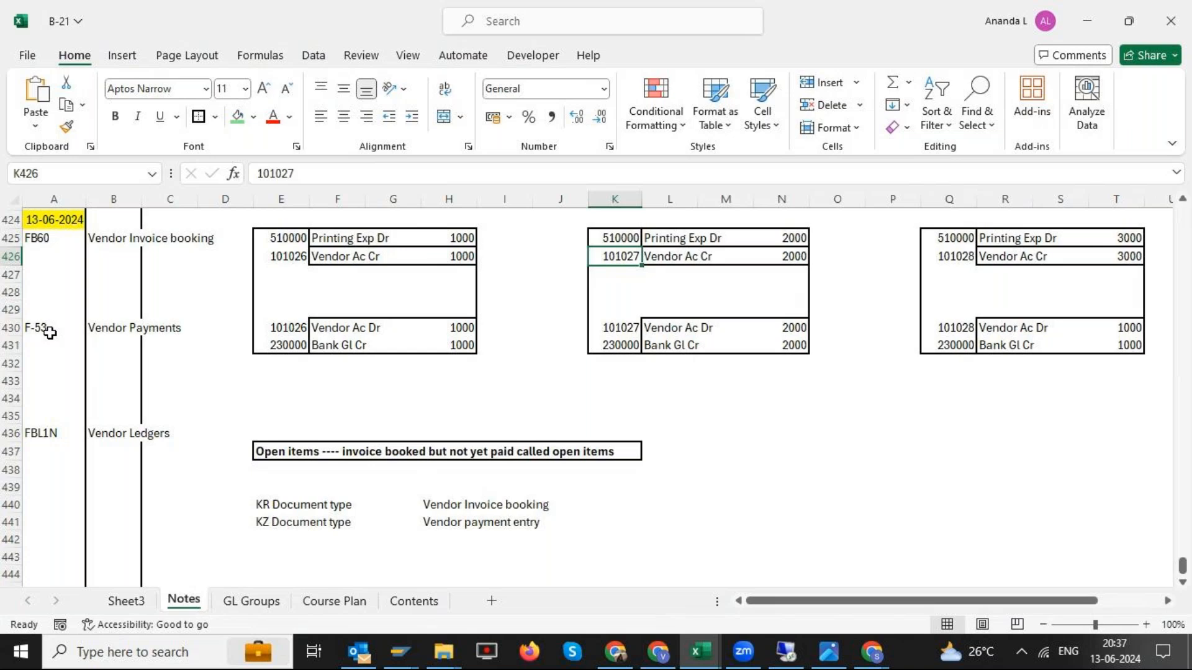
pyautogui.click(334, 601)
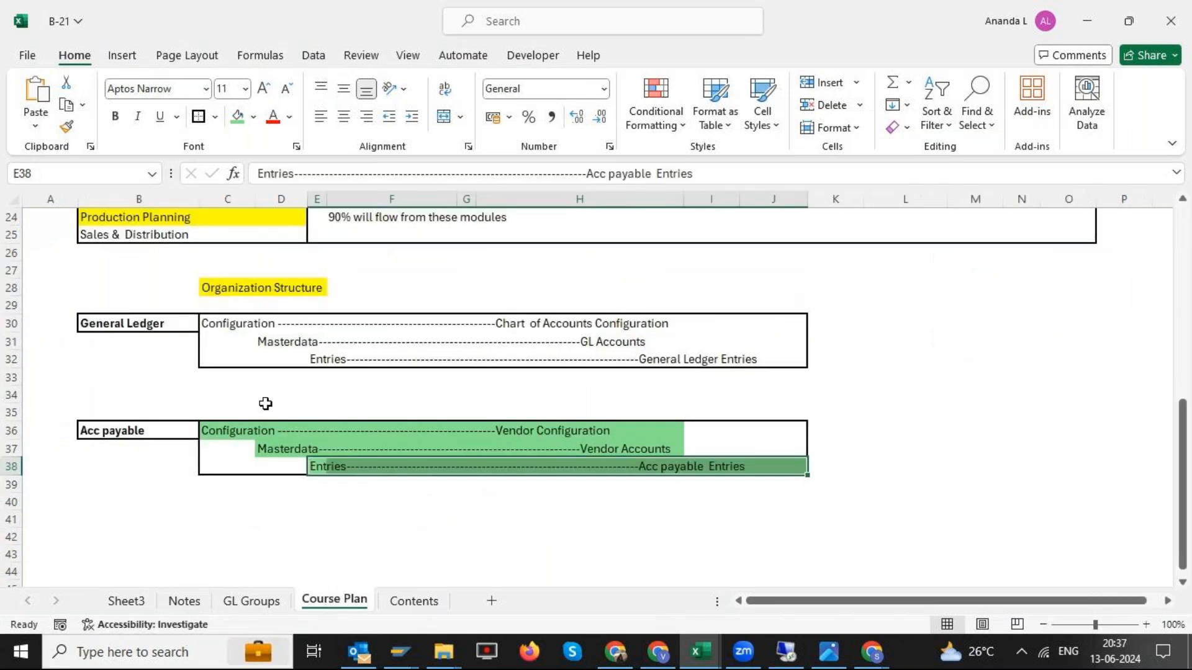
# - Review the Financial Accounting submodules and their related topics, from General Ledger to Banking, in the Course Plan sheet's overview
pyautogui.scroll(6, 195, 364)
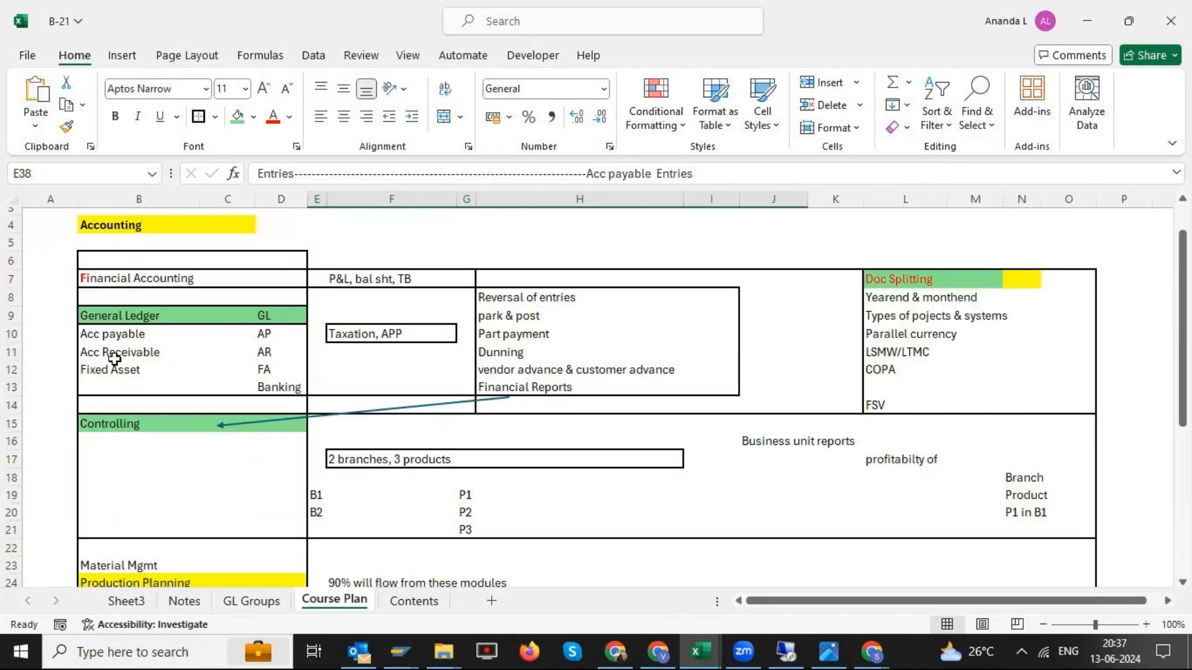
pyautogui.moveTo(115, 352); pyautogui.dragTo(270, 355)
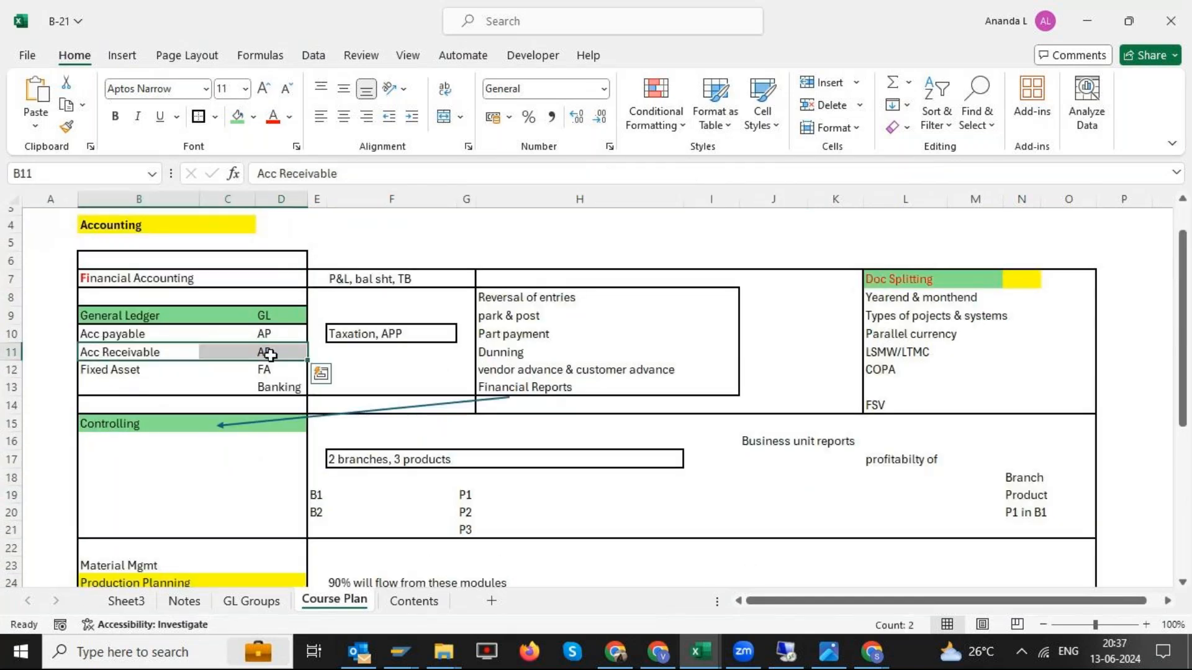
pyautogui.moveTo(173, 370); pyautogui.dragTo(273, 389)
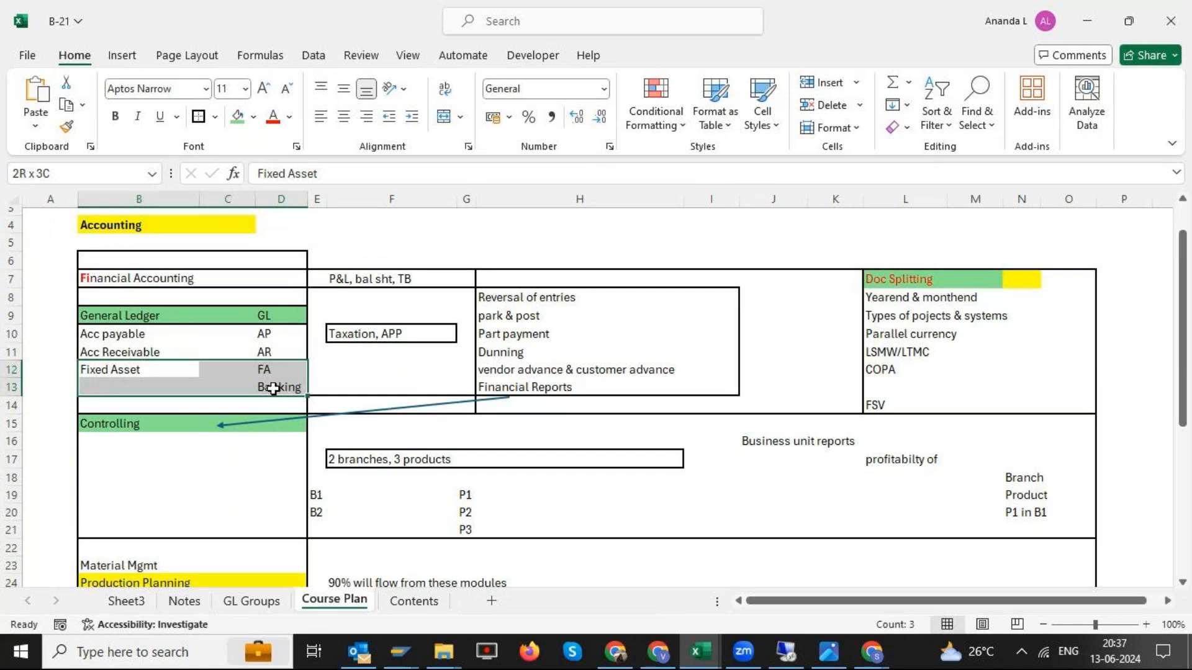
pyautogui.click(158, 322)
pyautogui.moveTo(159, 322); pyautogui.dragTo(287, 386)
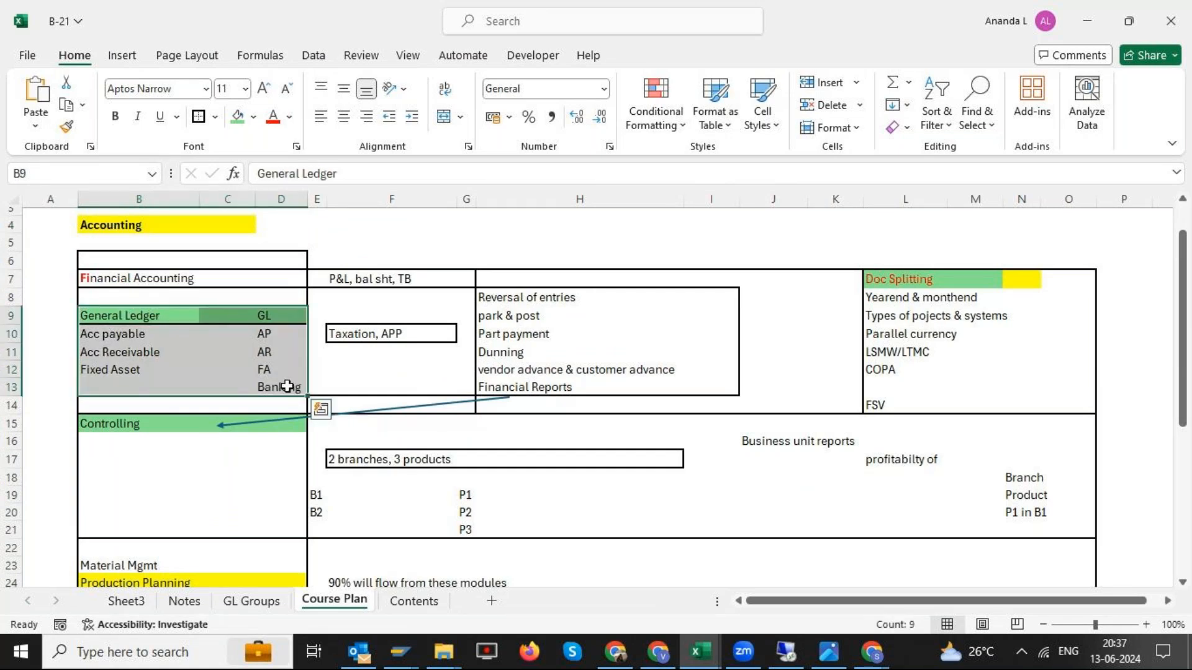
pyautogui.moveTo(373, 279); pyautogui.dragTo(707, 391)
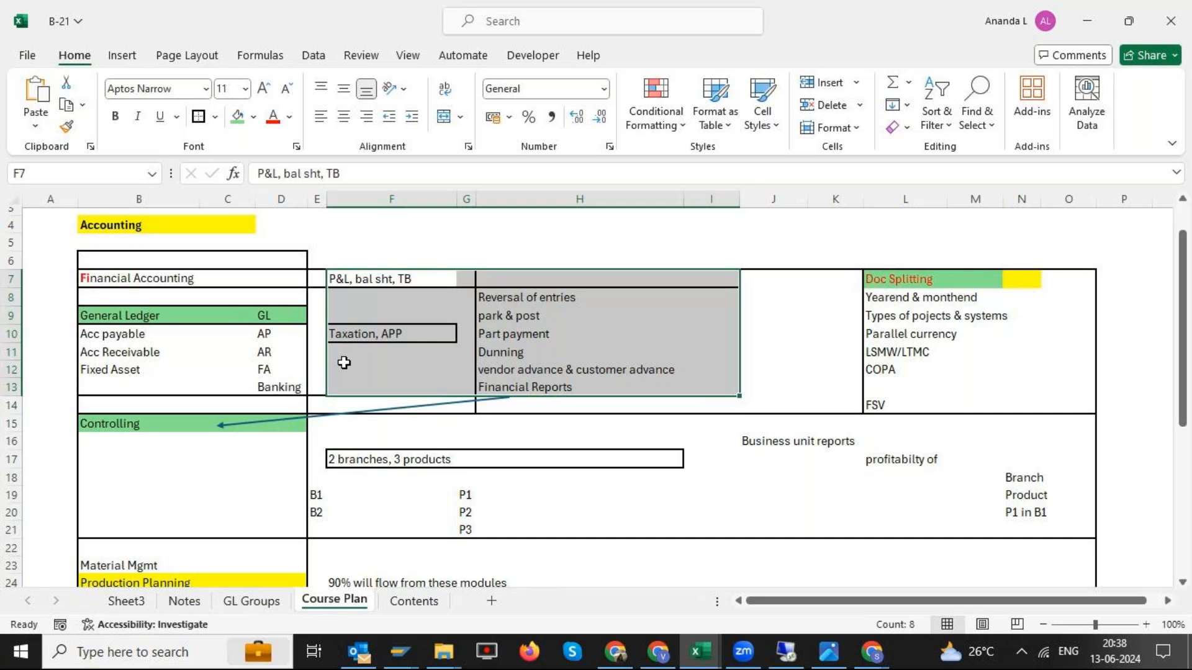
pyautogui.scroll(-3, 372, 346)
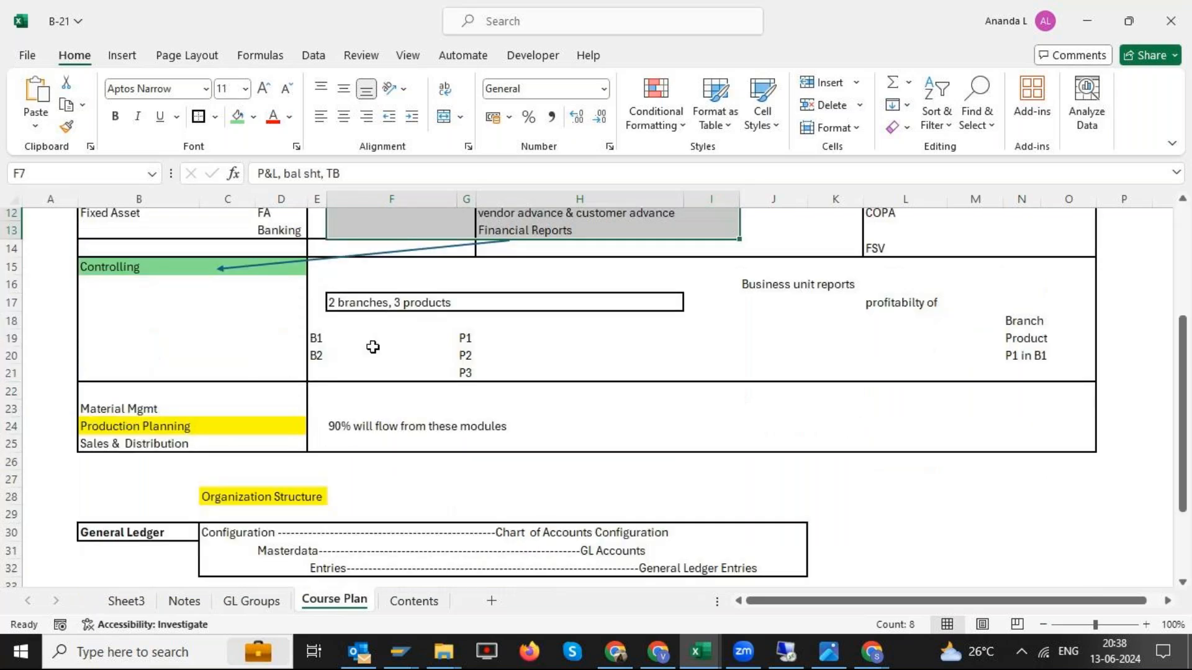
# - Fill the Acc payable AP row, B10:D10, green in the Financial Accounting list on the Course Plan sheet
pyautogui.scroll(2, 266, 350)
pyautogui.moveTo(107, 281); pyautogui.dragTo(262, 306)
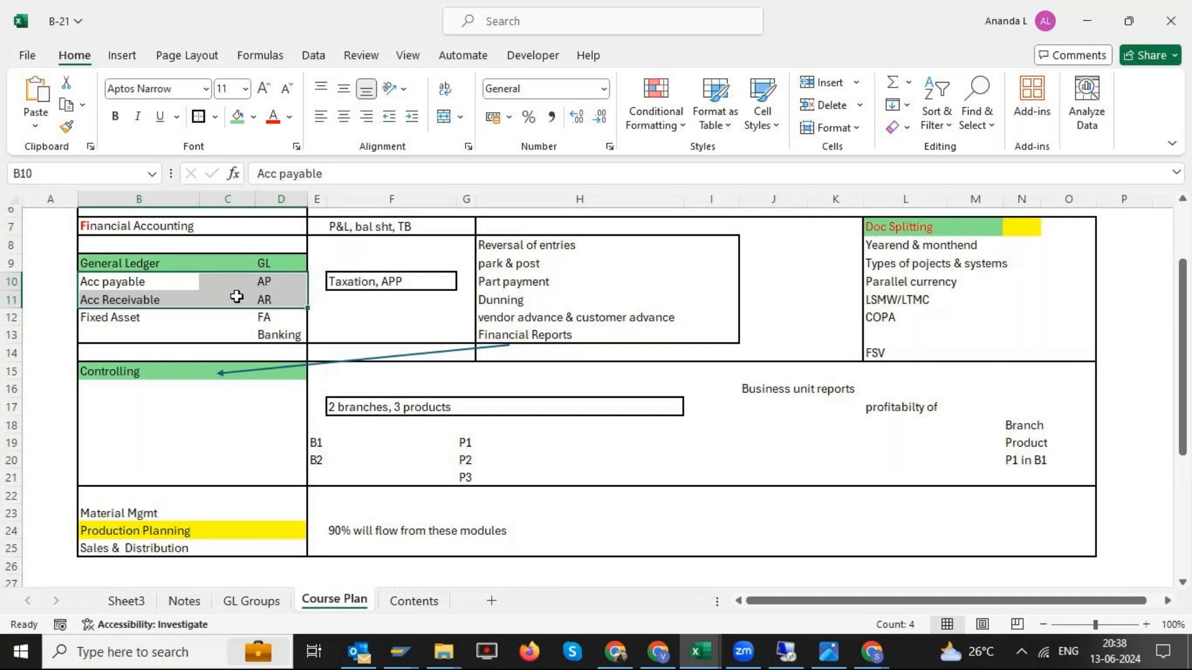
pyautogui.moveTo(106, 281); pyautogui.dragTo(263, 281)
pyautogui.click(238, 118)
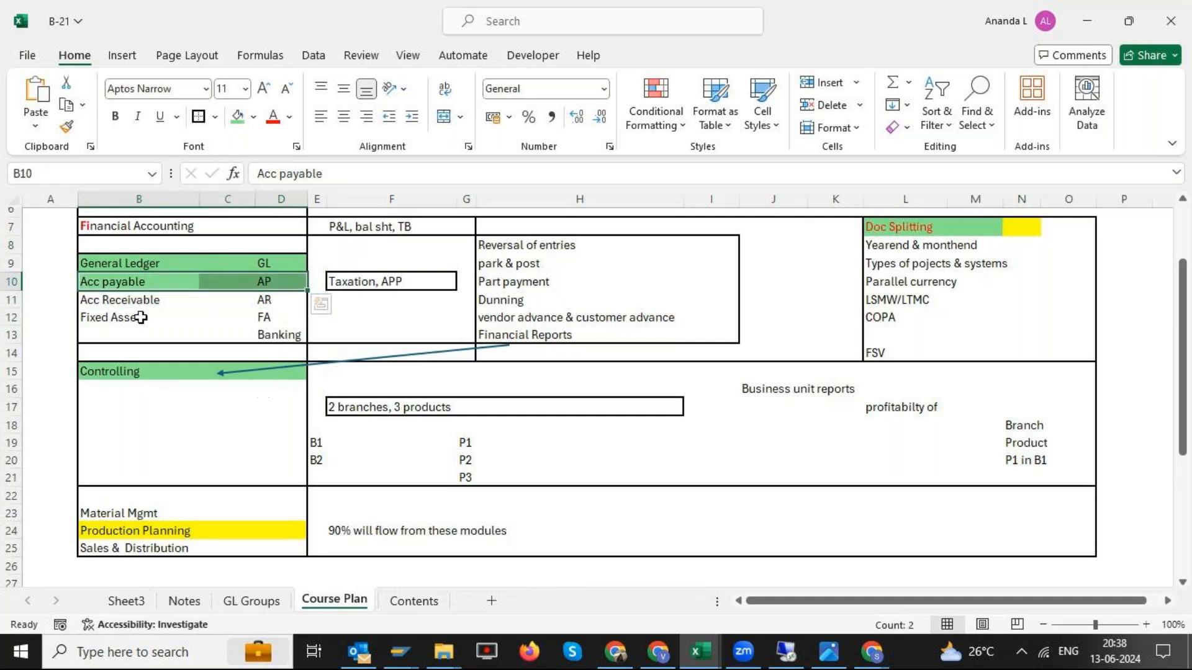
pyautogui.click(121, 303)
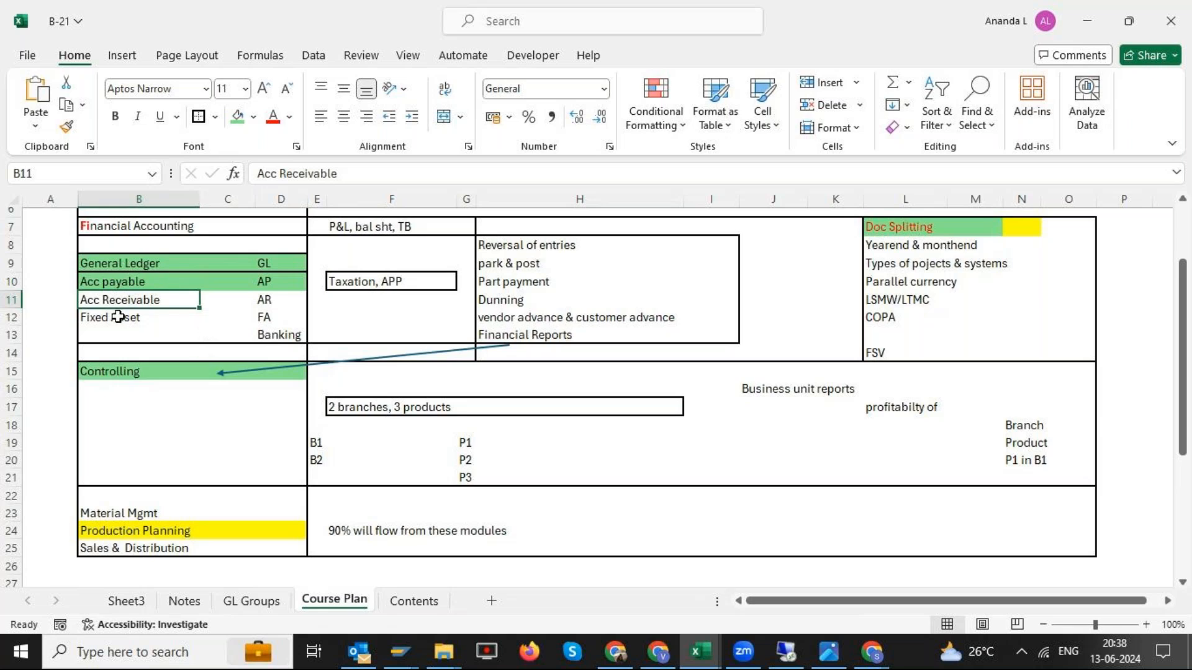
# - Examine the first vendor's FB60 invoice and F-53 payment entries under 13-06-2024 on the Notes sheet
pyautogui.moveTo(127, 283); pyautogui.dragTo(273, 281)
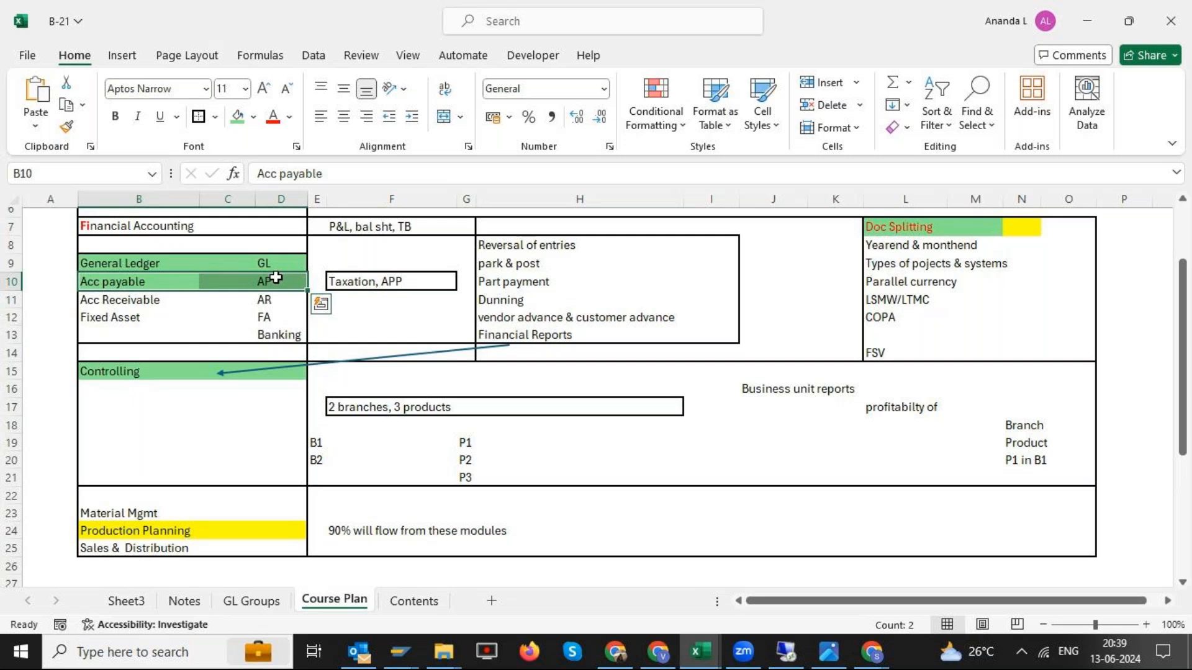
pyautogui.click(198, 601)
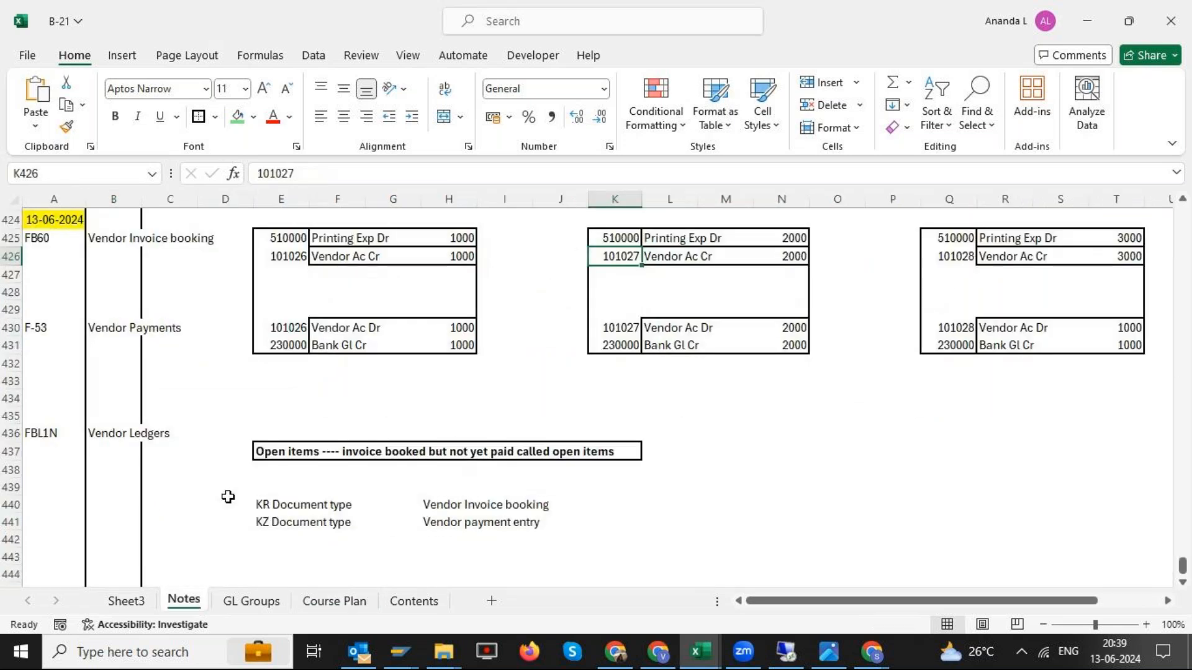
pyautogui.moveTo(287, 238); pyautogui.dragTo(407, 258)
pyautogui.moveTo(271, 332); pyautogui.dragTo(467, 355)
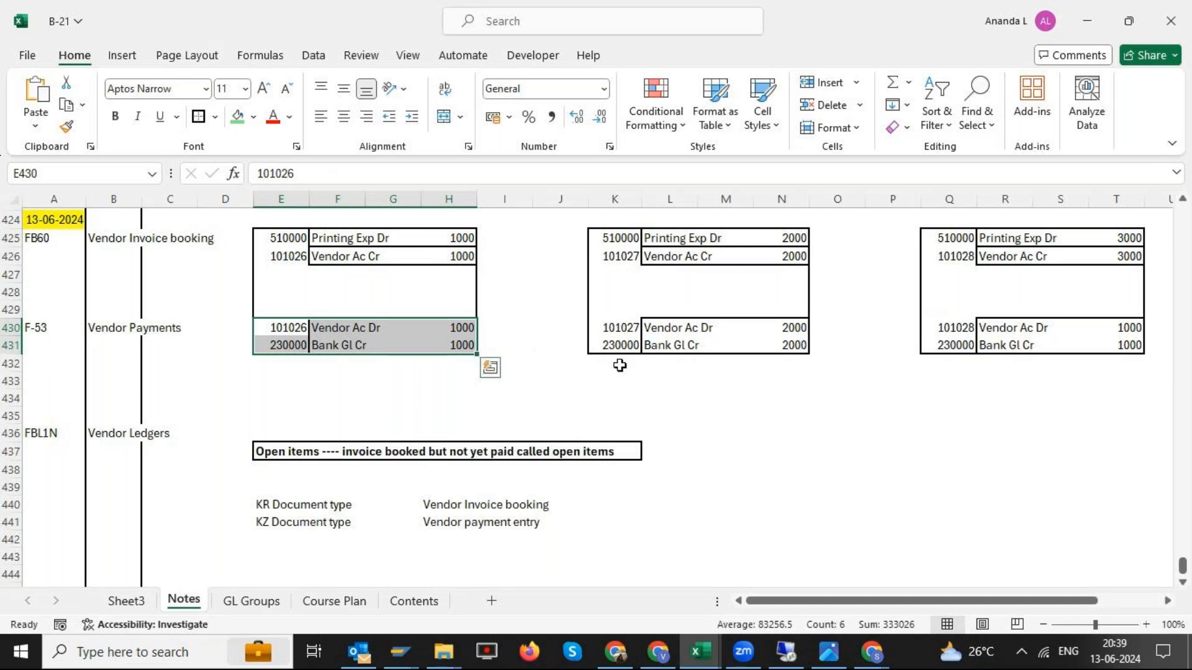
pyautogui.click(725, 411)
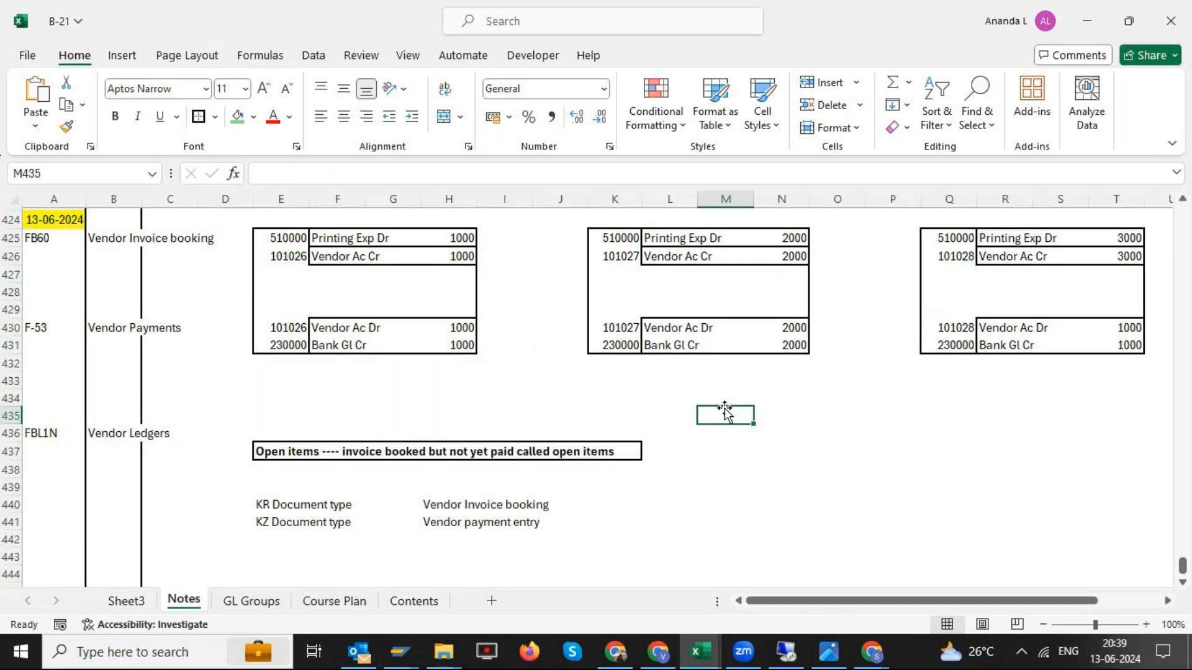